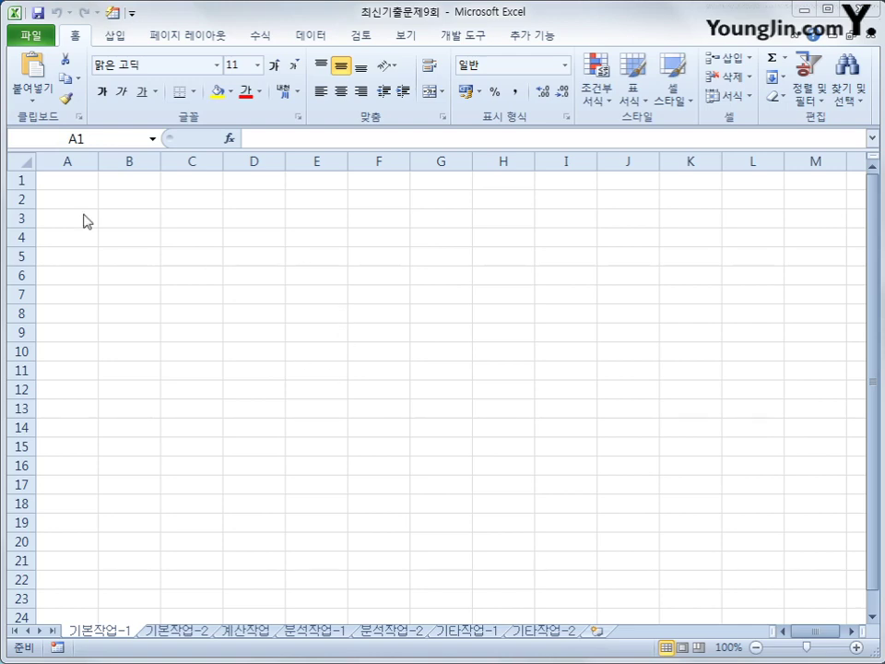
# Start a Microsoft Query import with cell B2 as the destination
pyautogui.hotkey('ctrl', 'Home')
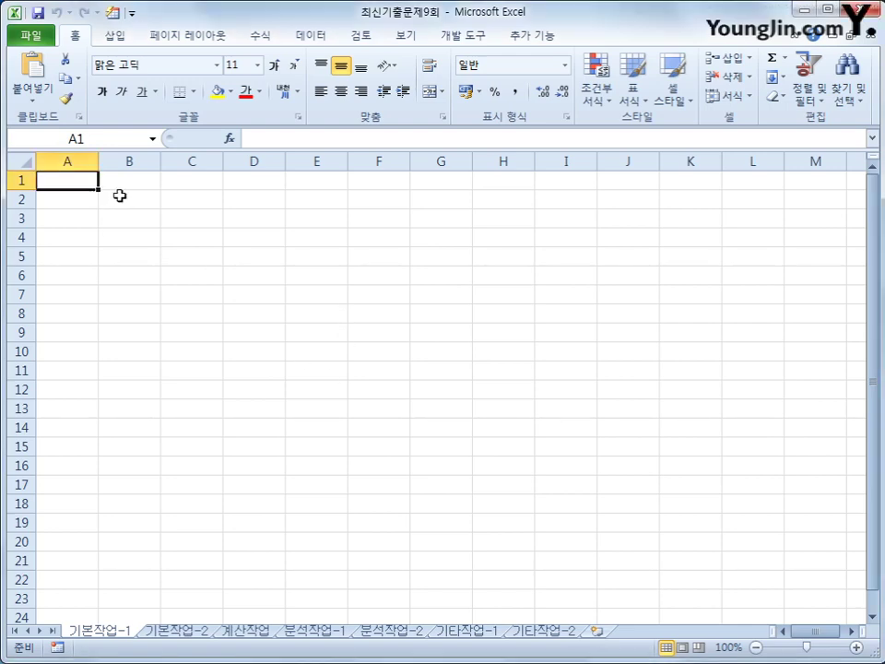
pyautogui.click(120, 195)
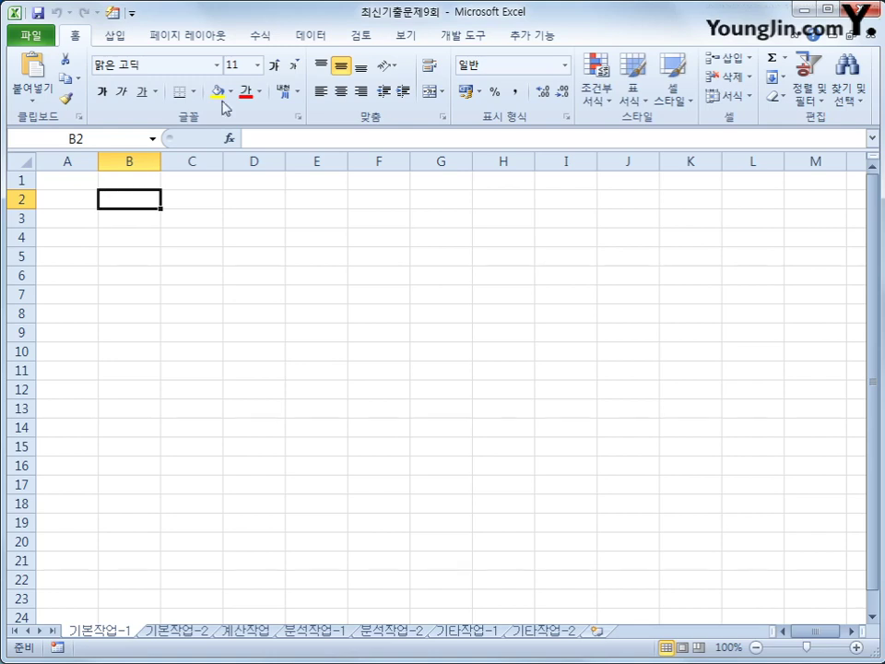
pyautogui.click(310, 37)
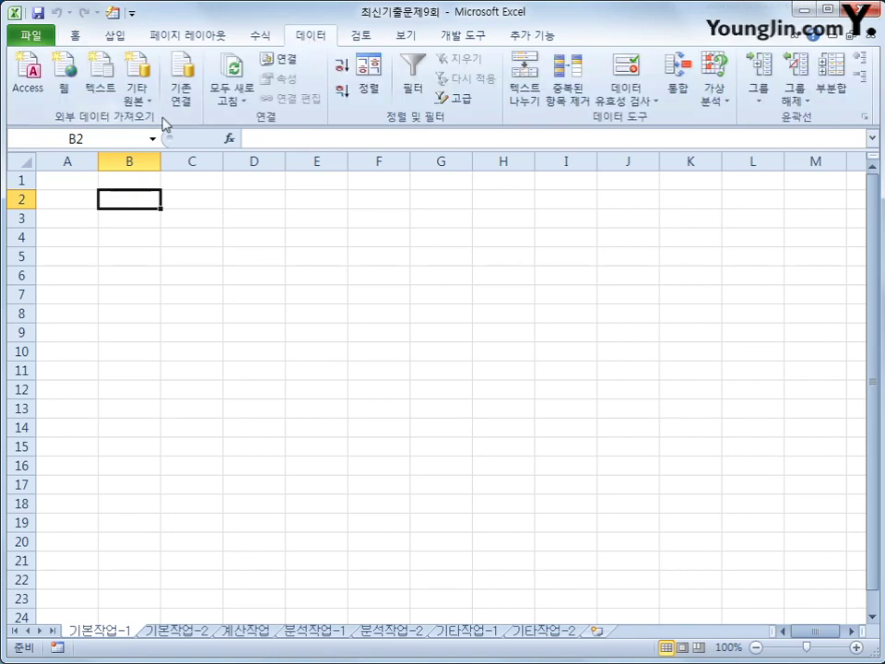
pyautogui.click(132, 96)
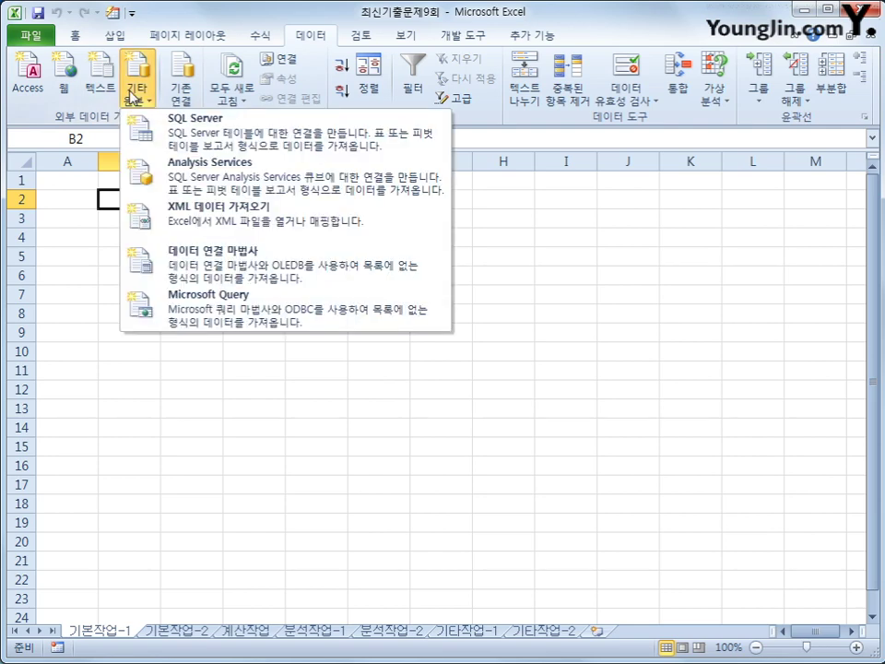
pyautogui.click(273, 322)
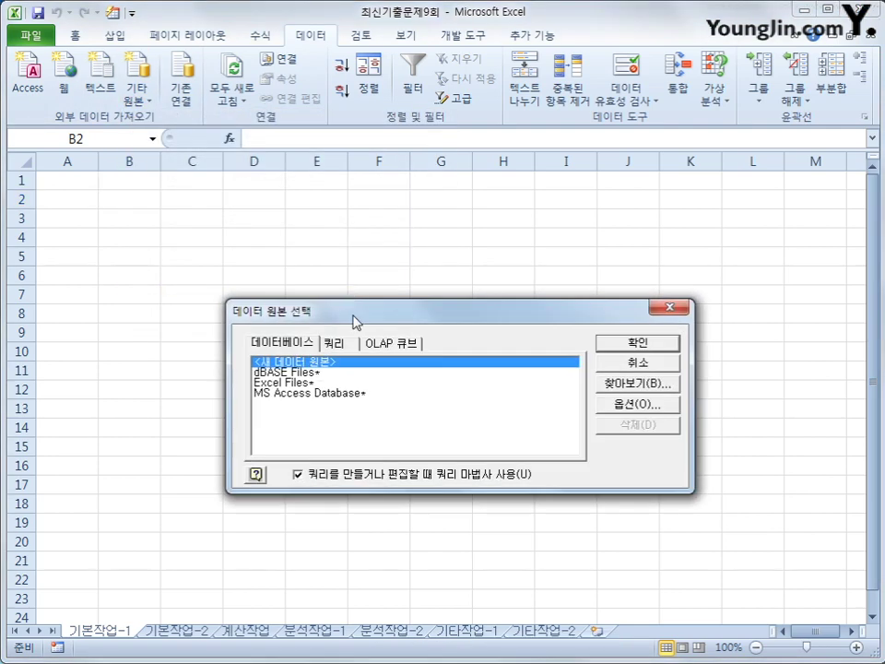
# Choose MS Access Database as the source and connect to 도시가스.accdb
pyautogui.moveTo(356, 320); pyautogui.dragTo(425, 203)
pyautogui.click(405, 280)
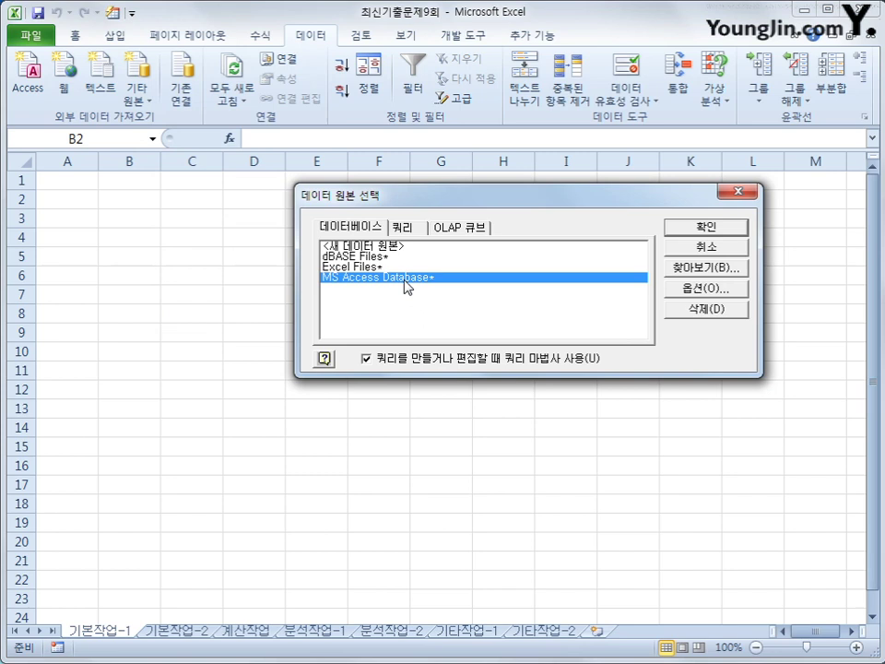
pyautogui.click(682, 229)
pyautogui.moveTo(473, 113); pyautogui.dragTo(495, 135)
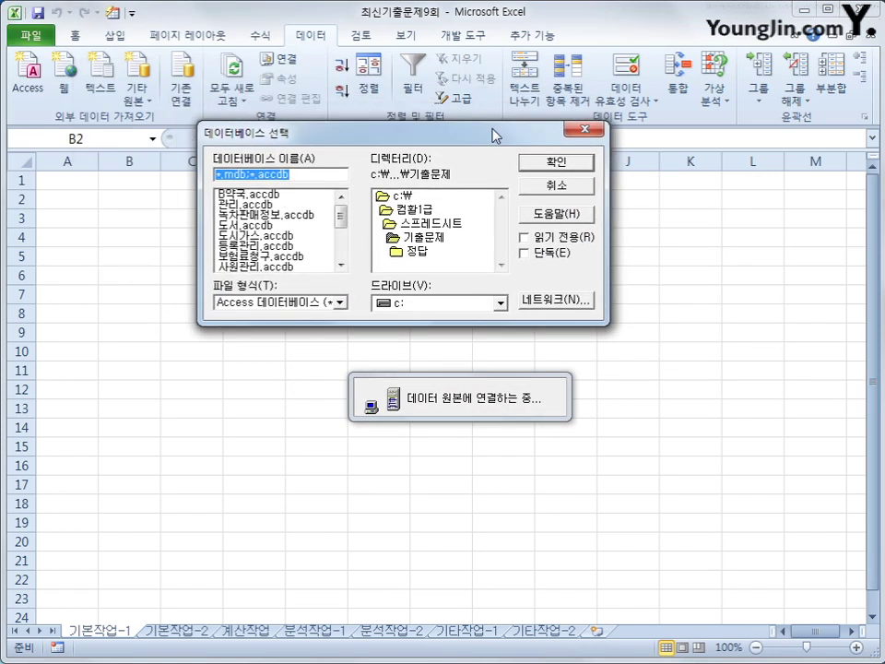
pyautogui.click(263, 235)
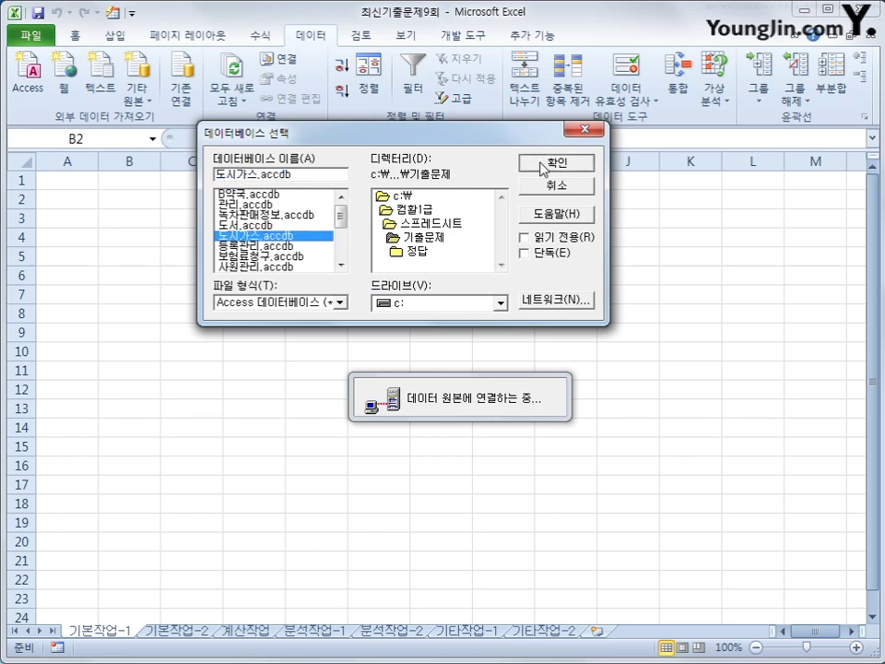
pyautogui.click(546, 164)
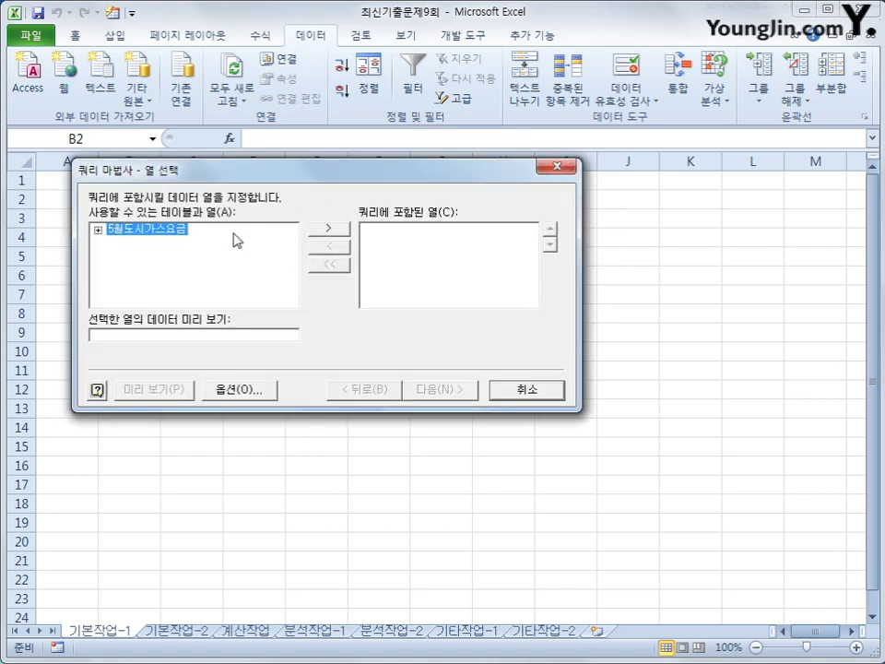
# Add 고객번호, 관할사업소, 사용량, 검침일 and 사용금액 from 5월도시가스요금 as query columns
pyautogui.doubleClick(145, 234)
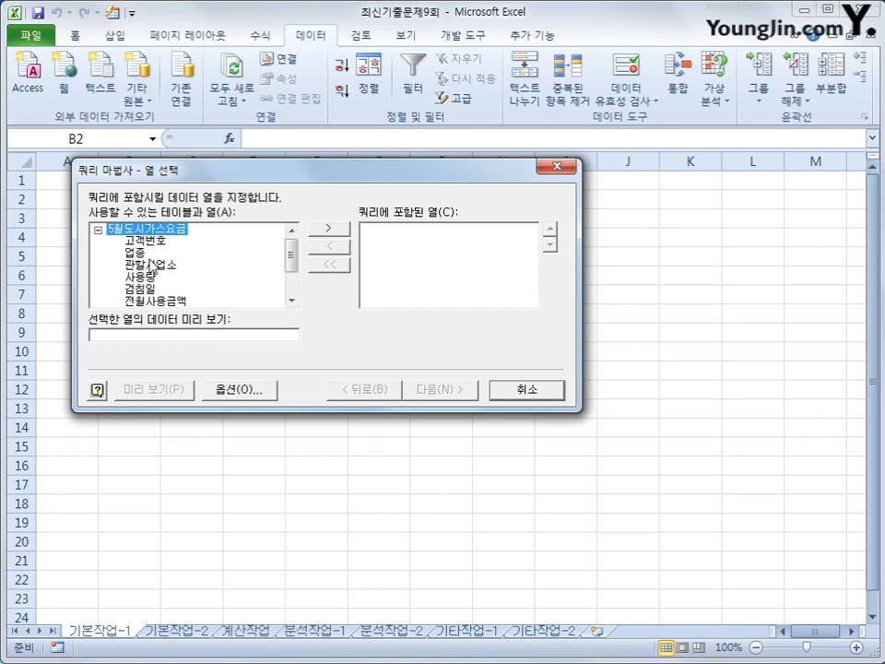
pyautogui.doubleClick(146, 240)
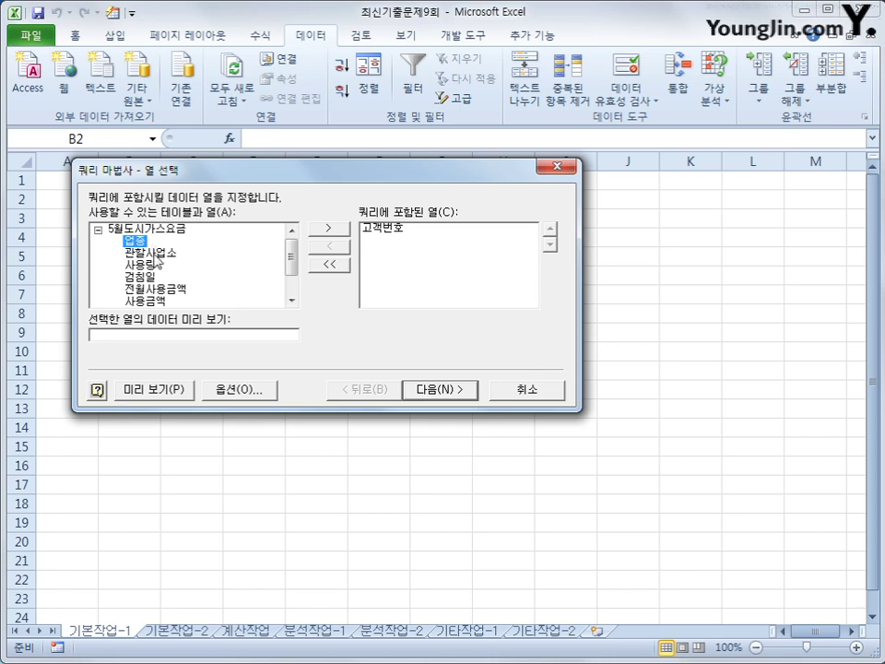
pyautogui.click(156, 254)
pyautogui.doubleClick(157, 255)
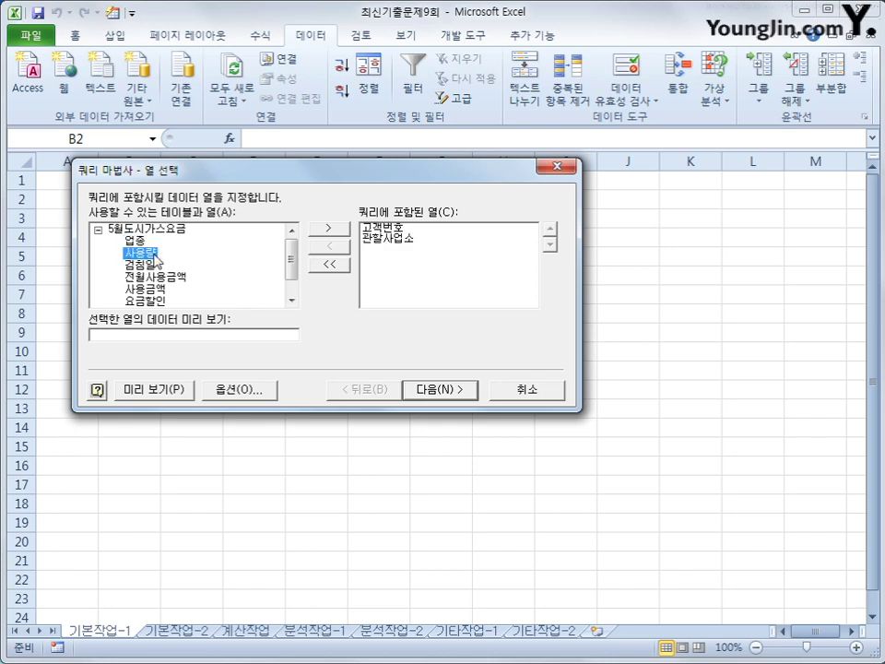
pyautogui.doubleClick(157, 253)
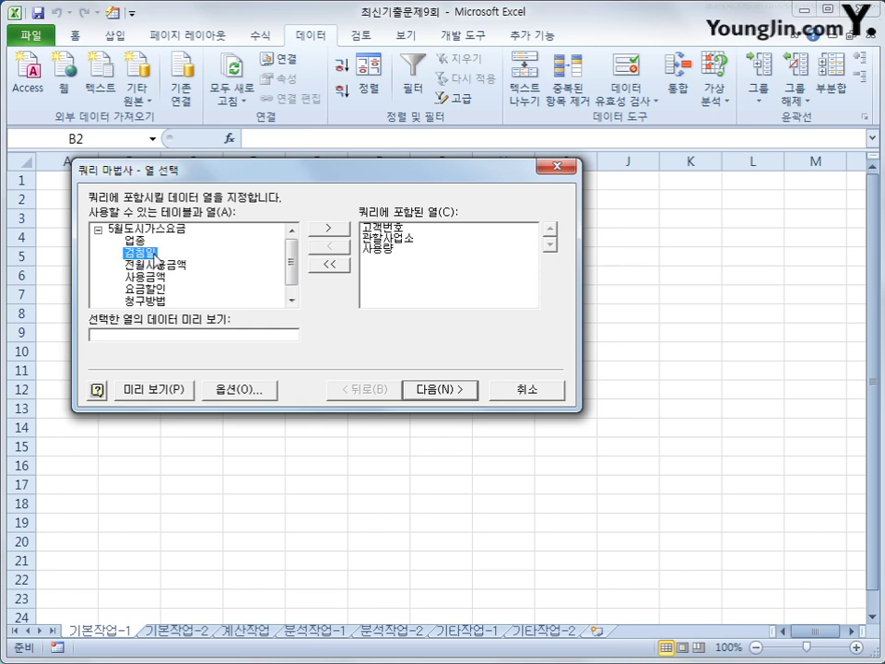
pyautogui.doubleClick(154, 257)
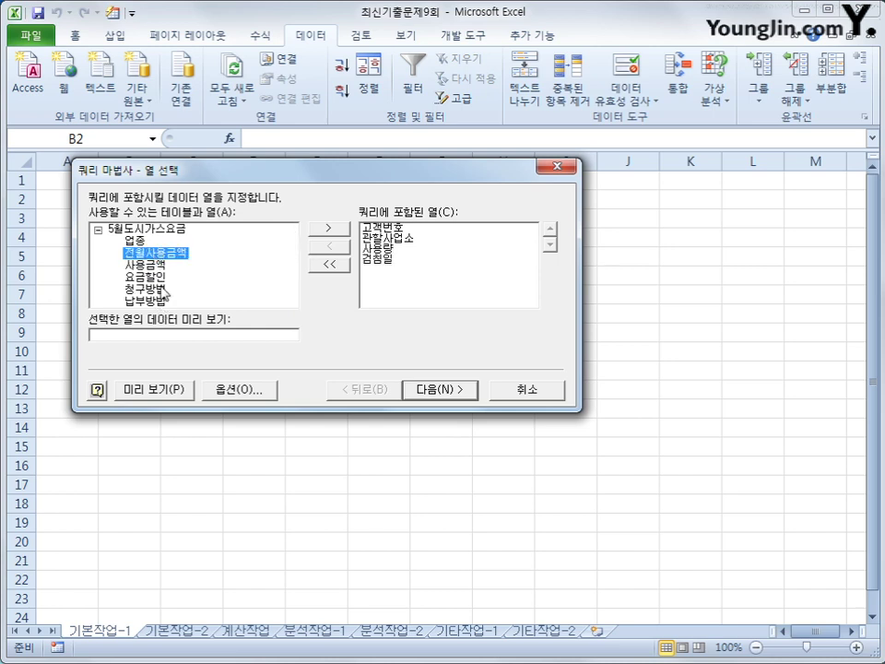
pyautogui.doubleClick(147, 263)
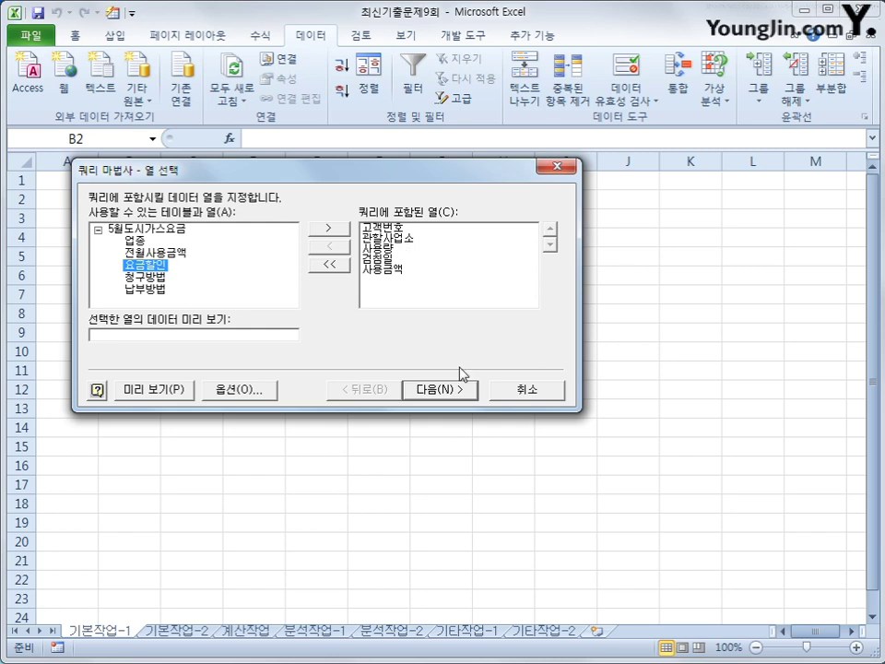
pyautogui.click(468, 393)
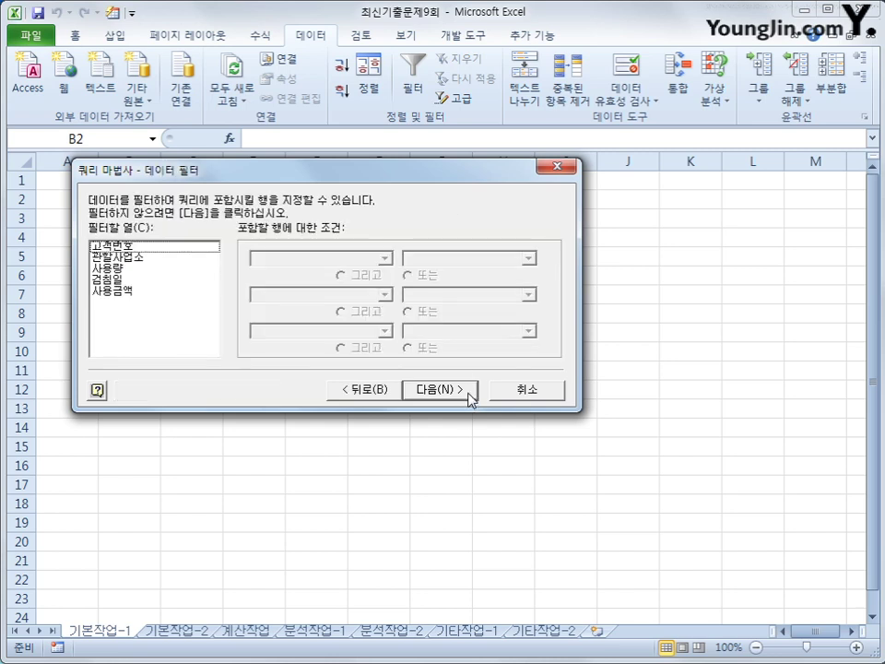
# Filter the query to 사용량 >= 100 and 검침일 <= 2017-5-10
pyautogui.click(158, 269)
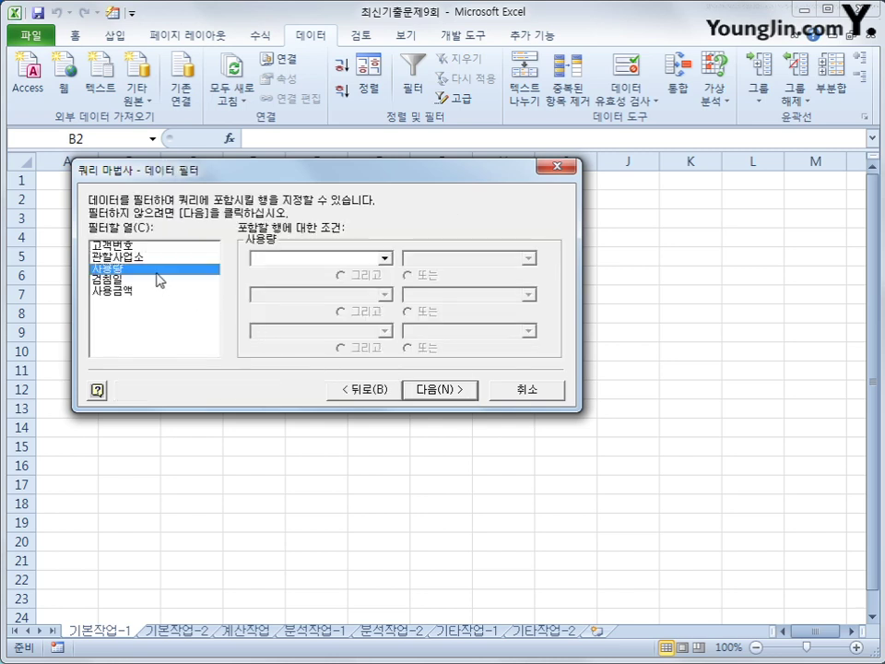
pyautogui.click(299, 258)
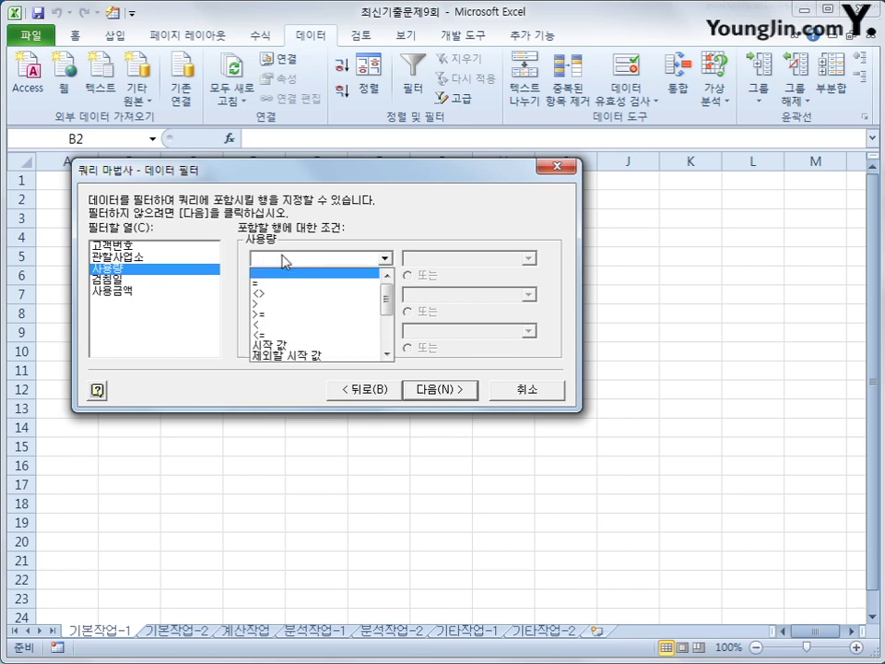
pyautogui.click(291, 316)
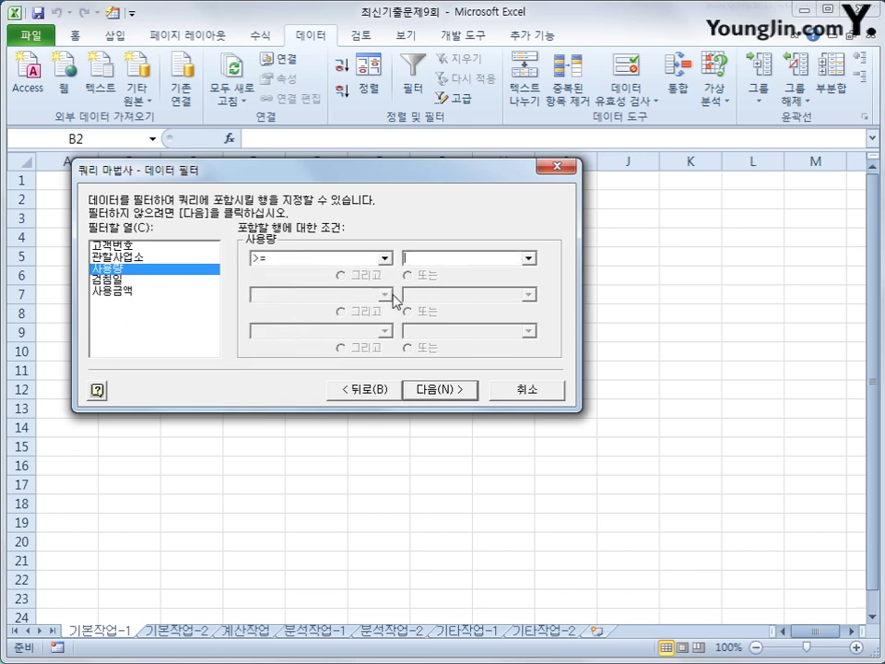
pyautogui.write('100')
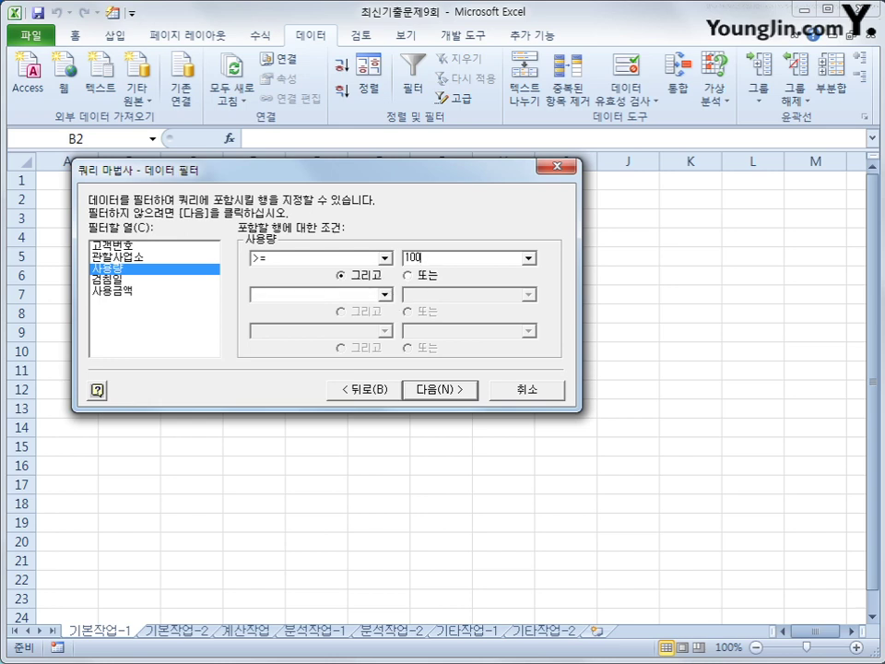
pyautogui.click(179, 281)
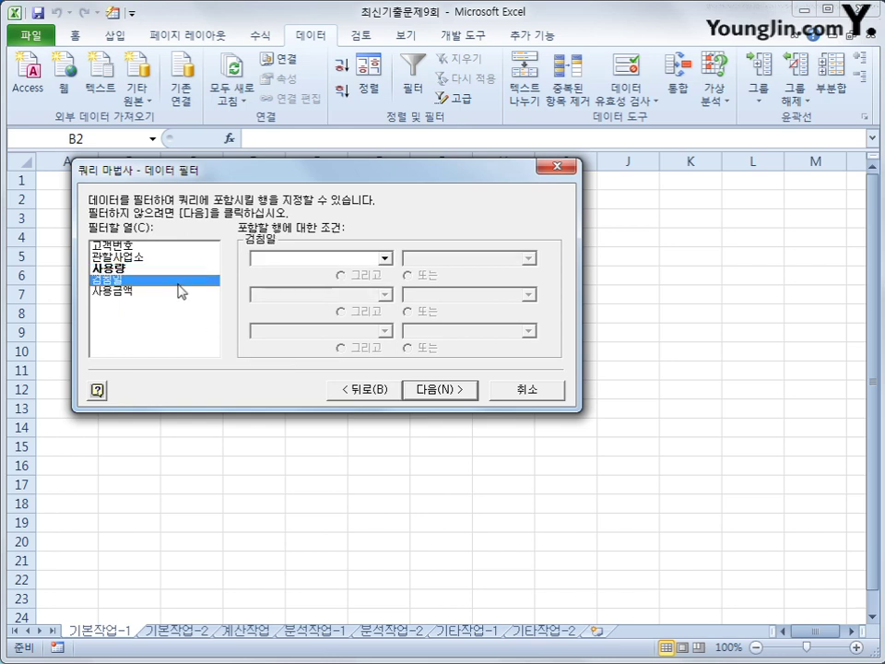
pyautogui.click(317, 261)
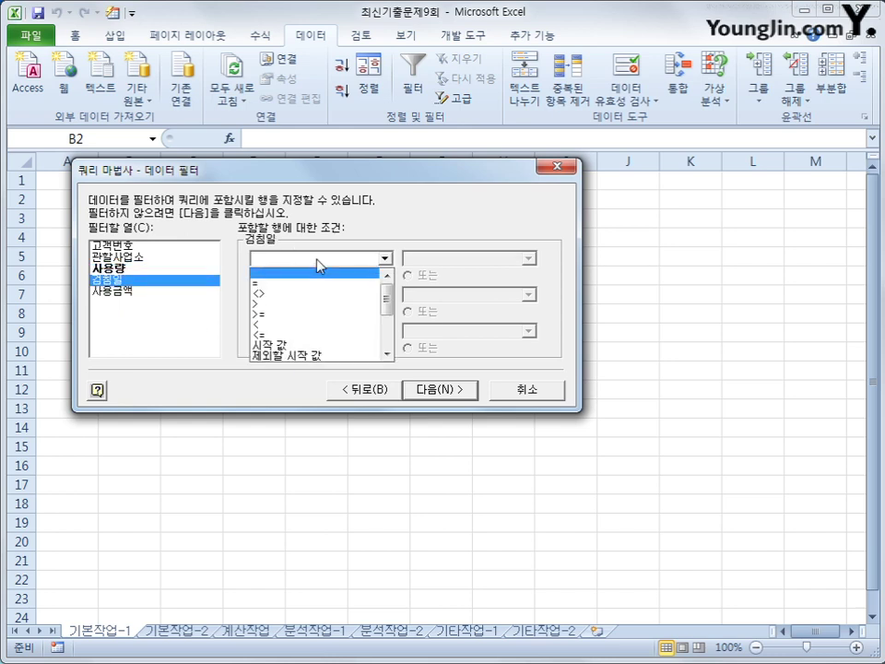
pyautogui.click(307, 340)
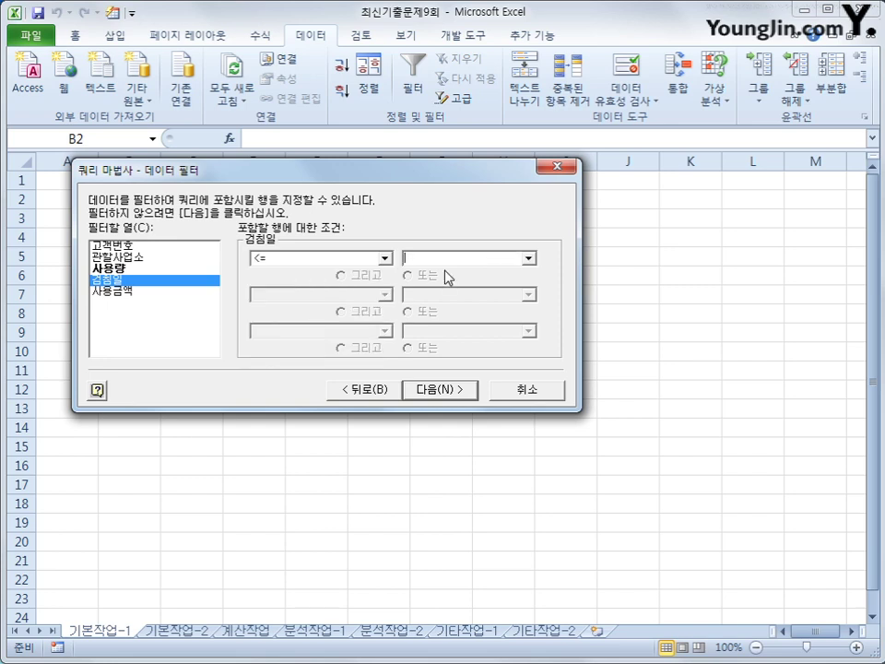
pyautogui.write('2017-')
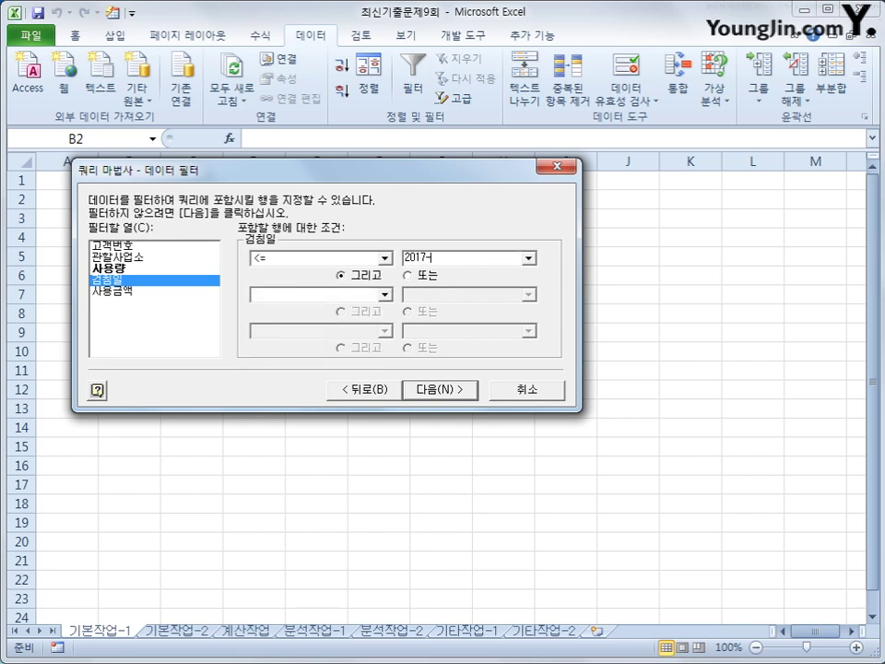
pyautogui.write('5-10')
pyautogui.click(443, 393)
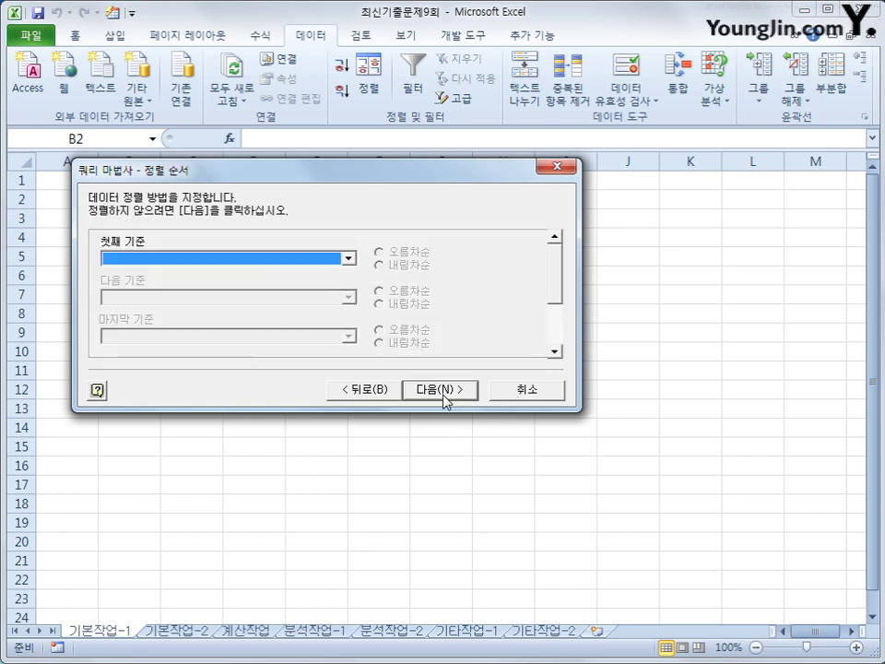
# Sort by 관할사업소 then 사용량, both ascending, and finish the query
pyautogui.click(296, 260)
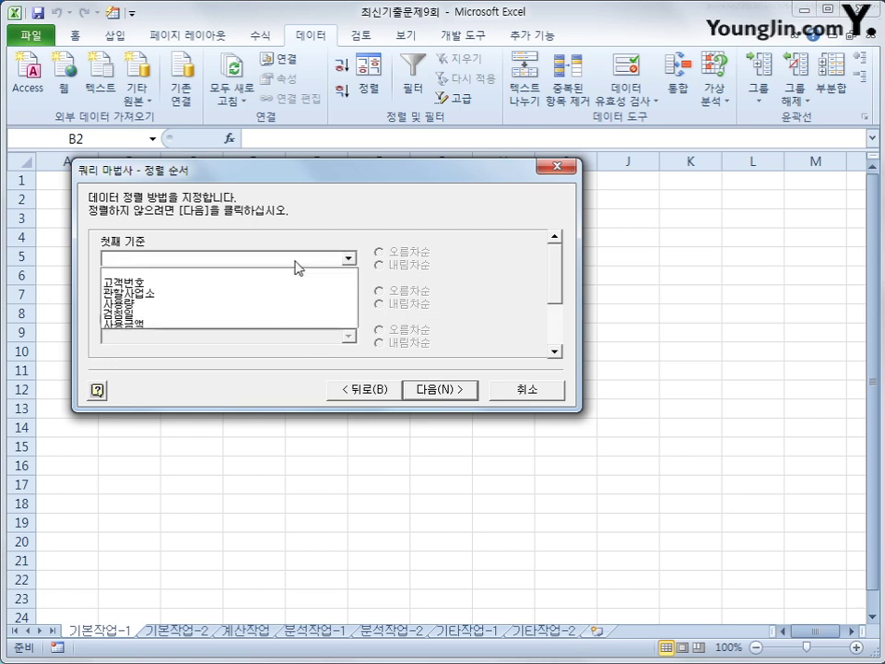
pyautogui.click(293, 295)
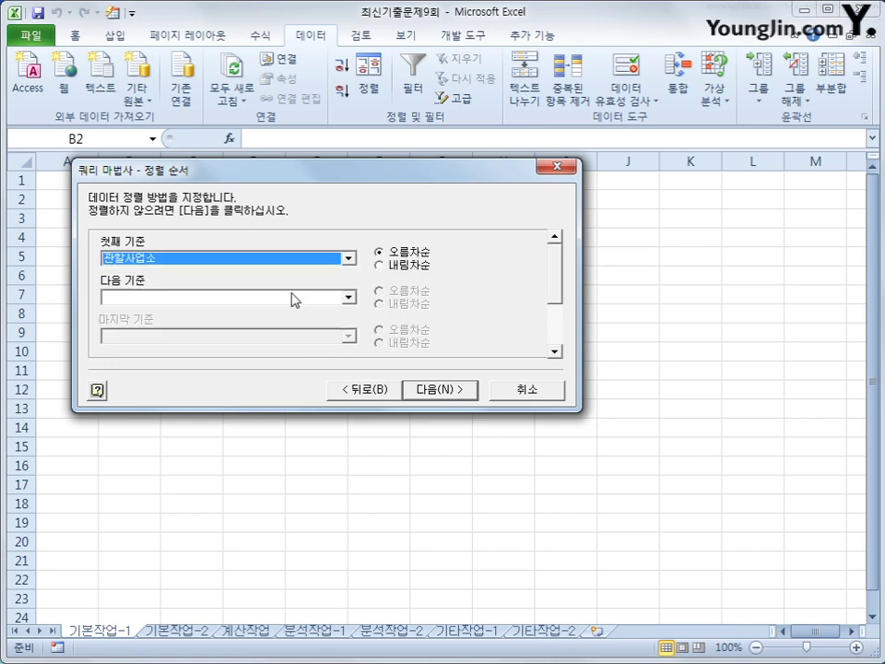
pyautogui.click(294, 296)
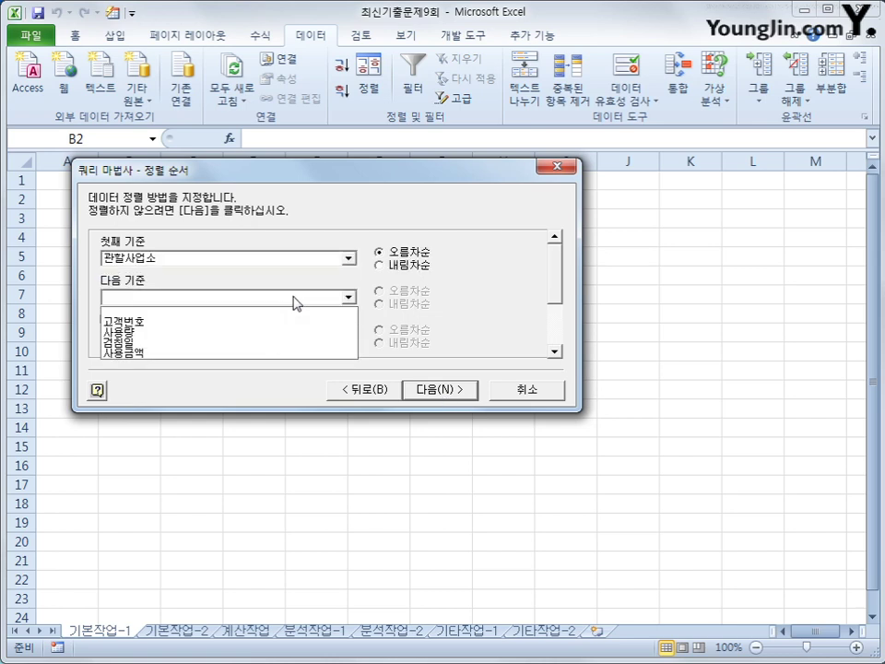
pyautogui.click(290, 334)
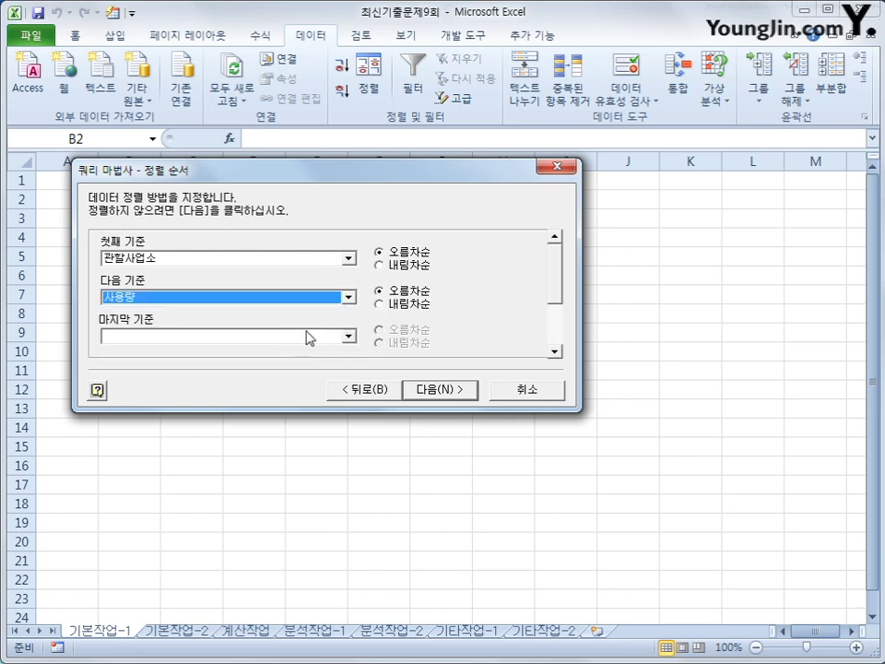
pyautogui.click(440, 391)
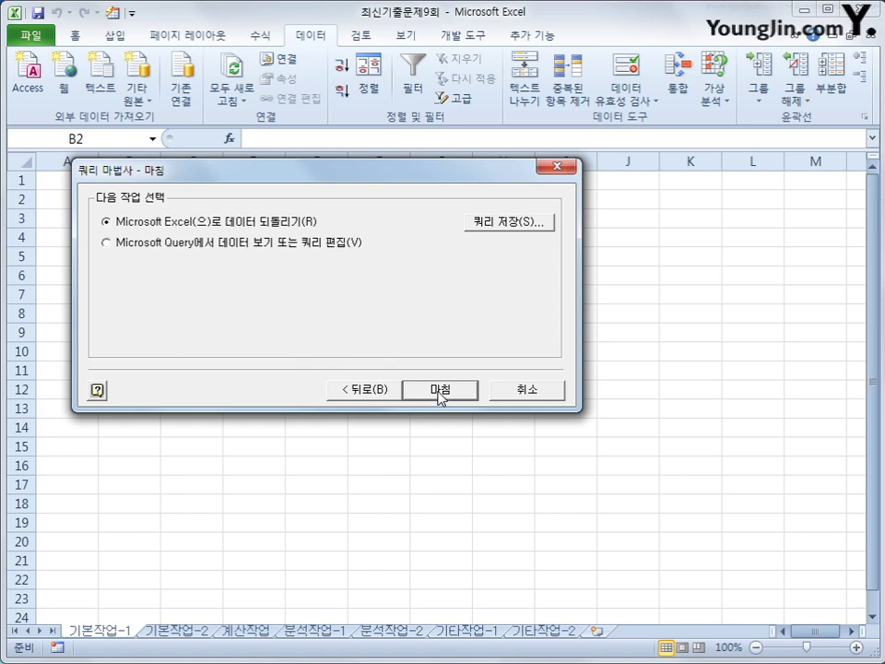
pyautogui.click(439, 391)
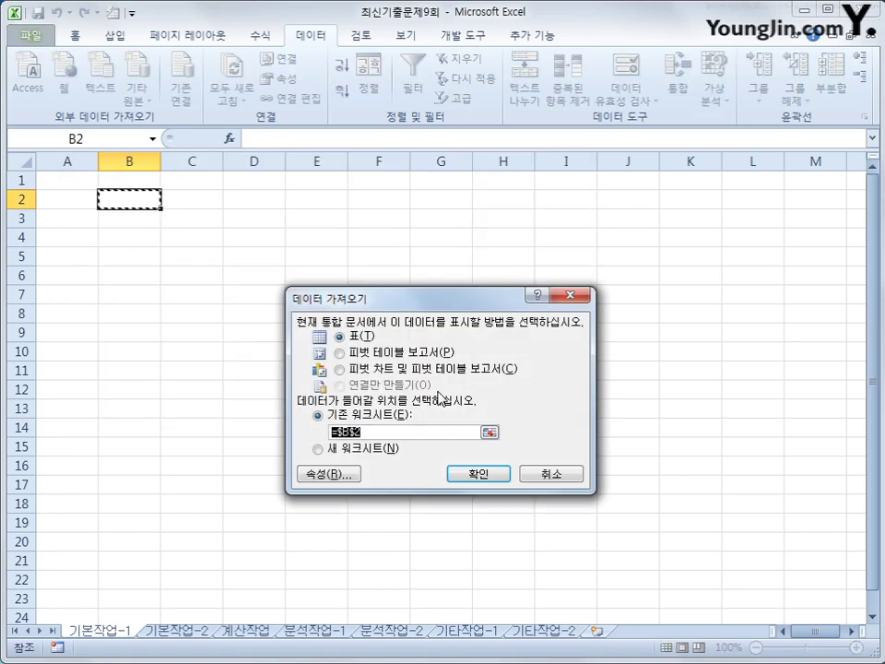
# Place the query results as a table at B2, convert it to a normal range, then go to 기본작업-2
pyautogui.click(506, 478)
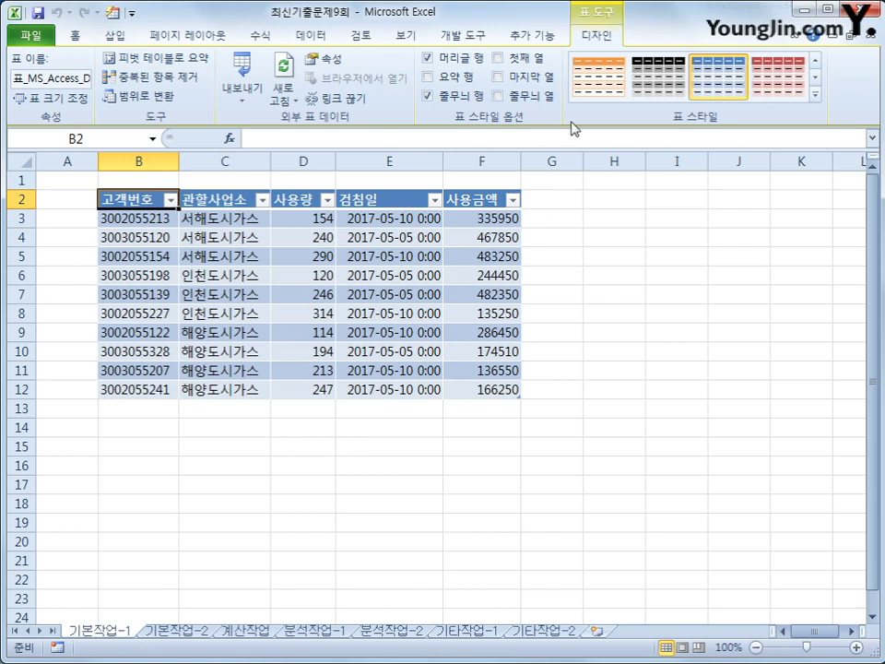
pyautogui.click(137, 100)
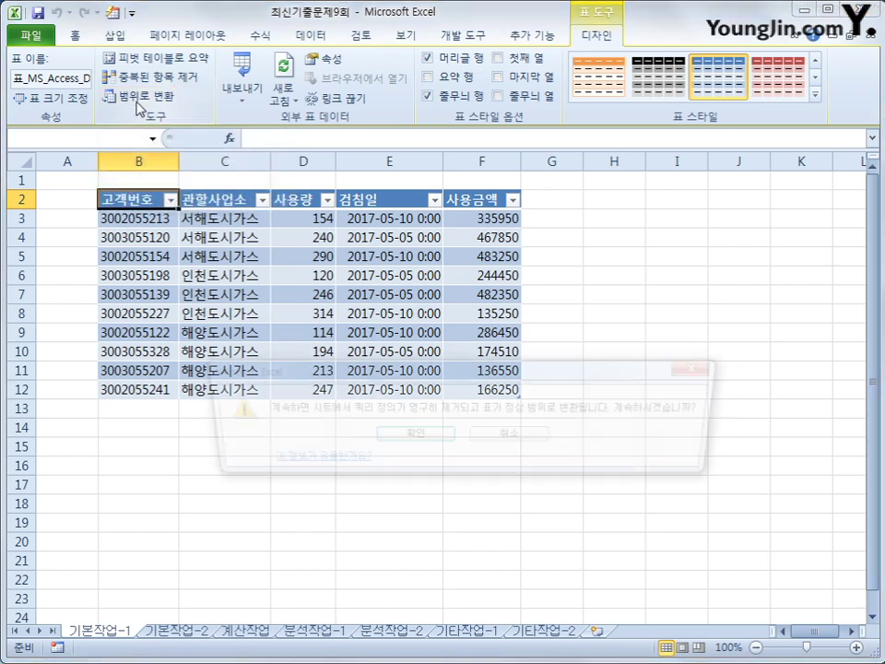
pyautogui.click(409, 436)
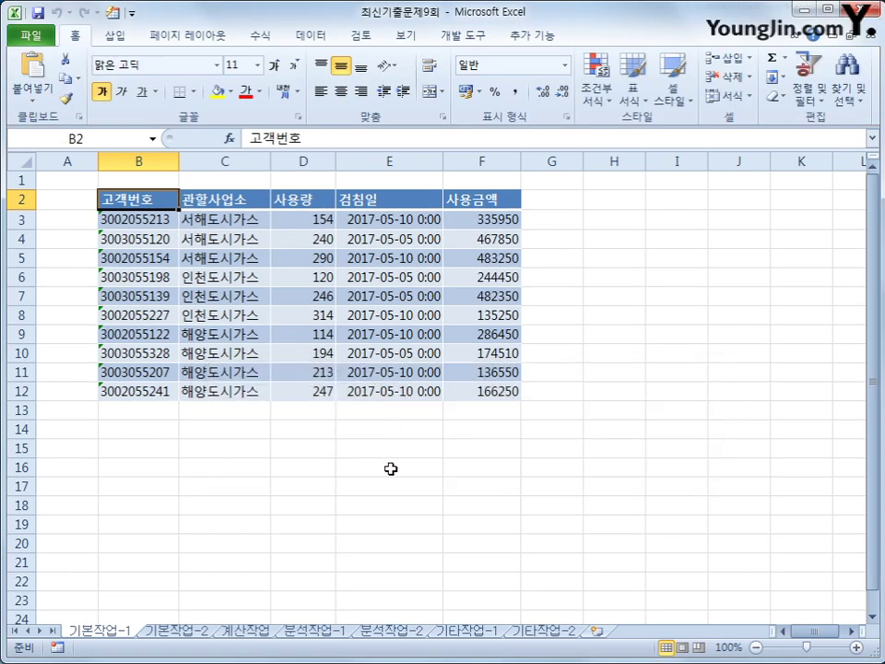
pyautogui.click(175, 630)
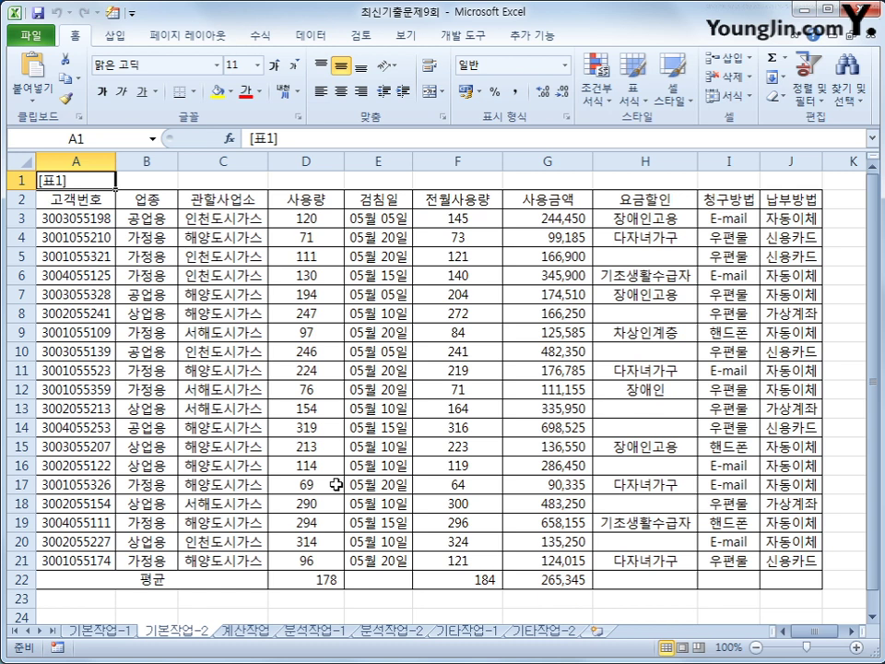
# Enter the heading 조건 in cell A23
pyautogui.scroll(-2, 332, 482)
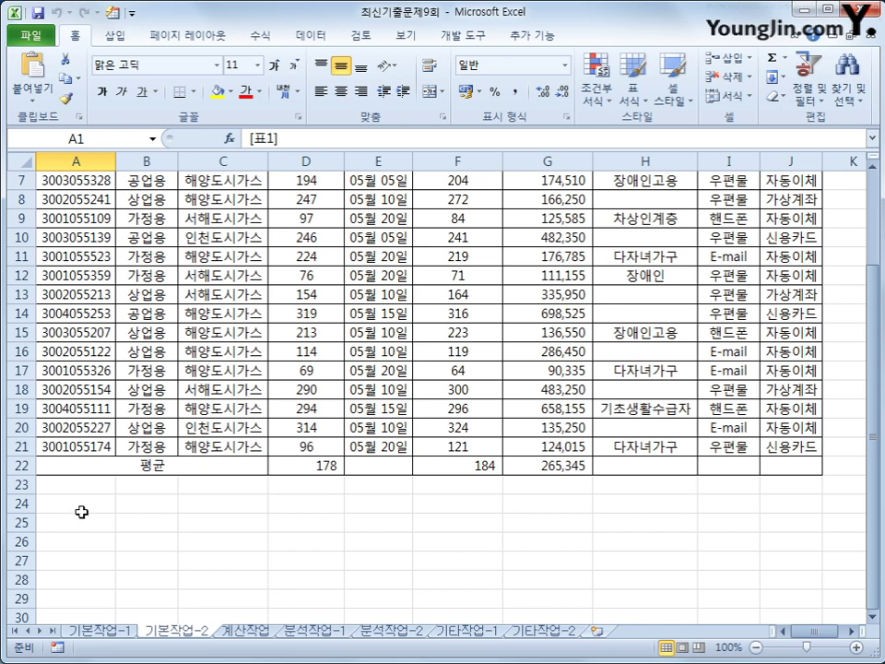
pyautogui.click(89, 488)
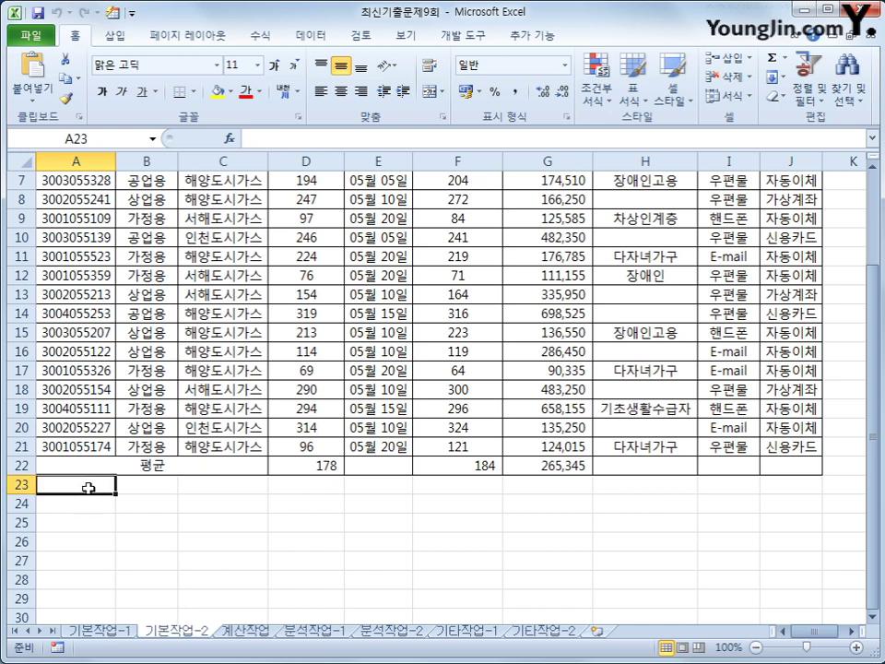
pyautogui.write('조건')
pyautogui.press('Return')
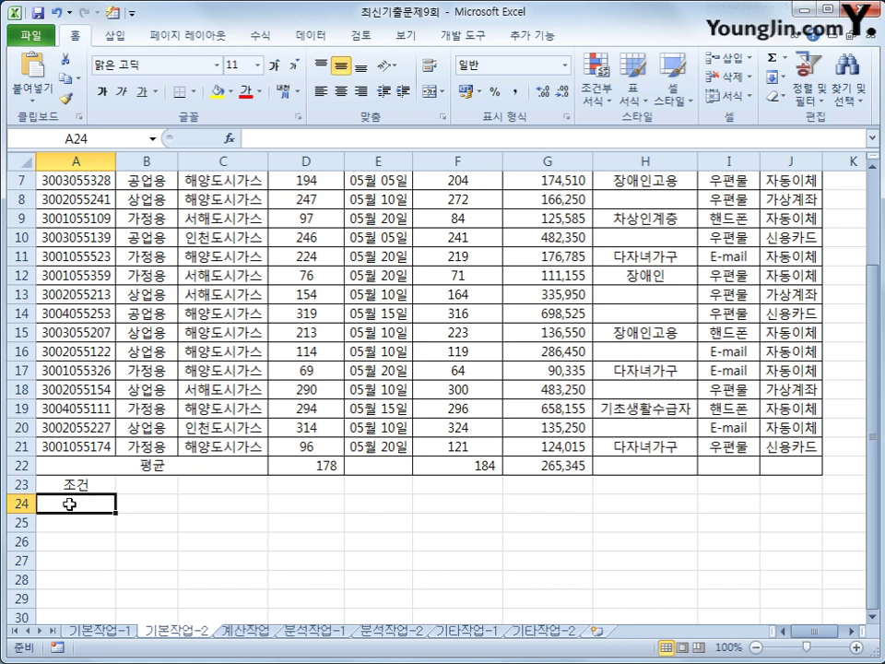
# Begin the A24 formula with =OR(LEFT(A3,4)="3001",
pyautogui.write('=')
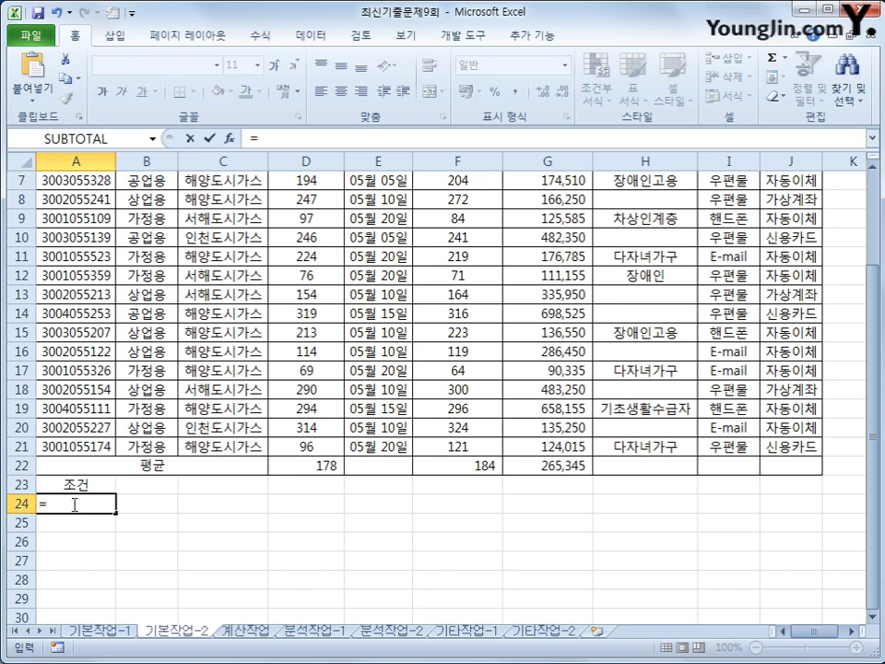
pyautogui.scroll(-2, 72, 503)
pyautogui.scroll(2, 73, 503)
pyautogui.write('or(')
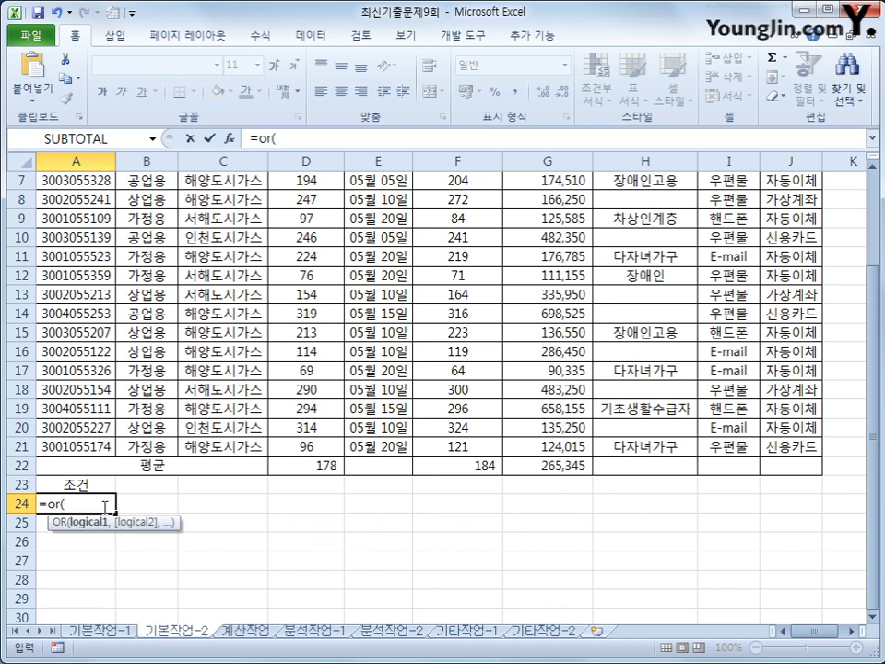
pyautogui.write('left(')
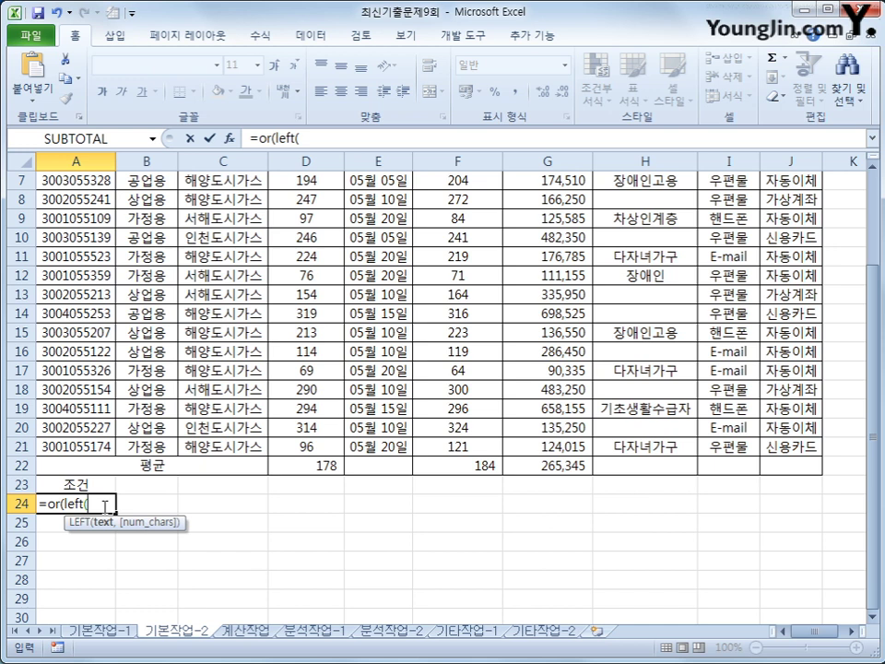
pyautogui.scroll(2, 102, 503)
pyautogui.click(79, 218)
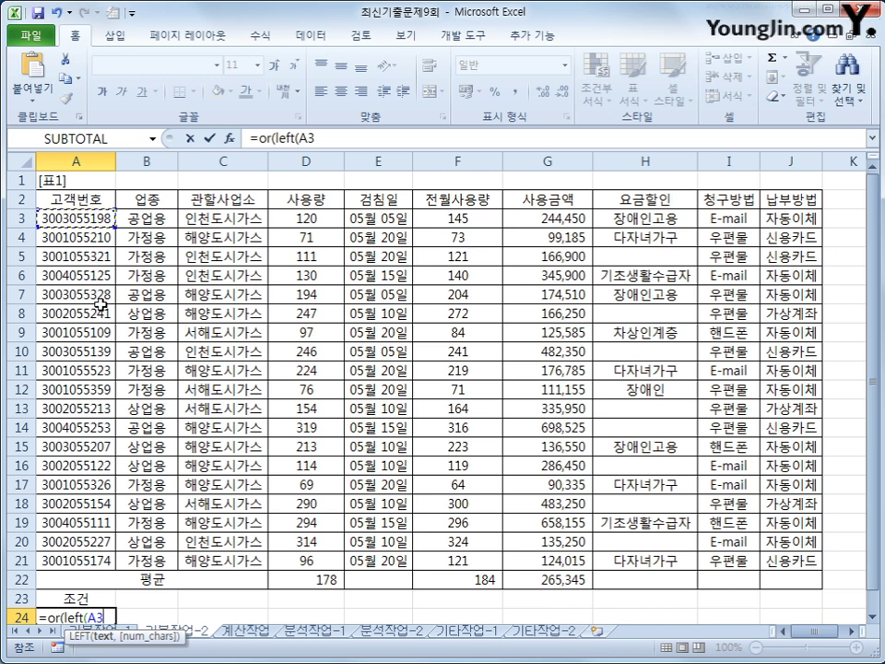
pyautogui.write(',4)=')
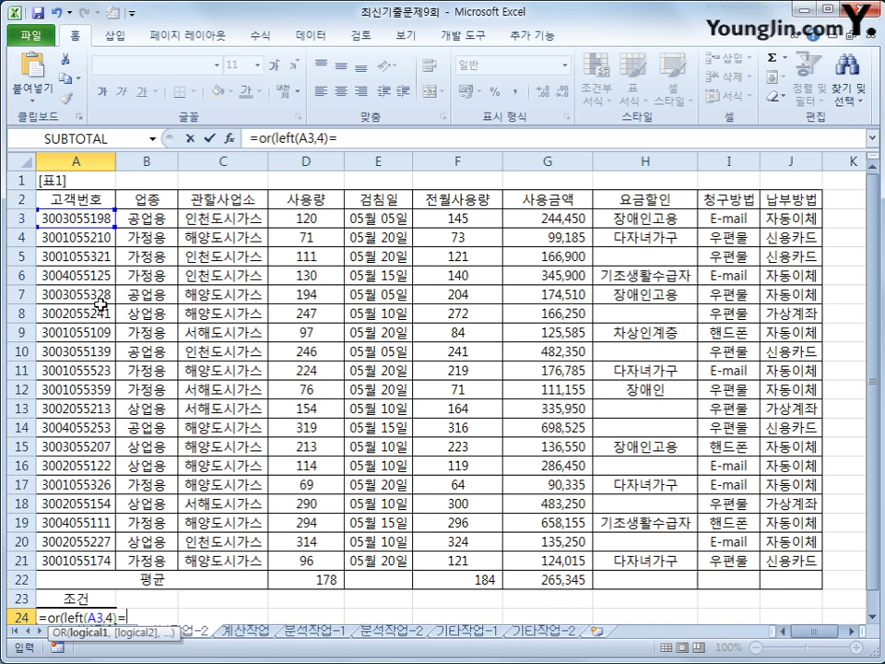
pyautogui.write('"3001"')
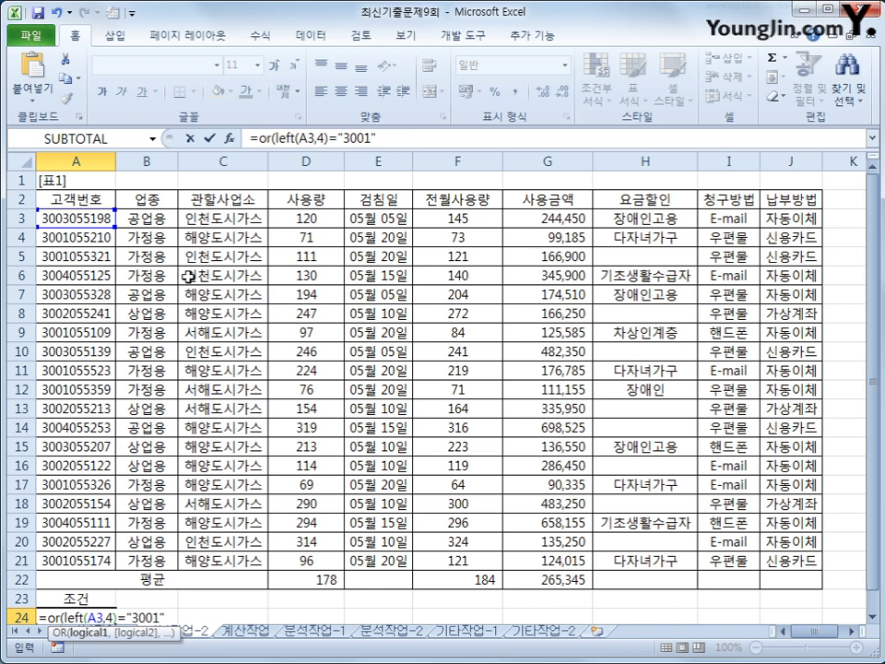
pyautogui.scroll(-1, 306, 501)
pyautogui.write(',')
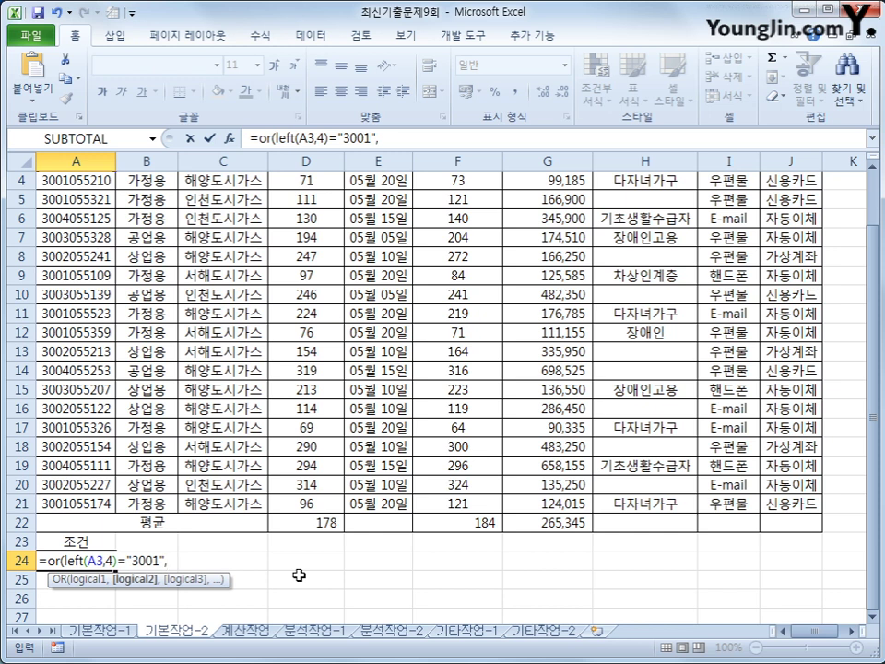
# Add the AND test AVERAGE(D3,F3)>=150 to the formula
pyautogui.write('and')
pyautogui.write('(')
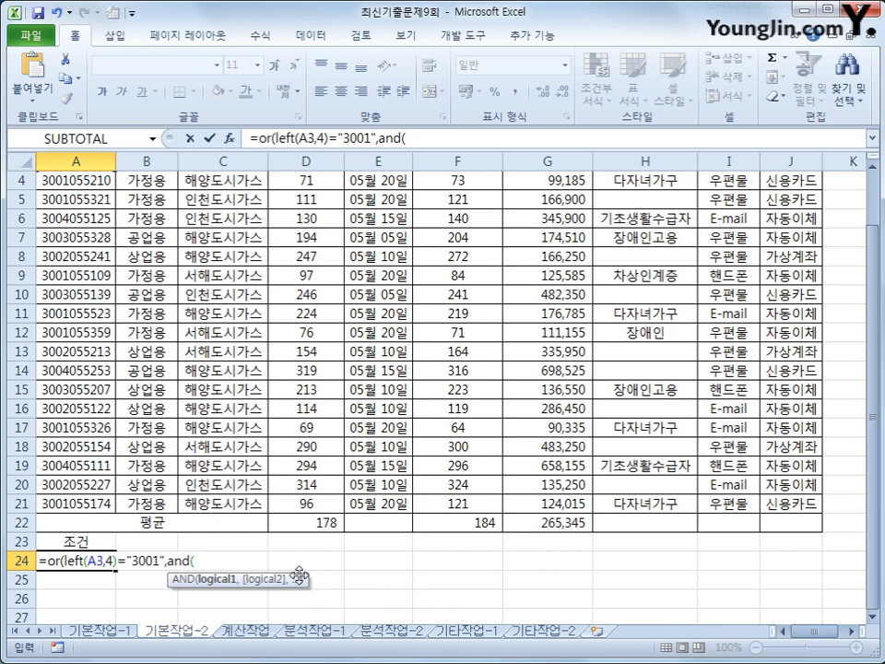
pyautogui.write('ave')
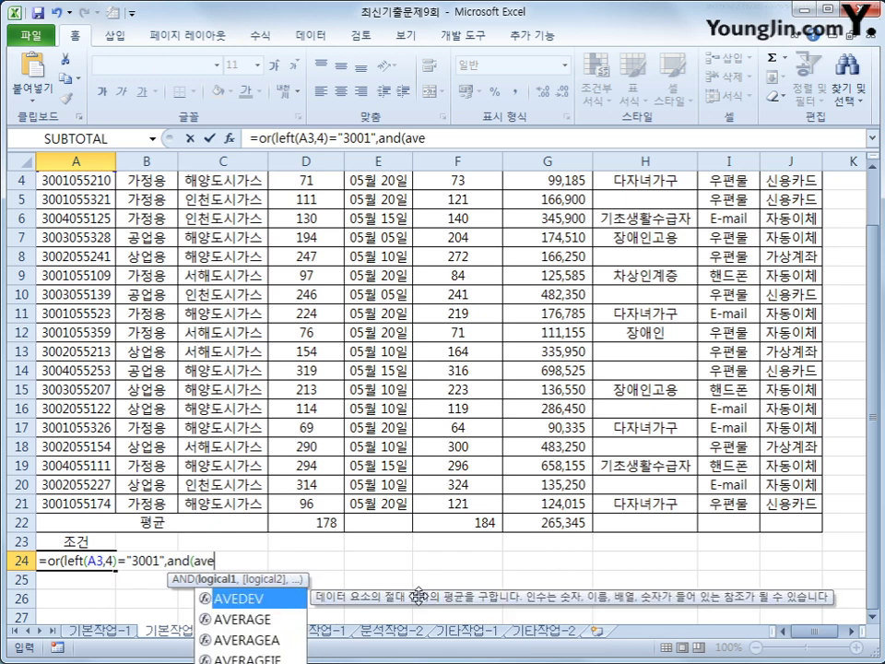
pyautogui.press('Down')
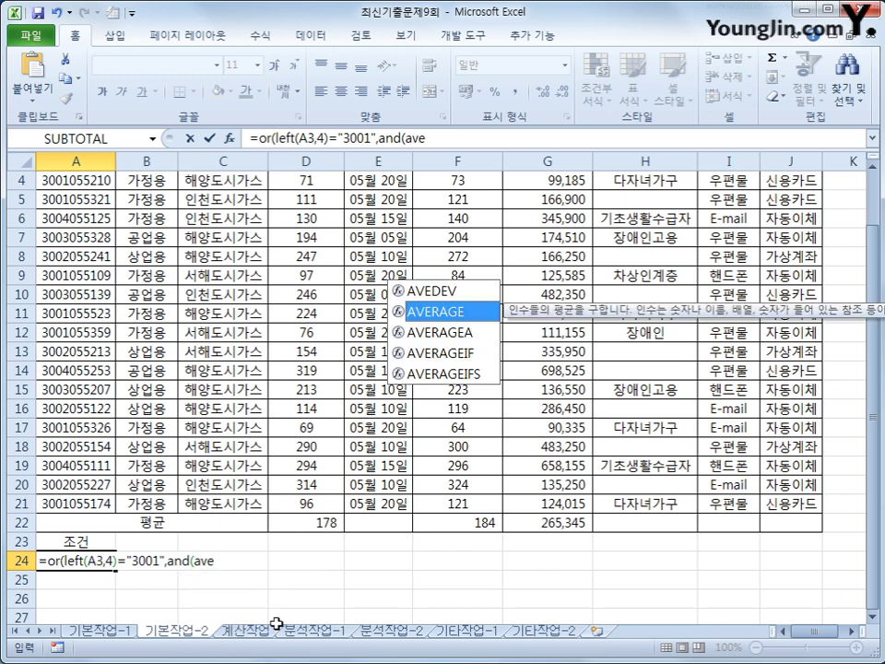
pyautogui.press('Tab')
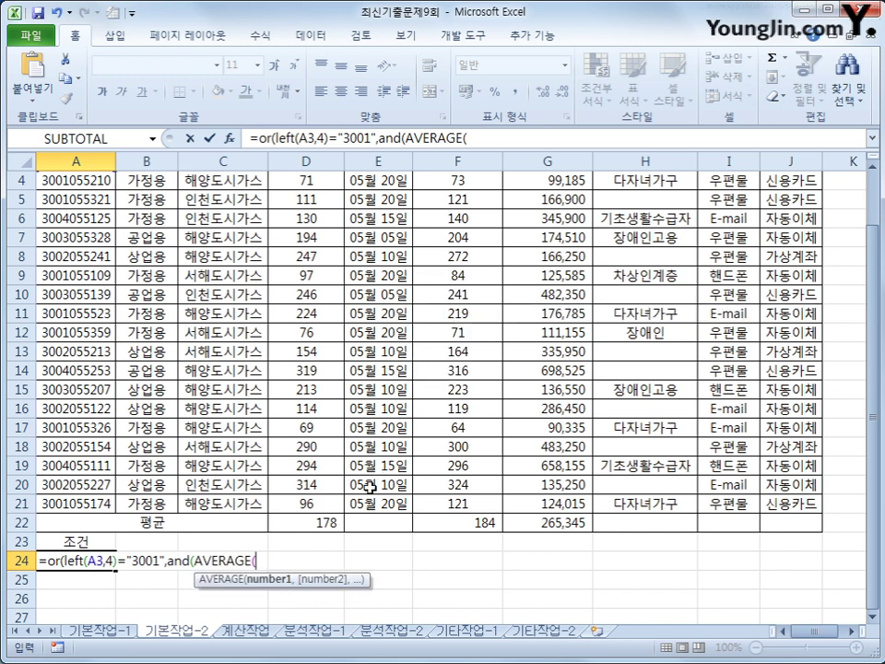
pyautogui.scroll(1, 369, 486)
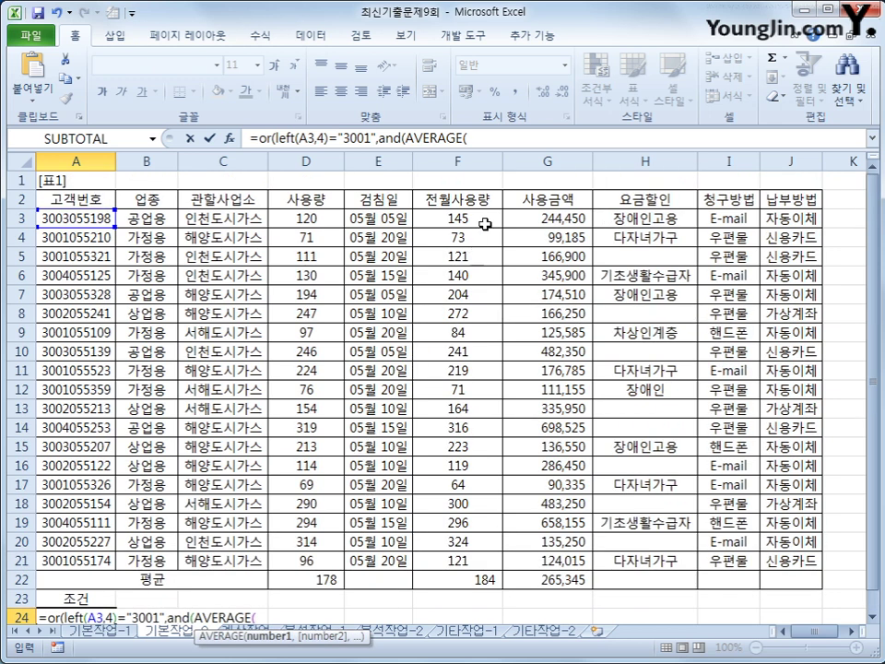
pyautogui.click(307, 218)
pyautogui.write(',')
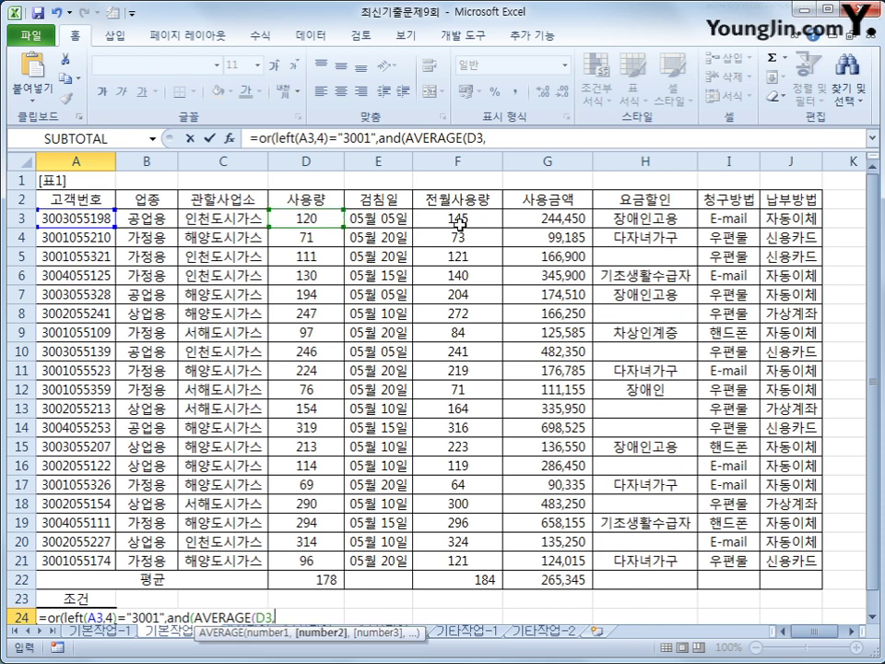
pyautogui.click(459, 223)
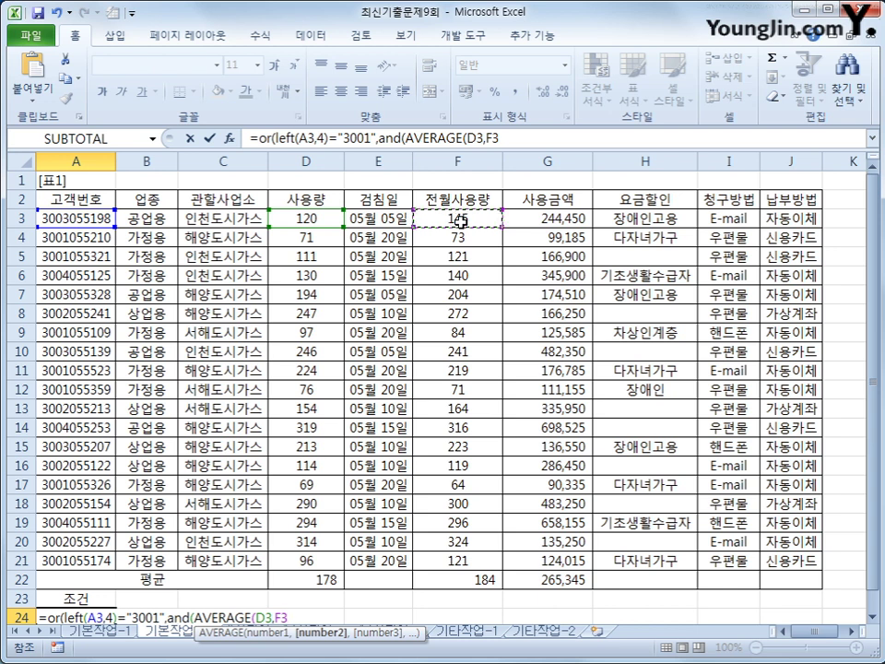
pyautogui.write(')>=')
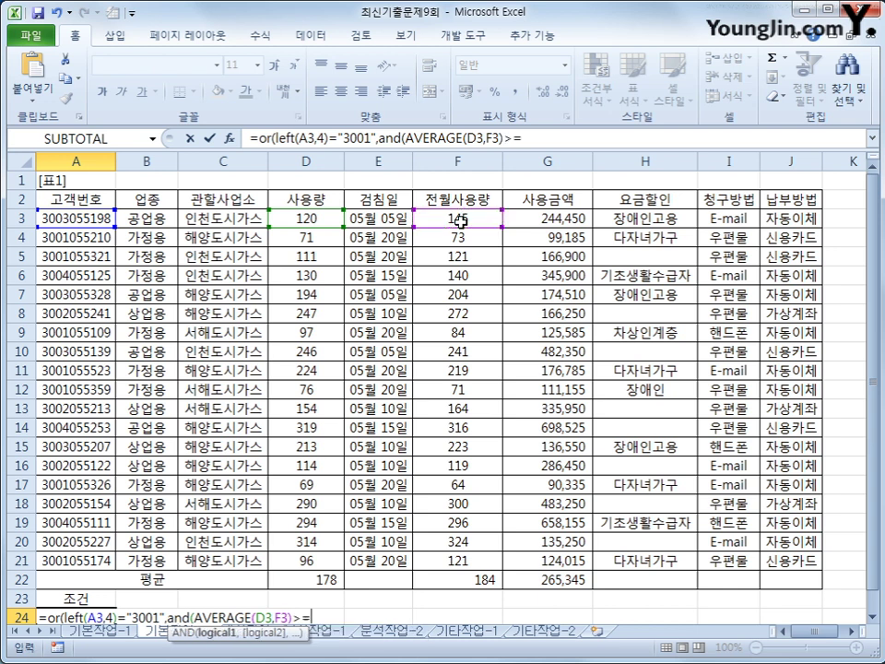
pyautogui.write('150')
# Complete the formula with AVERAGE(D3,F3)<250 and enter it in A24
pyautogui.scroll(-1, 458, 461)
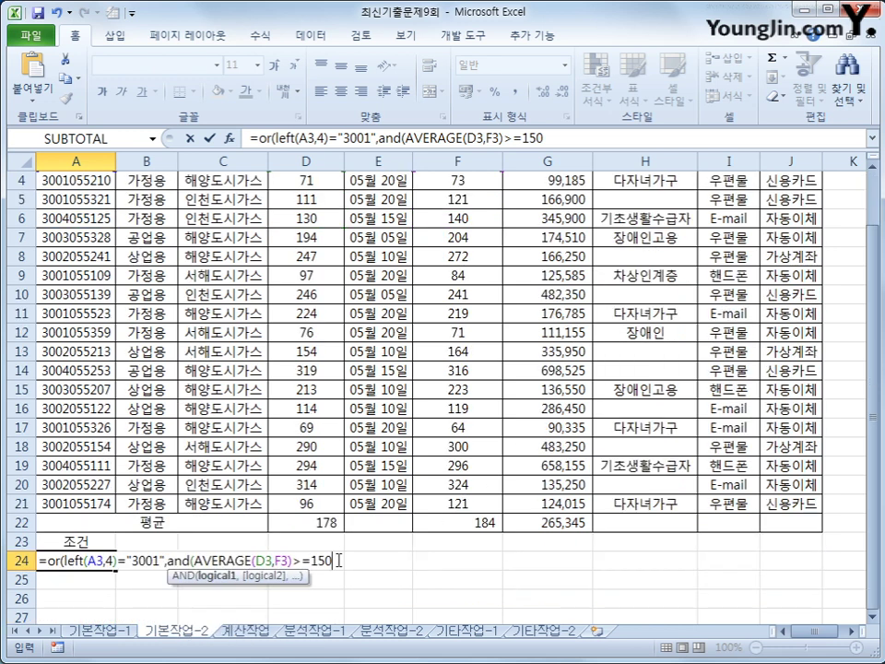
pyautogui.write(',')
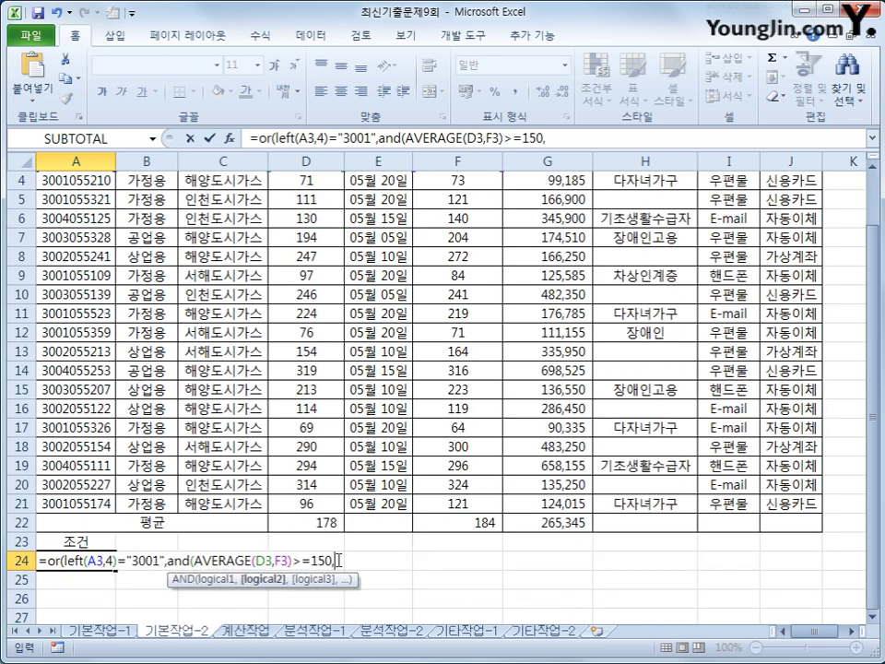
pyautogui.moveTo(404, 140); pyautogui.dragTo(505, 138)
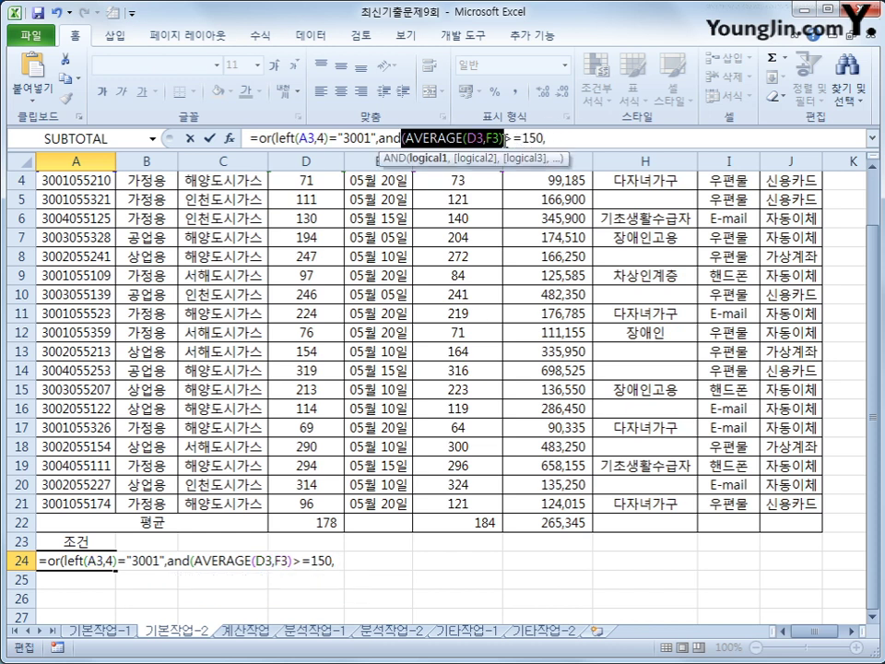
pyautogui.click(567, 140)
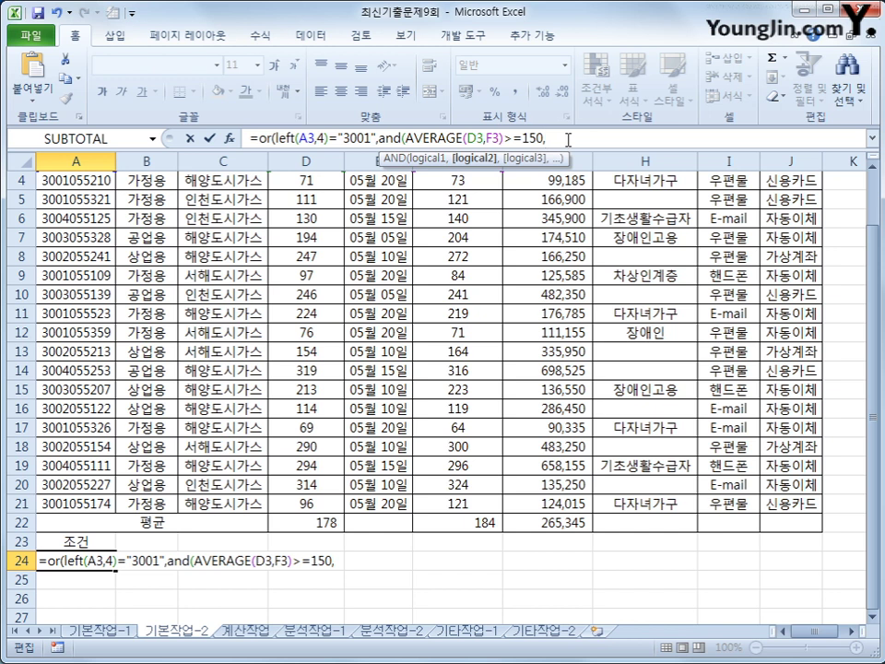
pyautogui.hotkey('ctrl', 'v')
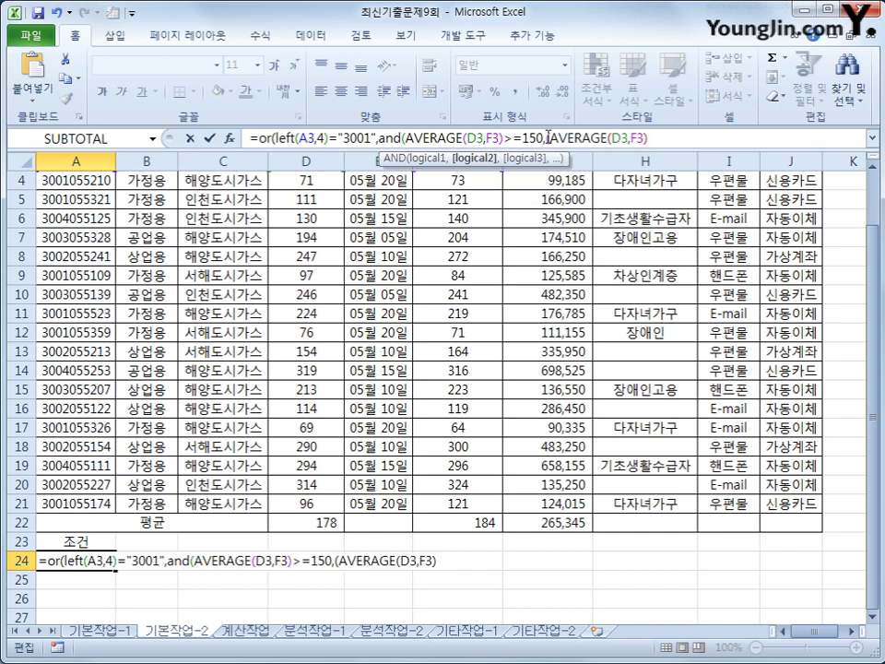
pyautogui.click(549, 138)
pyautogui.press('BackSpace')
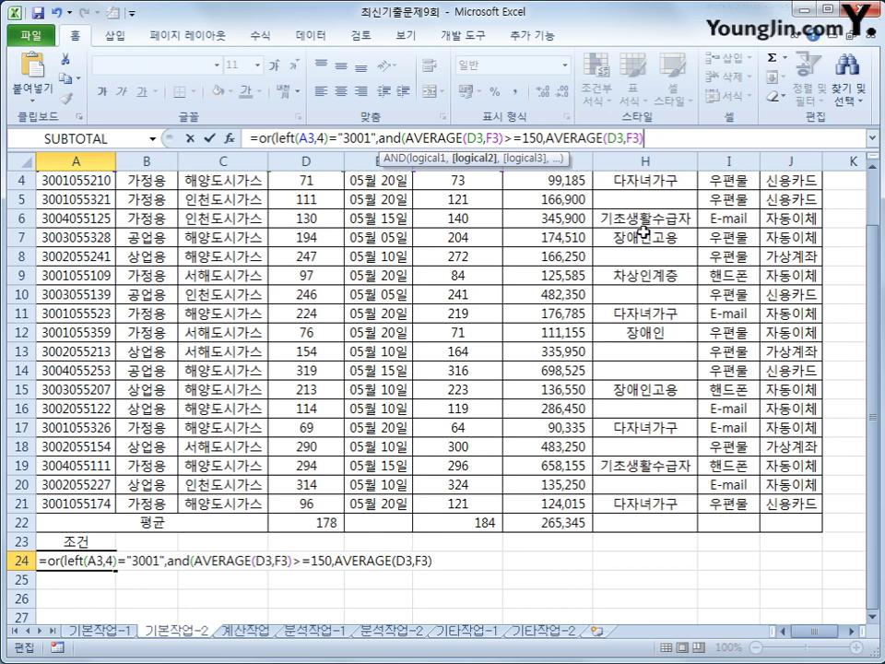
pyautogui.write('<250')
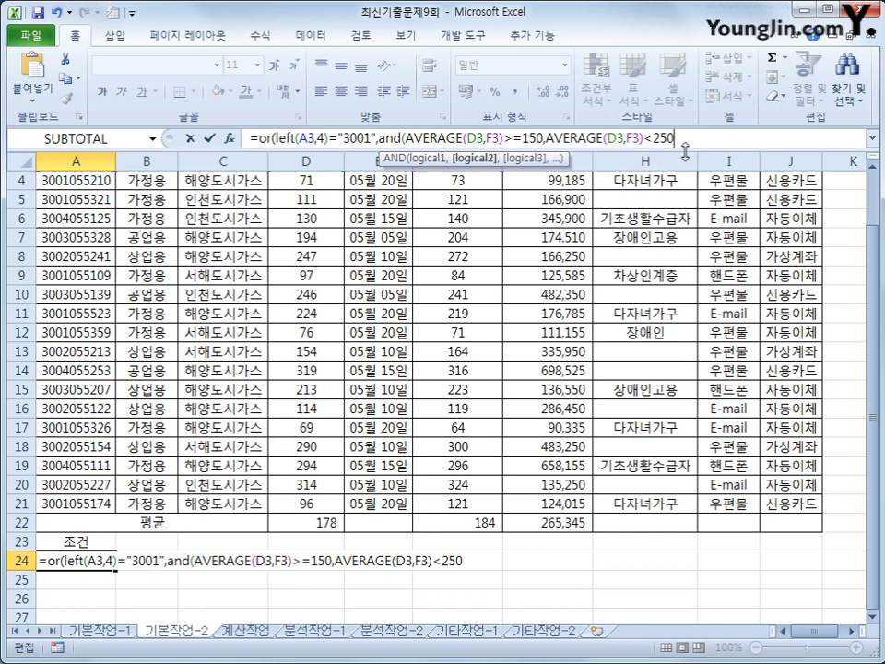
pyautogui.write('))')
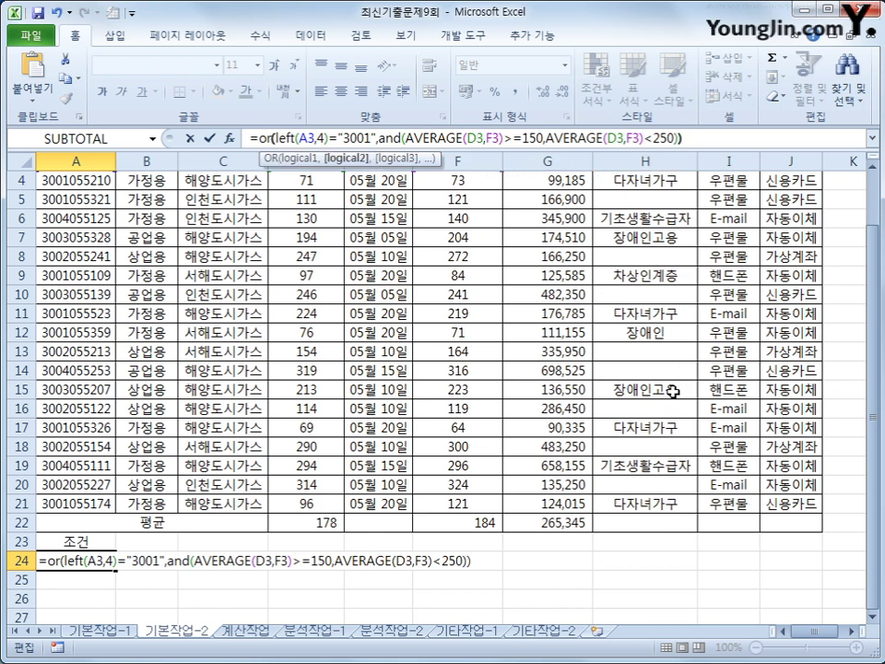
pyautogui.press('Return')
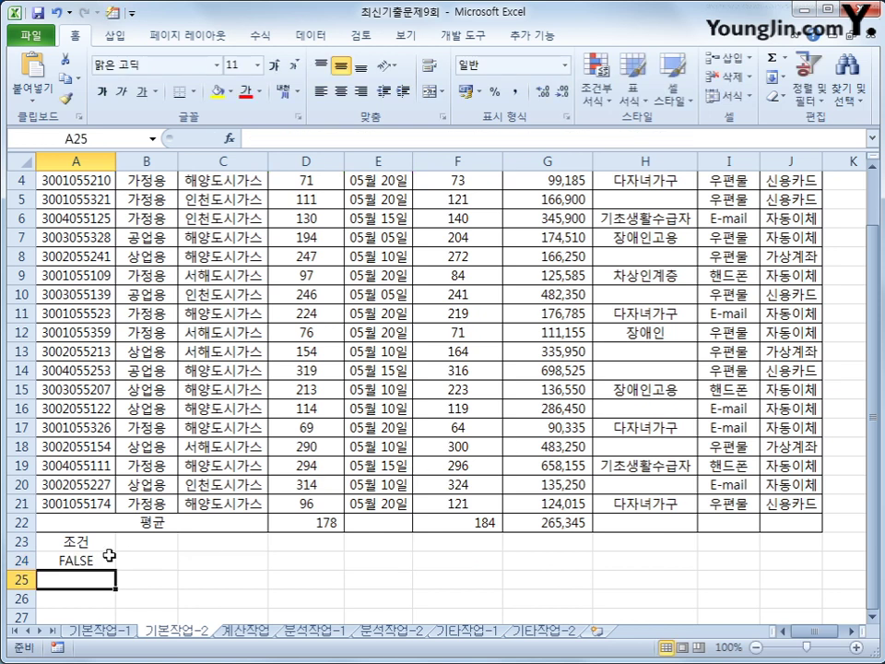
# Check the A24 condition formula, then select the table range A2:J21
pyautogui.moveTo(83, 542); pyautogui.dragTo(92, 556)
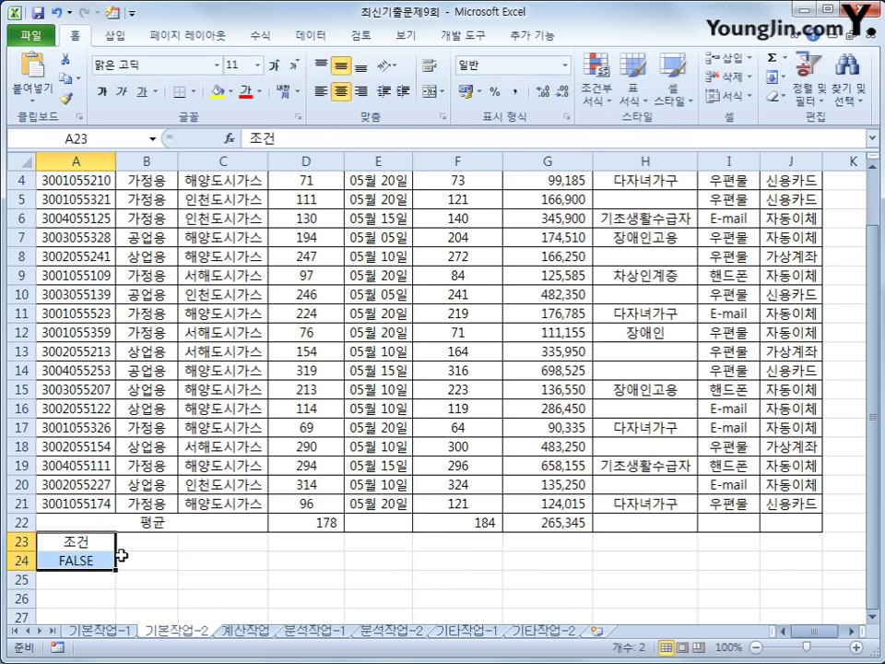
pyautogui.click(97, 560)
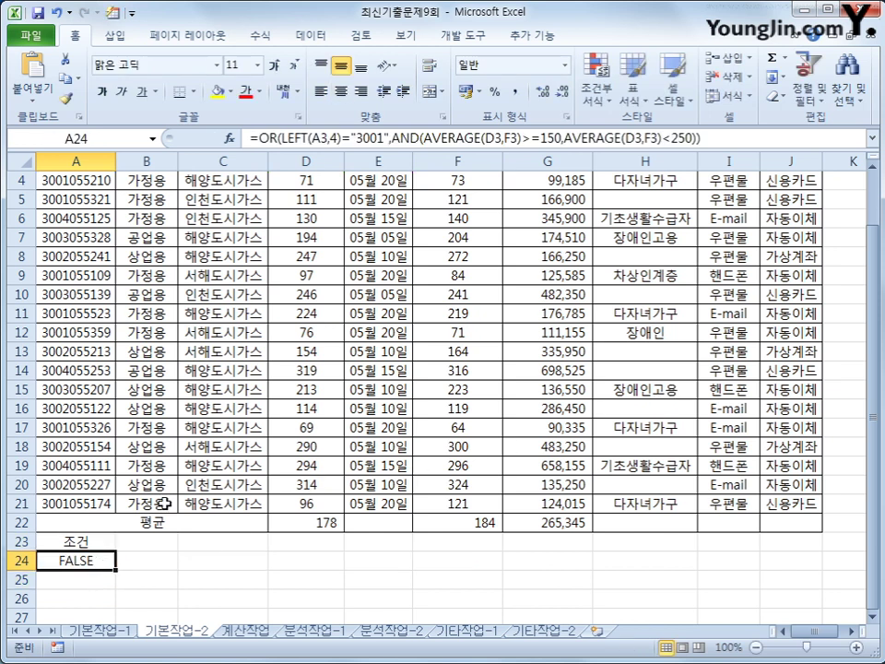
pyautogui.scroll(1, 239, 403)
pyautogui.moveTo(78, 198); pyautogui.dragTo(770, 558)
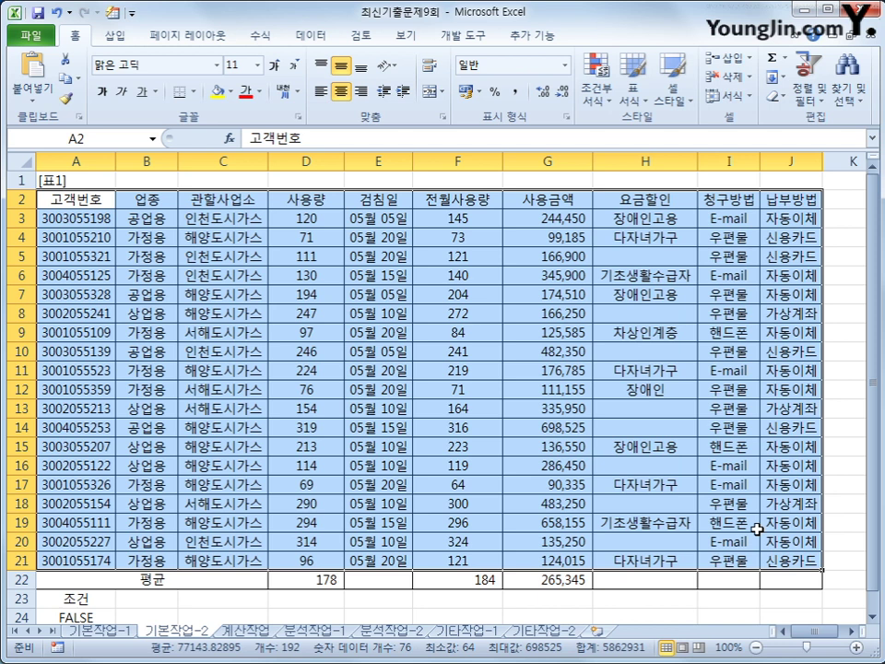
# Run an Advanced Filter on A2:J21 with criteria A23:A24, copying matches to A27
pyautogui.click(305, 36)
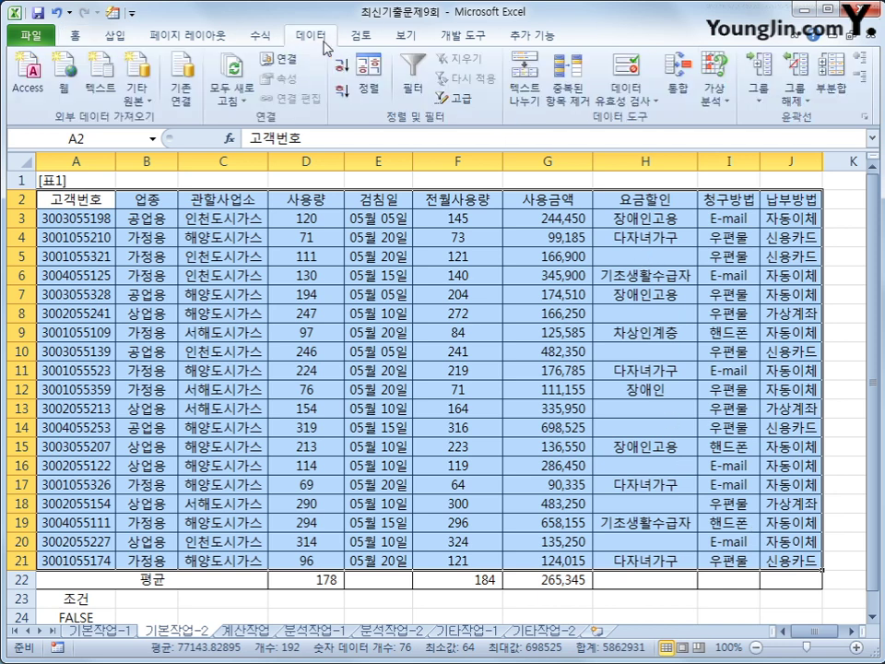
pyautogui.click(459, 98)
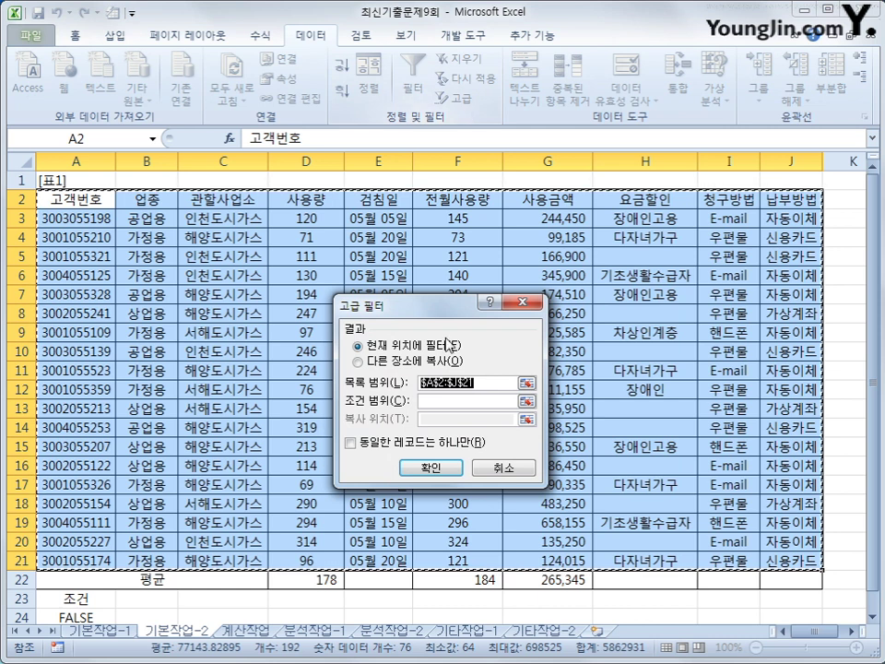
pyautogui.click(457, 404)
pyautogui.scroll(-3, 180, 470)
pyautogui.moveTo(78, 427); pyautogui.dragTo(96, 443)
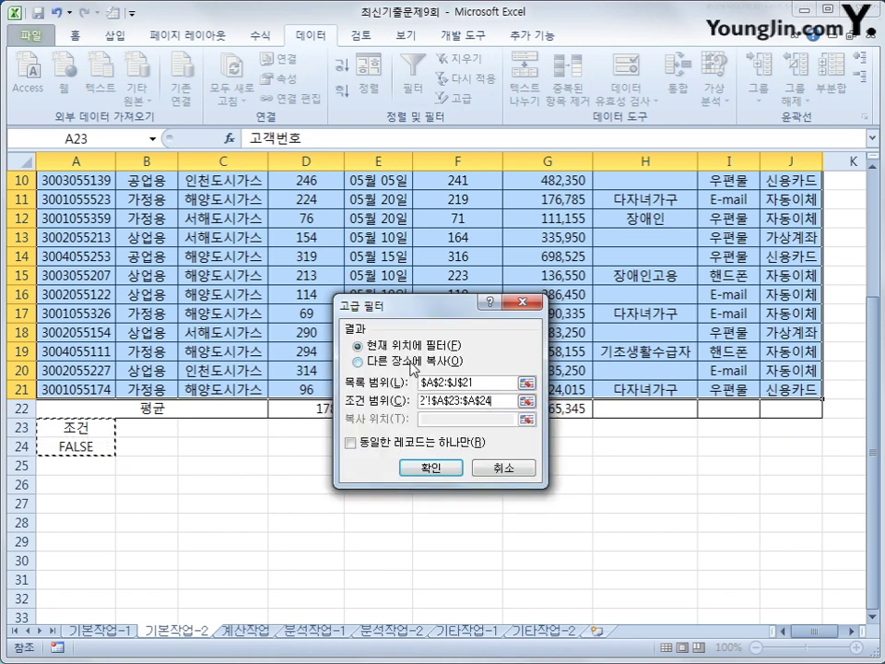
pyautogui.click(411, 362)
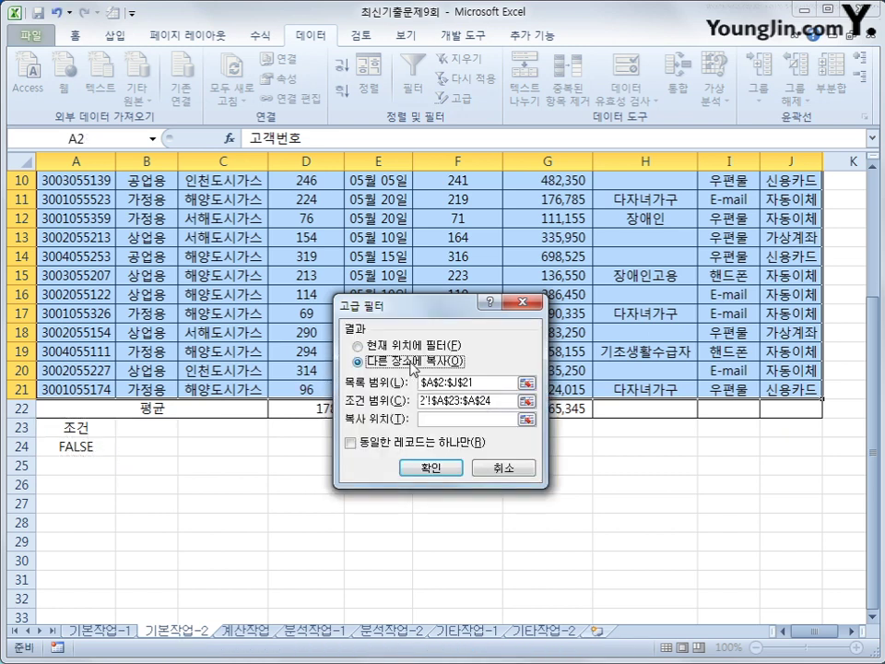
pyautogui.click(455, 420)
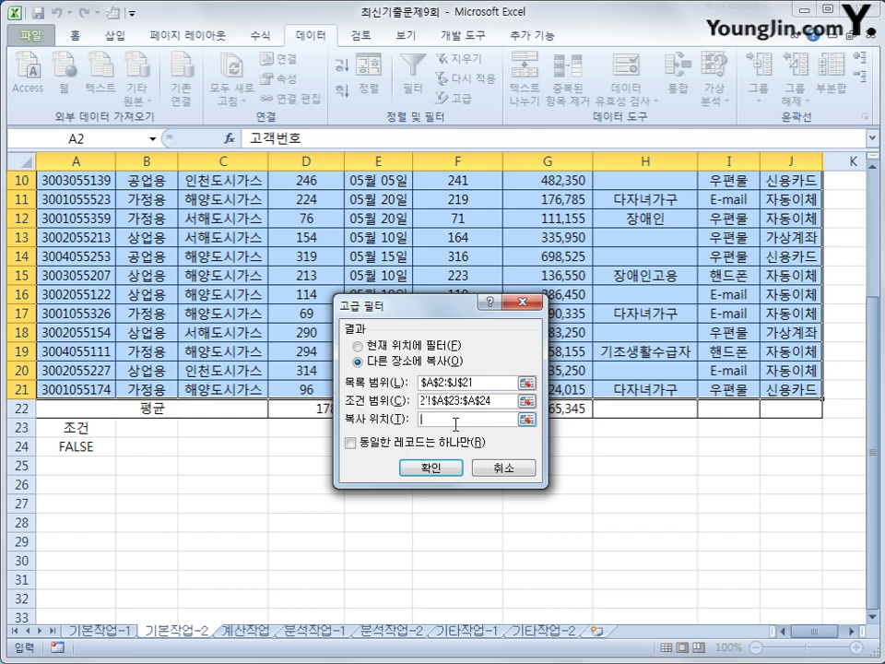
pyautogui.click(87, 507)
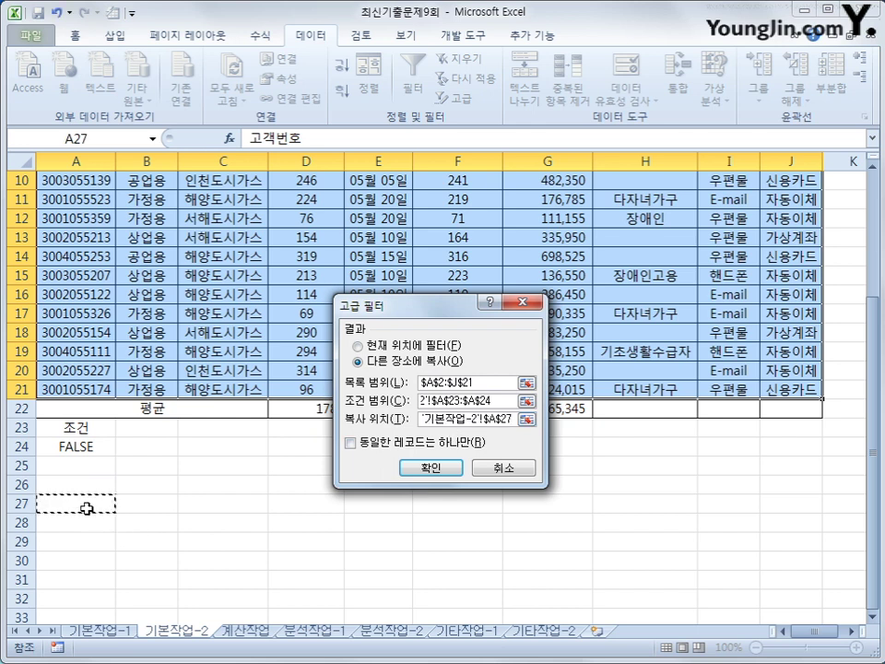
pyautogui.click(431, 468)
pyautogui.scroll(-7, 433, 462)
pyautogui.scroll(3, 427, 420)
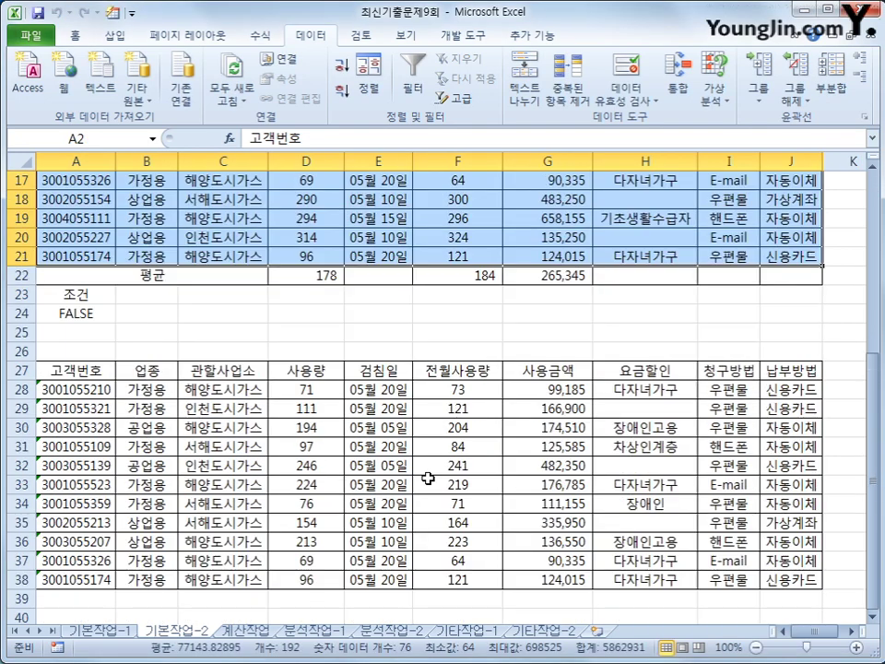
# Review the A24 condition, then select the data rows A3:J21
pyautogui.click(108, 369)
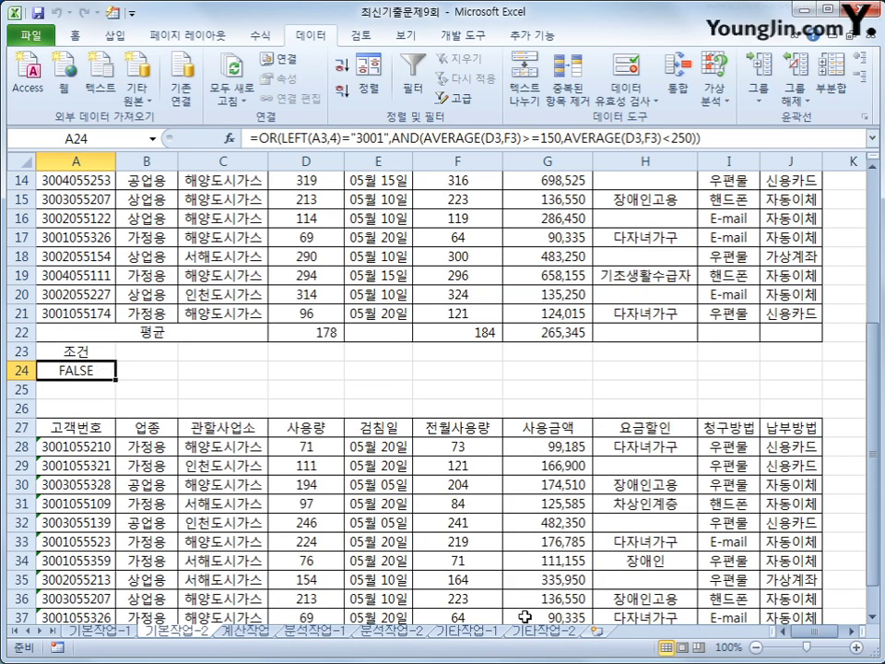
pyautogui.scroll(-3, 521, 613)
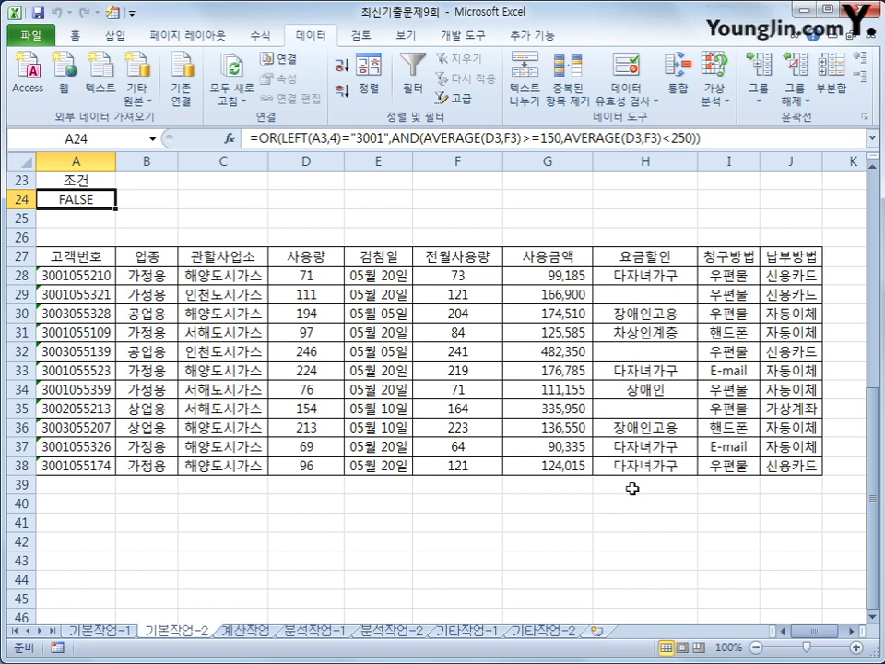
pyautogui.scroll(7, 627, 493)
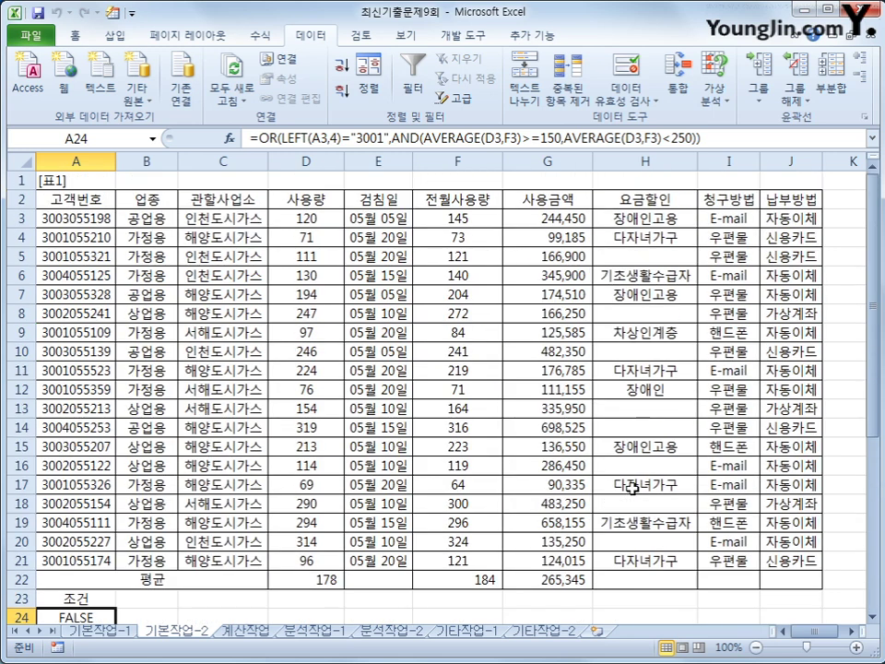
pyautogui.moveTo(73, 218); pyautogui.dragTo(784, 558)
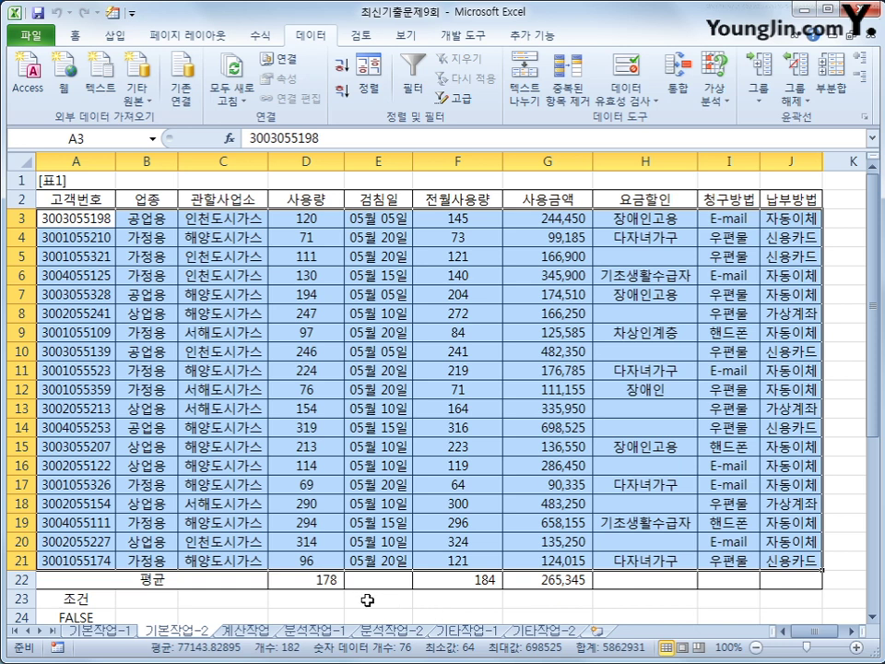
# Create a new conditional formatting rule of type 'Use a formula to determine which cells to format'
pyautogui.click(75, 35)
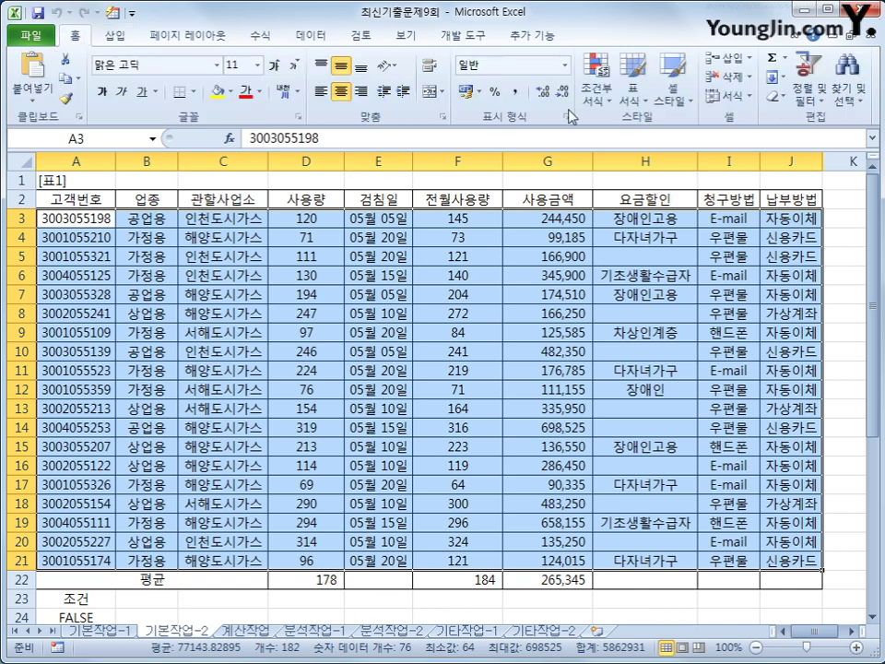
pyautogui.click(594, 88)
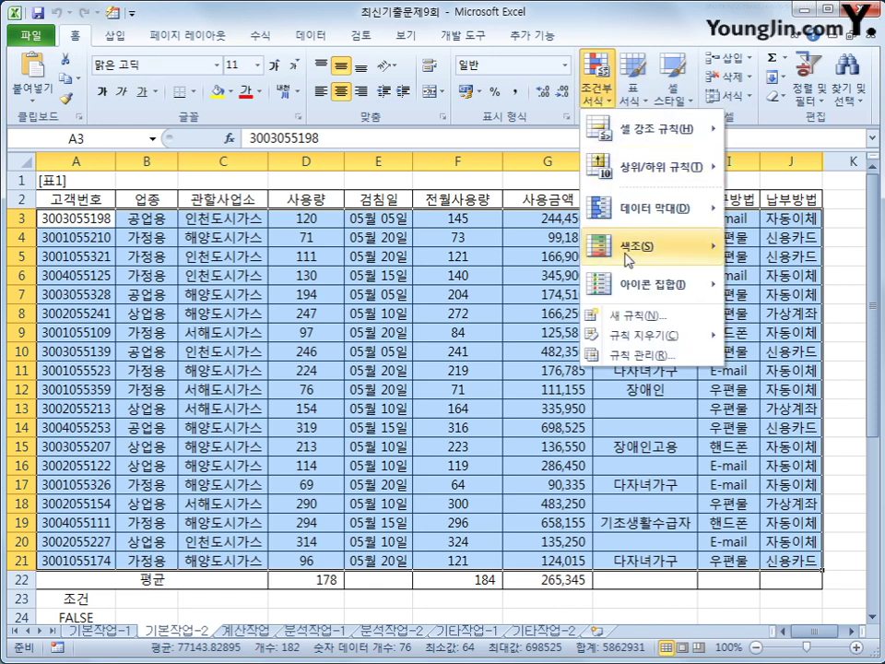
pyautogui.click(639, 317)
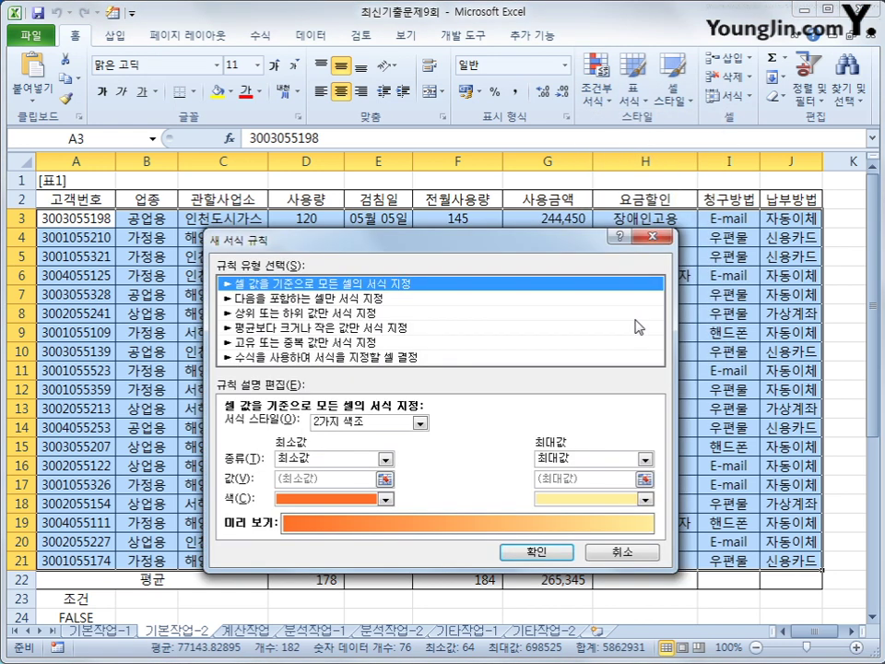
pyautogui.click(386, 358)
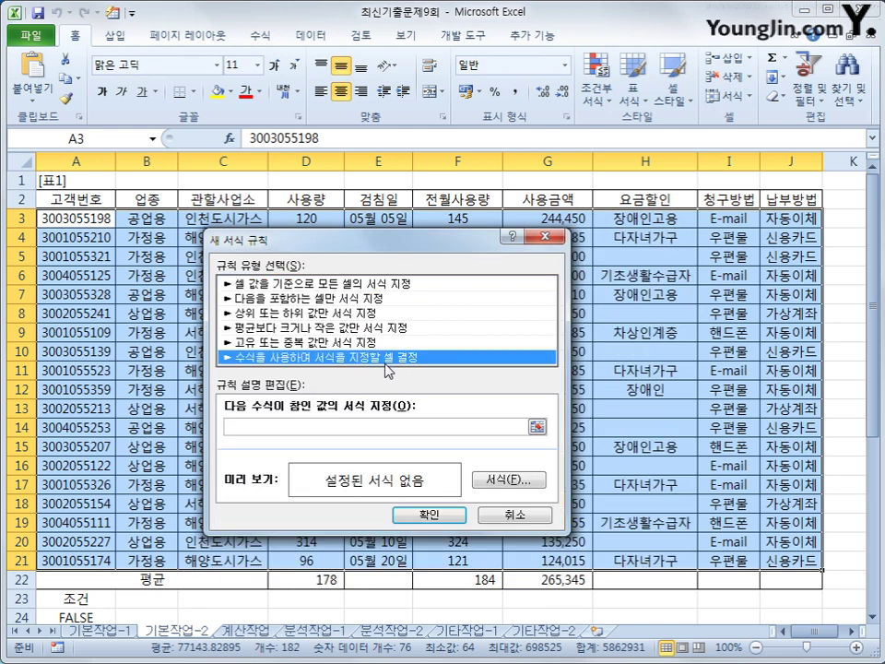
# Begin the rule formula with =OR(LARGE($D$3:$D$21,4)<=D3
pyautogui.click(417, 427)
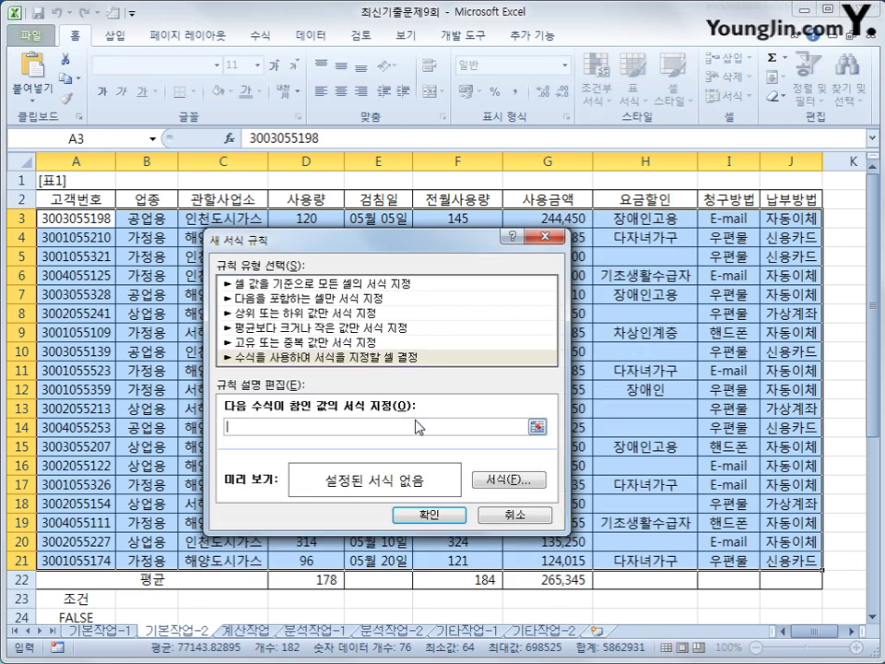
pyautogui.write('ㅋ')
pyautogui.press('BackSpace')
pyautogui.write('=or(large(')
pyautogui.moveTo(306, 220); pyautogui.dragTo(301, 553)
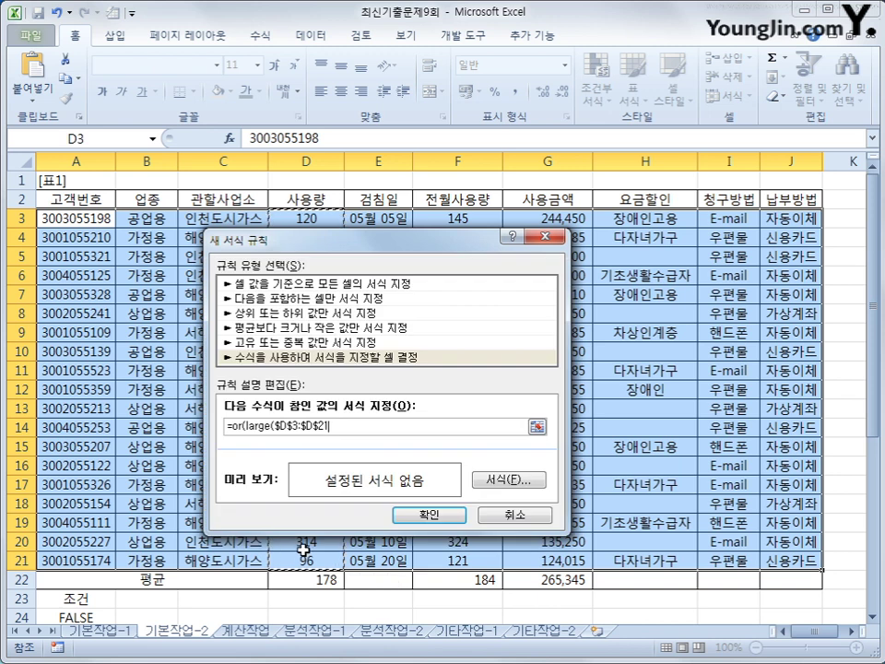
pyautogui.write(',')
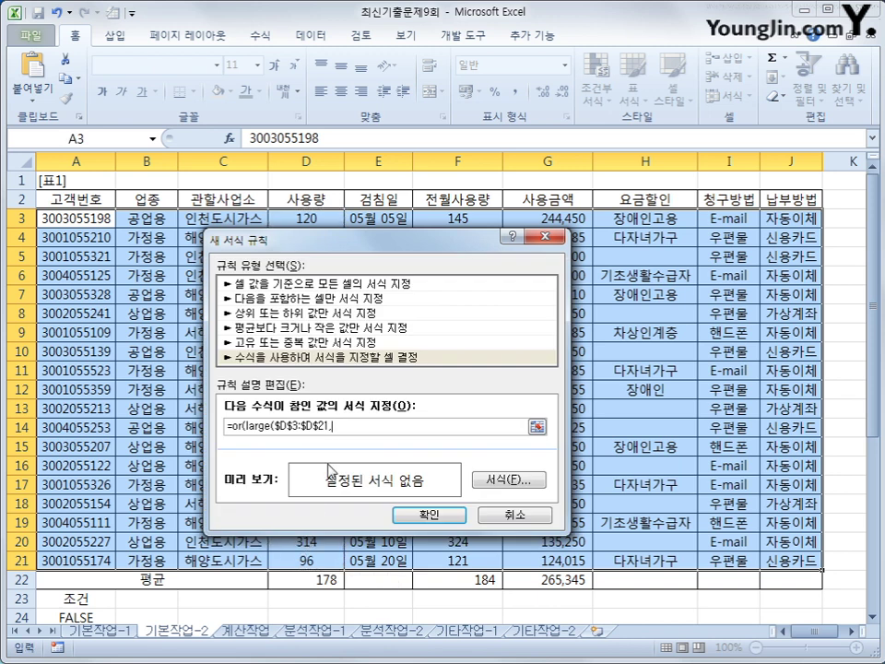
pyautogui.write('4)<=')
pyautogui.click(319, 218)
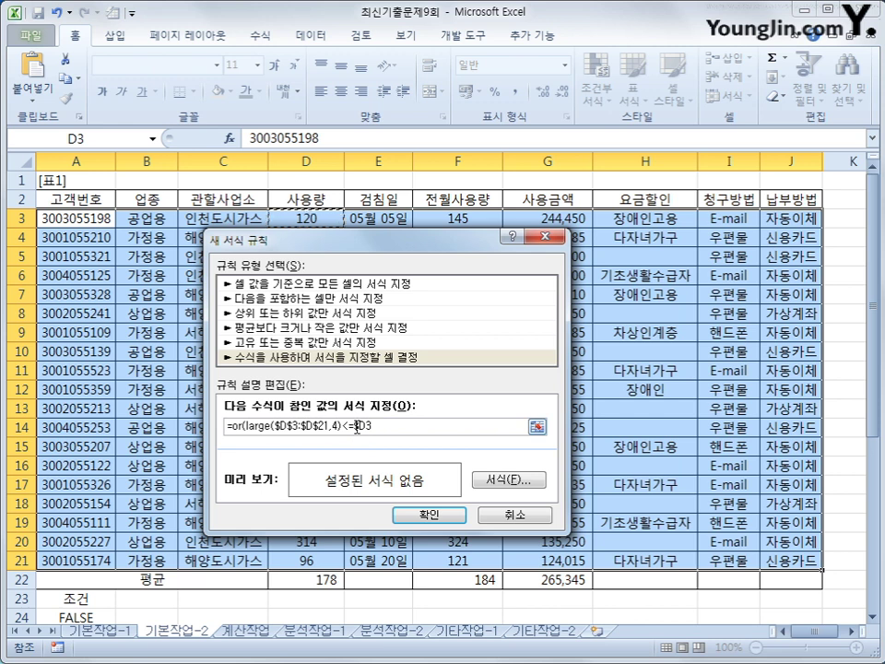
# Make the D3 reference $D3 and finish with SMALL($D$3:$D$21,4)>=$D3)
pyautogui.moveTo(356, 425); pyautogui.dragTo(371, 427)
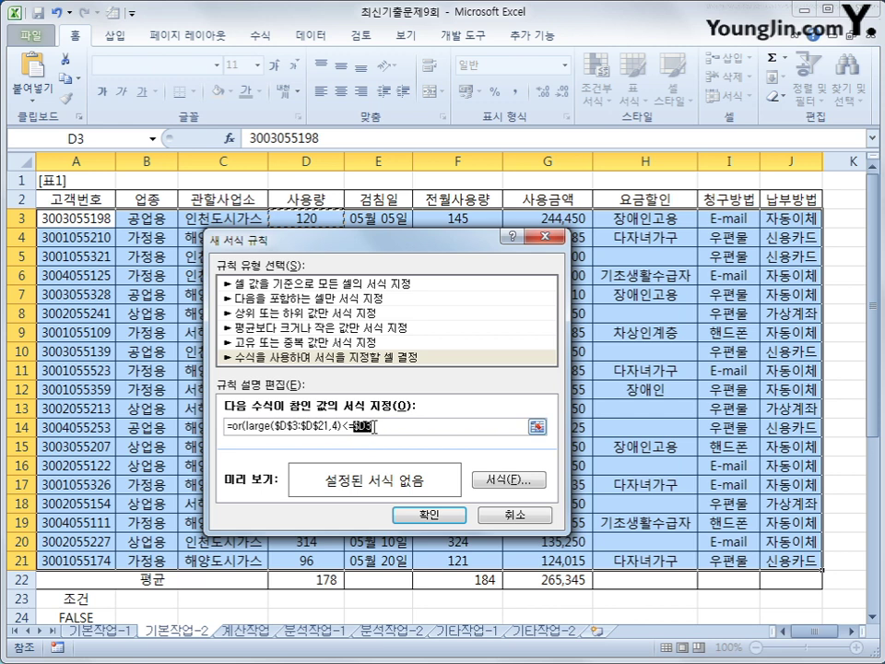
pyautogui.click(376, 426)
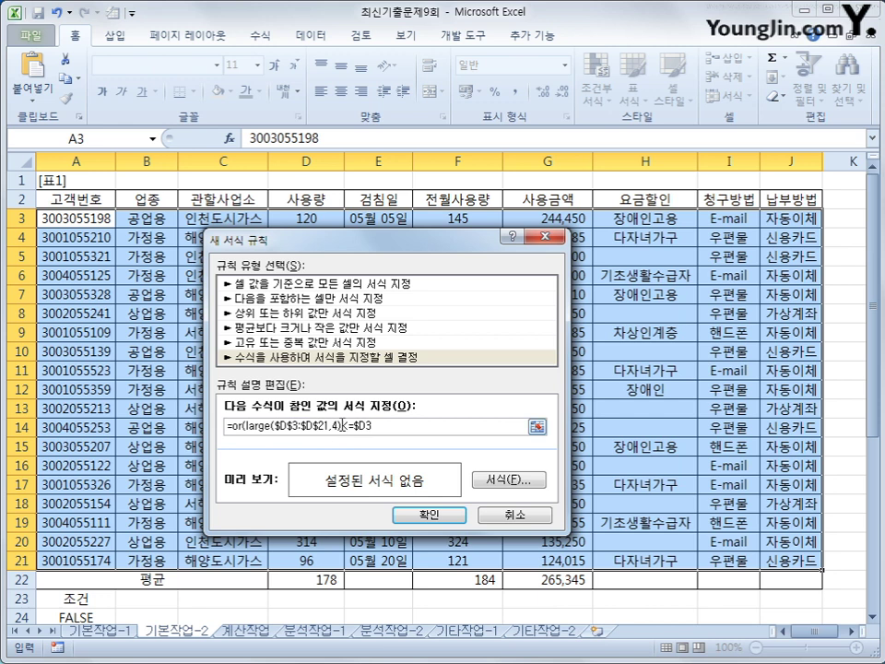
pyautogui.moveTo(341, 426); pyautogui.dragTo(353, 427)
pyautogui.click(385, 427)
pyautogui.moveTo(304, 218); pyautogui.dragTo(304, 564)
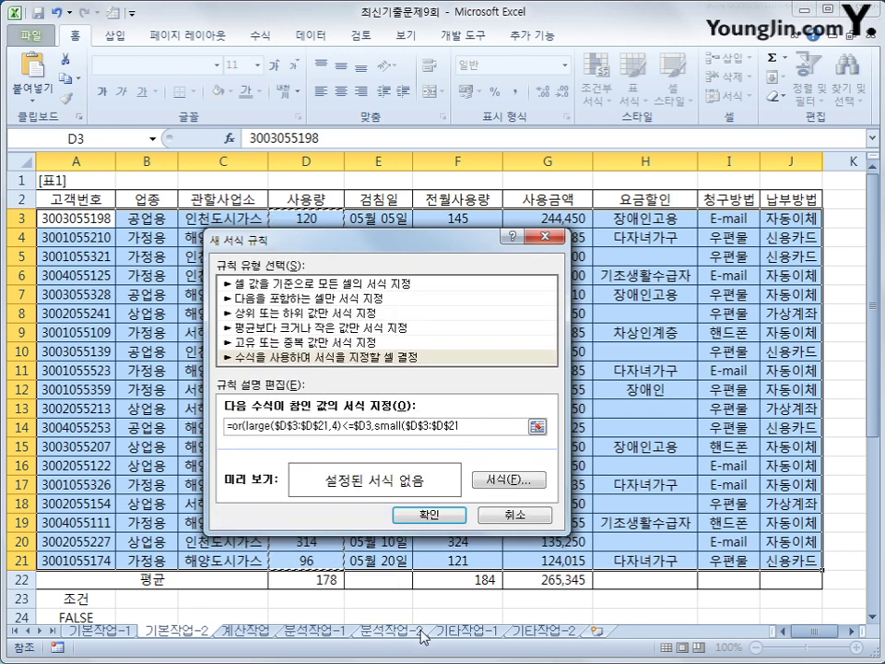
pyautogui.write(',4')
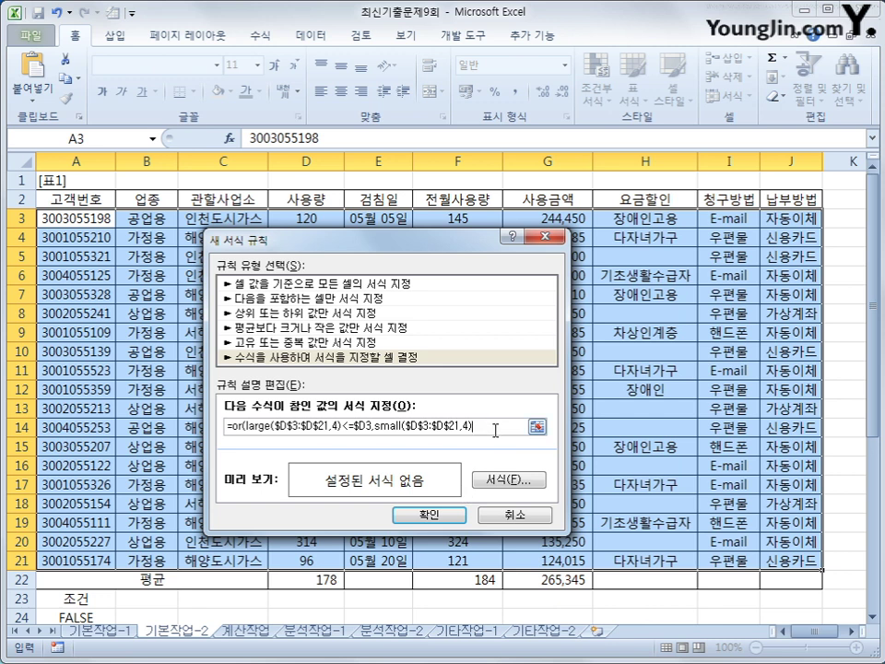
pyautogui.write('>=')
pyautogui.click(304, 219)
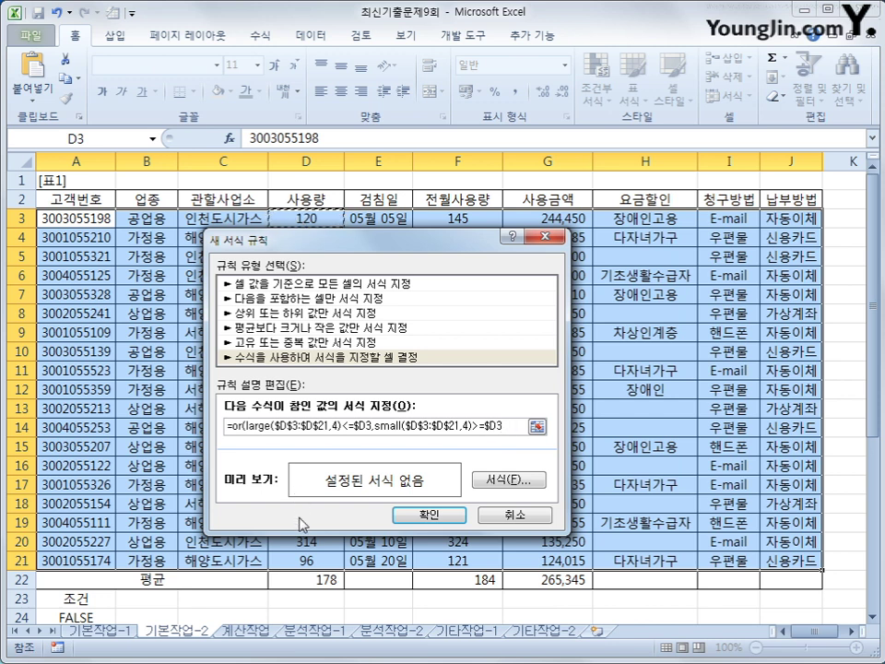
pyautogui.write(')')
pyautogui.click(495, 479)
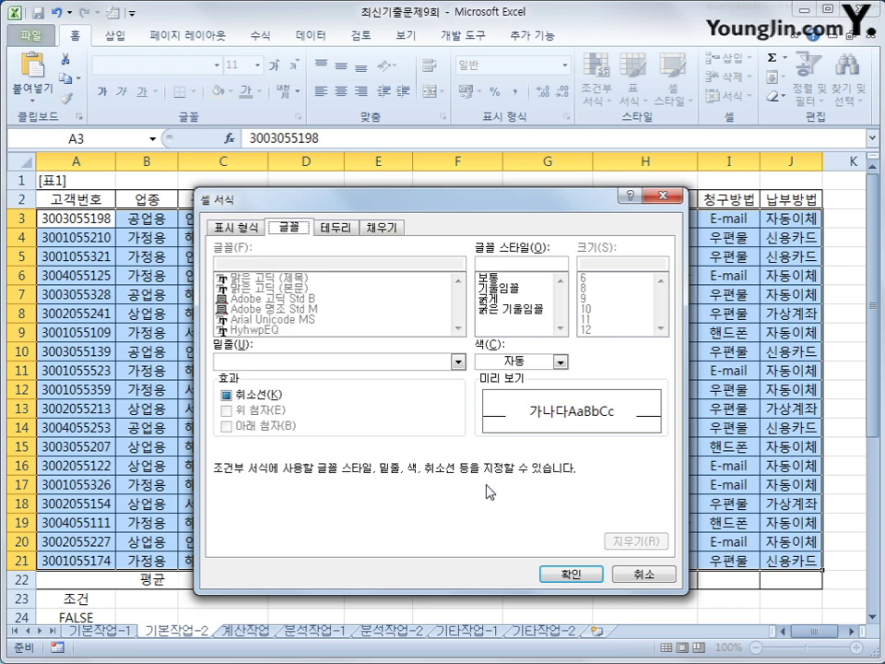
pyautogui.click(488, 298)
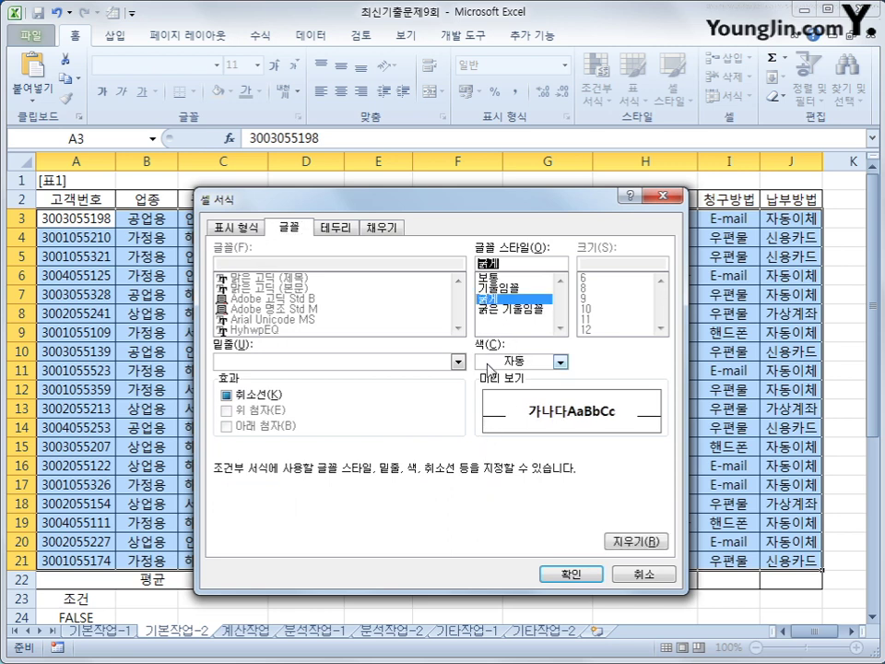
pyautogui.click(559, 361)
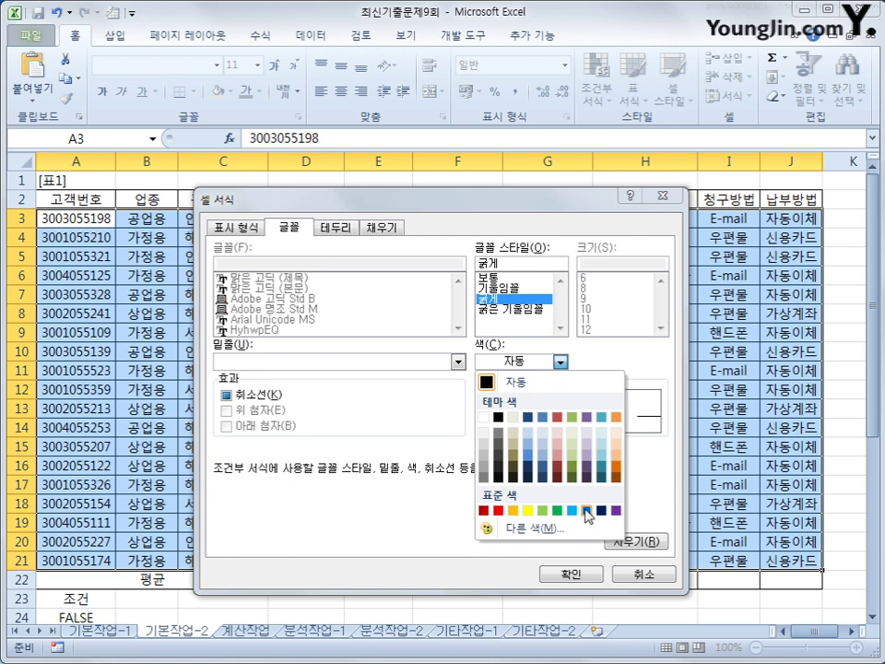
pyautogui.click(587, 509)
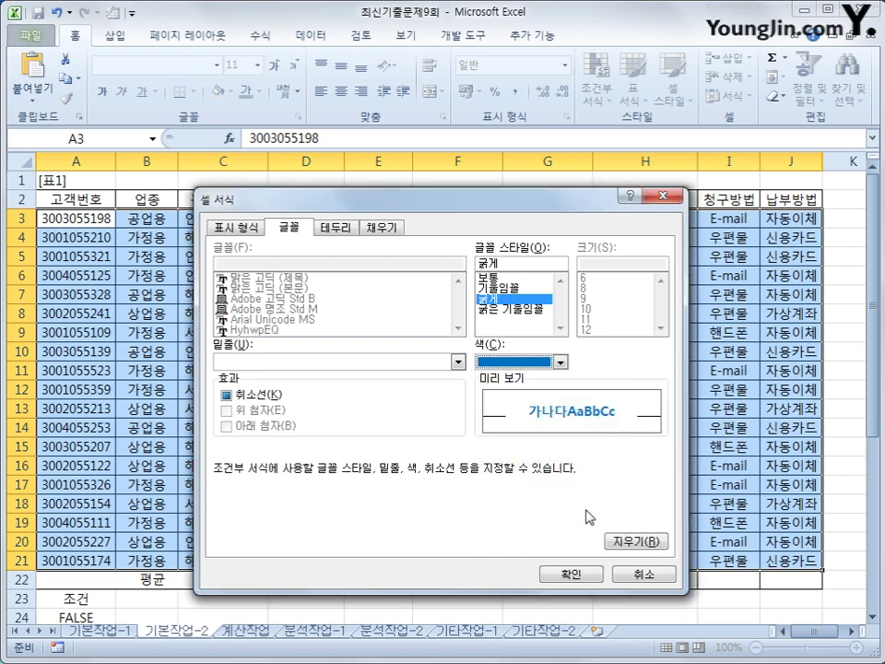
pyautogui.click(571, 573)
pyautogui.click(429, 516)
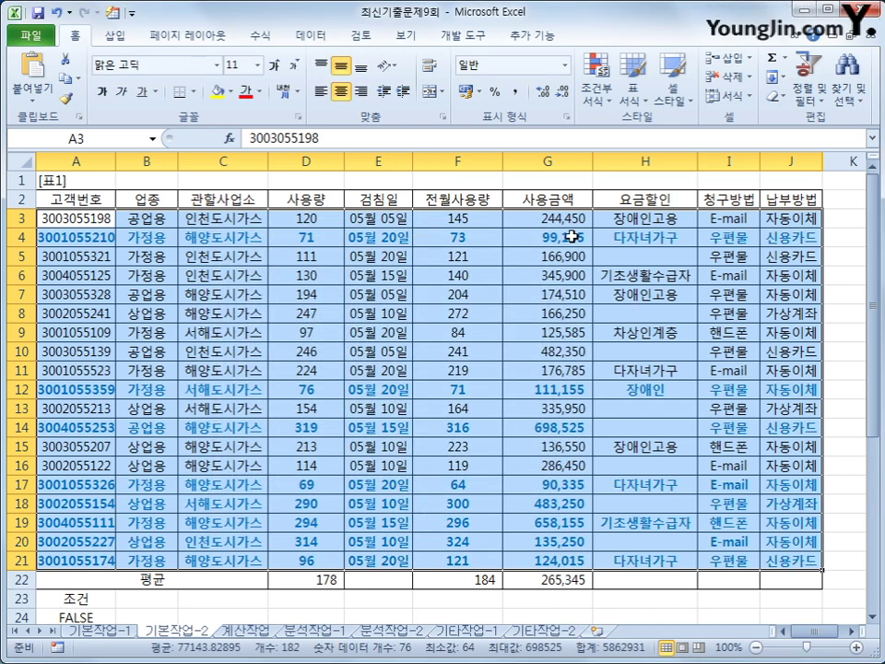
pyautogui.click(570, 235)
pyautogui.click(545, 388)
pyautogui.click(543, 426)
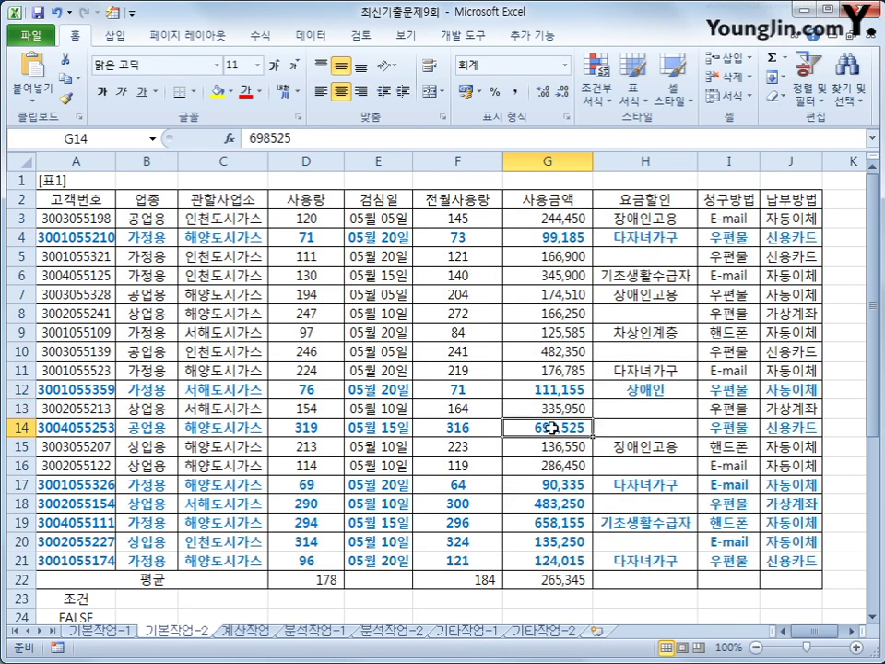
pyautogui.click(522, 484)
pyautogui.click(539, 507)
pyautogui.click(540, 524)
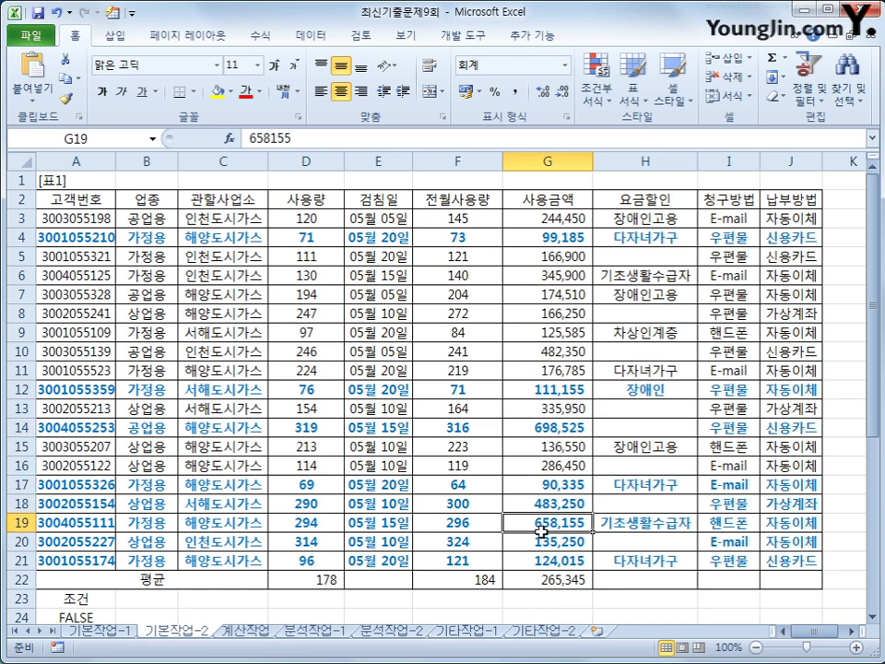
pyautogui.click(539, 542)
pyautogui.click(538, 560)
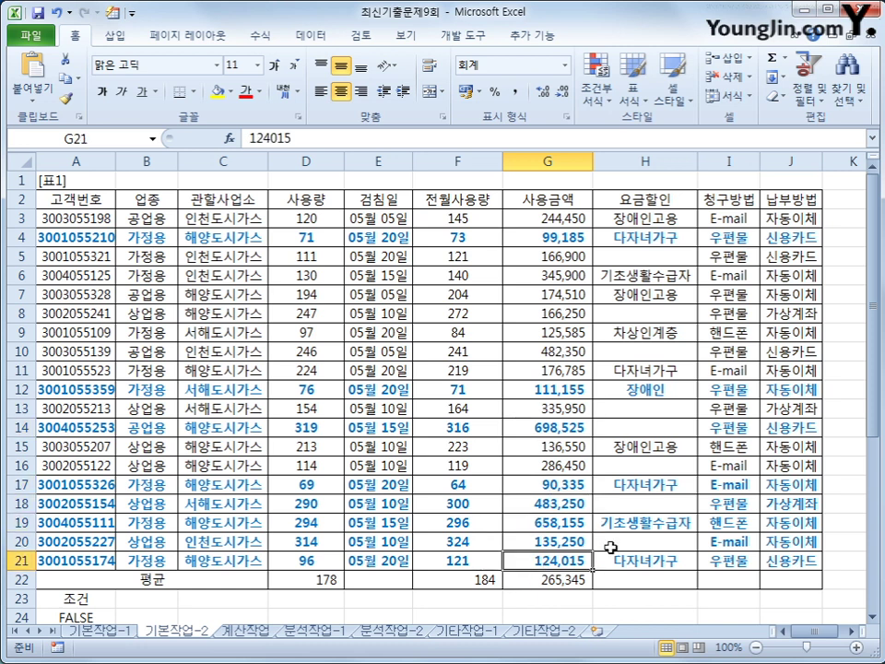
pyautogui.click(557, 610)
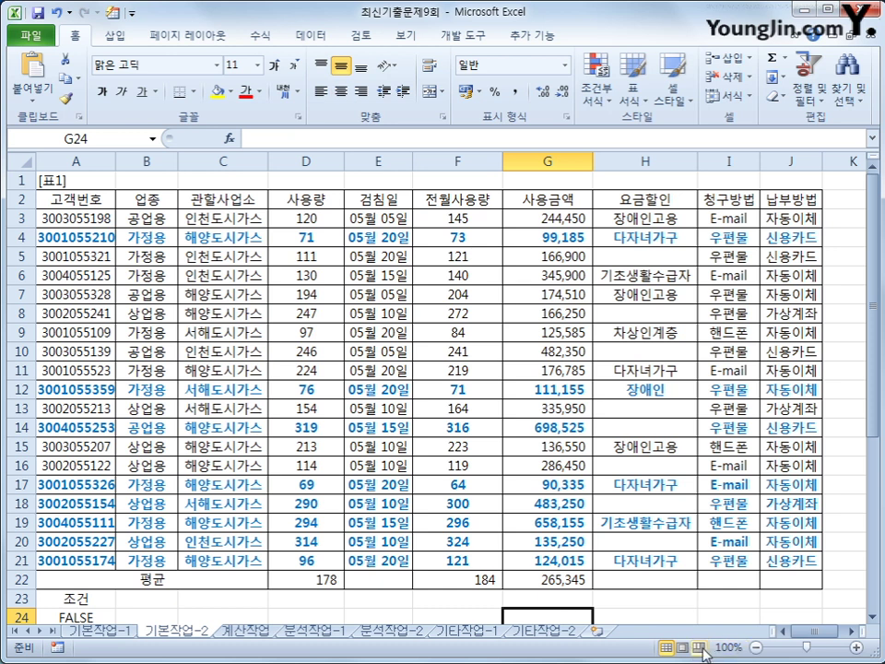
pyautogui.scroll(-1, 525, 488)
pyautogui.scroll(1, 684, 584)
pyautogui.write('la')
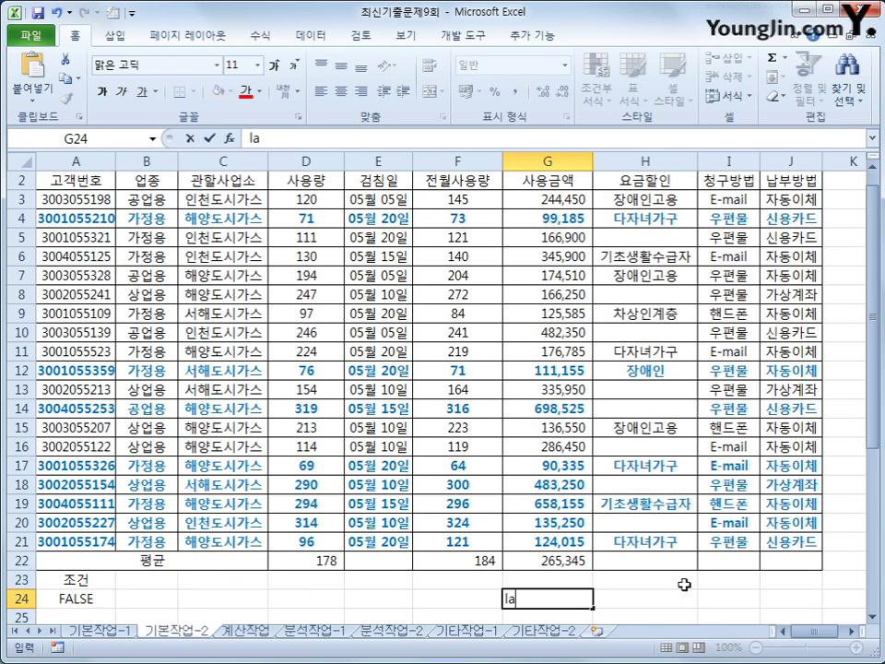
pyautogui.write('r')
pyautogui.press('BackSpace')
pyautogui.press('BackSpace')
pyautogui.press('BackSpace')
pyautogui.write('ㅎ')
pyautogui.press('BackSpace')
pyautogui.write('=;ar')
pyautogui.press('BackSpace')
pyautogui.press('BackSpace')
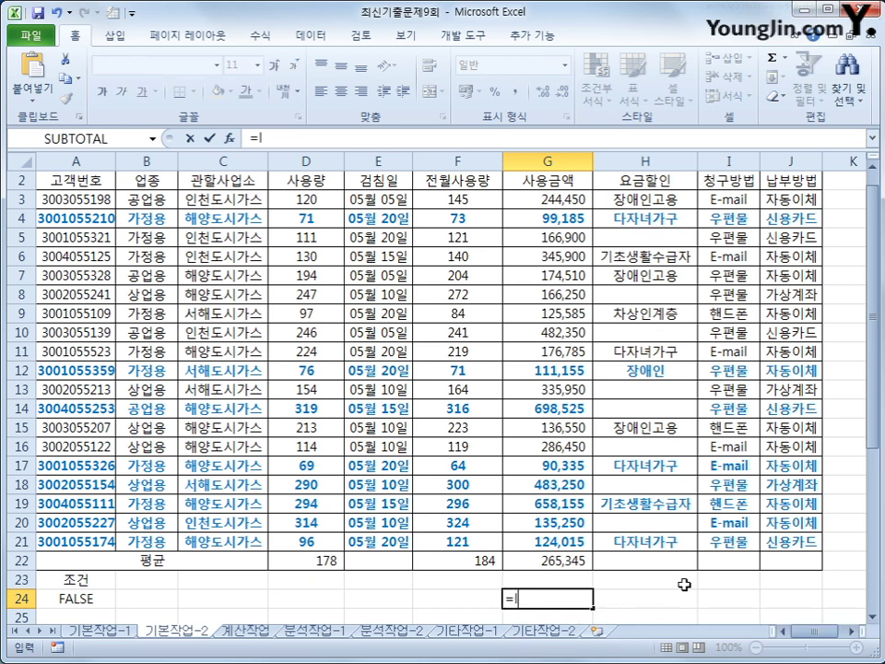
pyautogui.write('a')
pyautogui.press('Tab')
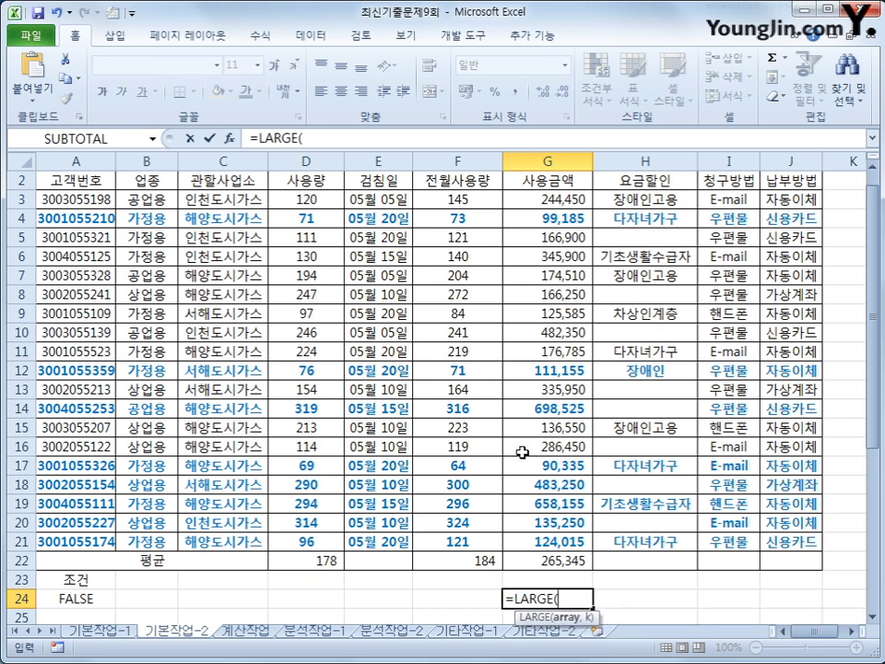
pyautogui.moveTo(304, 199); pyautogui.dragTo(334, 542)
pyautogui.write(',4)')
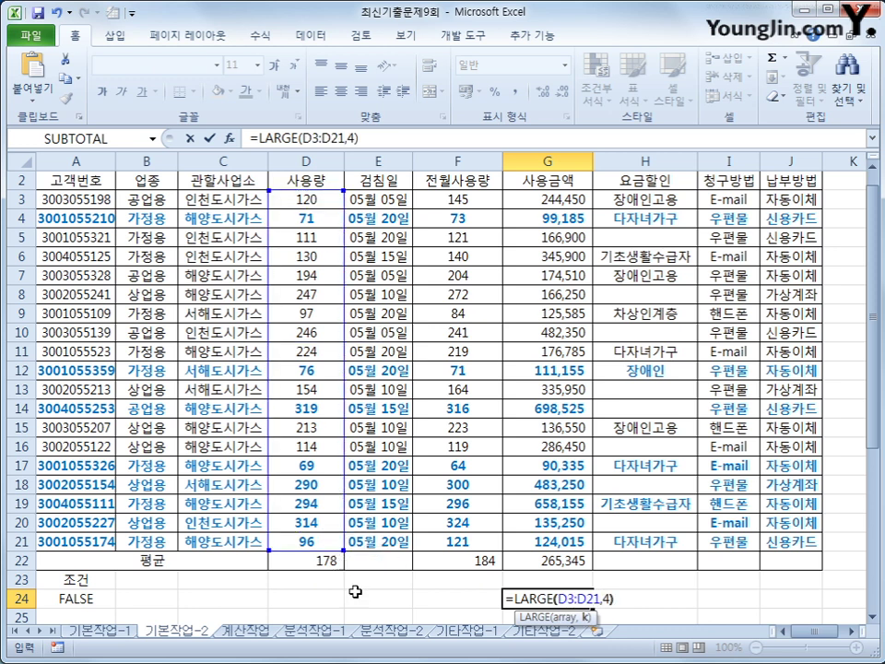
pyautogui.press('Return')
pyautogui.click(572, 581)
pyautogui.scroll(1, 572, 581)
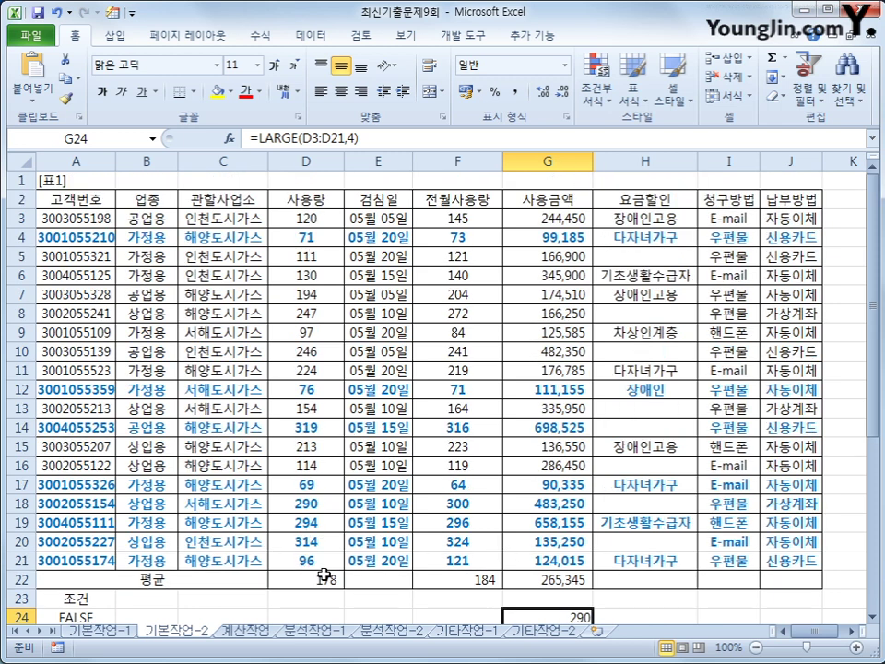
pyautogui.click(310, 505)
pyautogui.click(311, 522)
pyautogui.click(315, 542)
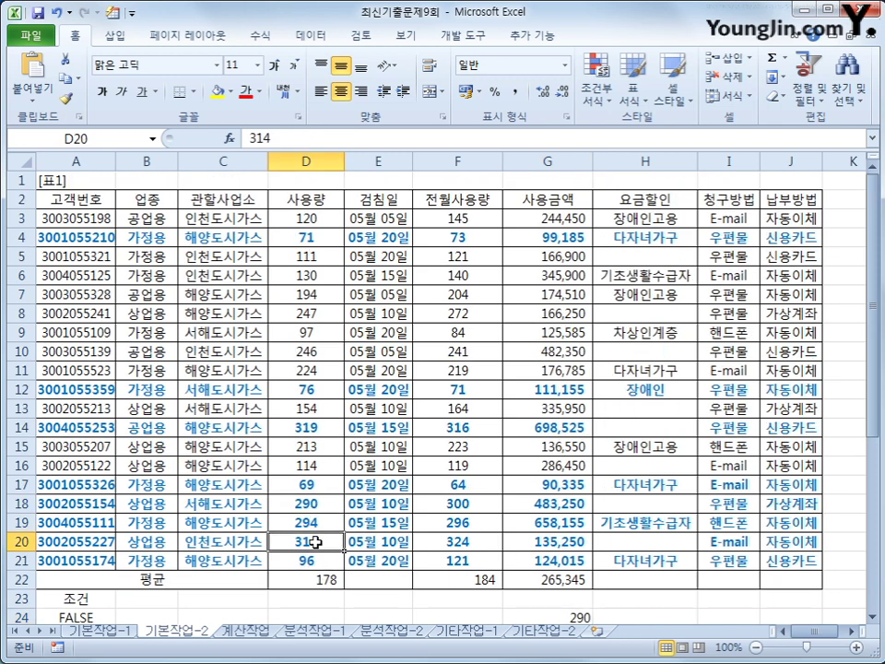
pyautogui.click(308, 426)
pyautogui.scroll(-1, 313, 426)
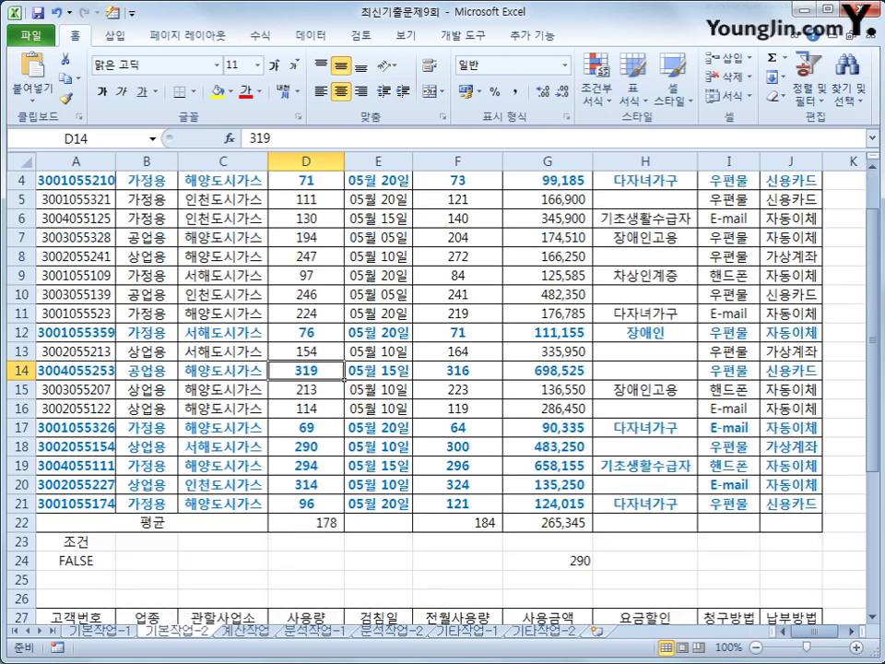
pyautogui.click(563, 551)
pyautogui.press('Down')
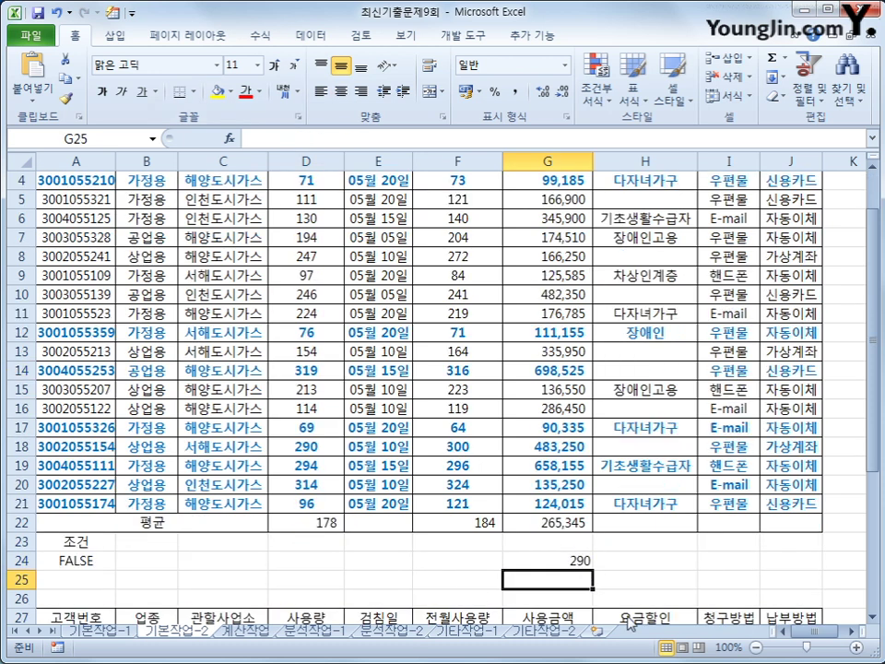
pyautogui.write('=sam')
pyautogui.press('BackSpace')
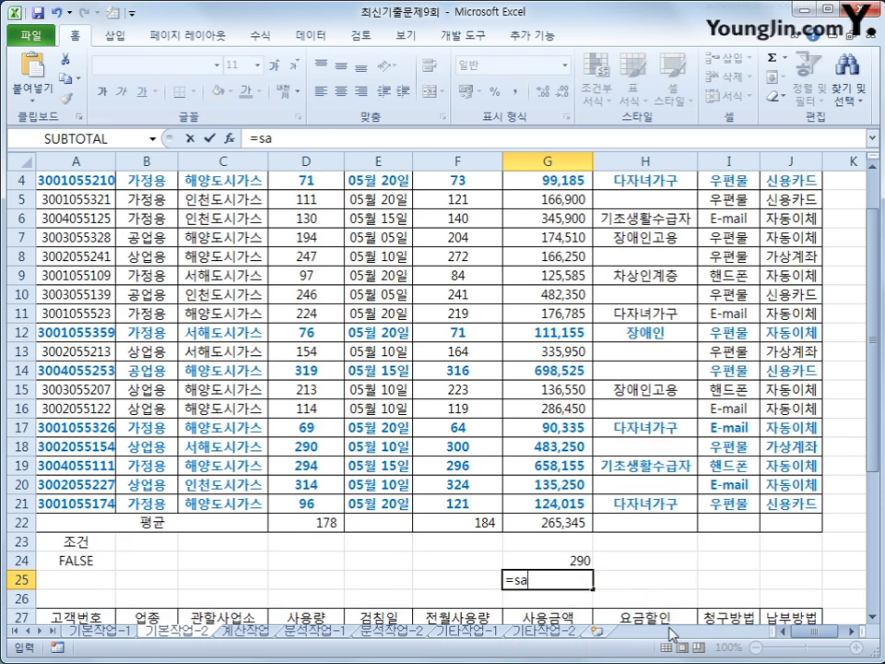
pyautogui.press('BackSpace')
pyautogui.write('m')
pyautogui.press('Tab')
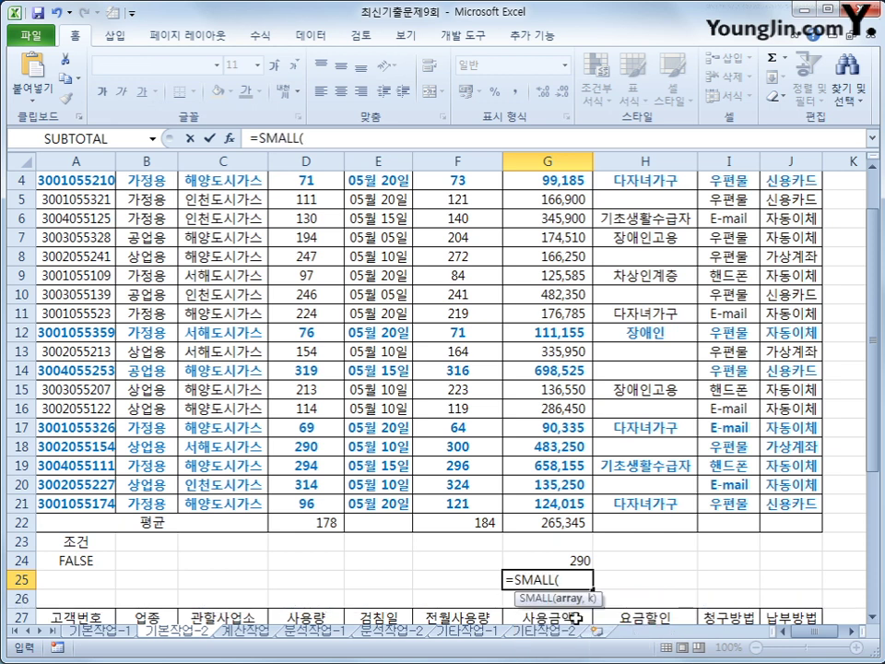
pyautogui.scroll(1, 553, 461)
pyautogui.moveTo(312, 221); pyautogui.dragTo(302, 558)
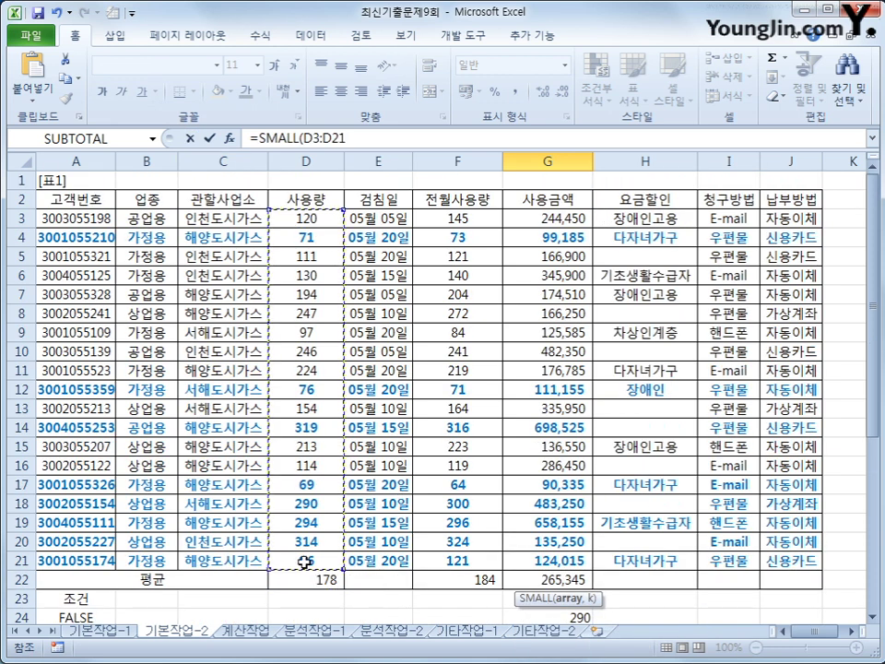
pyautogui.write(',4')
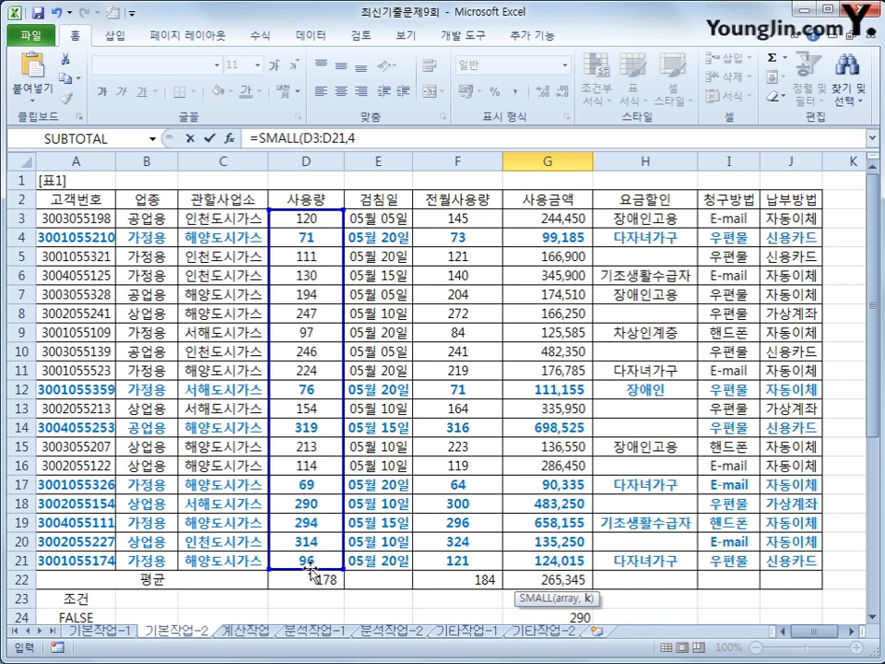
pyautogui.write(')')
pyautogui.press('Return')
pyautogui.press('Up')
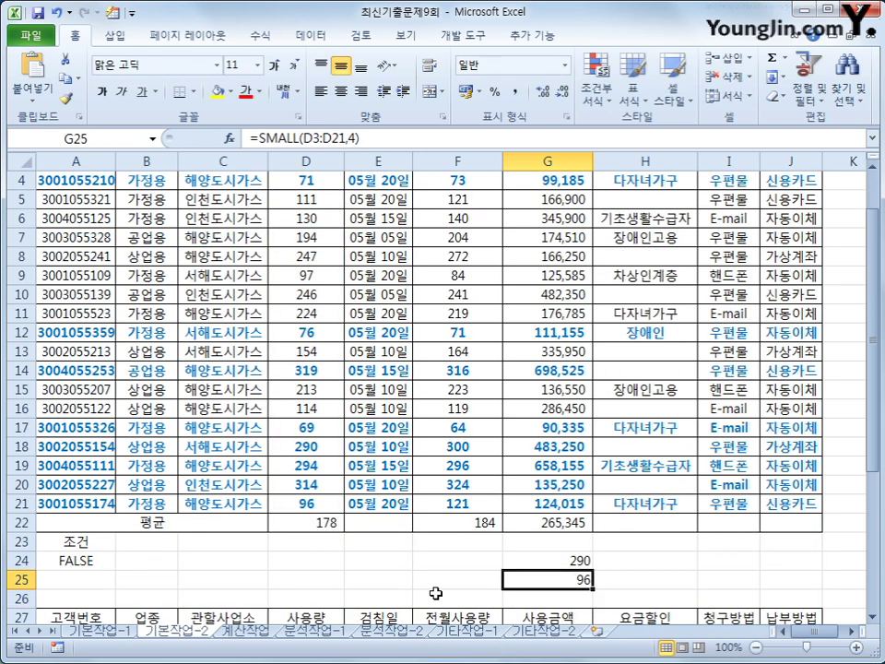
pyautogui.scroll(1, 428, 548)
pyautogui.click(318, 557)
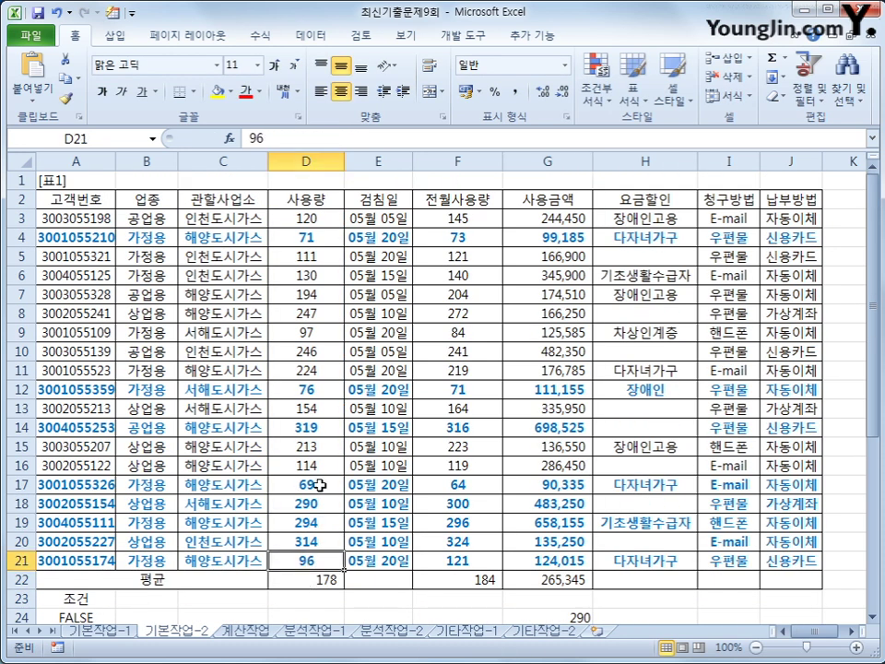
pyautogui.click(321, 484)
pyautogui.click(332, 389)
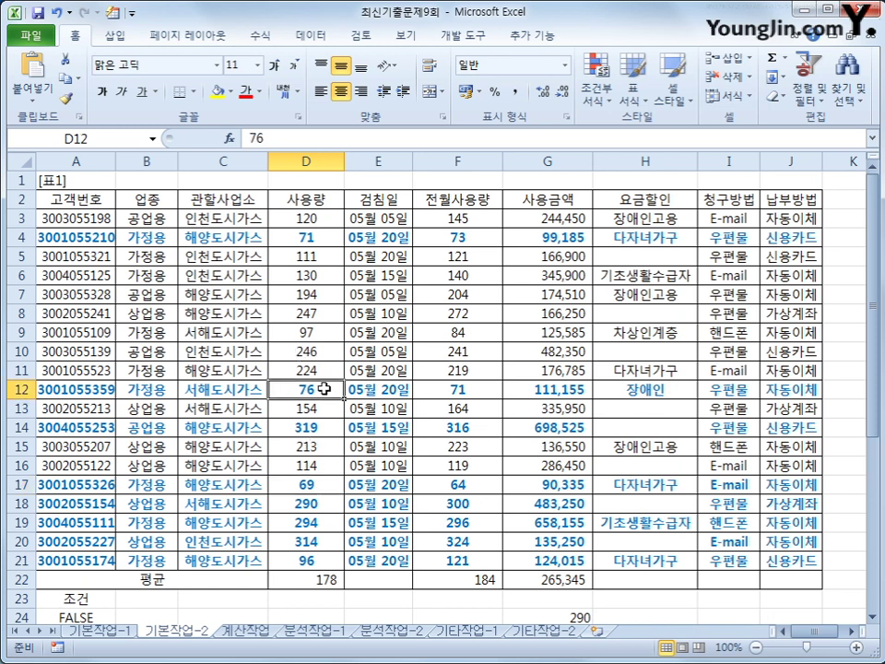
pyautogui.click(329, 237)
pyautogui.scroll(-1, 586, 624)
pyautogui.scroll(-1, 586, 624)
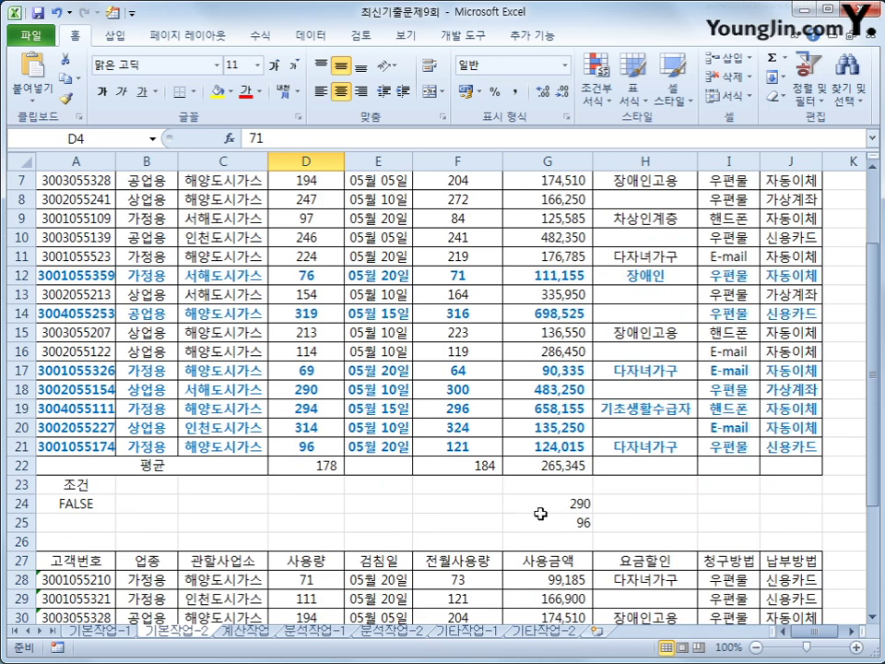
pyautogui.moveTo(540, 509); pyautogui.dragTo(523, 522)
pyautogui.press('Delete')
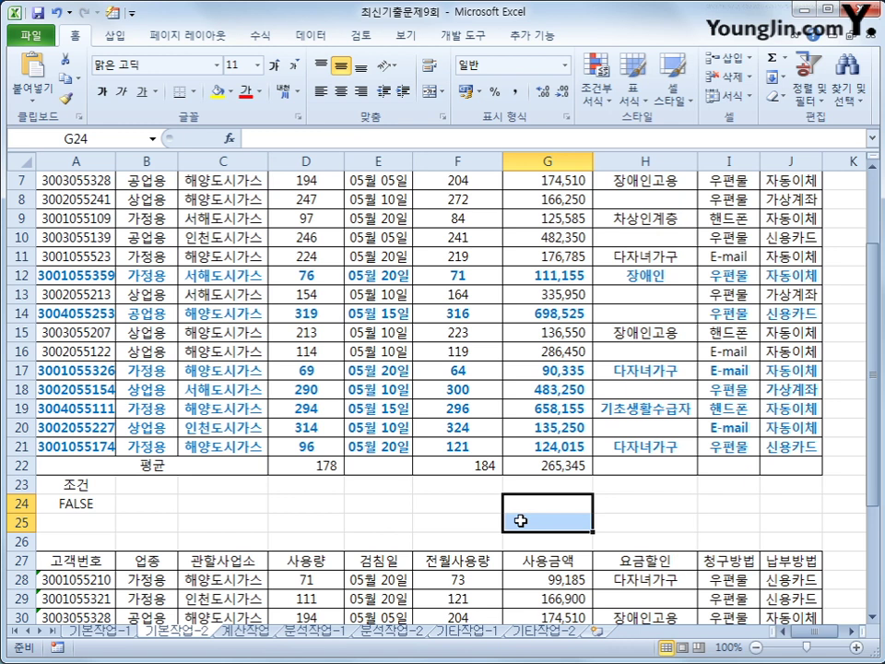
pyautogui.scroll(2, 524, 520)
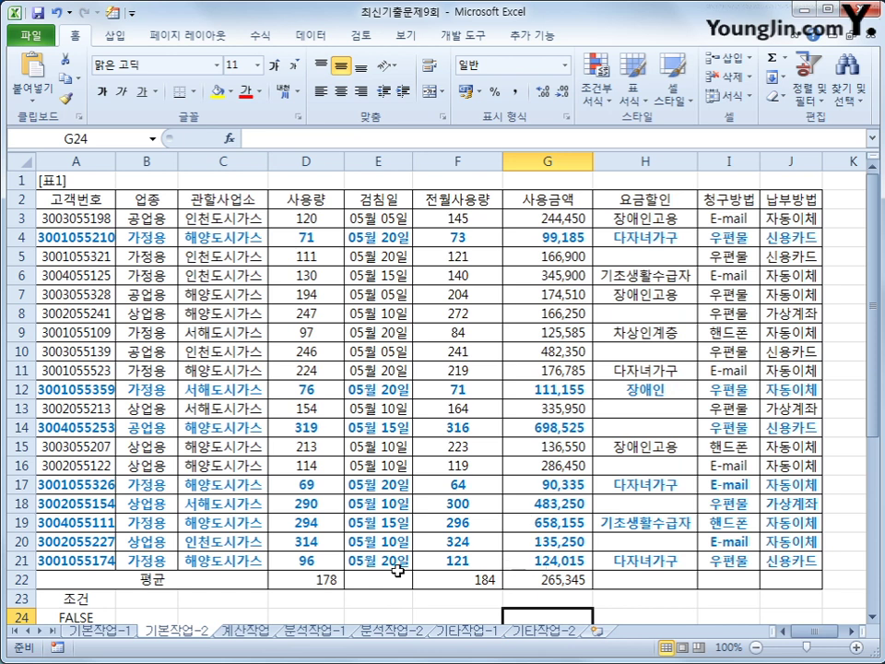
# Turn on the Hidden protection option for the 평균 cells D22, F22 and G22 in Format Cells
pyautogui.click(332, 581)
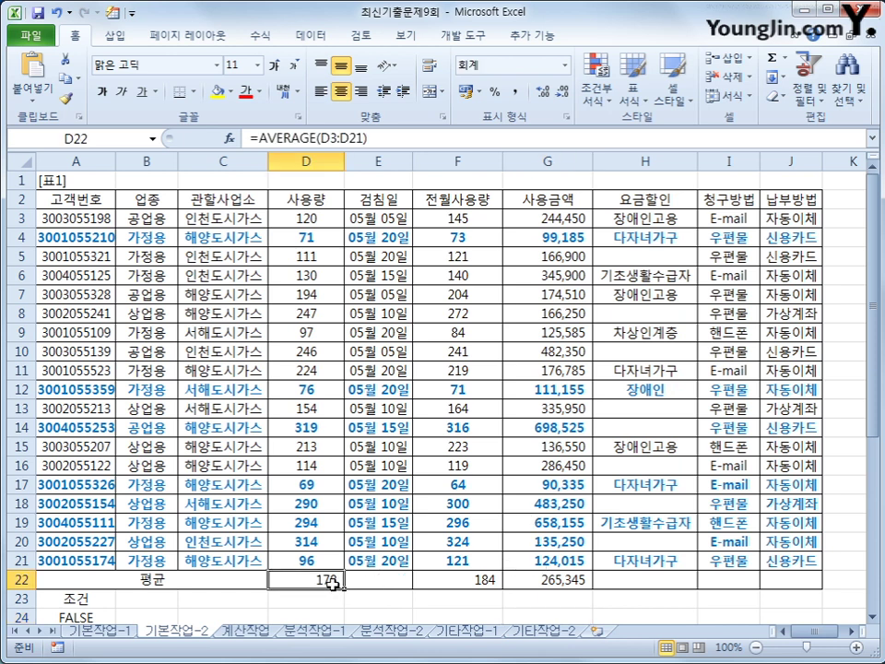
pyautogui.keyDown('ctrl'); pyautogui.moveTo(433, 581); pyautogui.dragTo(537, 580); pyautogui.keyUp('ctrl')
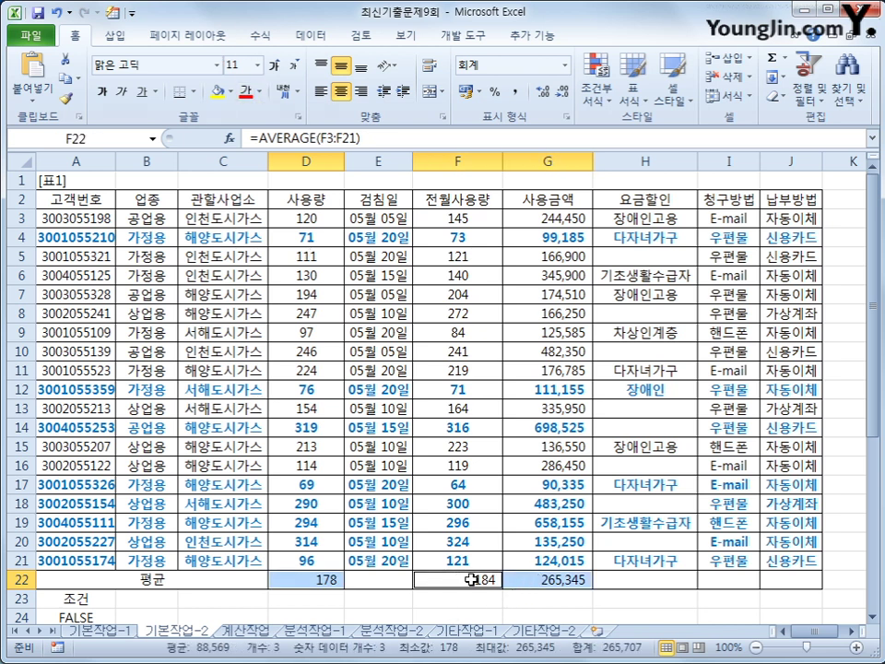
pyautogui.rightClick(471, 579)
pyautogui.click(517, 484)
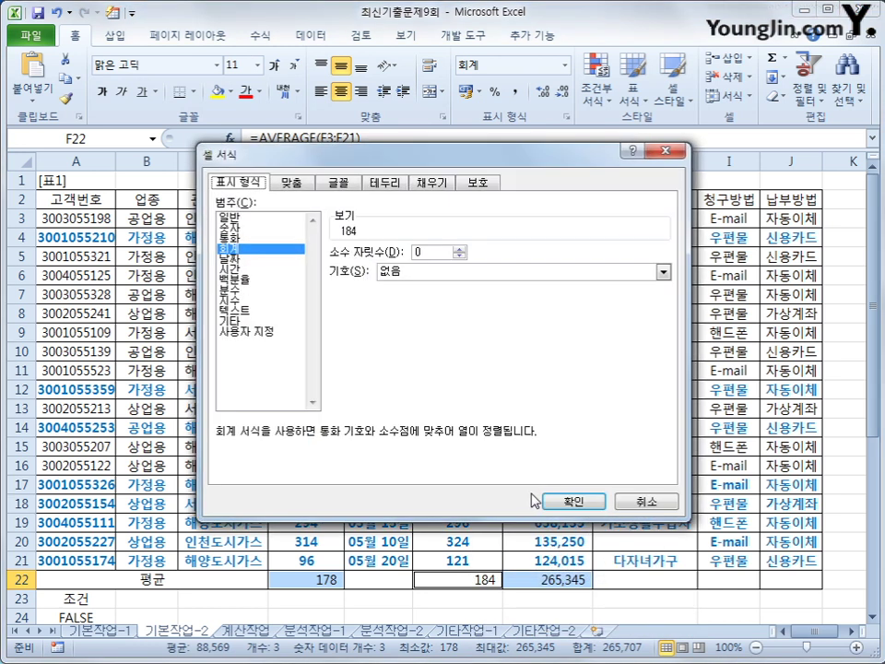
pyautogui.click(478, 181)
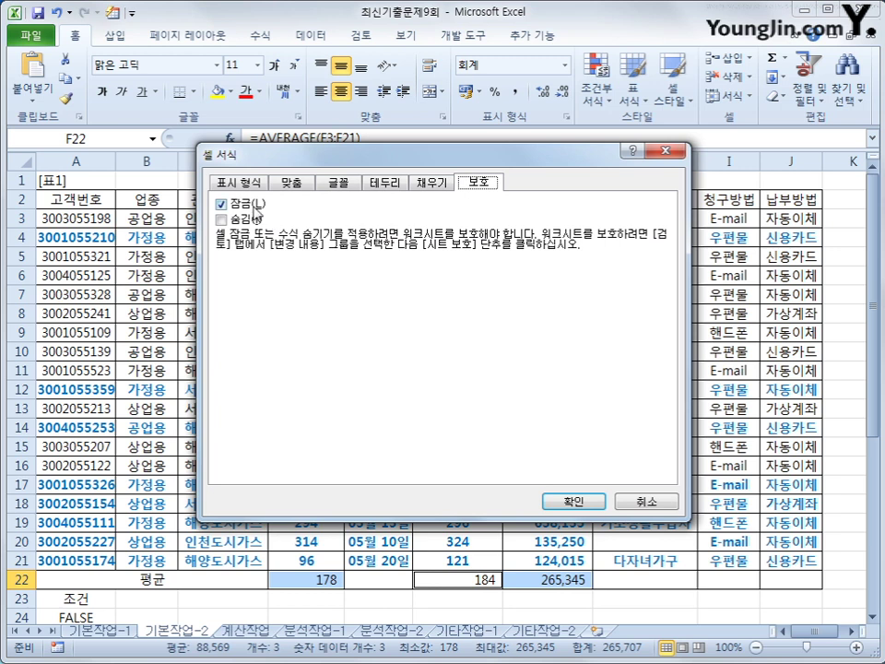
pyautogui.click(253, 221)
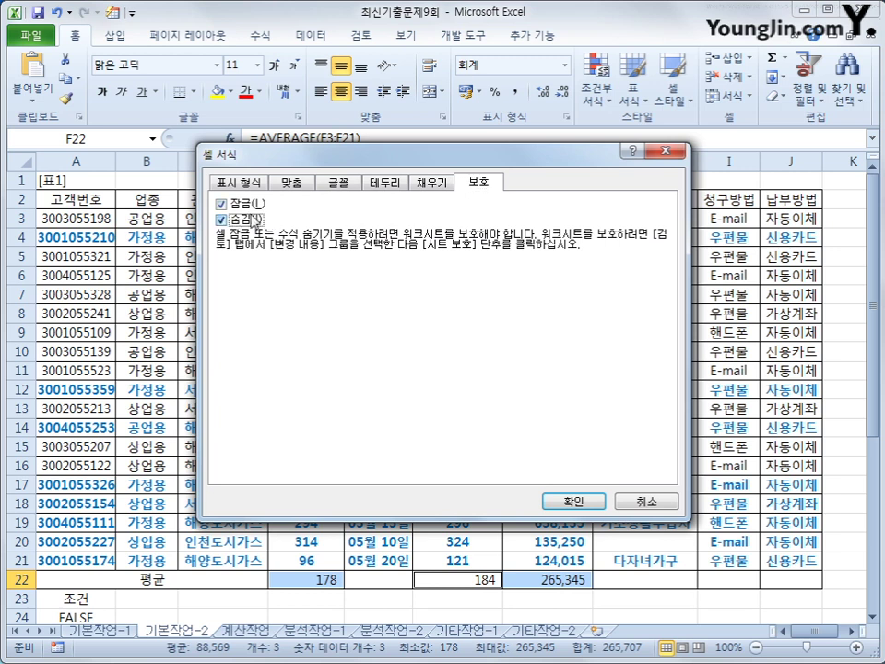
pyautogui.click(568, 500)
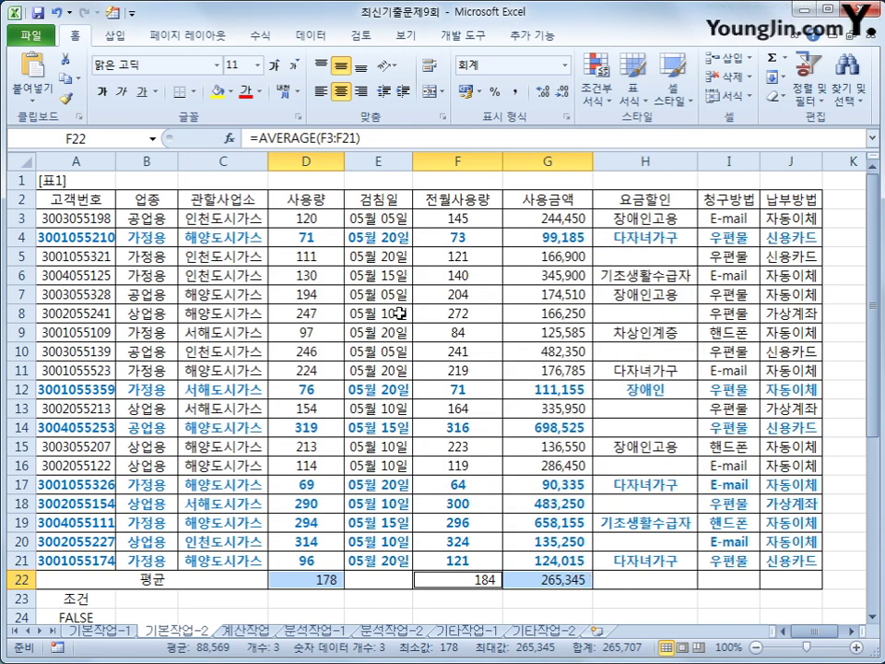
# Protect the 기본작업-2 worksheet and the workbook structure from the Review ribbon
pyautogui.click(365, 38)
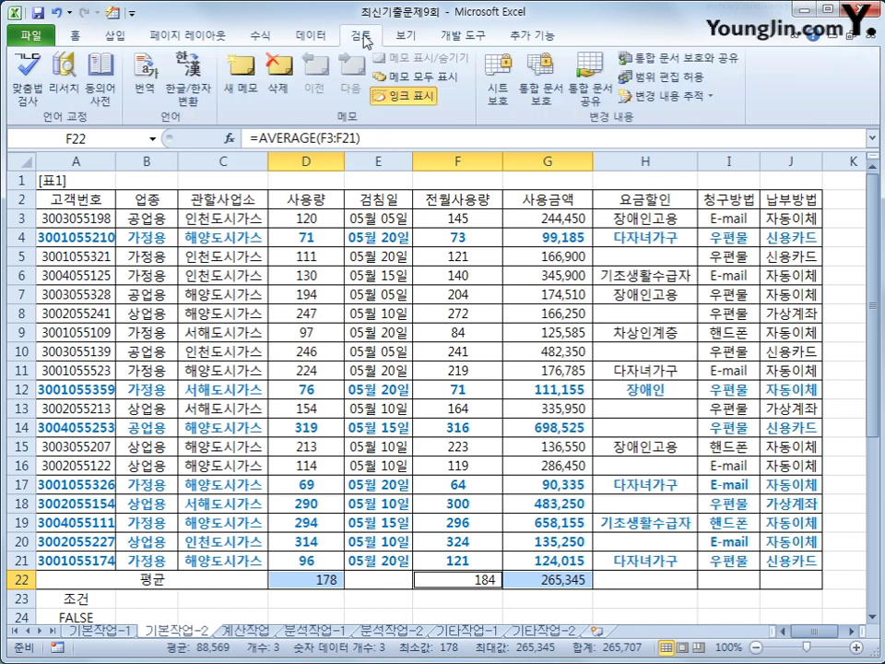
pyautogui.click(499, 83)
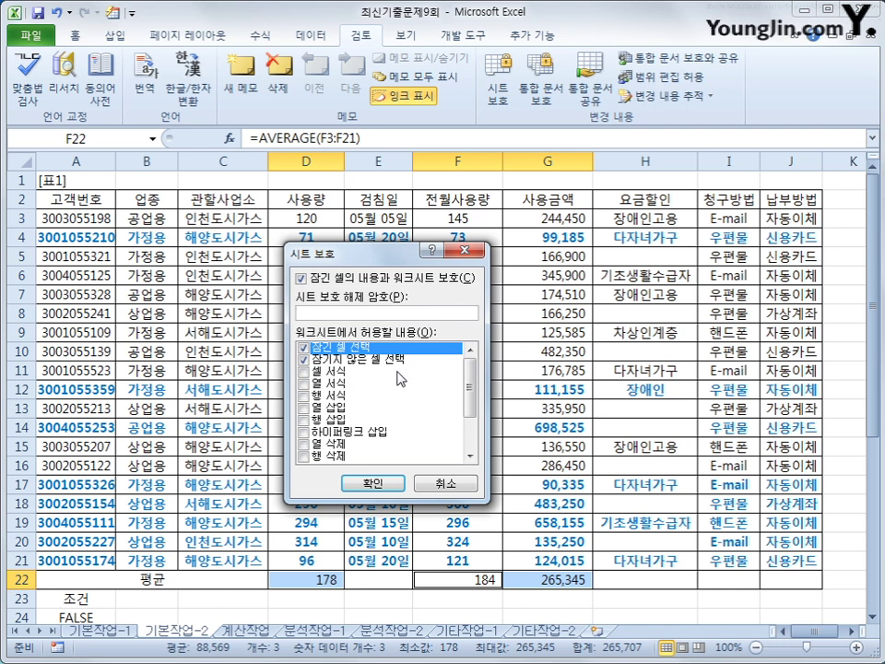
pyautogui.click(388, 482)
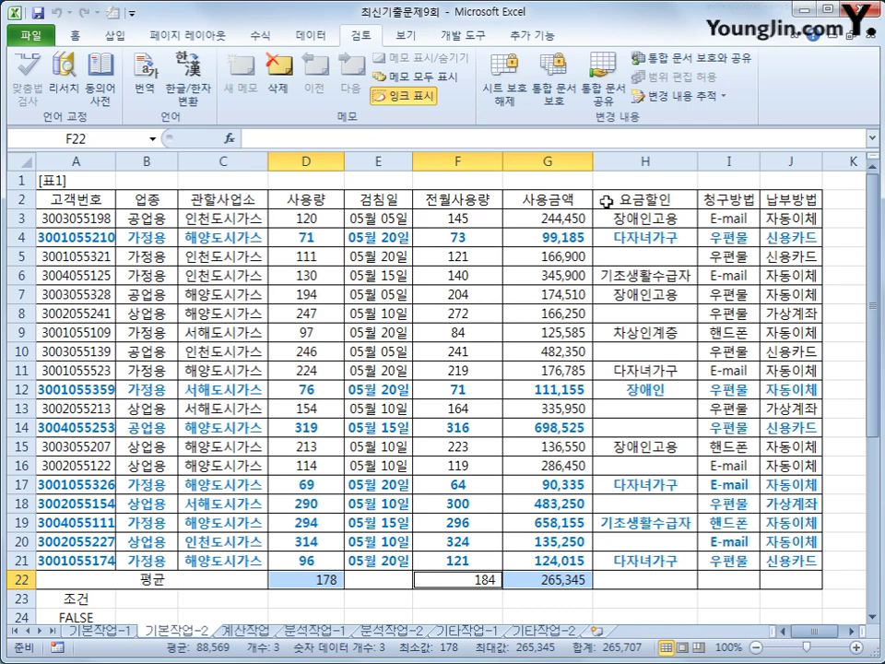
pyautogui.click(555, 93)
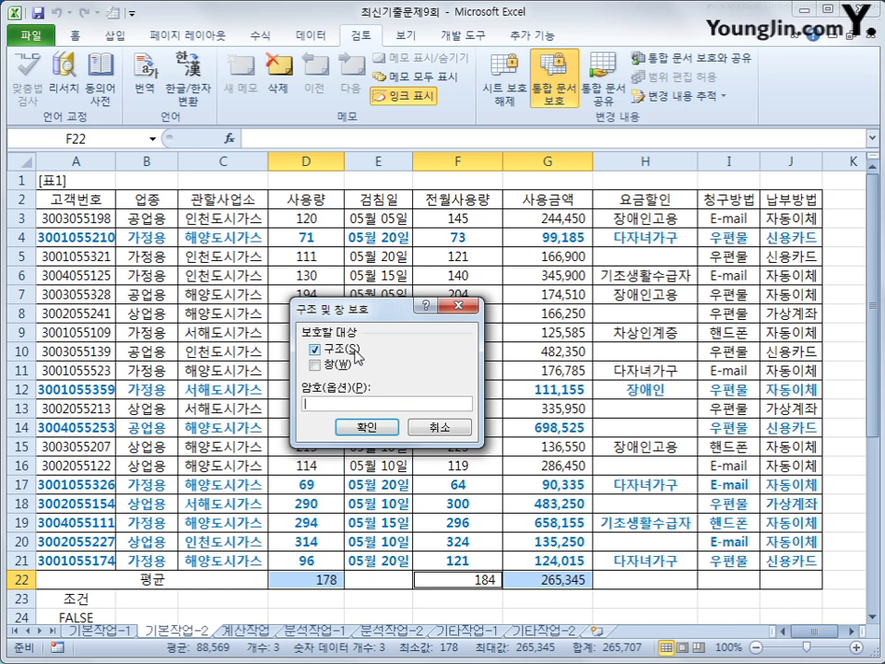
pyautogui.click(365, 427)
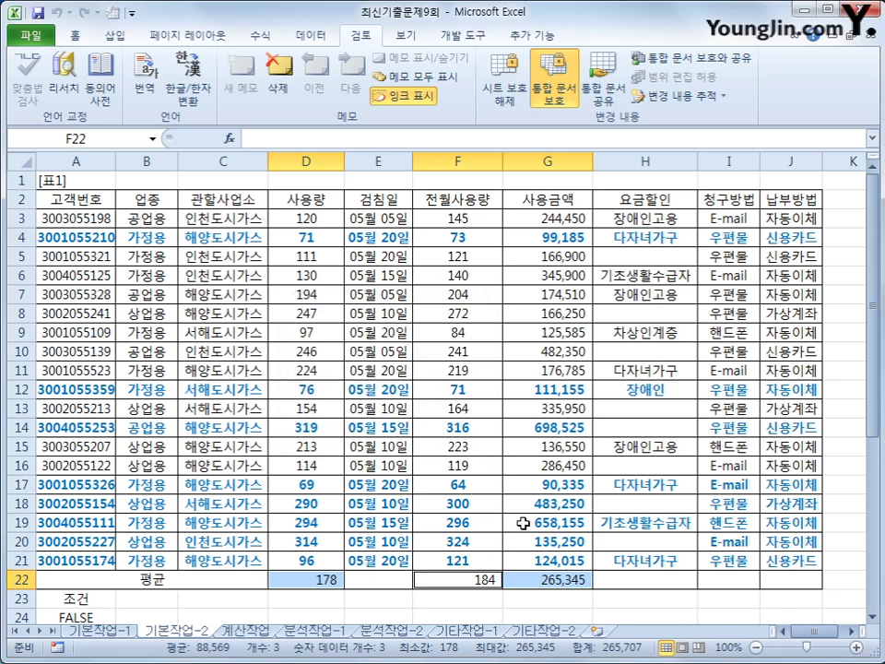
# Confirm the D22, F22 and G22 average formulas are hidden, then go to the 계산작업 sheet
pyautogui.click(537, 586)
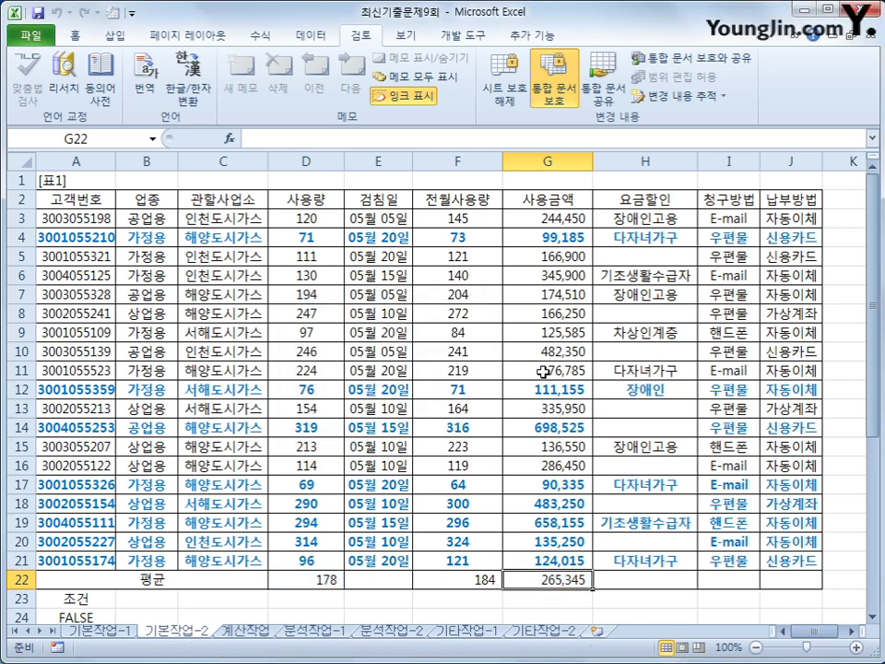
pyautogui.click(313, 581)
pyautogui.click(442, 583)
pyautogui.click(513, 581)
pyautogui.click(337, 579)
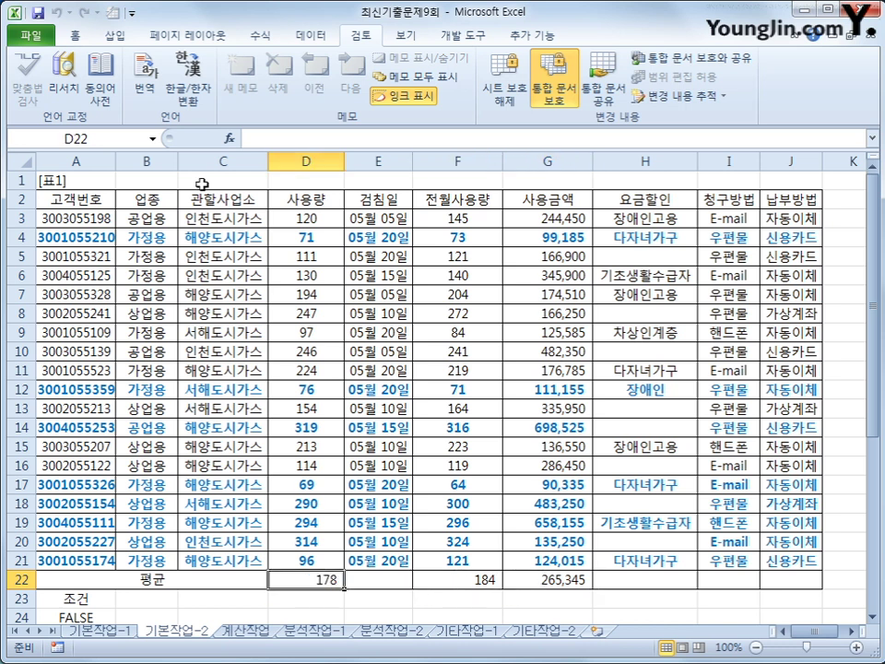
pyautogui.click(455, 586)
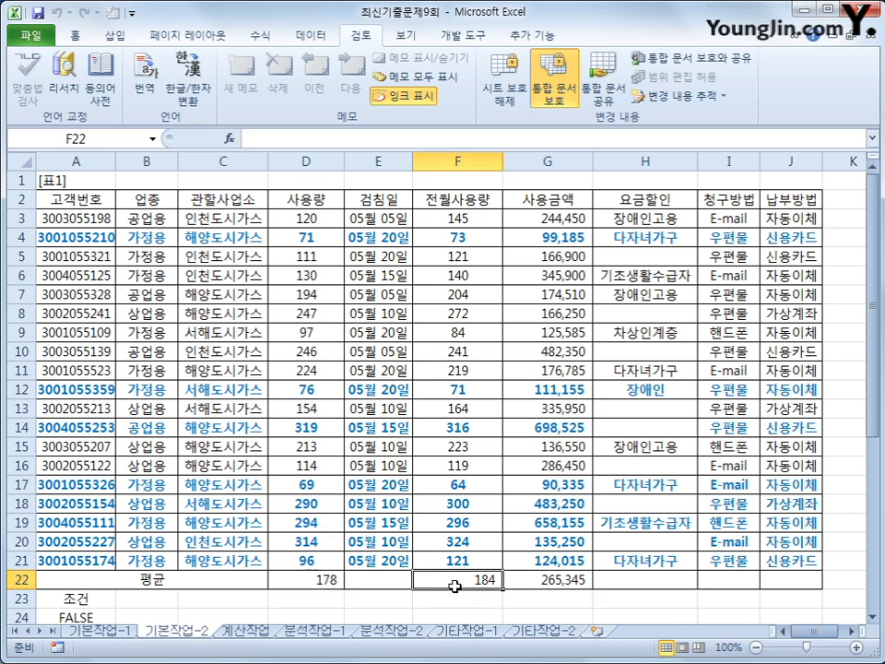
pyautogui.click(513, 579)
pyautogui.click(479, 578)
pyautogui.click(315, 579)
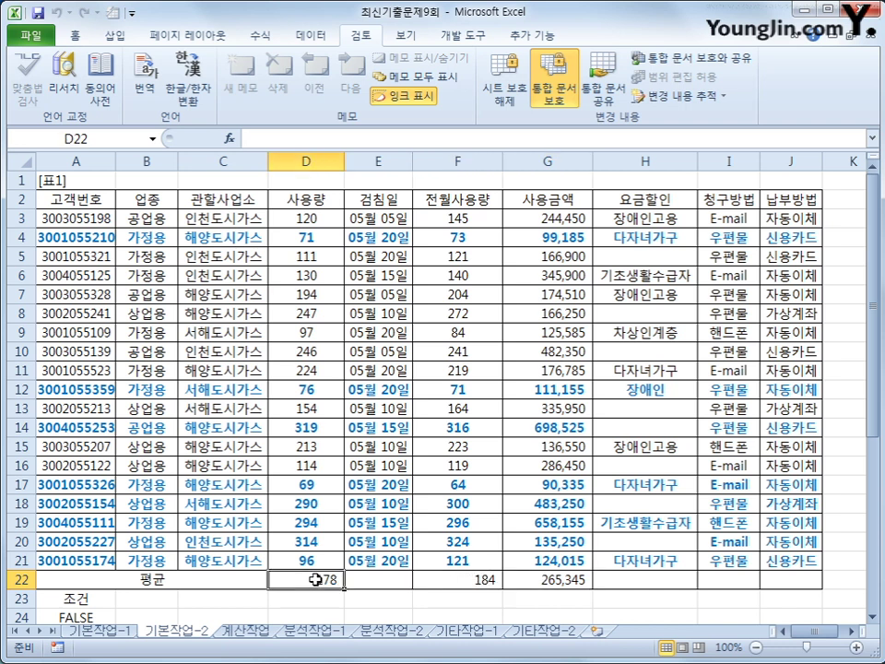
pyautogui.click(451, 580)
pyautogui.click(514, 579)
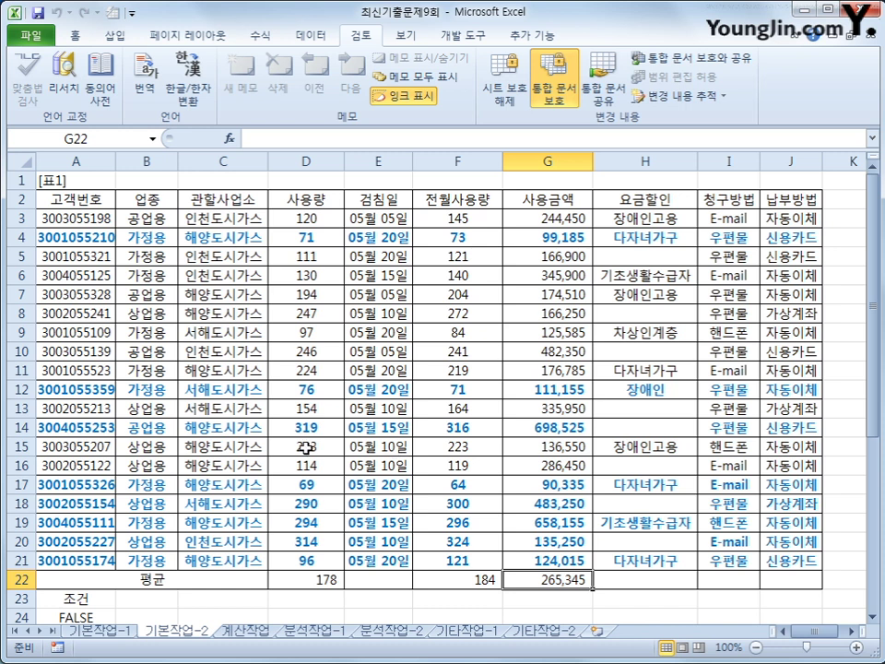
pyautogui.click(242, 630)
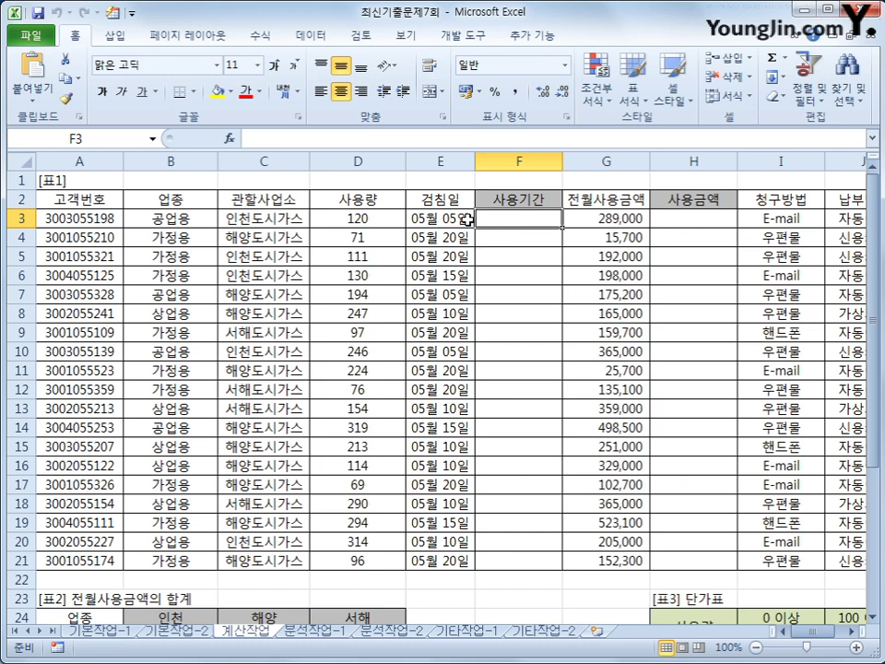
pyautogui.click(466, 220)
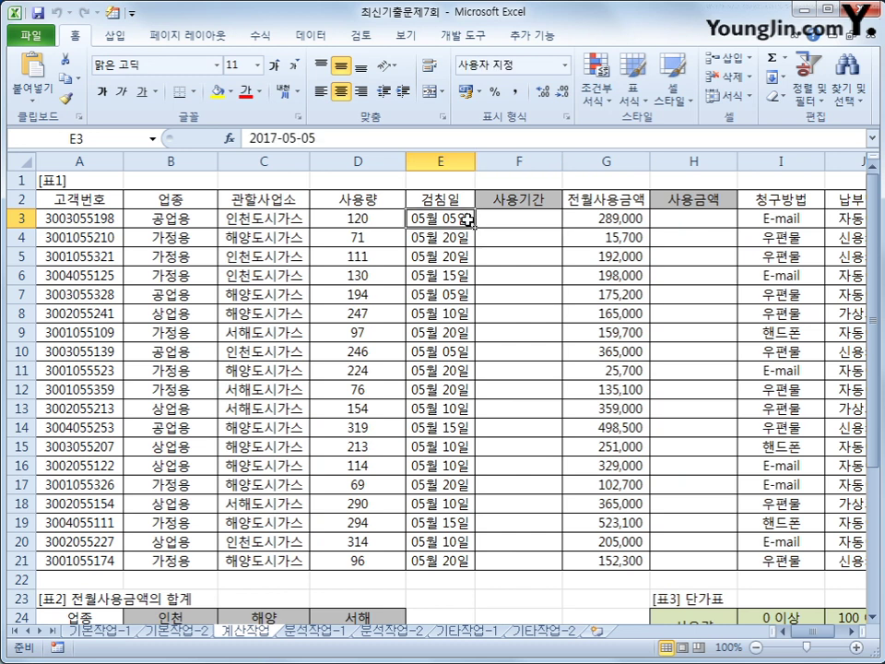
pyautogui.moveTo(499, 220); pyautogui.dragTo(500, 554)
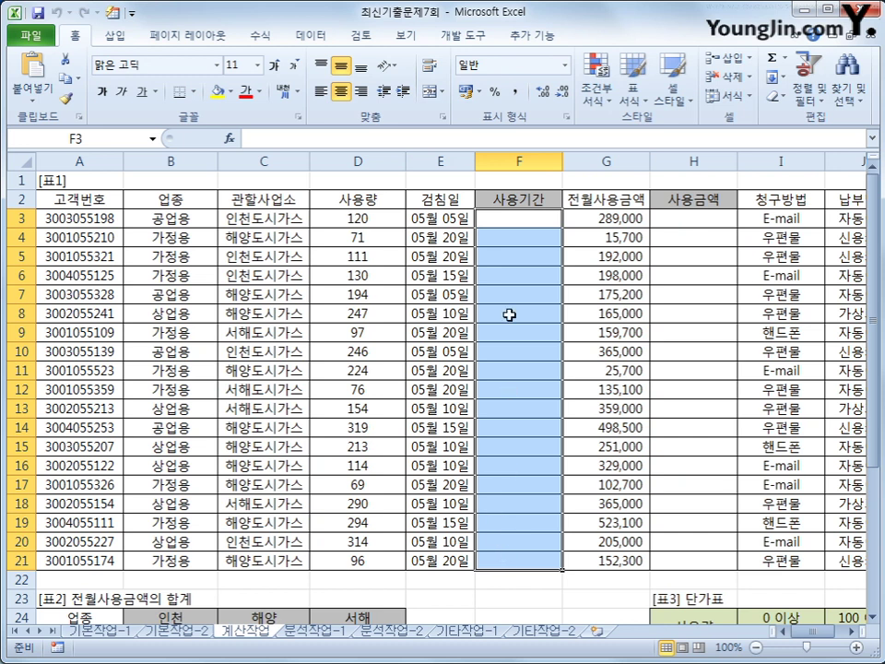
pyautogui.click(520, 218)
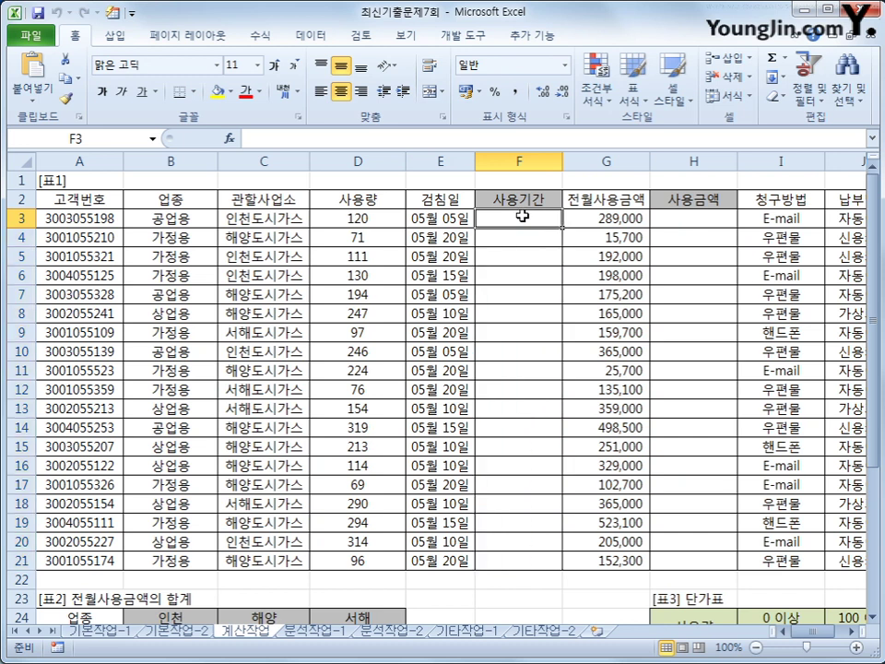
pyautogui.moveTo(442, 219); pyautogui.dragTo(454, 553)
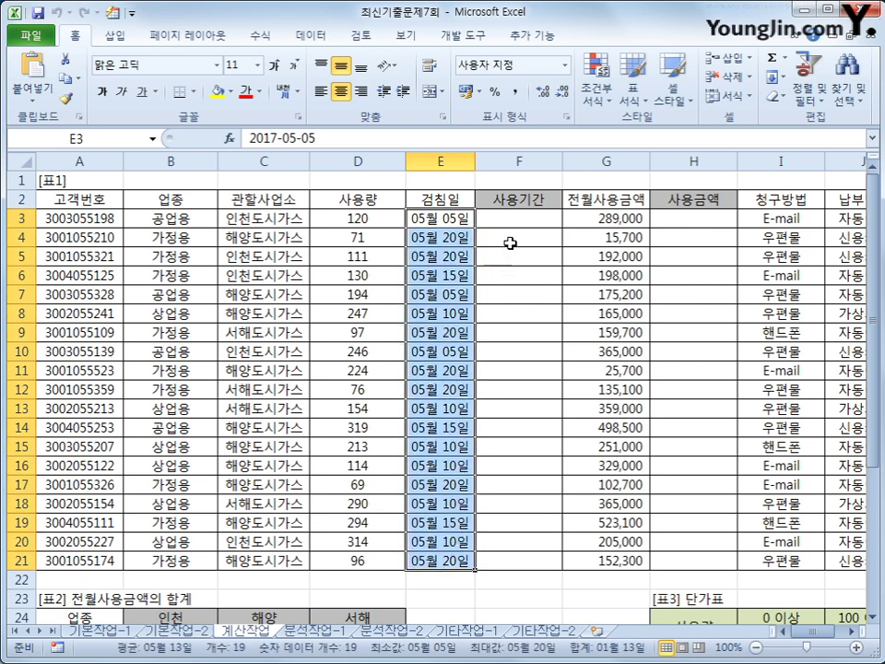
pyautogui.click(517, 218)
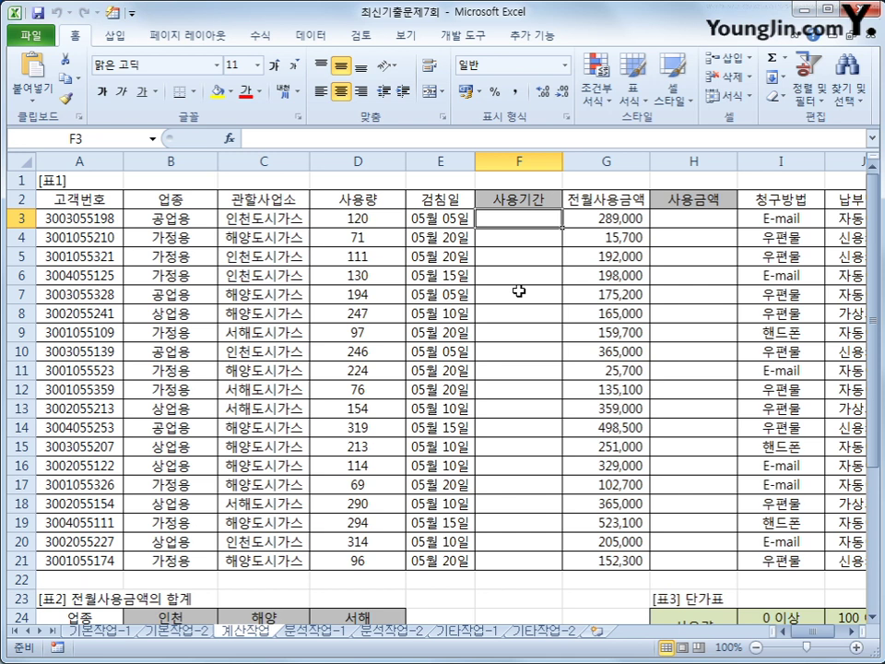
# Begin F3's formula as =TEXT(EDATE(E3,-1)) using the TEXT and EDATE suggestions
pyautogui.write('=')
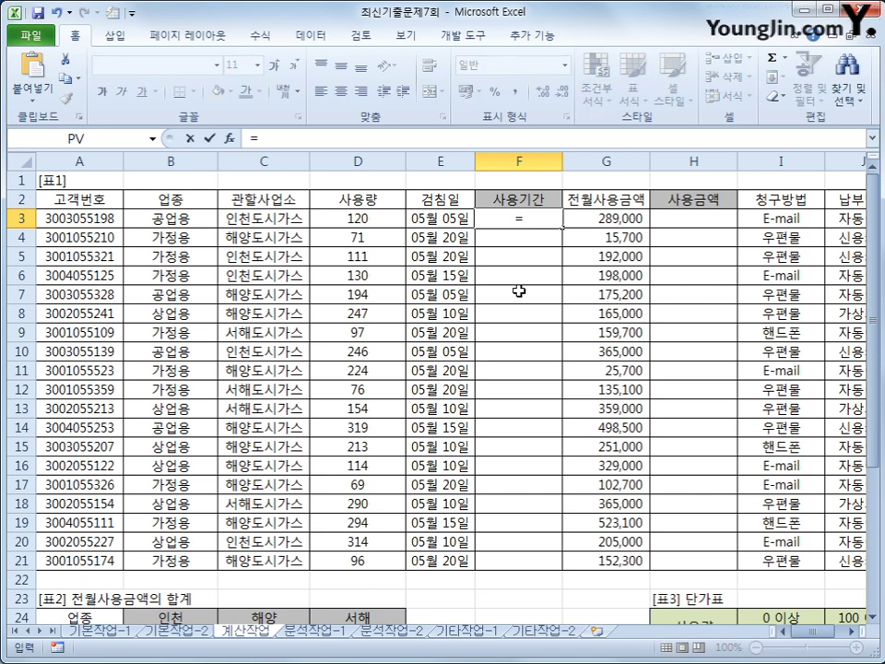
pyautogui.write('a')
pyautogui.press('BackSpace')
pyautogui.write('tex')
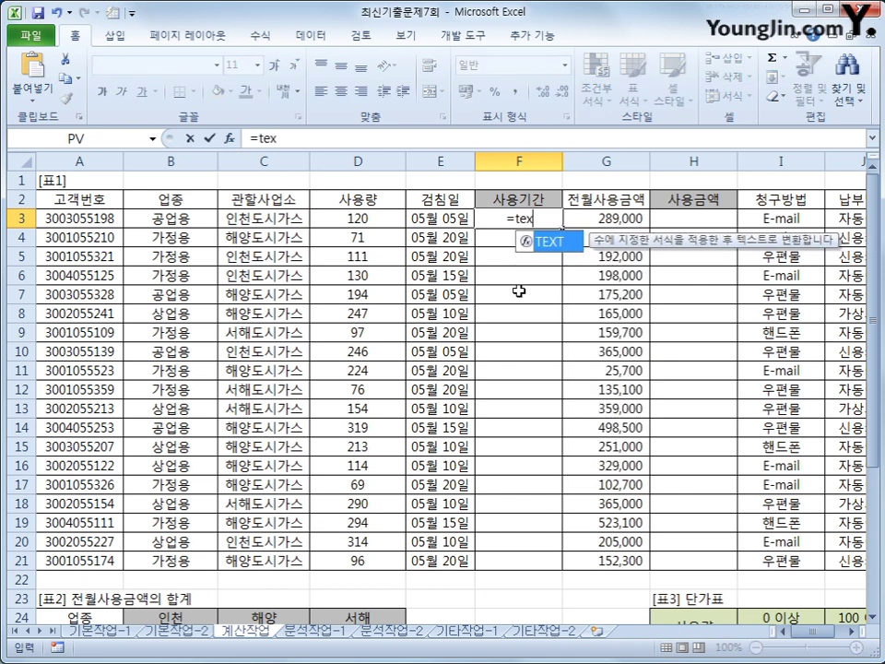
pyautogui.press('Tab')
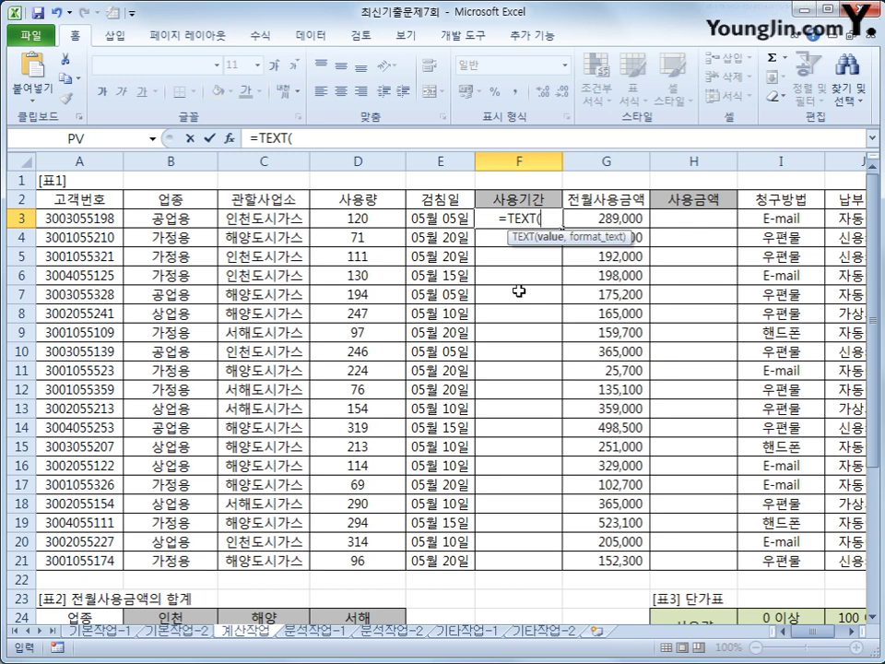
pyautogui.write('e')
pyautogui.press('Tab')
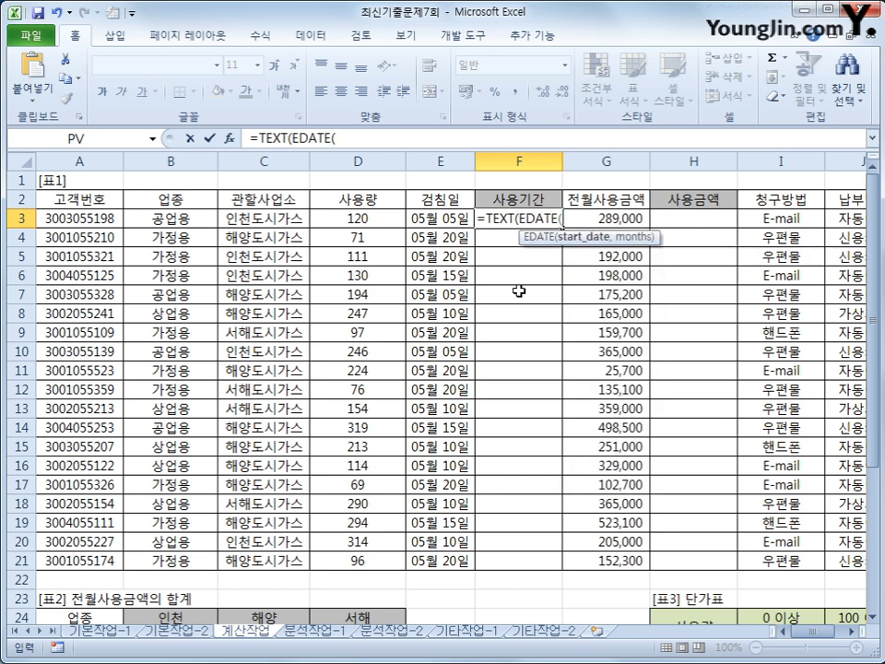
pyautogui.press('Left')
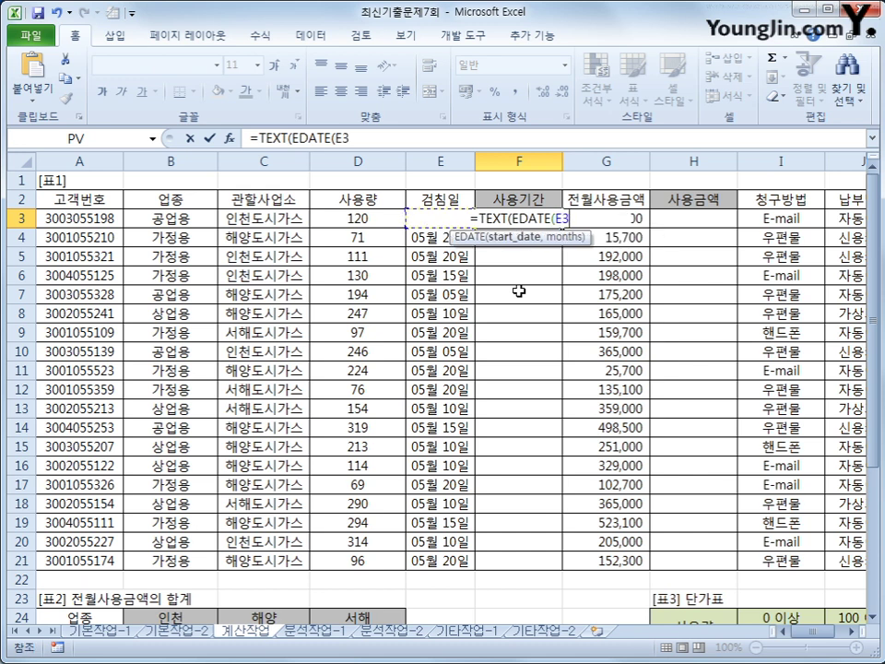
pyautogui.write(',')
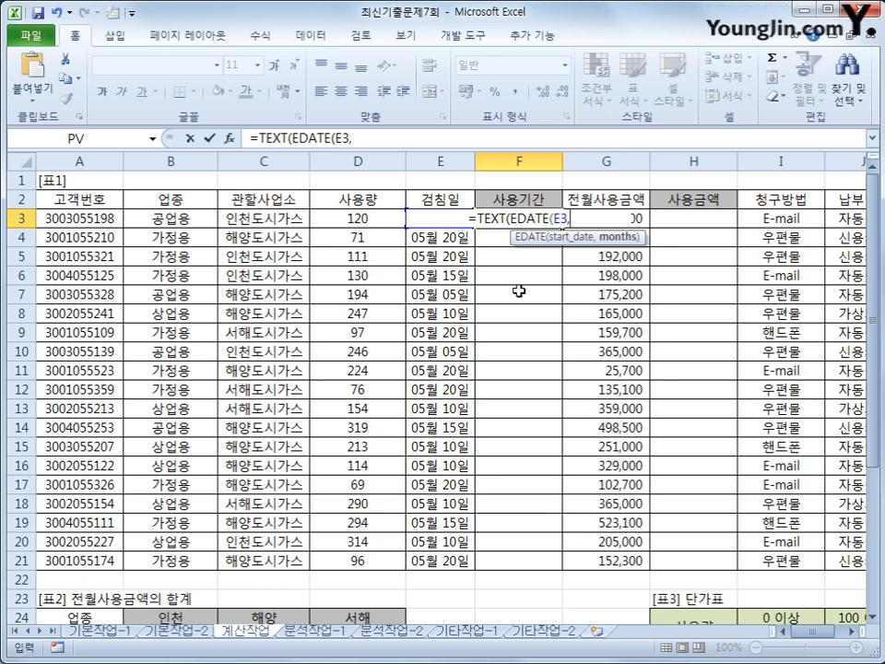
pyautogui.write('1')
pyautogui.press('BackSpace')
pyautogui.write('-1')
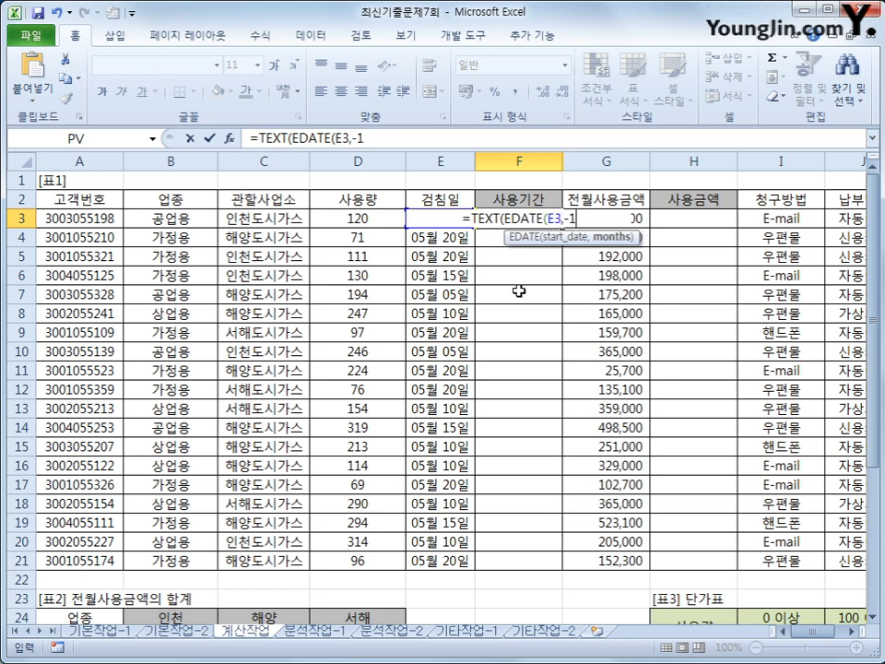
pyautogui.write(')')
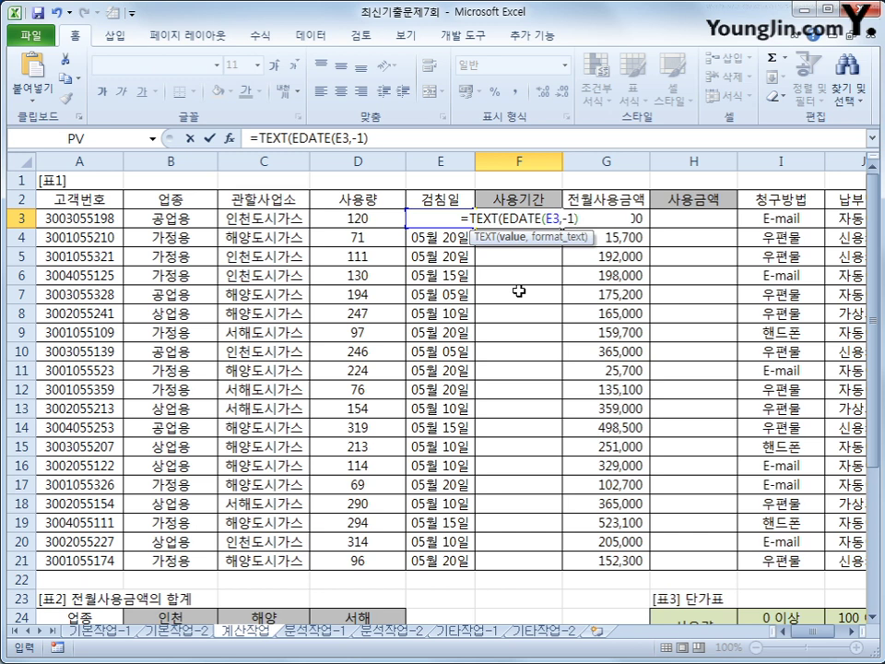
# Finish it with +1 and the "mm/dd" format so F3 shows 04/06
pyautogui.write('+1')
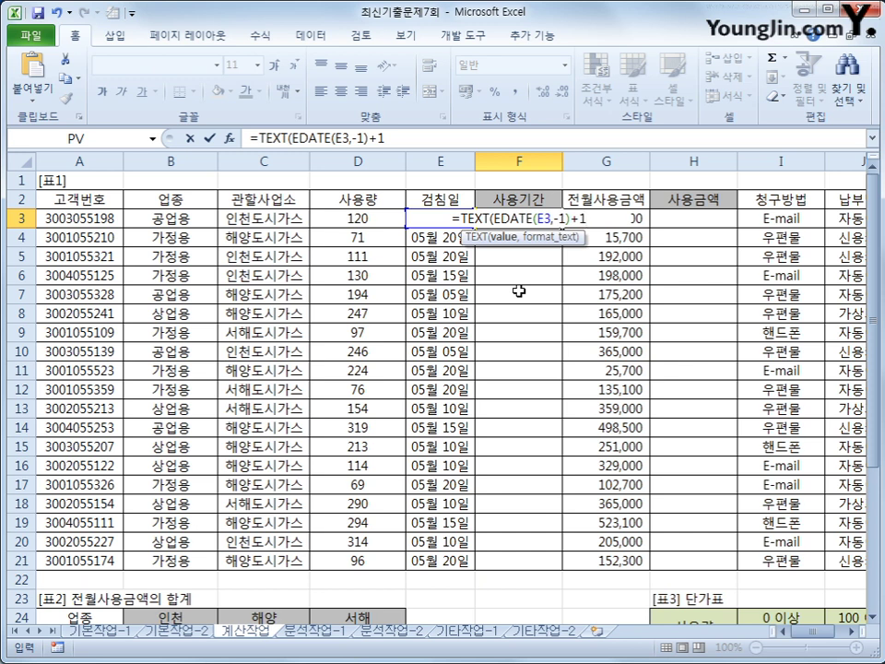
pyautogui.write(',')
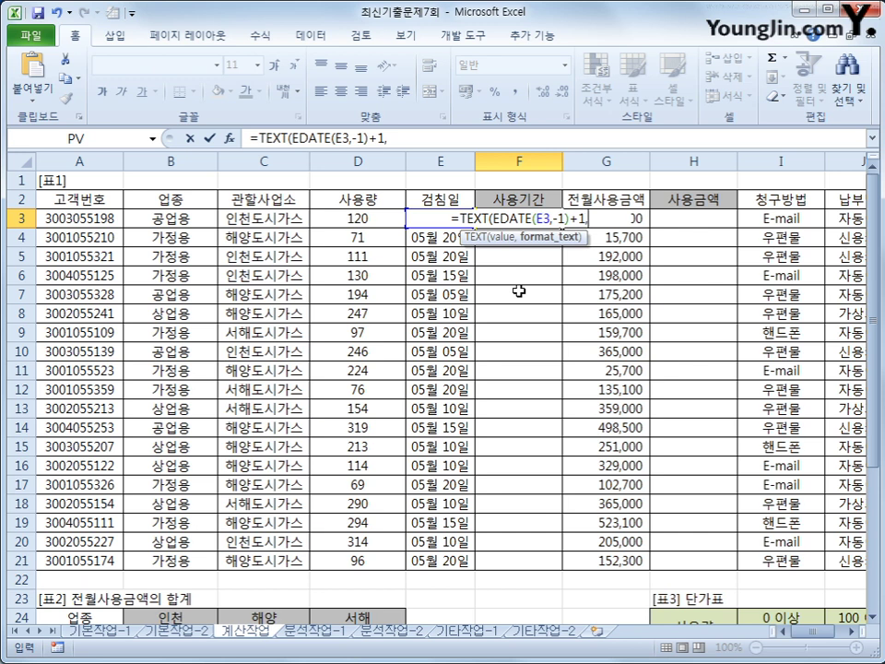
pyautogui.write('"')
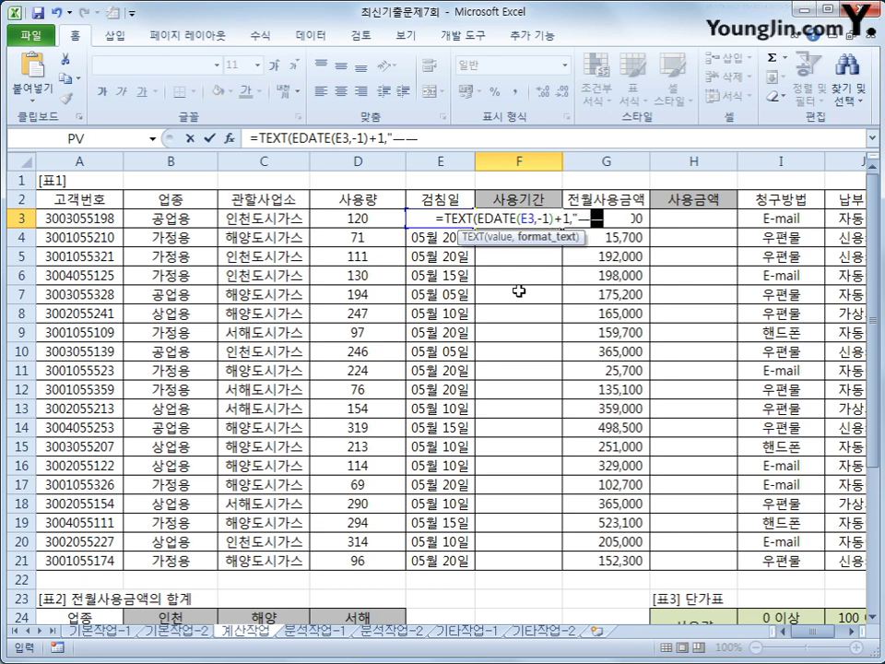
pyautogui.write('mm/')
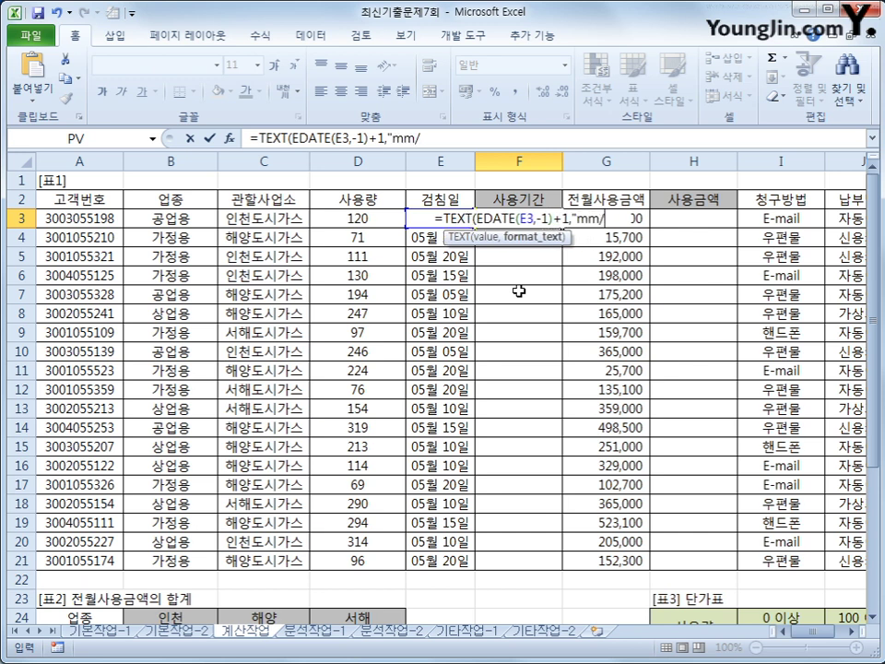
pyautogui.write('dd"')
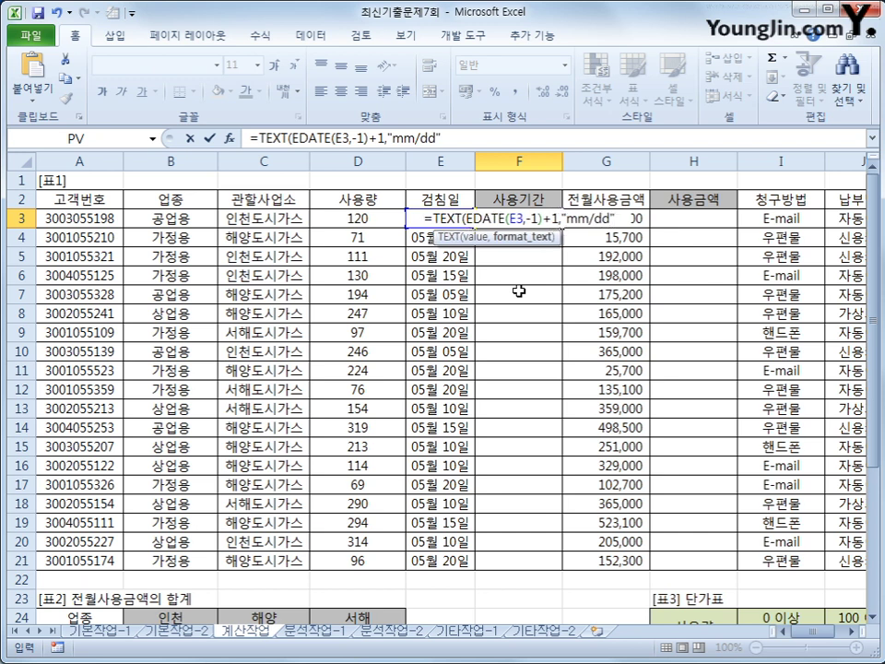
pyautogui.write(')')
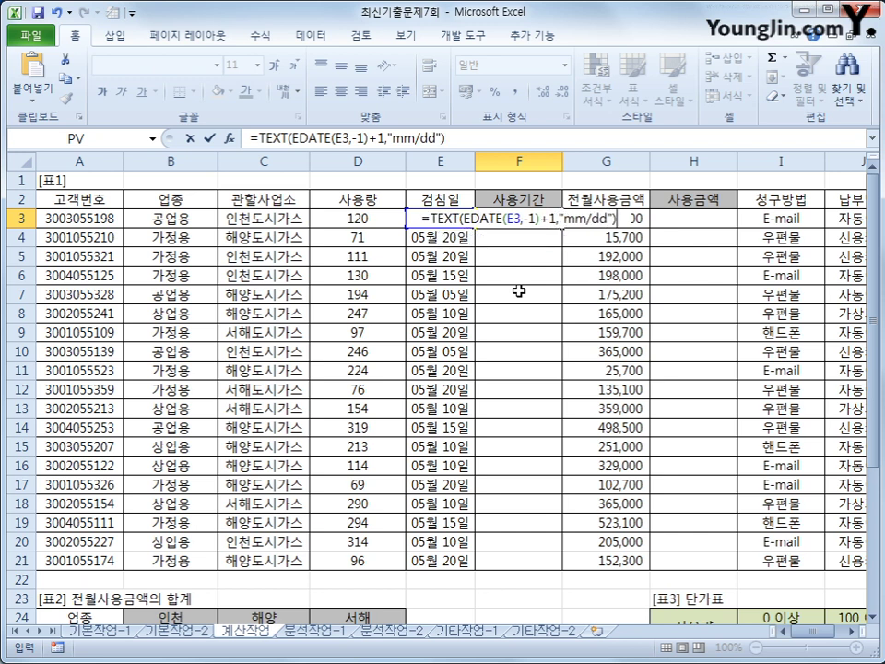
pyautogui.press('Return')
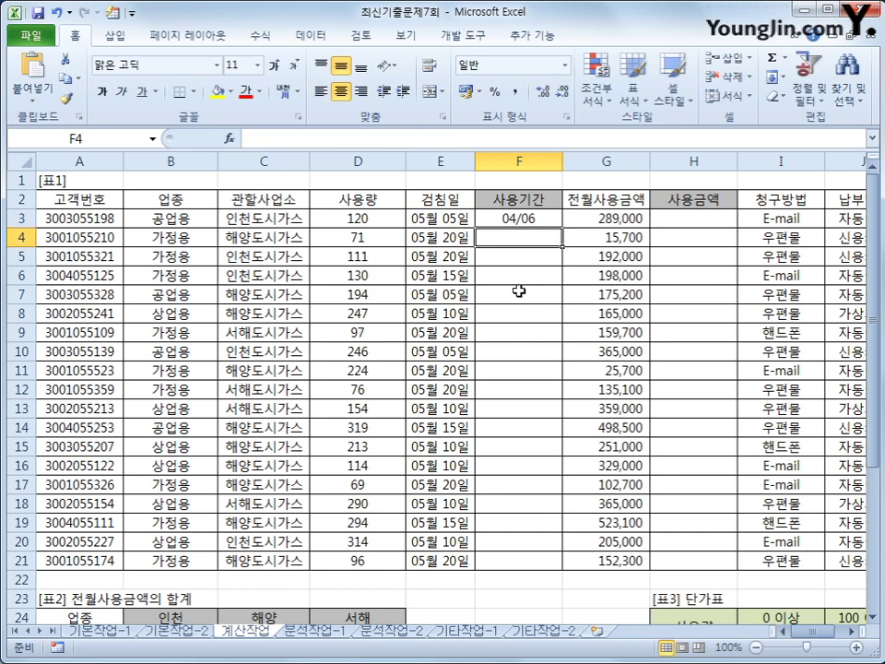
pyautogui.press('Up')
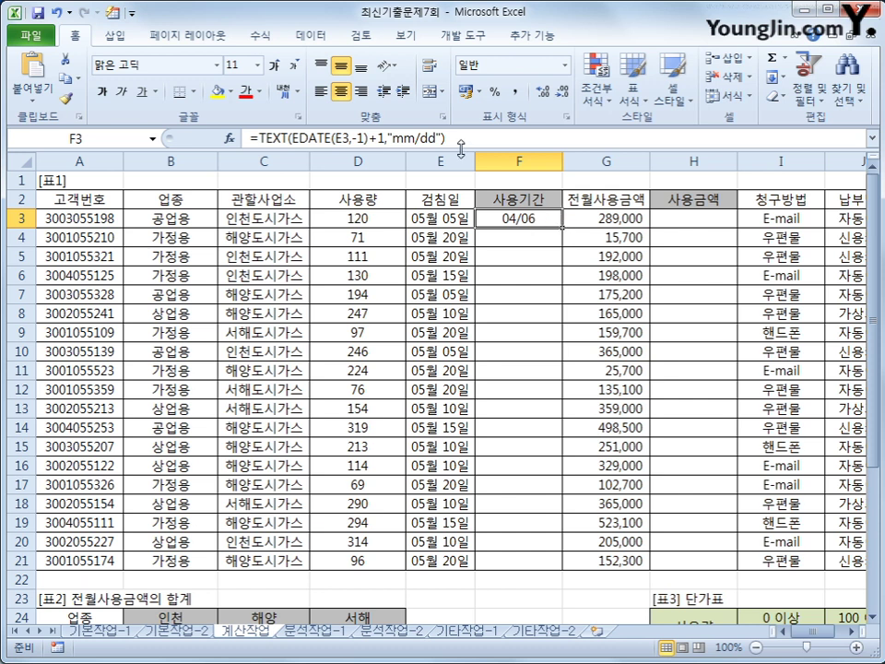
# Append &"~"&TEXT(E3,"mm/dd") to F3's formula and fill it down to F21
pyautogui.click(461, 138)
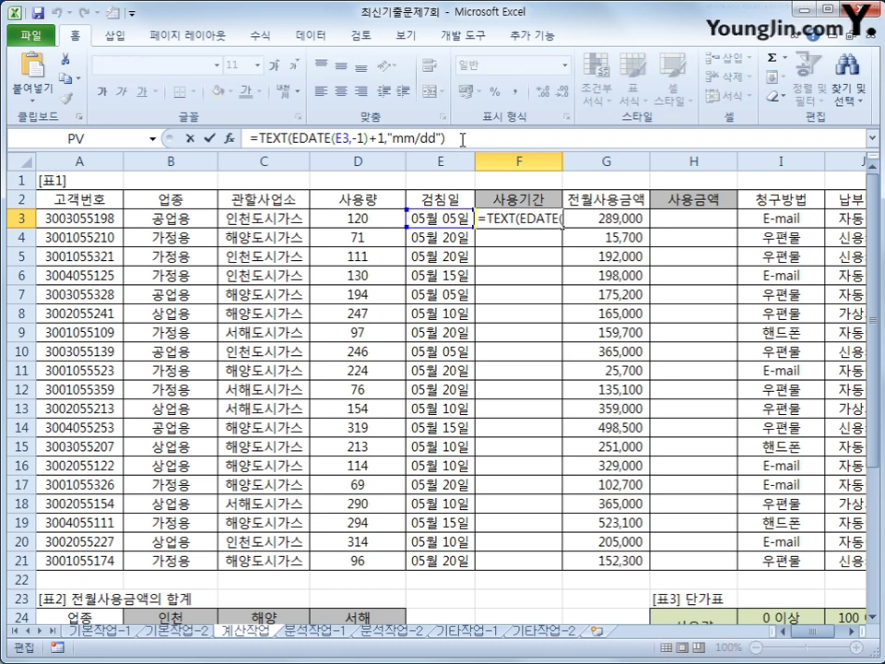
pyautogui.write('&')
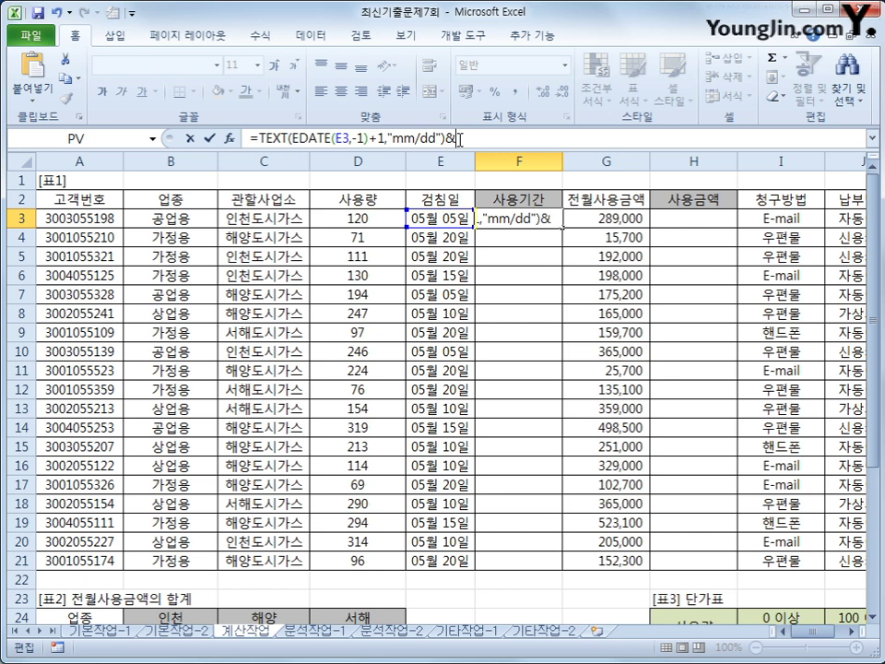
pyautogui.write('"~"')
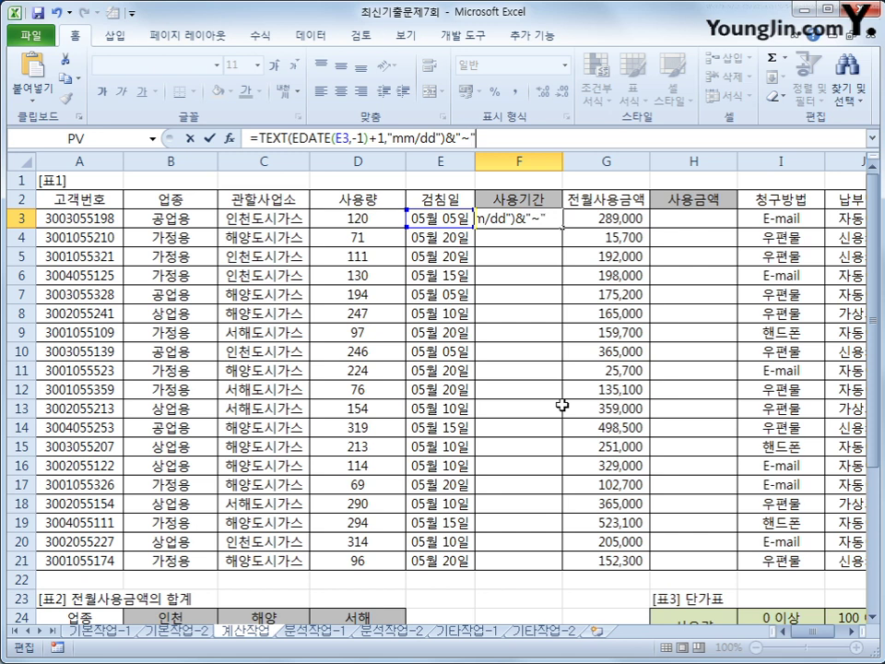
pyautogui.write('&text(')
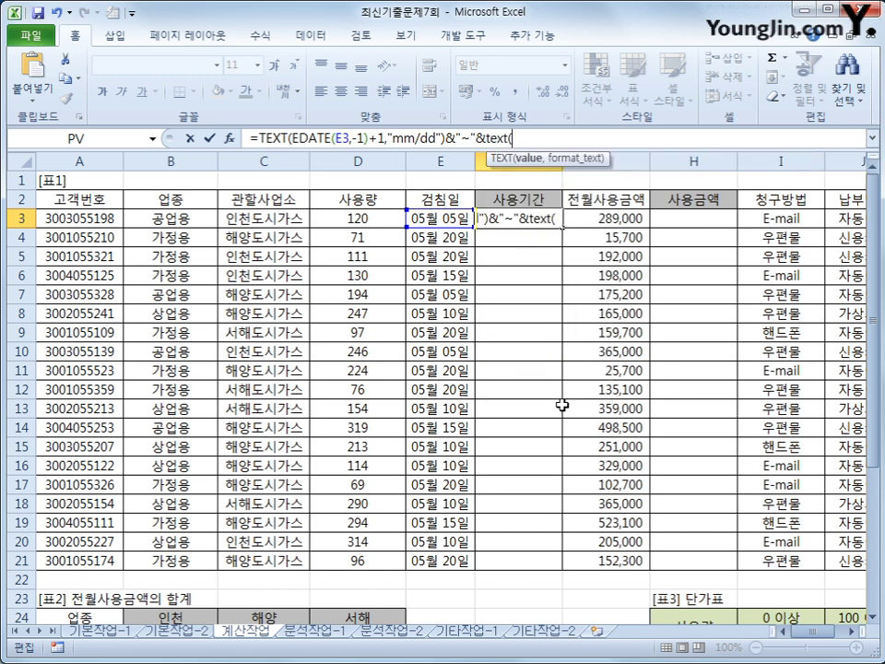
pyautogui.click(404, 218)
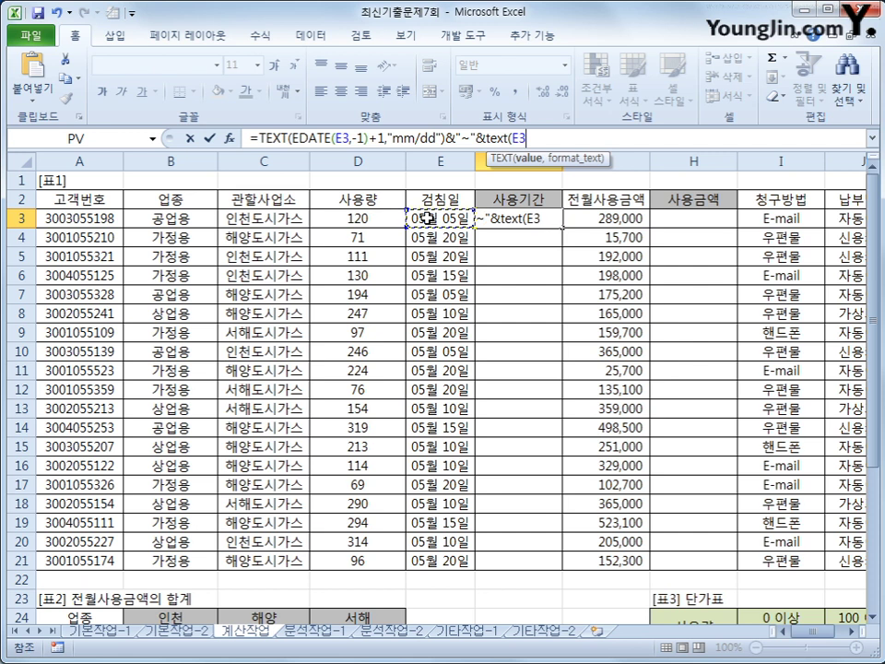
pyautogui.write(',')
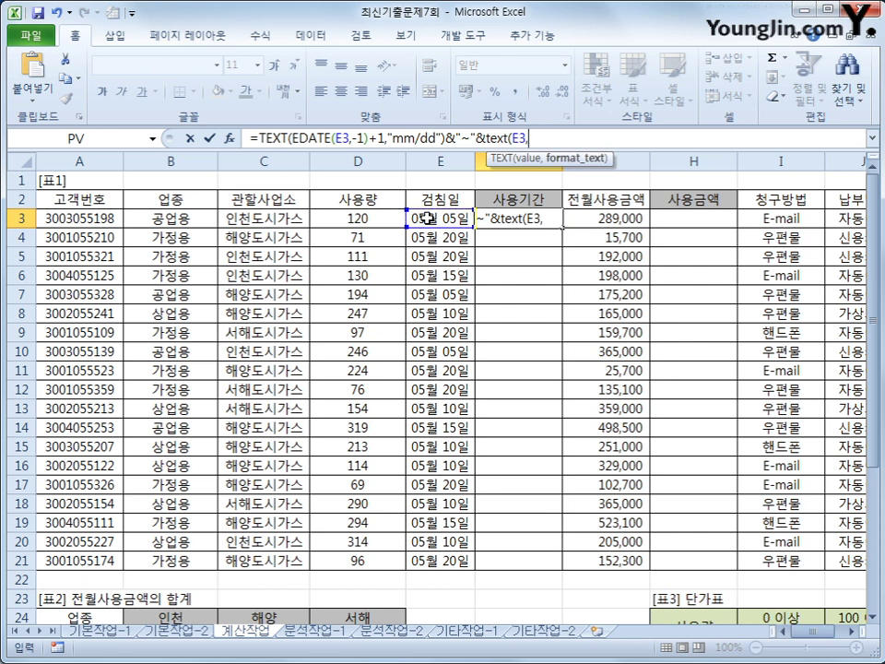
pyautogui.write('"mm/dd"')
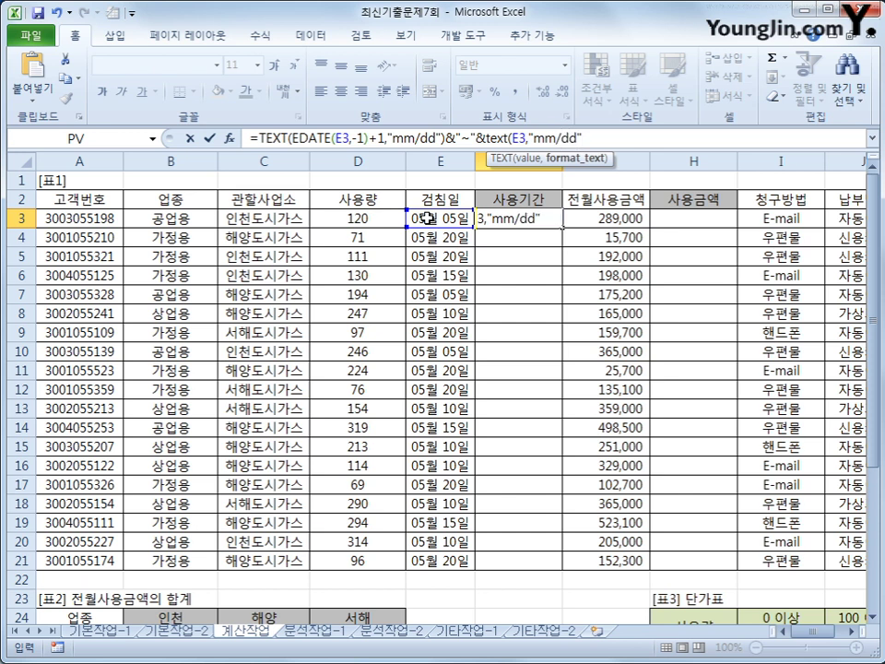
pyautogui.write(')')
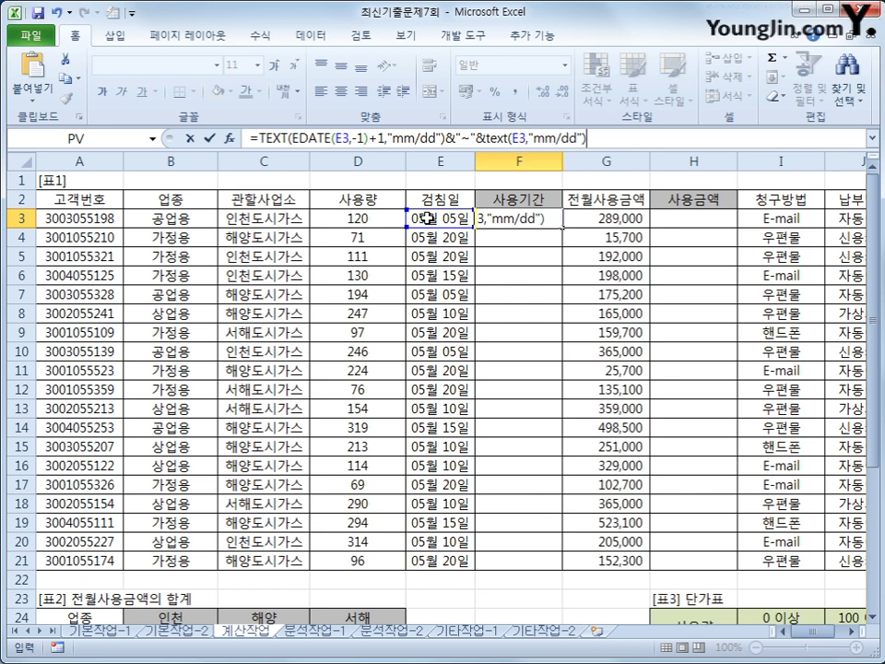
pyautogui.press('Return')
pyautogui.press('Up')
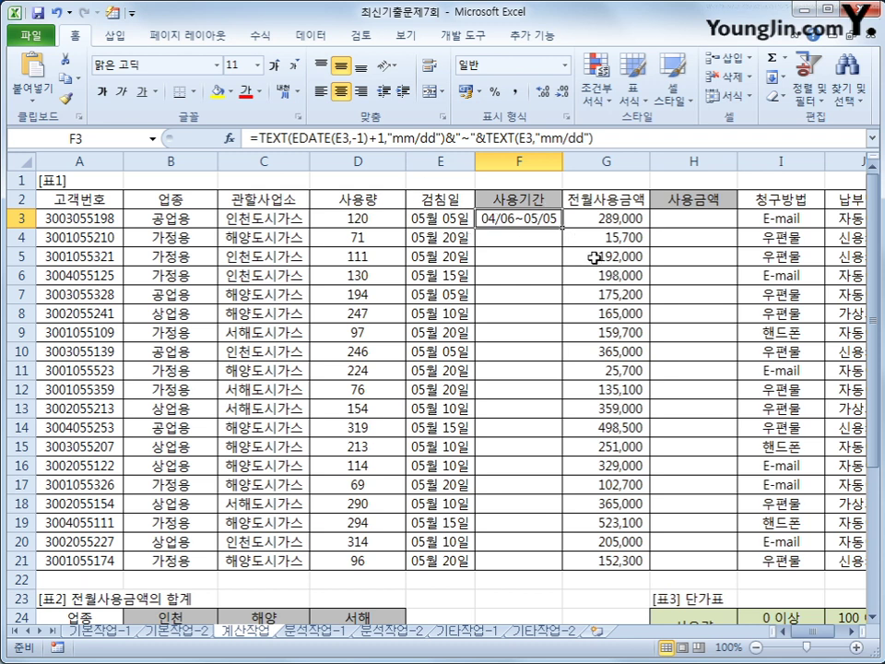
pyautogui.doubleClick(564, 227)
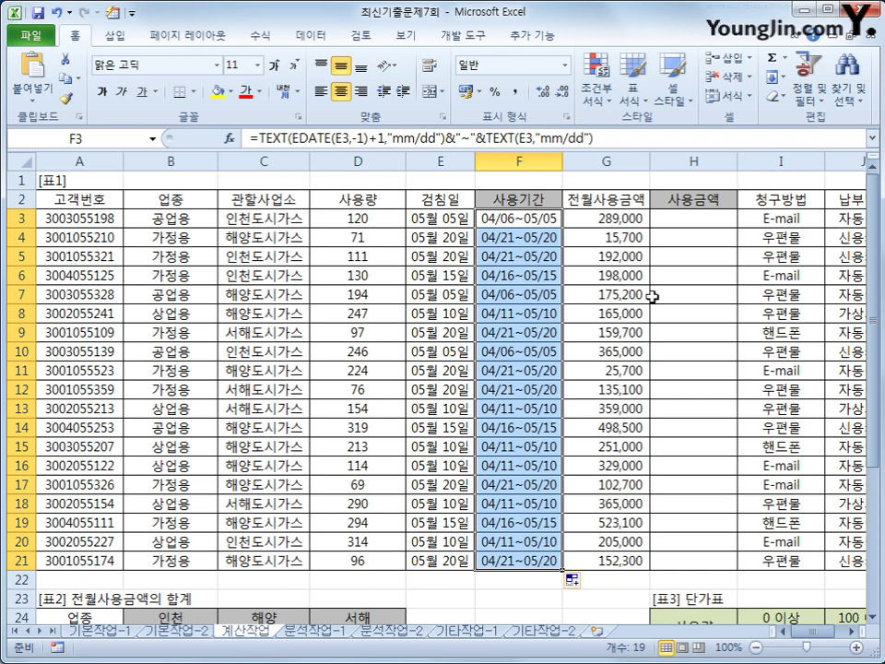
pyautogui.click(689, 224)
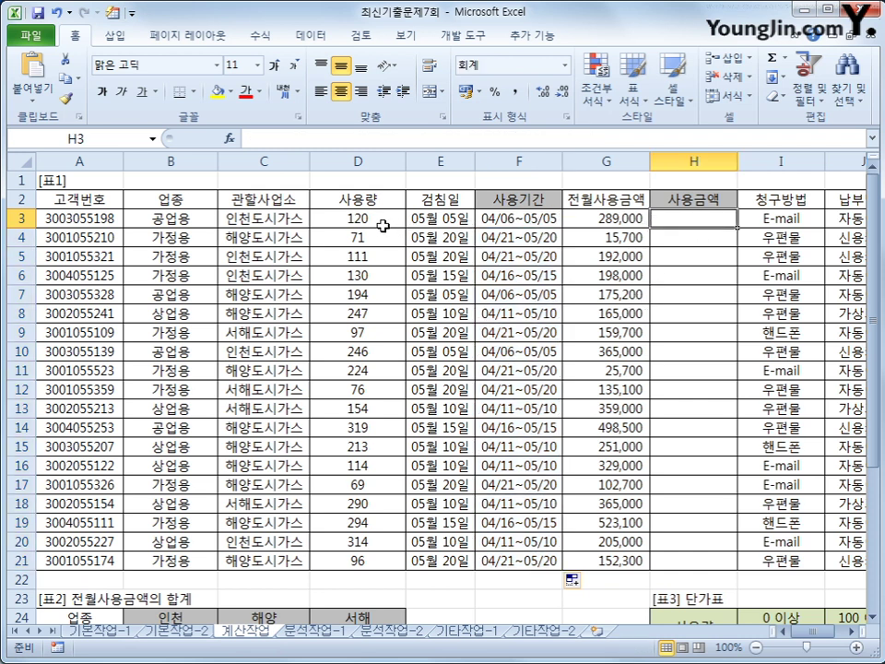
pyautogui.moveTo(383, 225); pyautogui.dragTo(362, 558)
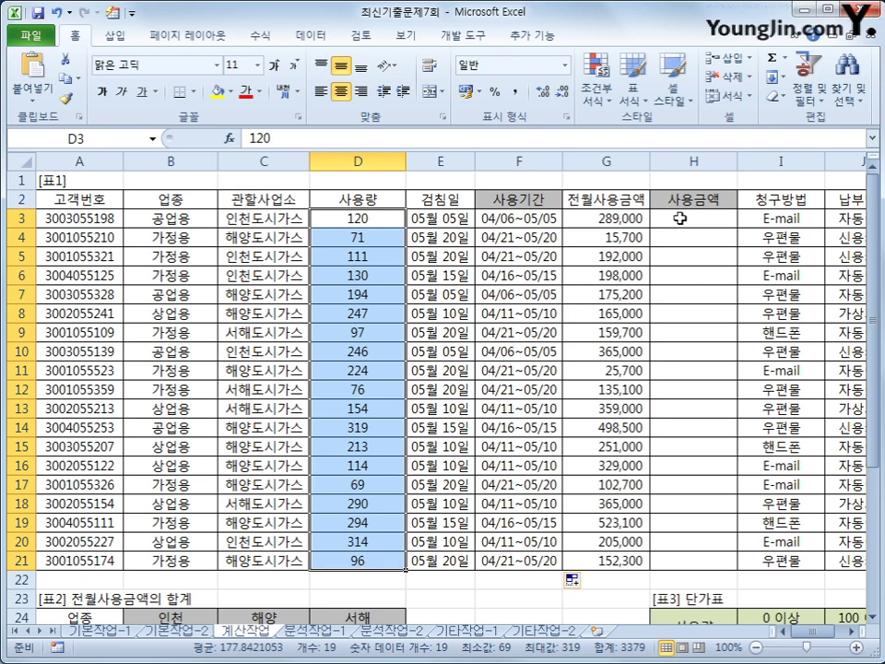
pyautogui.click(679, 218)
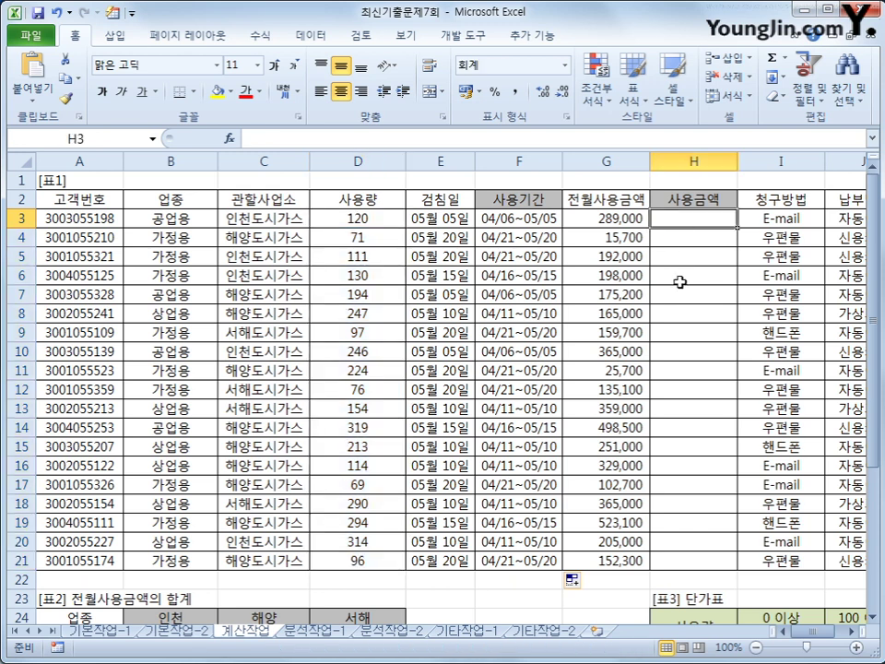
pyautogui.scroll(-3, 681, 281)
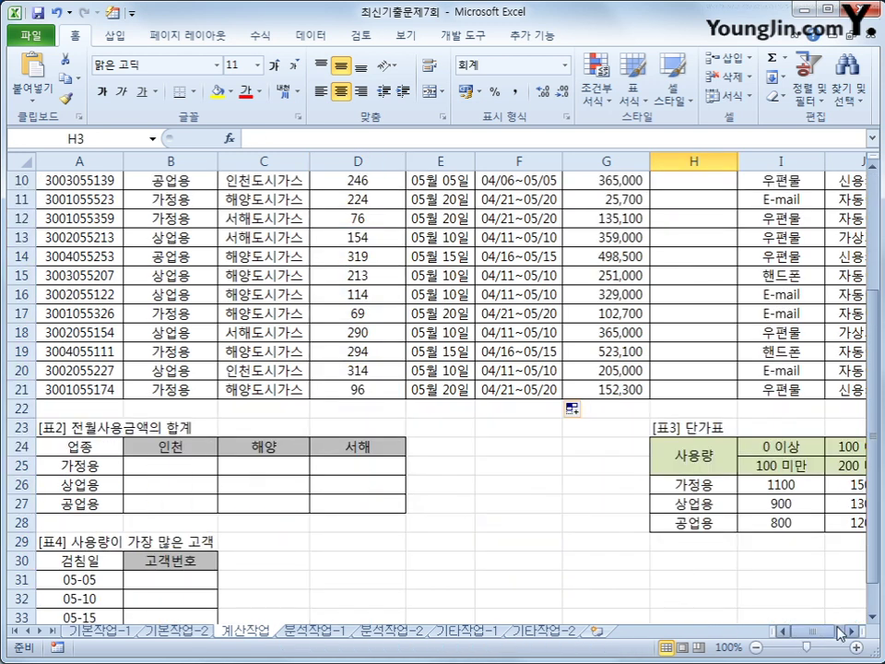
pyautogui.click(849, 631)
pyautogui.click(849, 631)
pyautogui.click(849, 632)
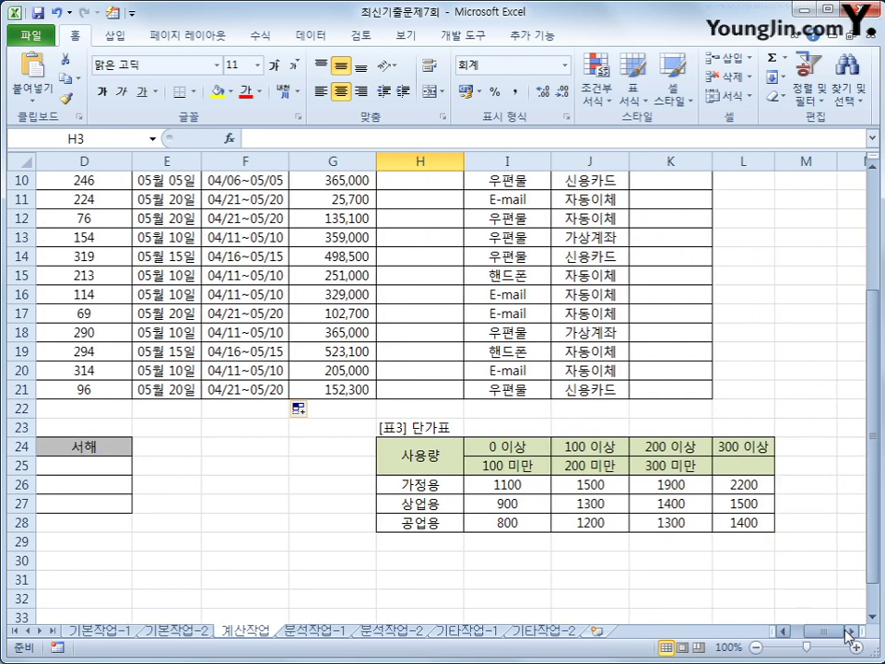
pyautogui.moveTo(419, 484); pyautogui.dragTo(427, 529)
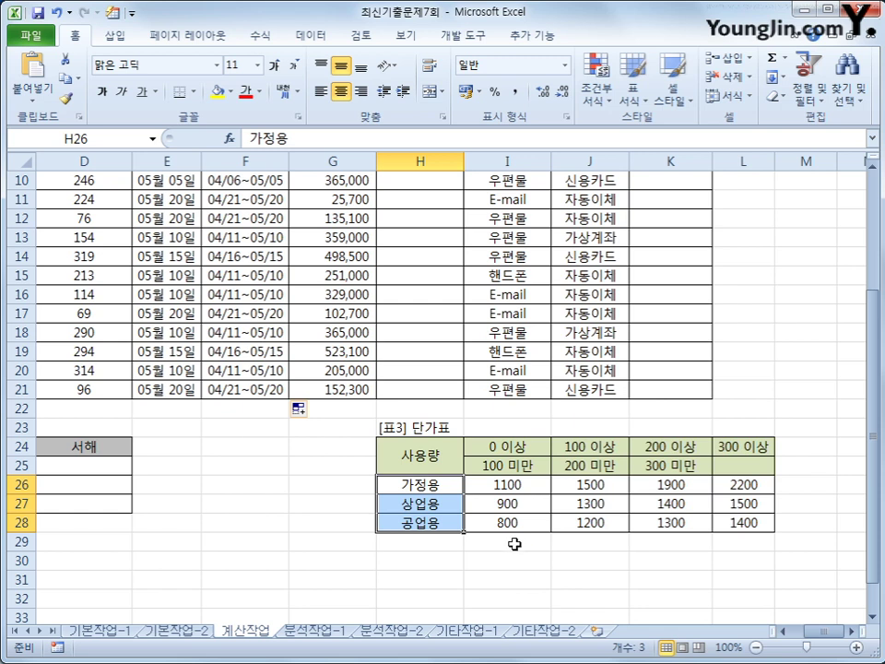
pyautogui.scroll(1, 521, 543)
pyautogui.moveTo(510, 507); pyautogui.dragTo(663, 505)
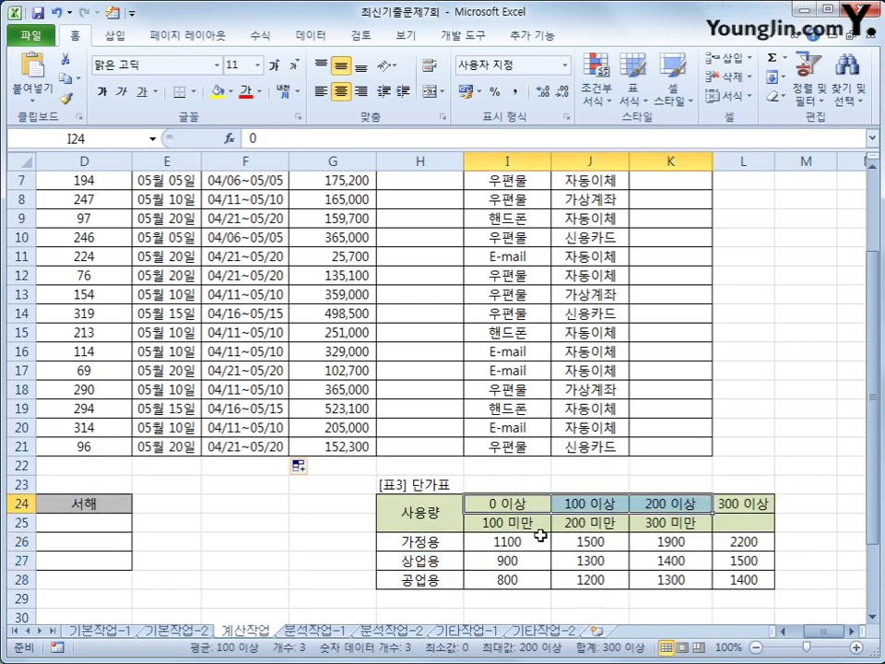
pyautogui.moveTo(516, 541); pyautogui.dragTo(728, 578)
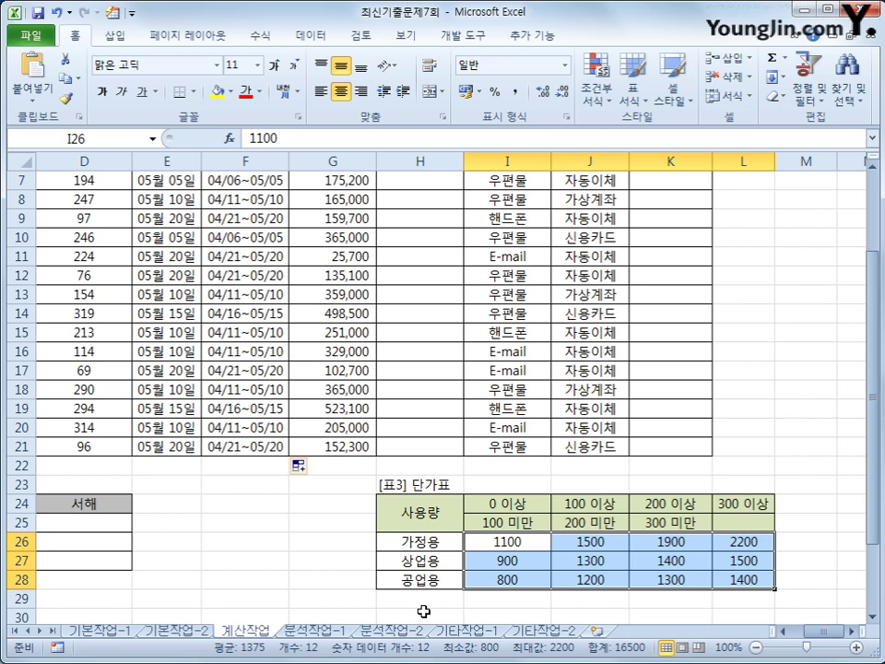
pyautogui.scroll(2, 419, 613)
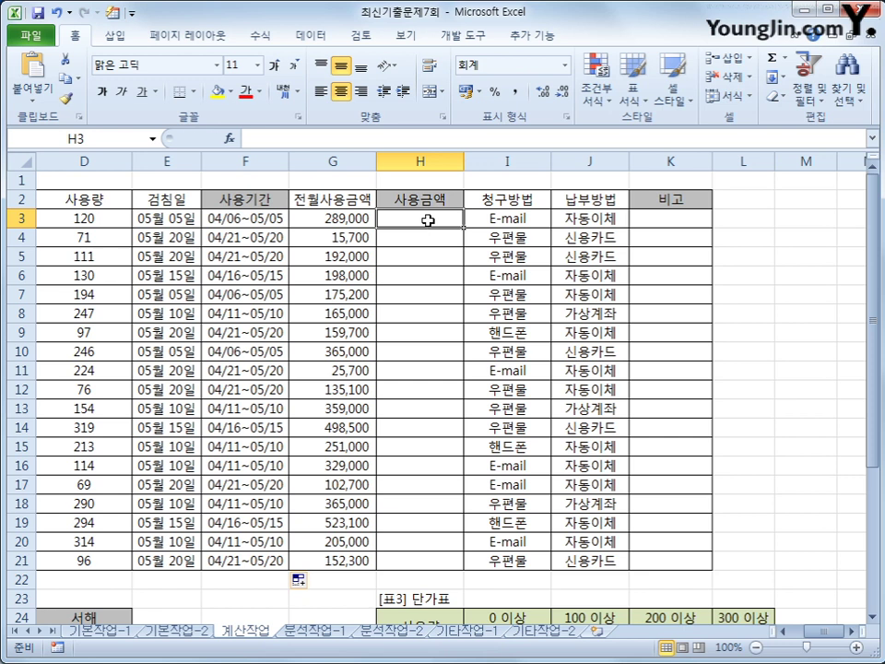
# Start H3's formula as =D3*HLOOKUP(D3, using the HLOOKUP suggestion
pyautogui.write('=')
pyautogui.press('Left')
pyautogui.press('Left')
pyautogui.press('Left')
pyautogui.press('Left')
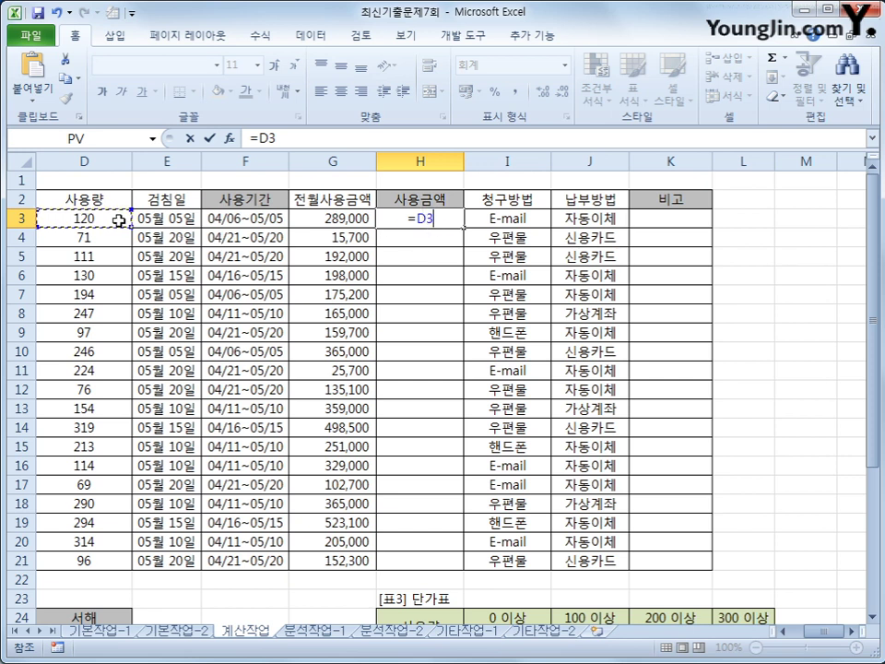
pyautogui.write('*')
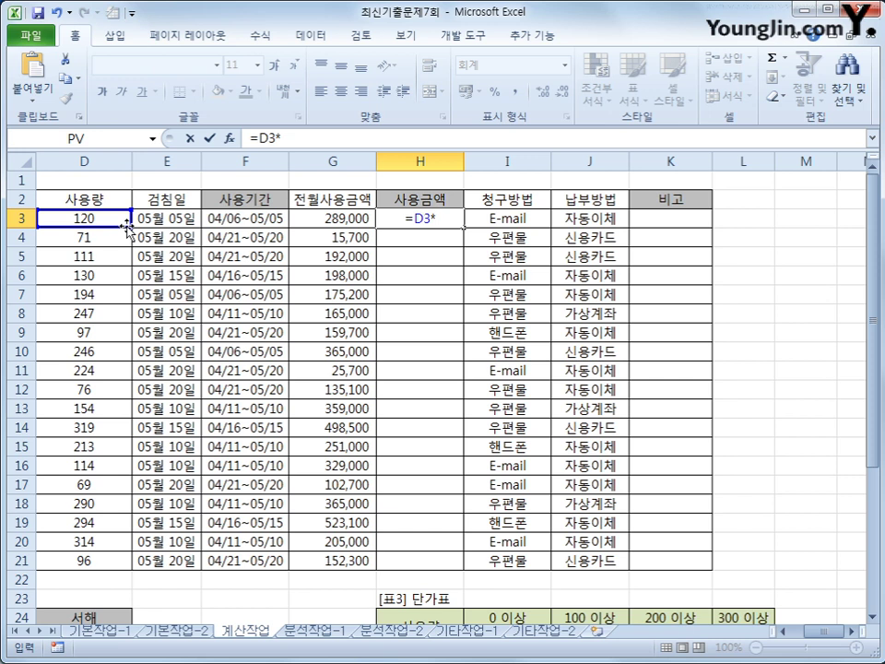
pyautogui.write('hl')
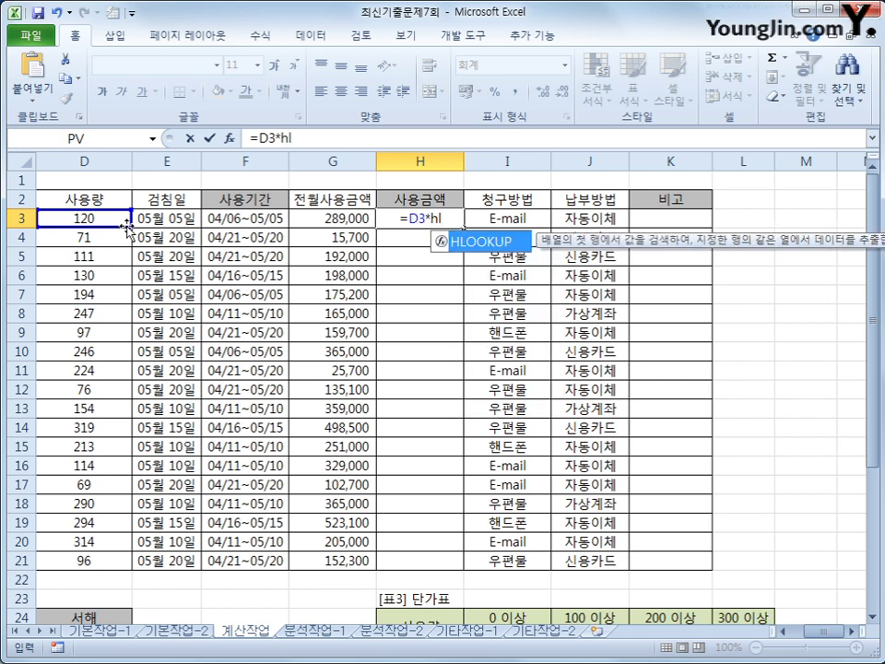
pyautogui.press('Tab')
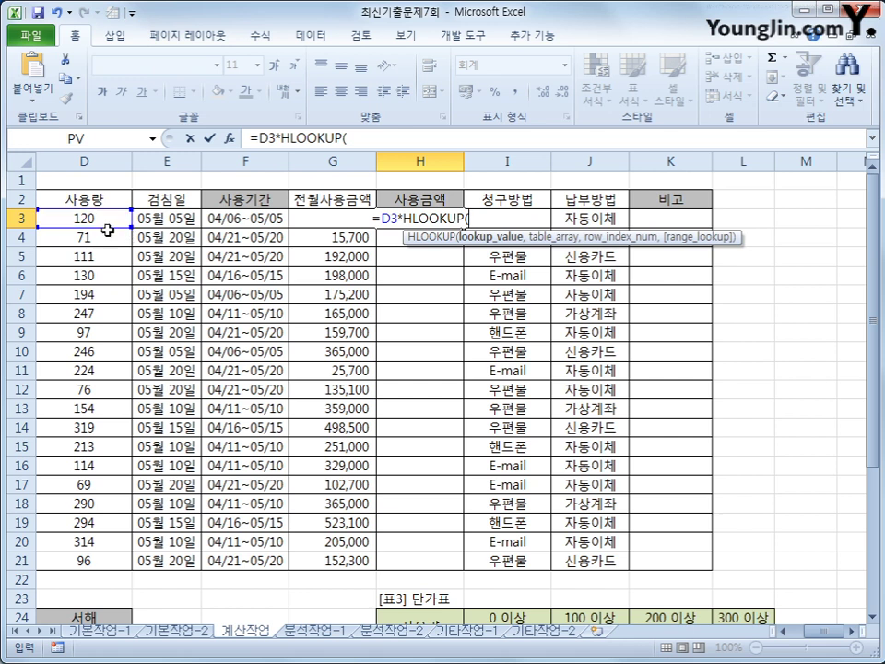
pyautogui.click(109, 222)
pyautogui.moveTo(882, 263); pyautogui.dragTo(873, 350)
pyautogui.write(',')
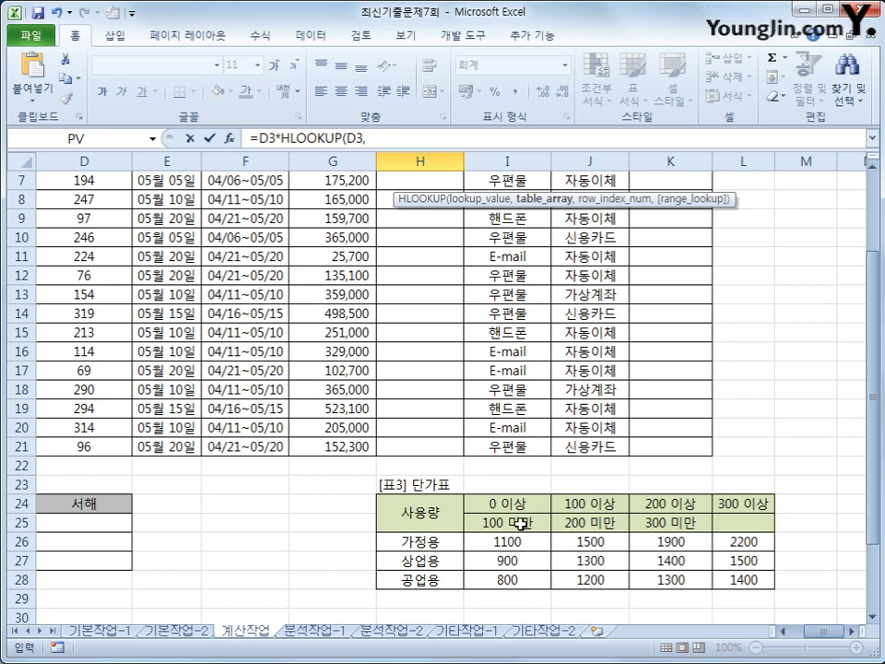
# Set the HLOOKUP table array to the absolute 단가표 range $I$24:$L$28
pyautogui.click(519, 503)
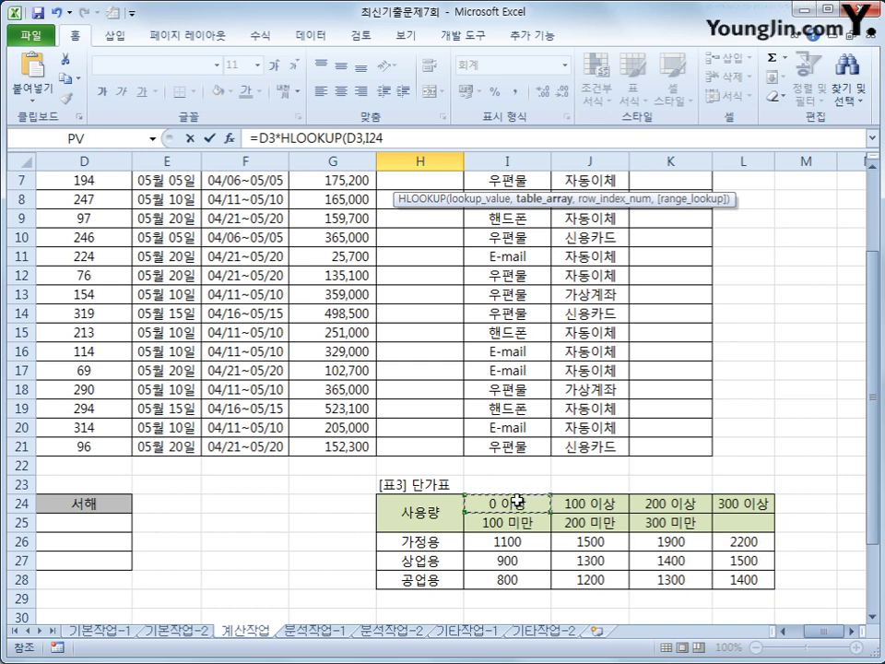
pyautogui.moveTo(519, 502); pyautogui.dragTo(728, 579)
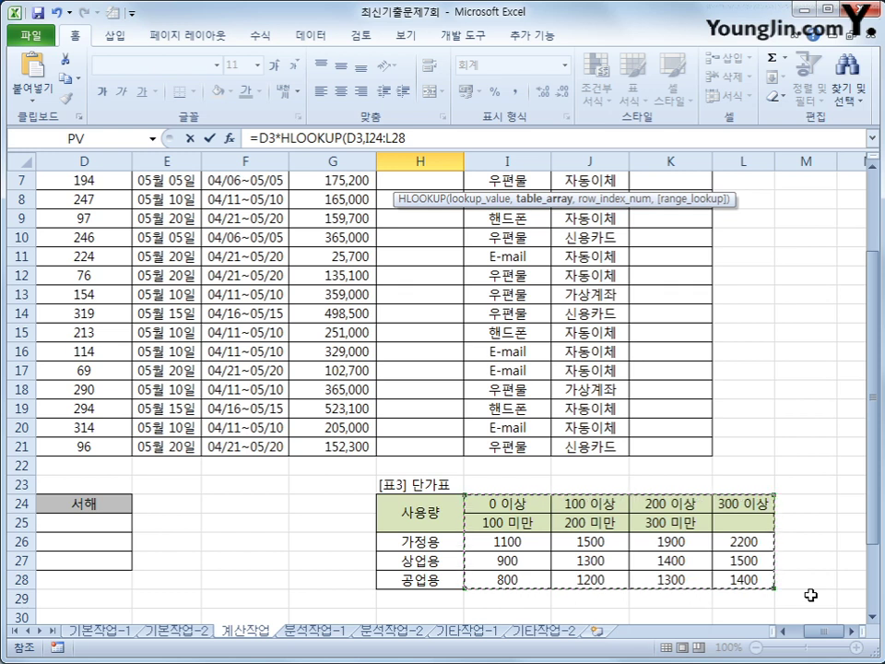
pyautogui.press('F4')
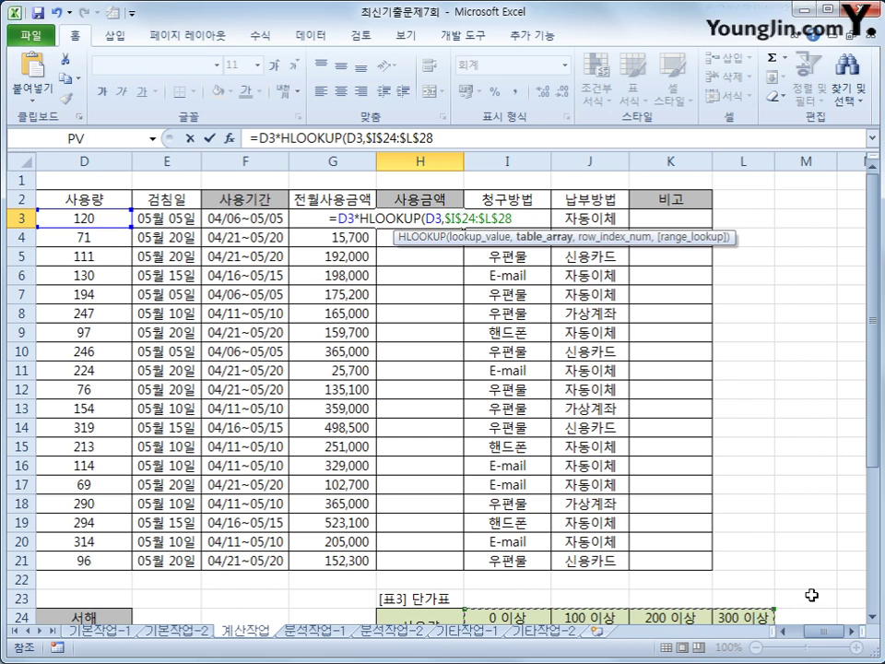
pyautogui.write(',')
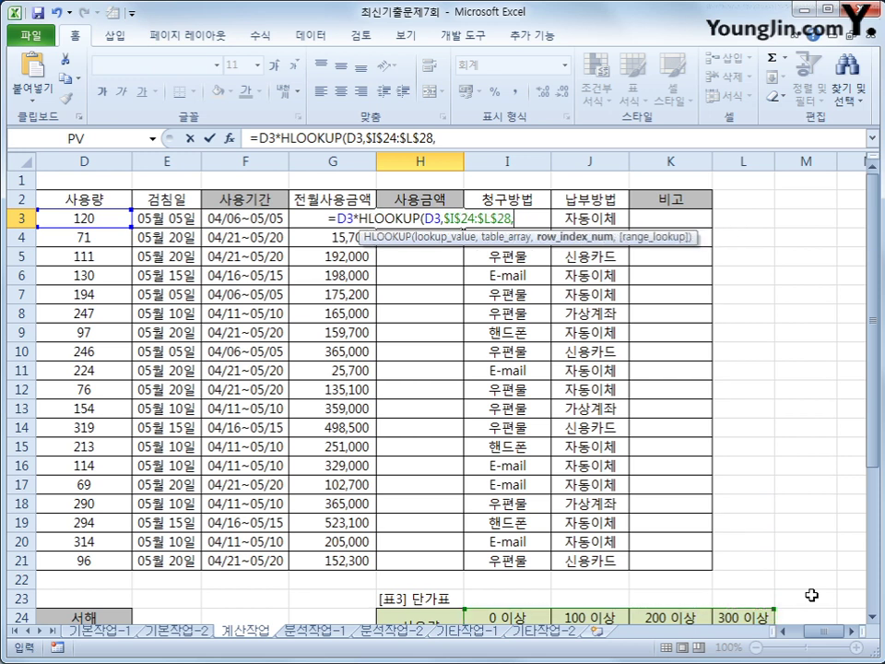
pyautogui.scroll(-3, 807, 571)
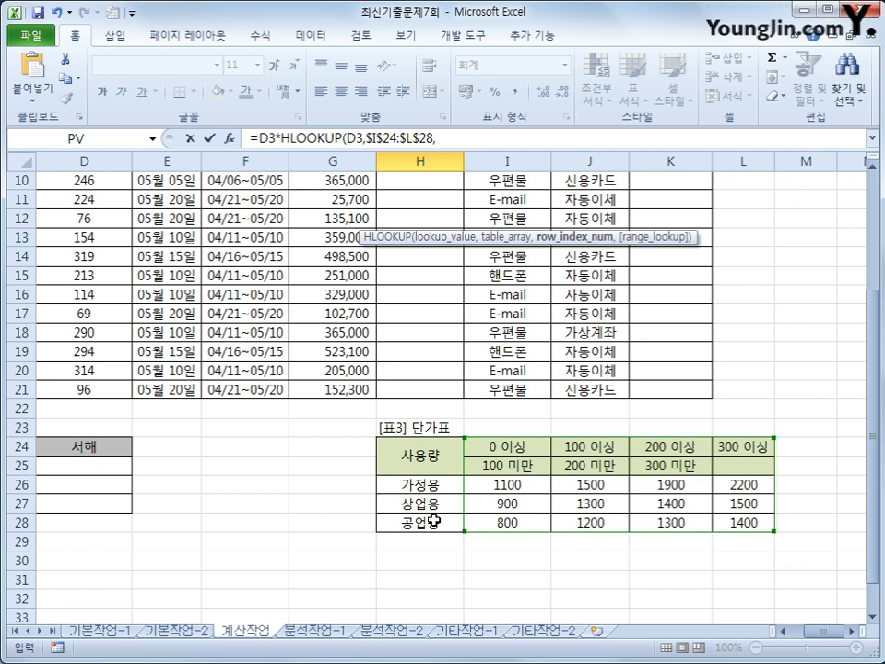
# Use MATCH(B3,$H$26:$H$28,0) as the HLOOKUP row index in H3
pyautogui.click(453, 140)
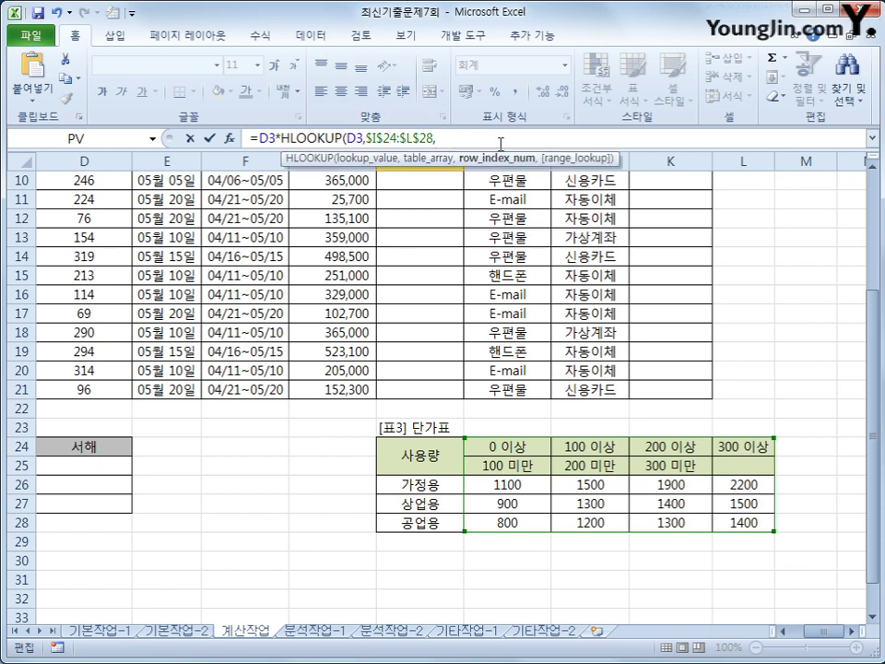
pyautogui.write('ma')
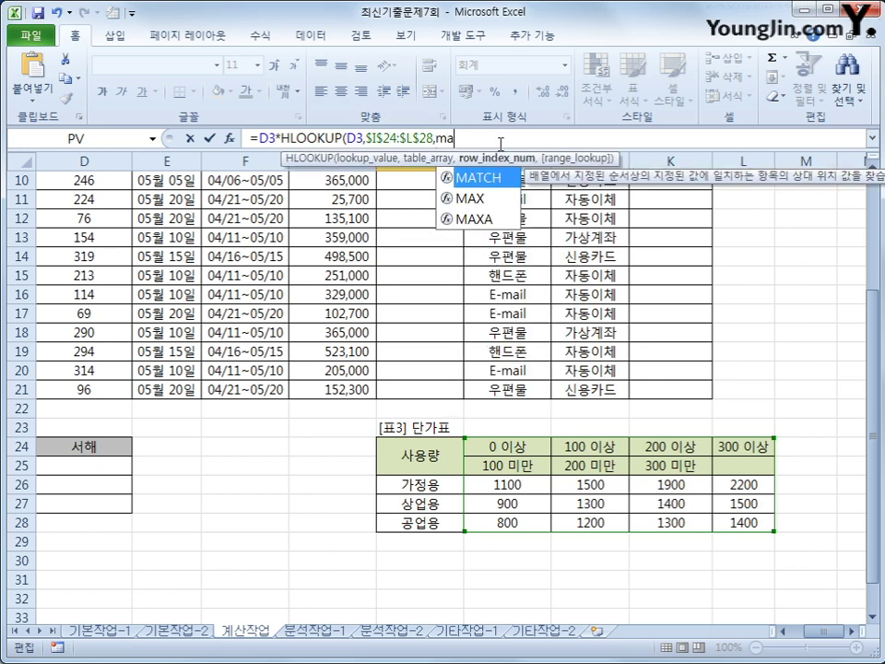
pyautogui.write('t')
pyautogui.press('Tab')
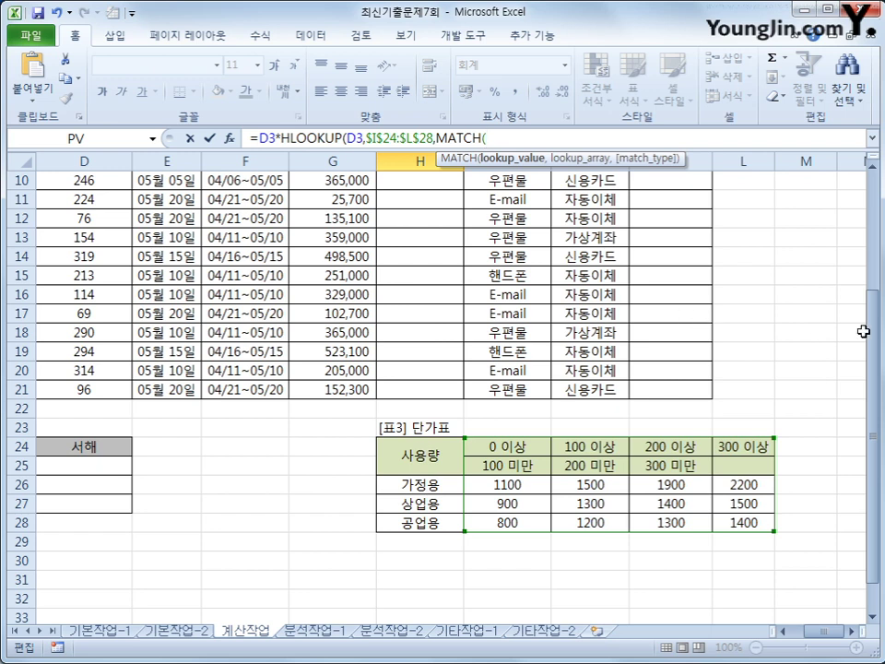
pyautogui.scroll(3, 874, 348)
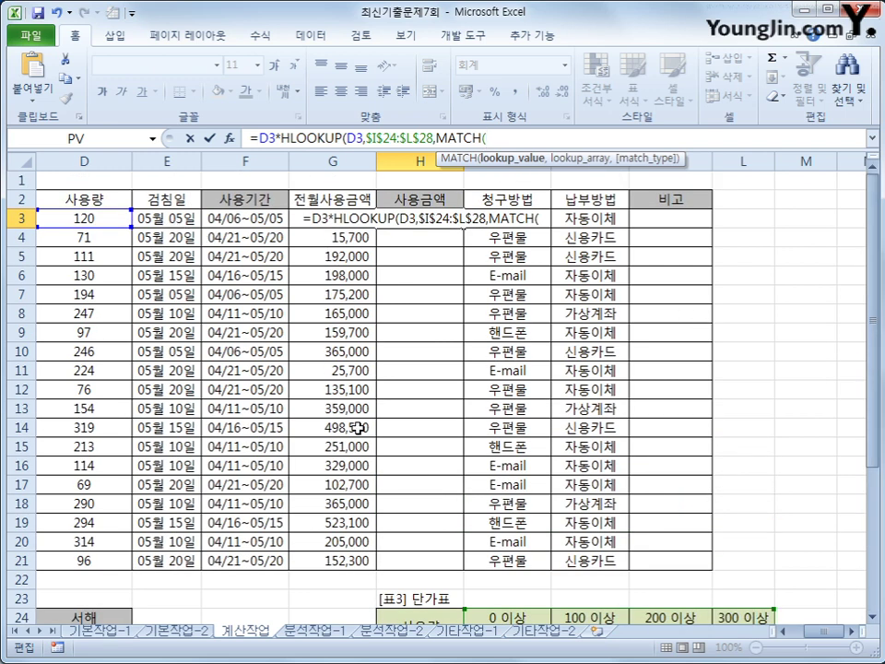
pyautogui.moveTo(794, 630); pyautogui.dragTo(779, 630)
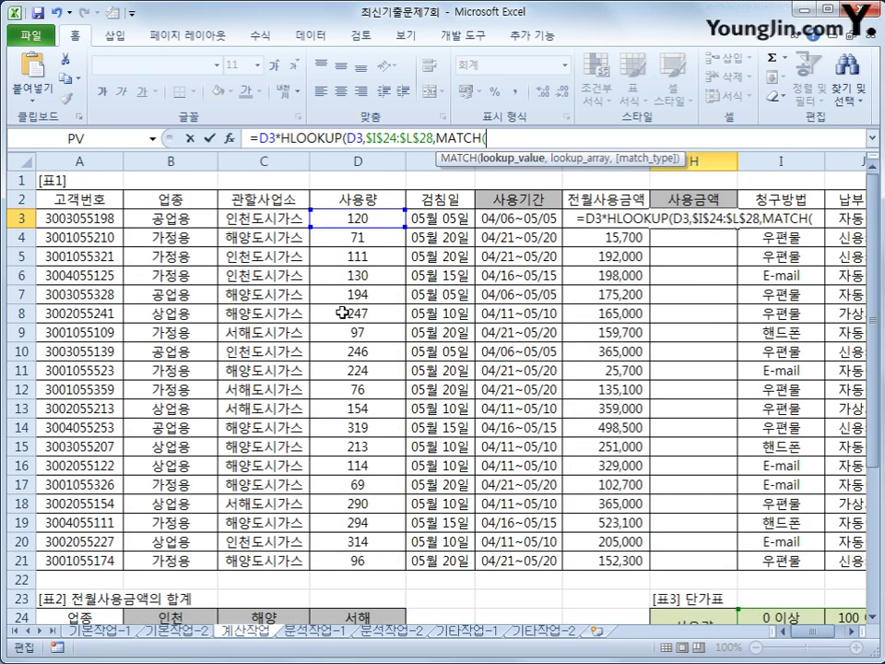
pyautogui.click(175, 215)
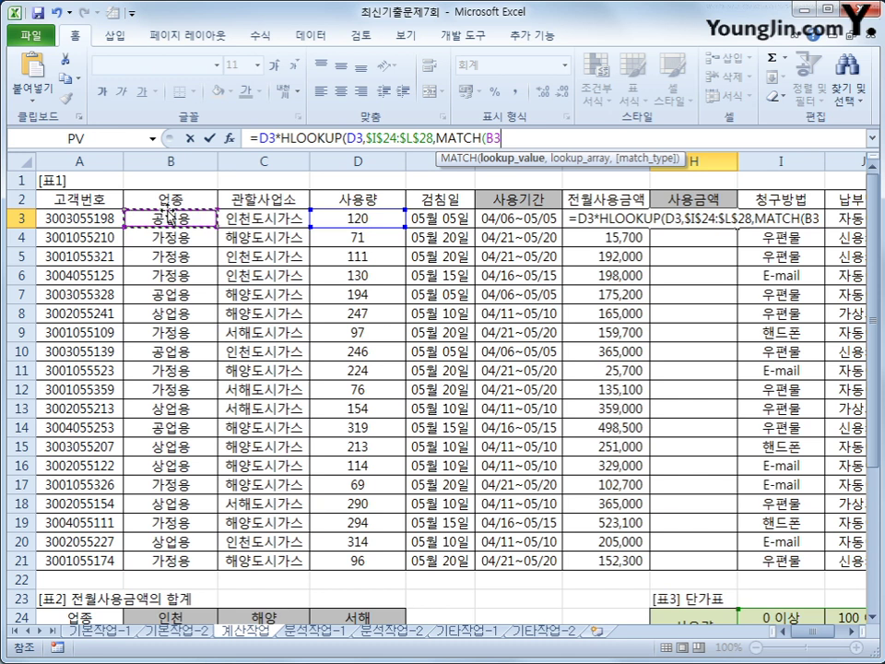
pyautogui.write(',')
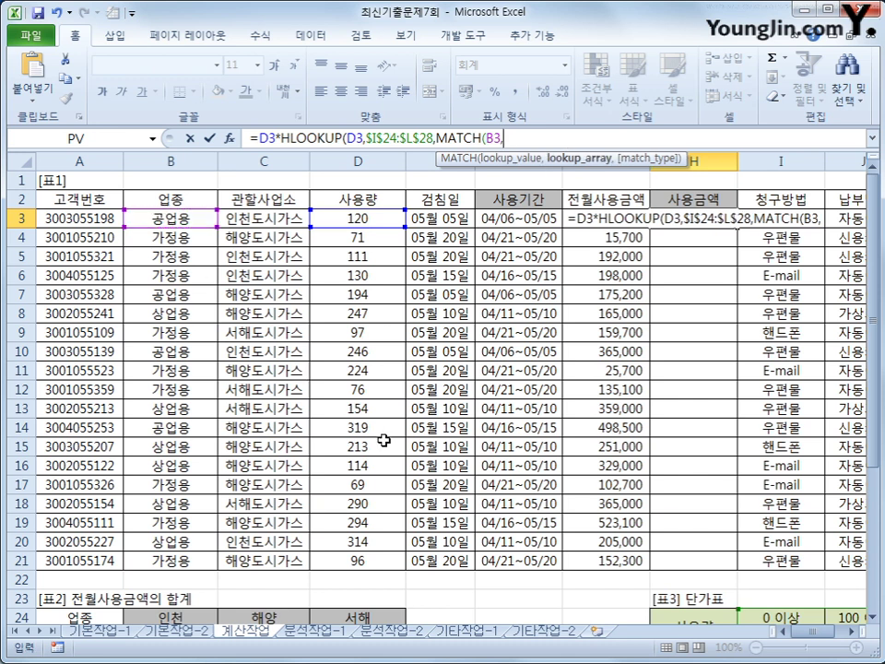
pyautogui.scroll(-4, 650, 339)
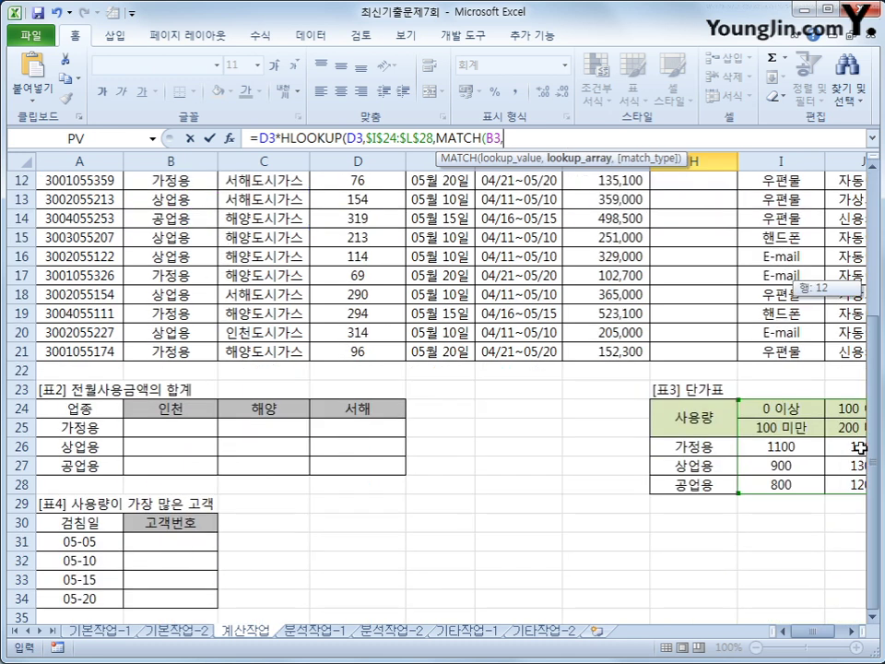
pyautogui.moveTo(716, 442); pyautogui.dragTo(718, 495)
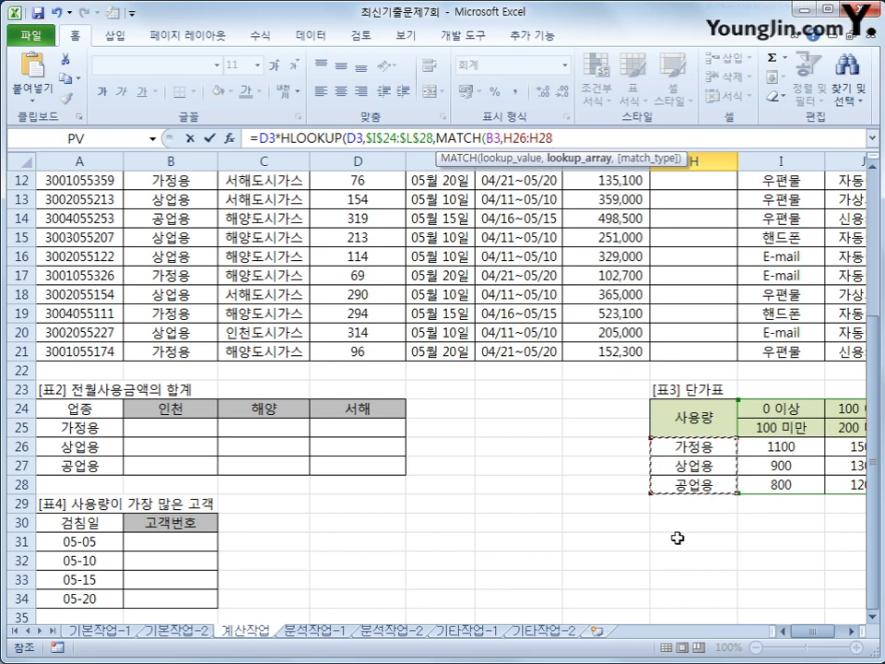
pyautogui.press('F4')
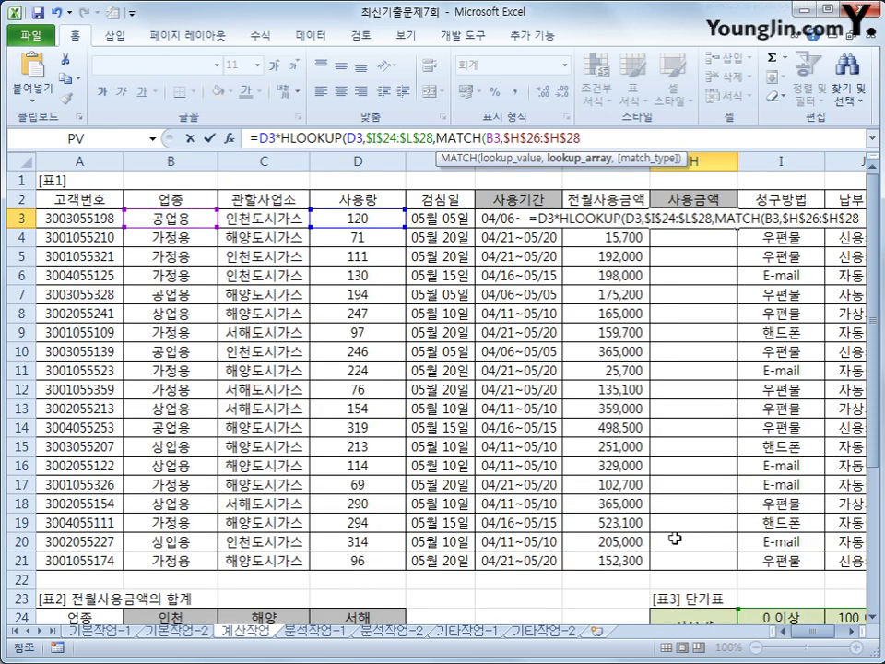
pyautogui.write(',0')
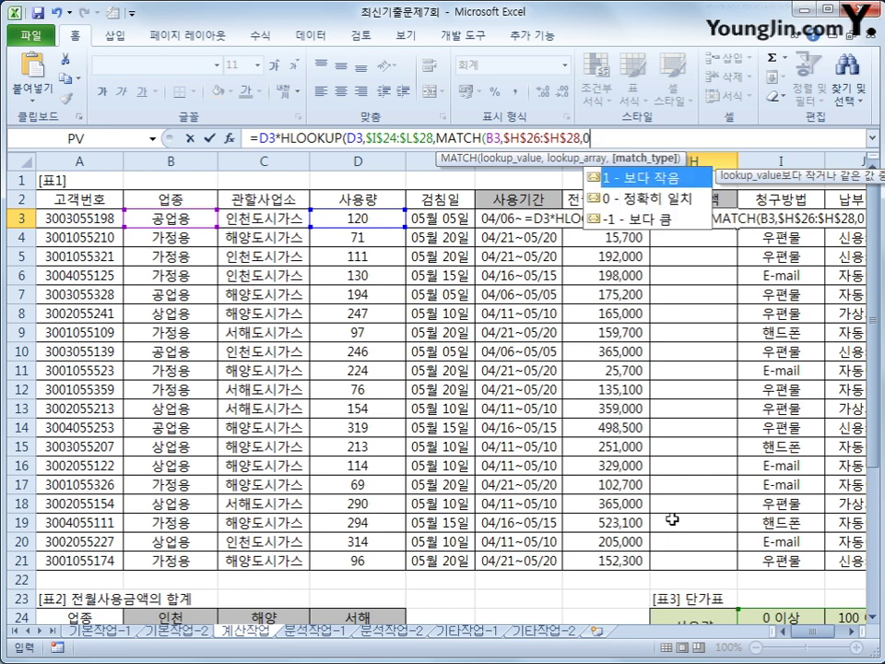
pyautogui.write(')')
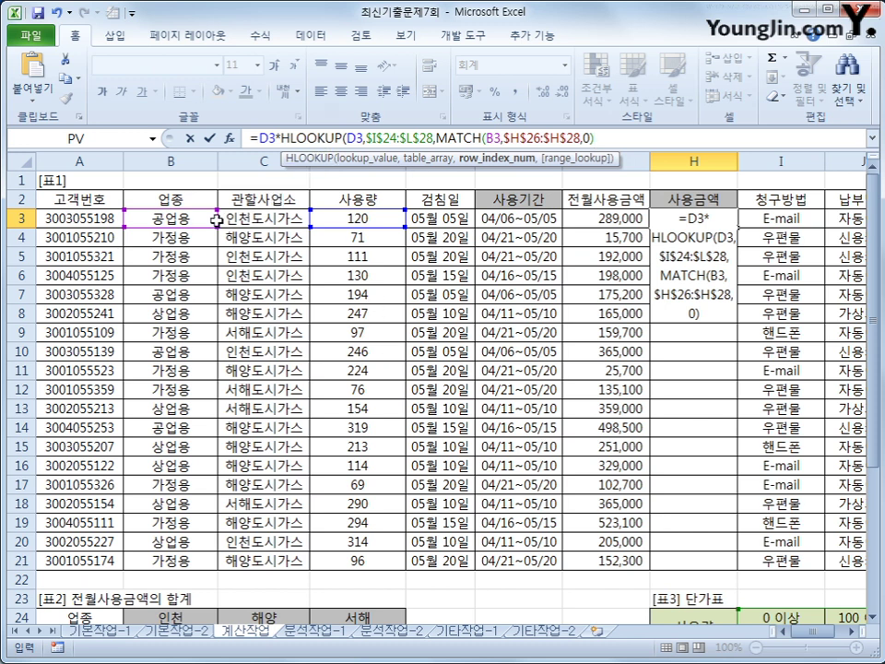
pyautogui.scroll(-4, 664, 369)
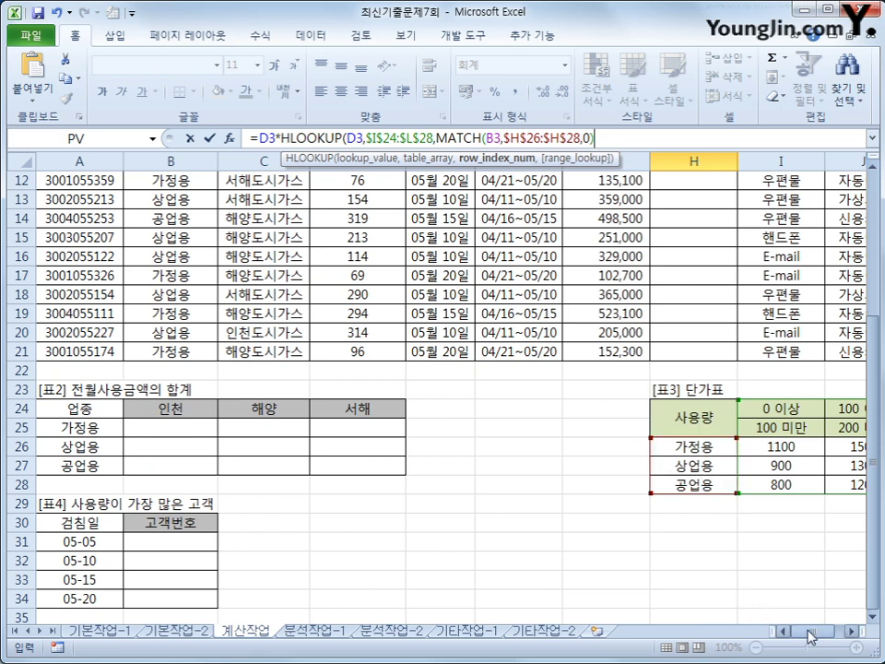
# Mark up the [표3] 단가표 rows with the pen and add +2 to the MATCH row index
pyautogui.moveTo(809, 636); pyautogui.dragTo(852, 636)
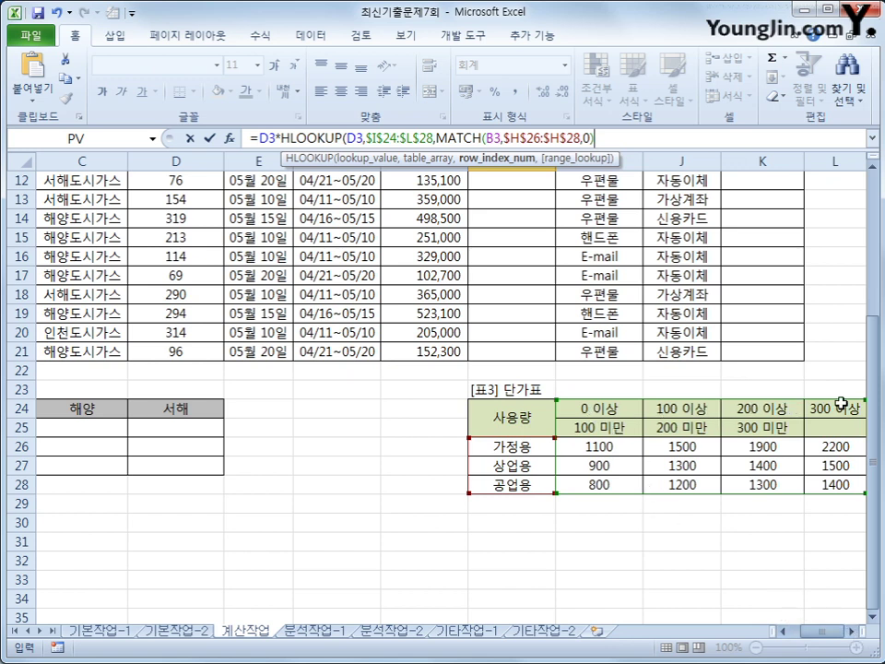
pyautogui.hotkey('ctrl', '2')
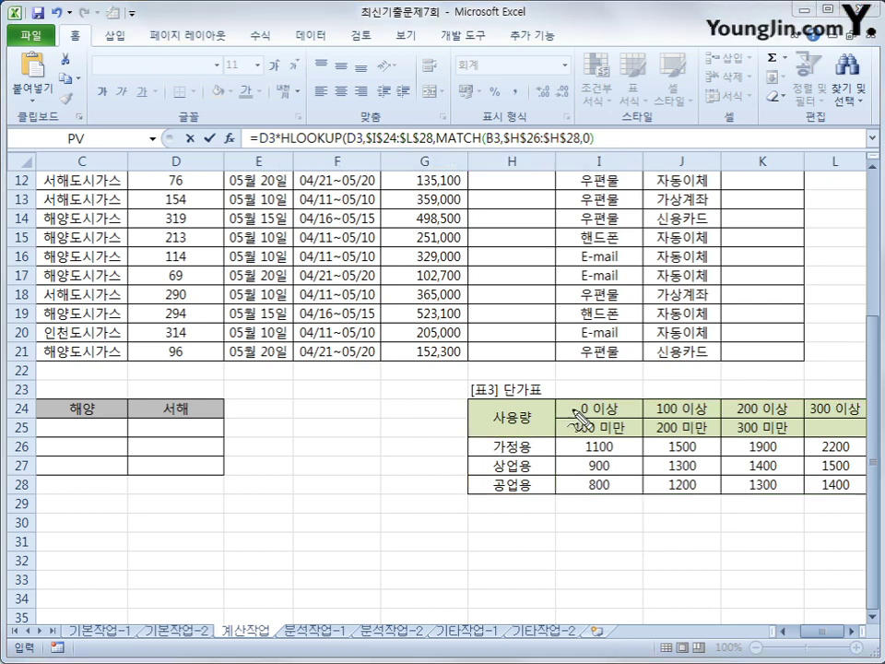
pyautogui.moveTo(590, 405); pyautogui.dragTo(811, 402)
pyautogui.moveTo(594, 426); pyautogui.dragTo(788, 422)
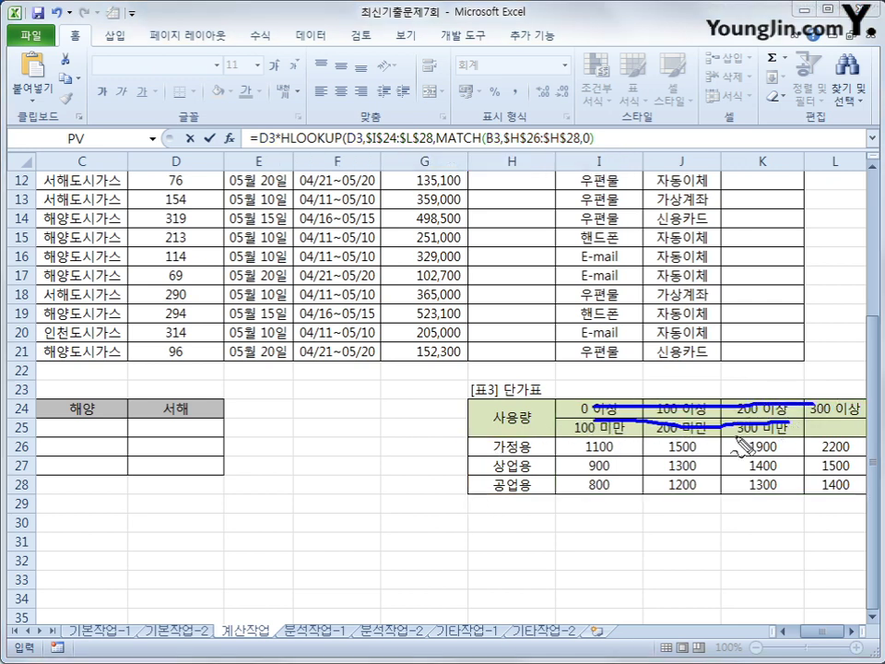
pyautogui.moveTo(576, 453)
pyautogui.mouseDown()
pyautogui.moveTo(856, 451)
pyautogui.moveTo(681, 461)
pyautogui.moveTo(581, 448)
pyautogui.mouseUp()
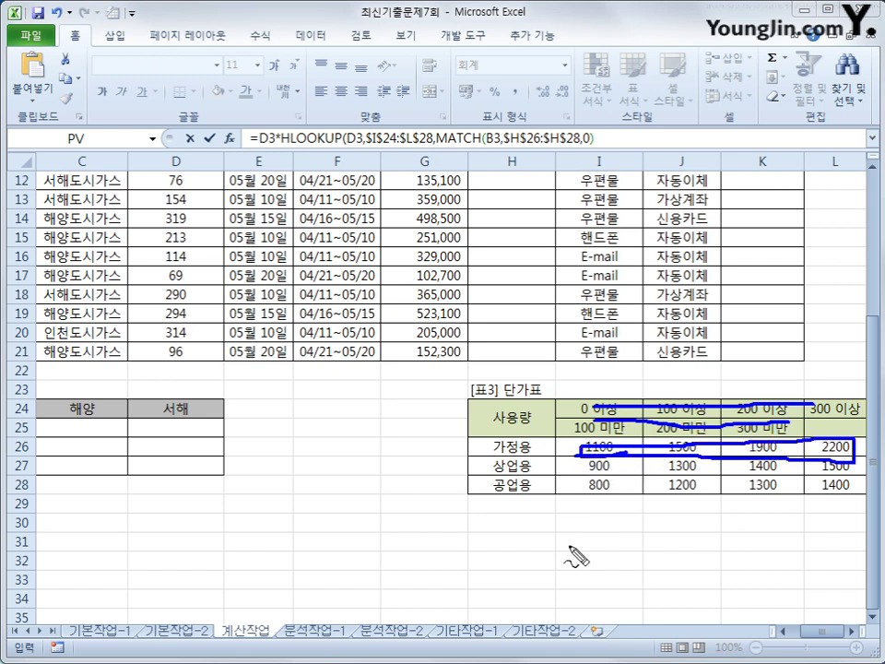
pyautogui.click(527, 498)
pyautogui.moveTo(527, 500)
pyautogui.mouseDown()
pyautogui.moveTo(477, 502)
pyautogui.moveTo(537, 503)
pyautogui.moveTo(548, 523)
pyautogui.moveTo(540, 522)
pyautogui.mouseUp()
pyautogui.moveTo(579, 490)
pyautogui.mouseDown()
pyautogui.moveTo(830, 489)
pyautogui.moveTo(859, 478)
pyautogui.moveTo(622, 477)
pyautogui.moveTo(584, 493)
pyautogui.mouseUp()
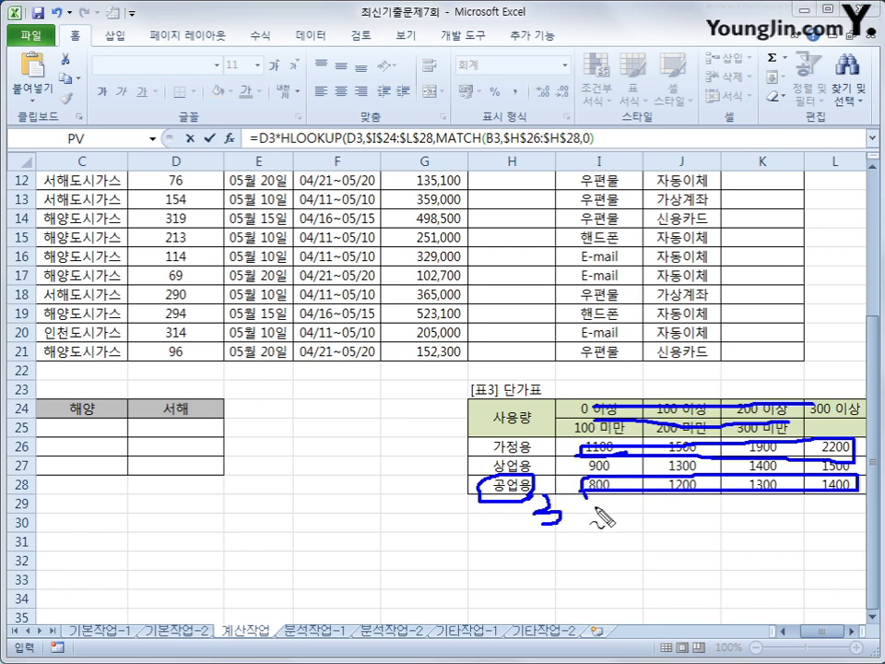
pyautogui.moveTo(595, 138)
pyautogui.mouseDown()
pyautogui.moveTo(627, 137)
pyautogui.moveTo(612, 149)
pyautogui.moveTo(678, 148)
pyautogui.mouseUp()
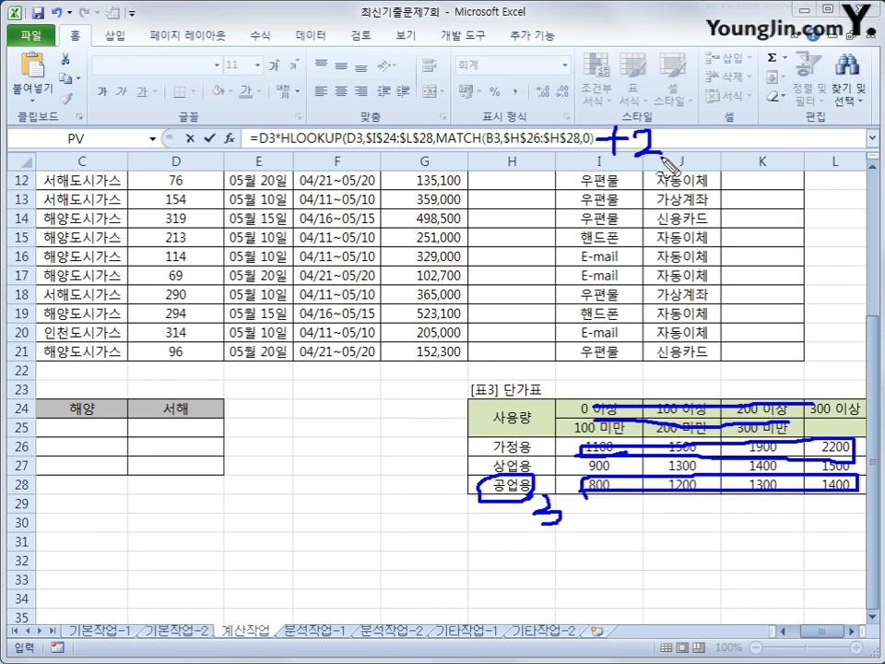
pyautogui.press('Escape')
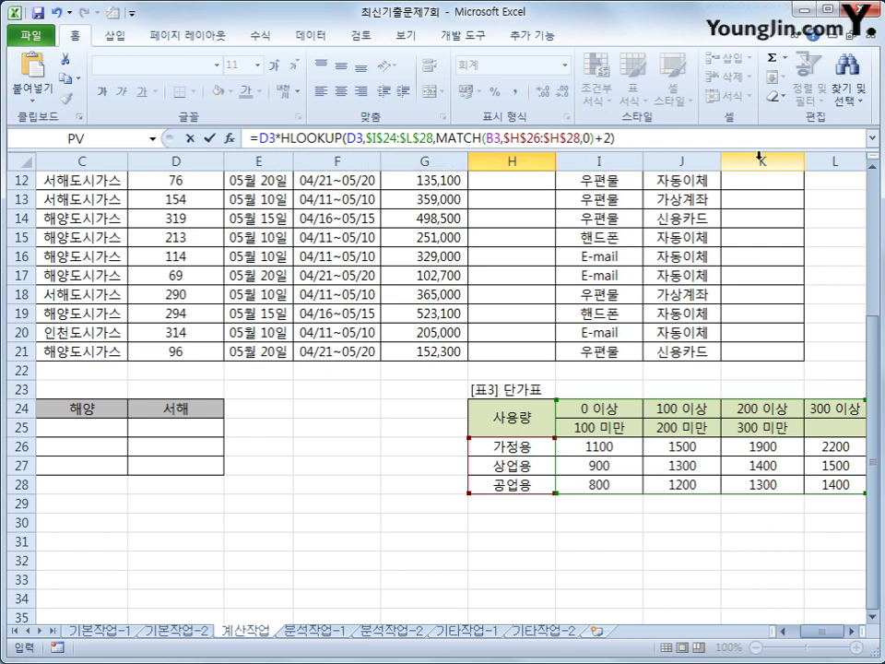
# Commit the 사용금액 formula in H3 (144,000) and fill it down to H21
pyautogui.press('Return')
pyautogui.press('Up')
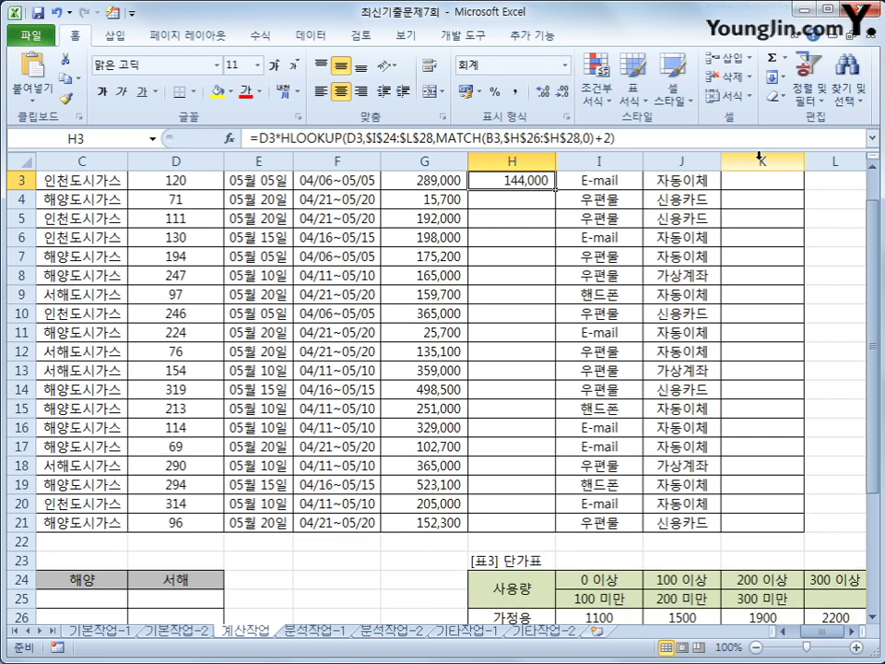
pyautogui.doubleClick(557, 190)
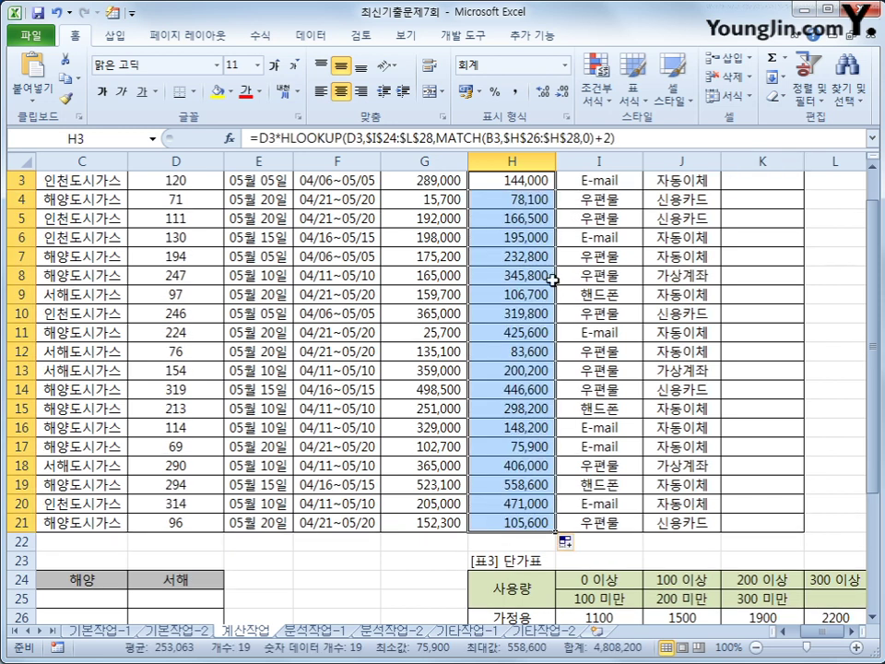
pyautogui.scroll(1, 510, 523)
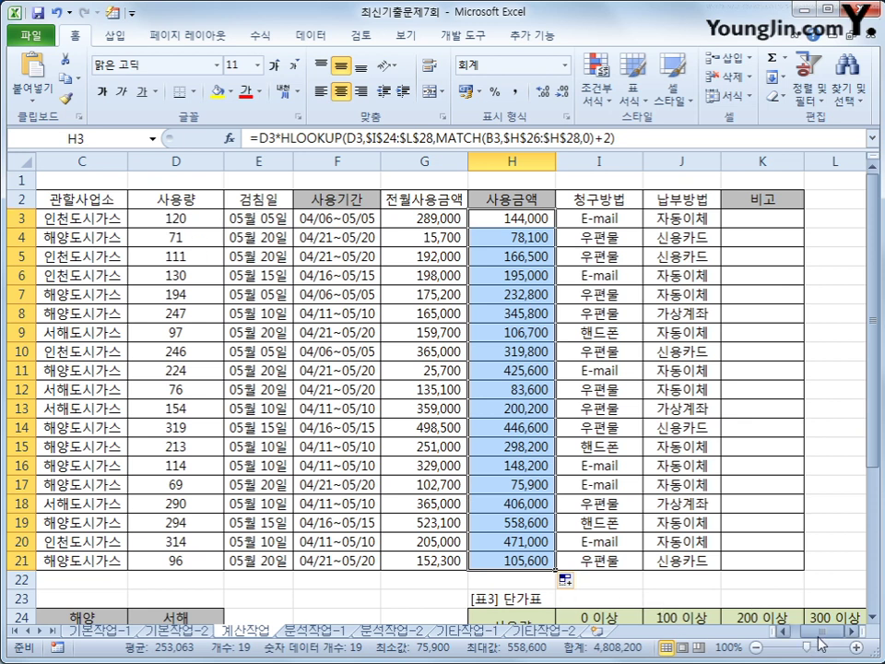
pyautogui.moveTo(818, 642)
pyautogui.mouseDown()
pyautogui.moveTo(807, 643)
pyautogui.moveTo(815, 642)
pyautogui.mouseUp()
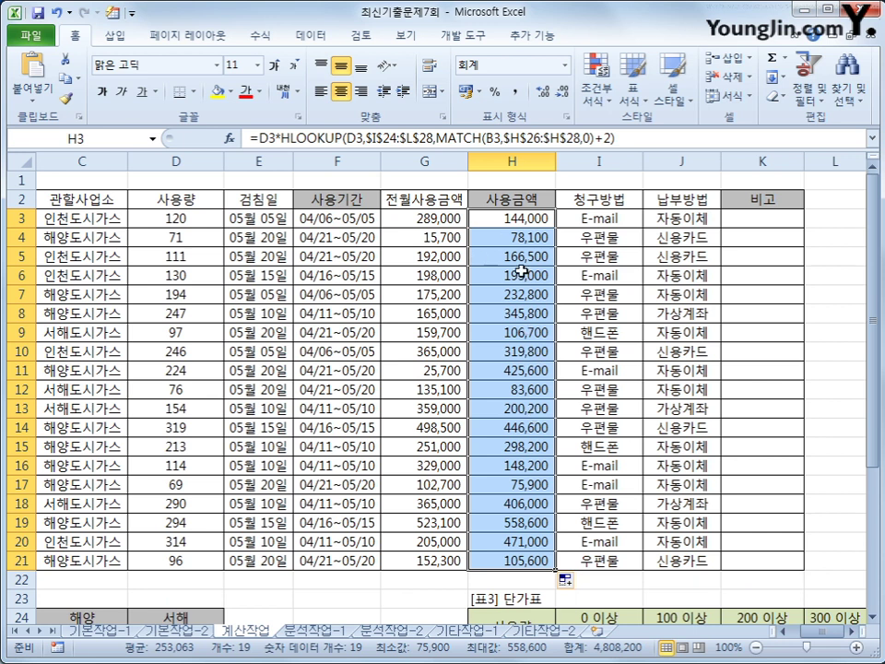
pyautogui.click(754, 222)
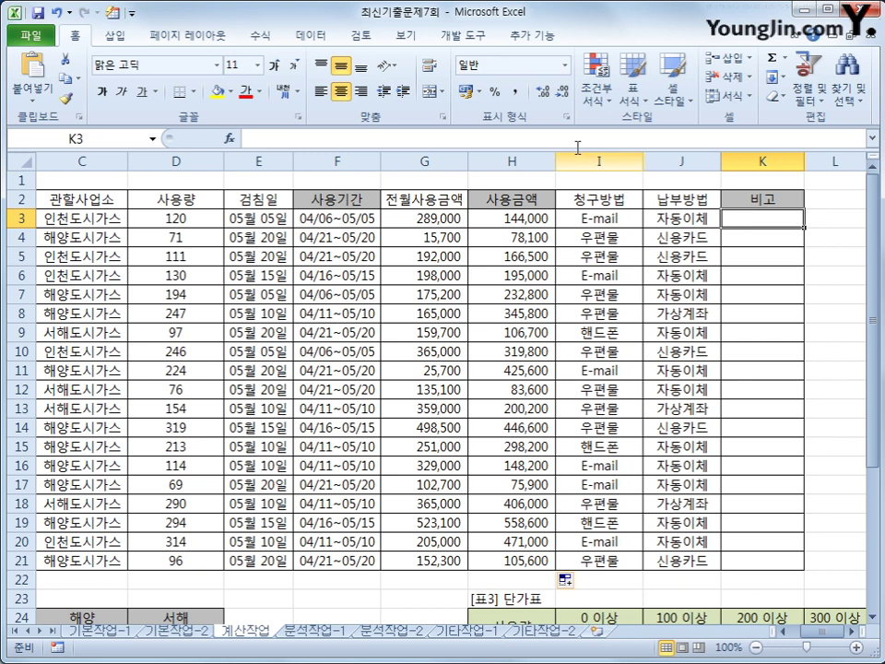
# Open the Visual Basic editor from the Developer ribbon and insert a new module
pyautogui.click(463, 35)
pyautogui.click(28, 81)
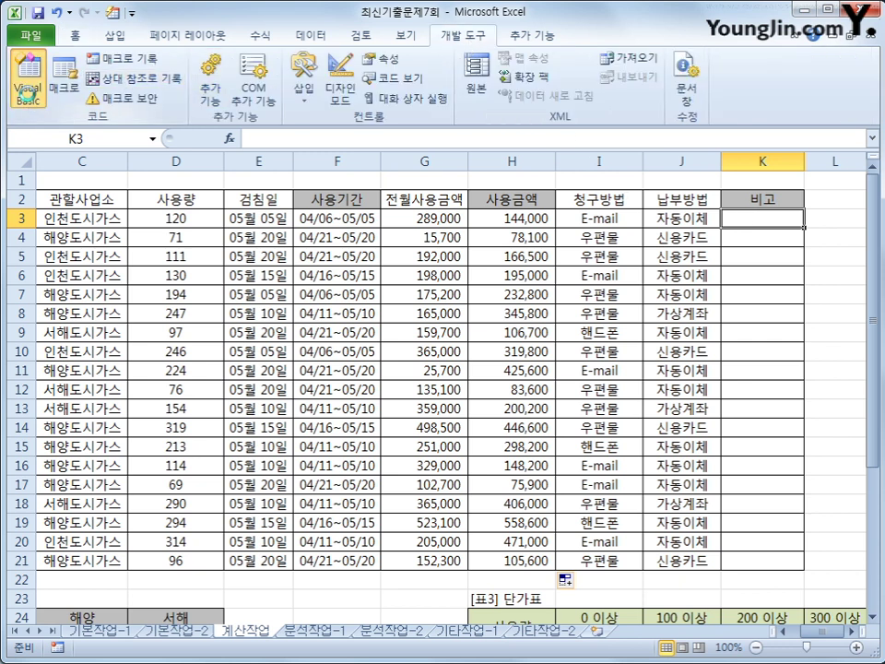
pyautogui.click(203, 122)
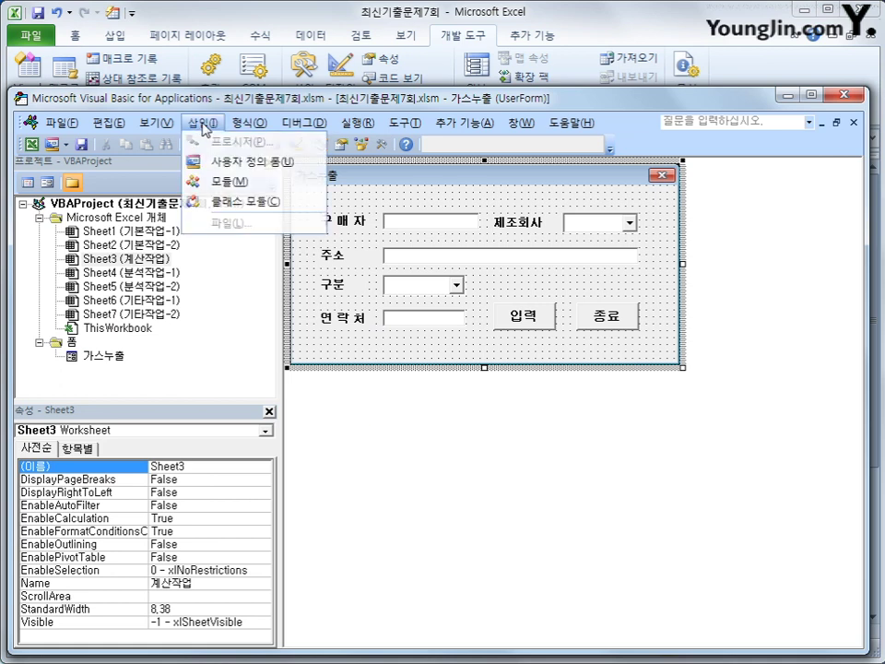
pyautogui.click(223, 178)
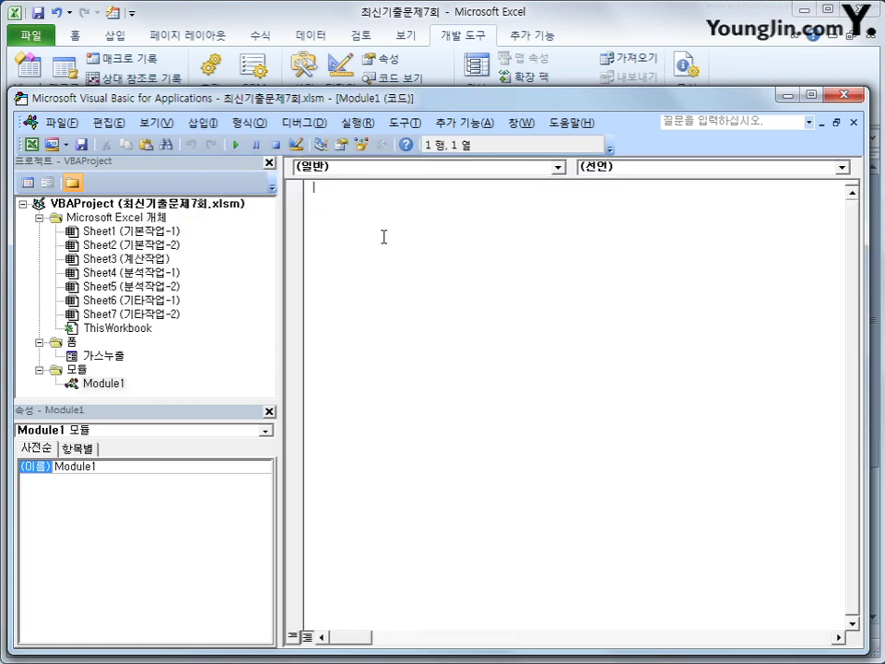
# Write the fn비고(청구방법) header with an If returning "4% 할인" for E-mail
pyautogui.write('public function')
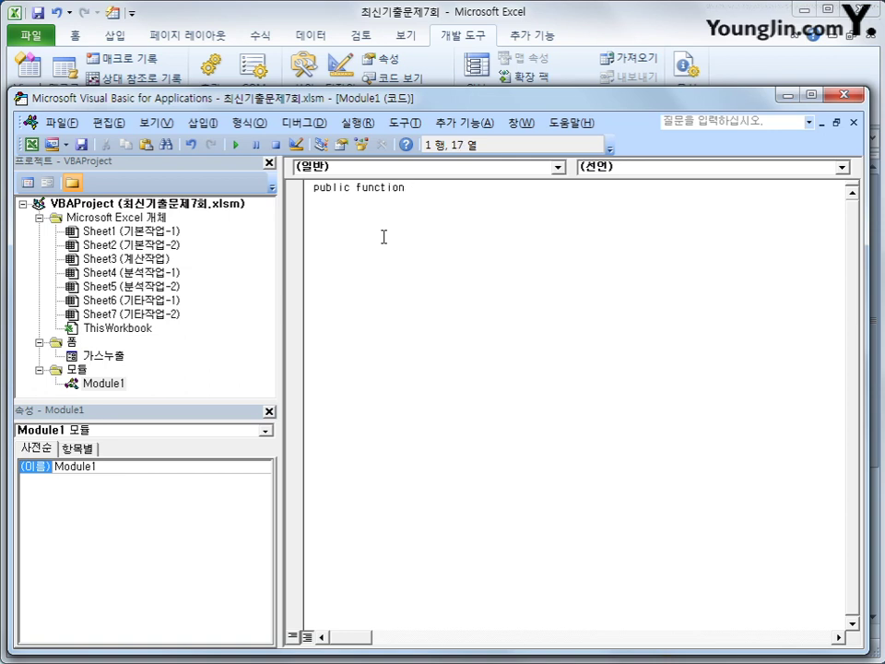
pyautogui.write(' fn비고(청구')
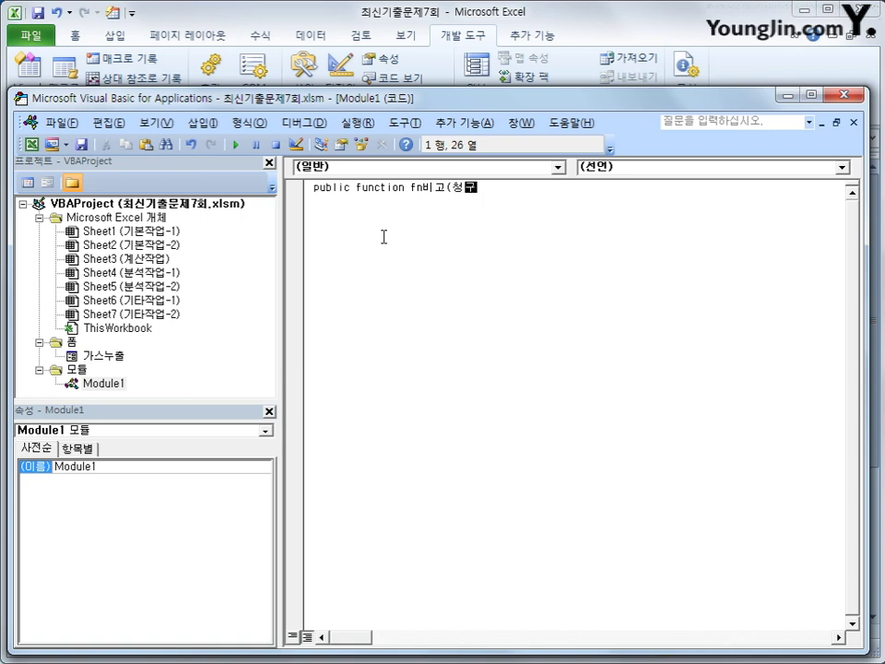
pyautogui.write('방법)')
pyautogui.press('Return')
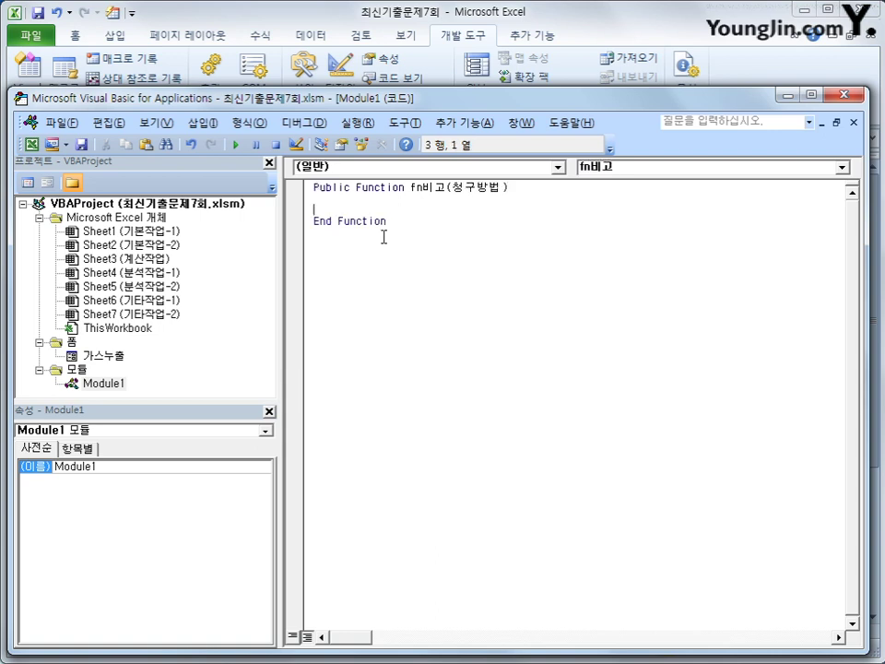
pyautogui.press('Tab')
pyautogui.write('if 청구방법 = "')
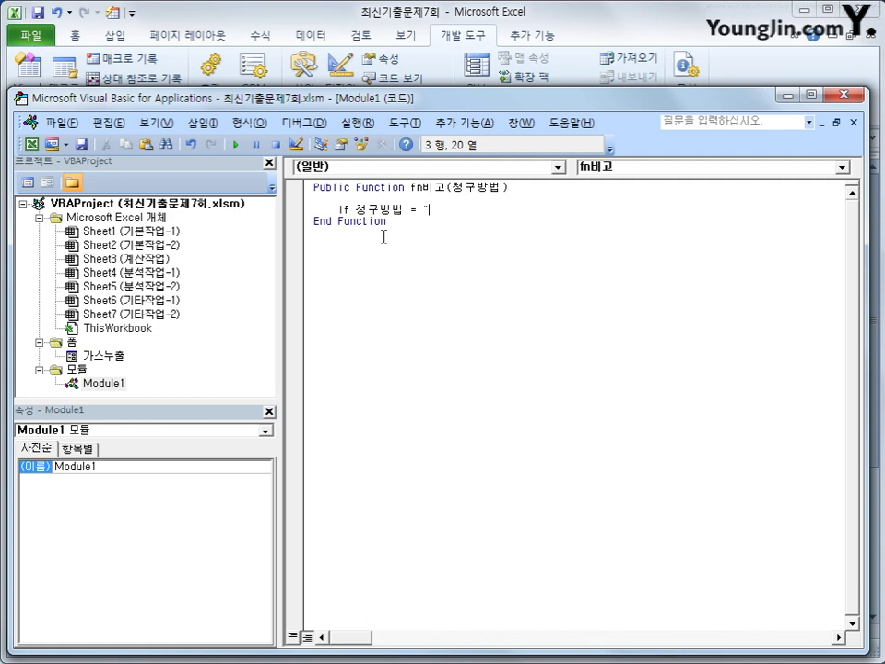
pyautogui.write('E-mail" then')
pyautogui.press('Return')
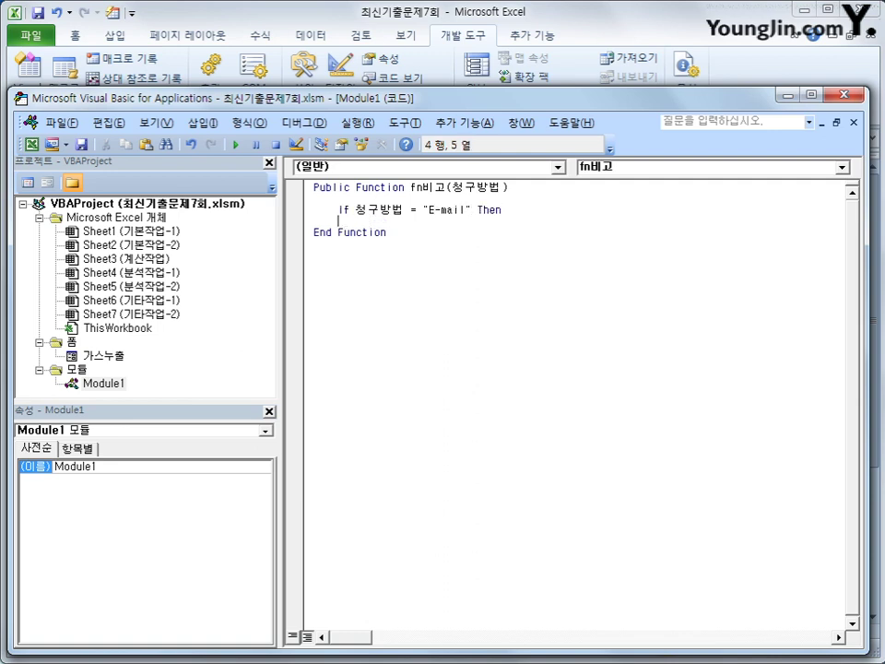
pyautogui.press('Tab')
pyautogui.write('fn비고 ')
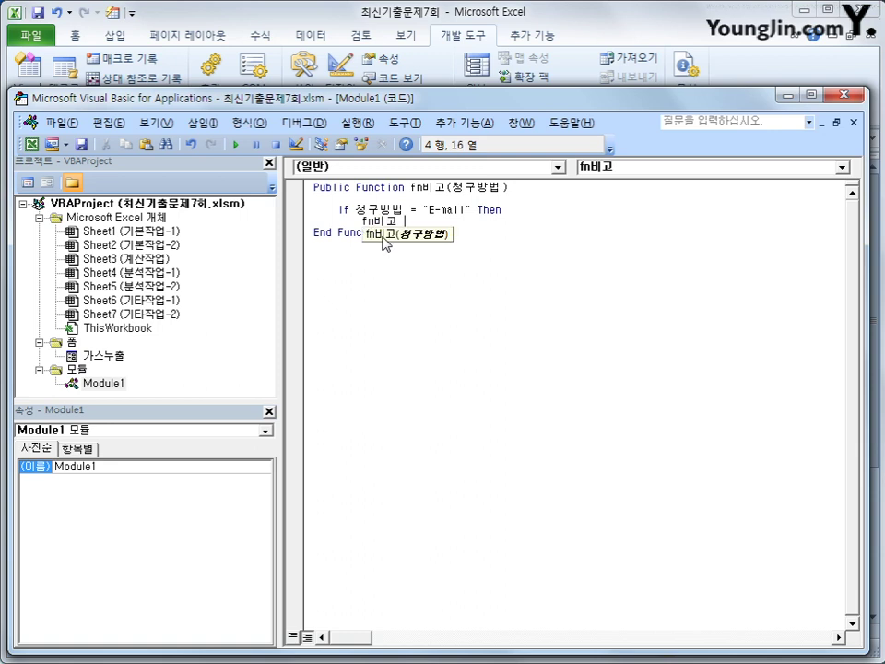
pyautogui.write('= ')
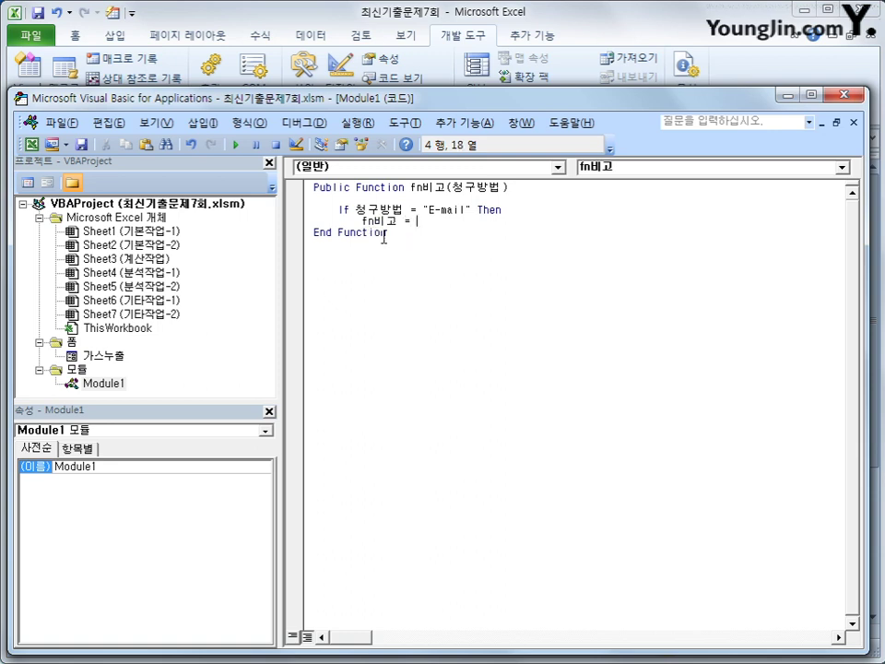
pyautogui.write('"4% 할인')
pyautogui.press('BackSpace')
pyautogui.press('BackSpace')
pyautogui.write('할인')
pyautogui.press('Return')
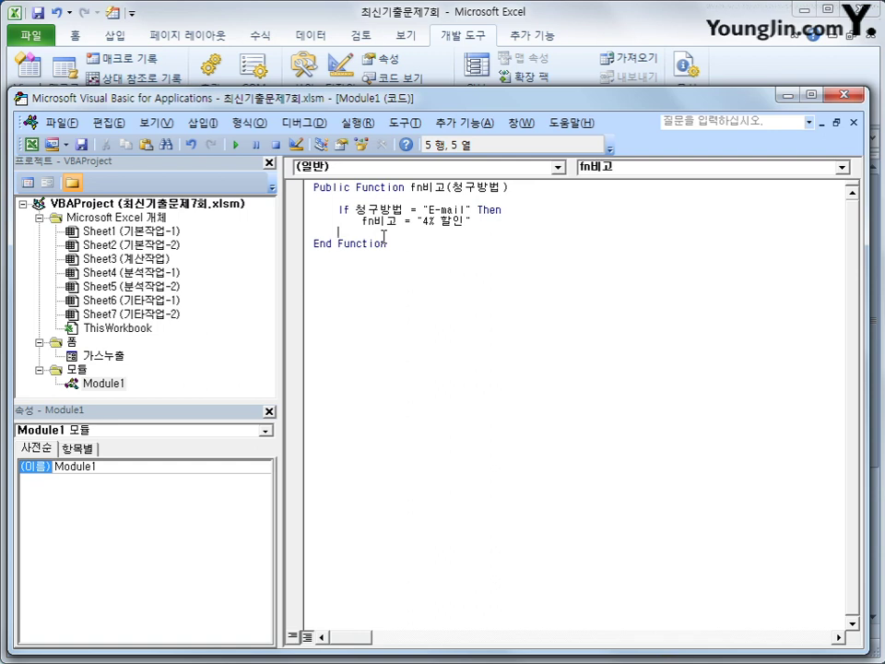
# Add an ElseIf branch returning "2% 할인" when 청구방법 is 핸드폰
pyautogui.write('elseif')
pyautogui.press('BackSpace')
pyautogui.write('cjd')
pyautogui.press('BackSpace')
pyautogui.press('BackSpace')
pyautogui.press('BackSpace')
pyautogui.press('Hangul')
pyautogui.write('청구방법 ')
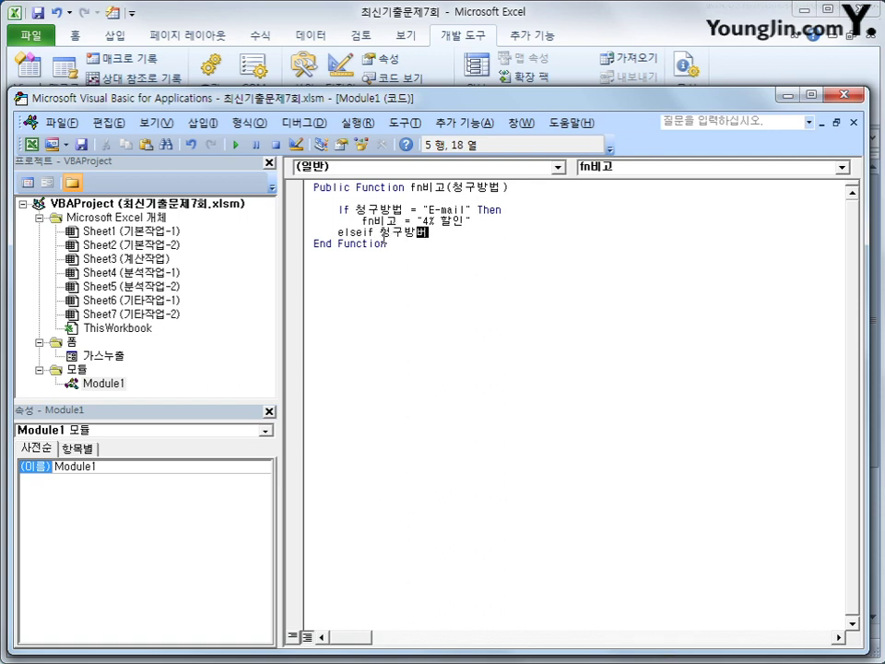
pyautogui.write('= "')
pyautogui.write('dk')
pyautogui.press('BackSpace')
pyautogui.press('BackSpace')
pyautogui.press('Hangul')
pyautogui.write('아핸드폰 " ')
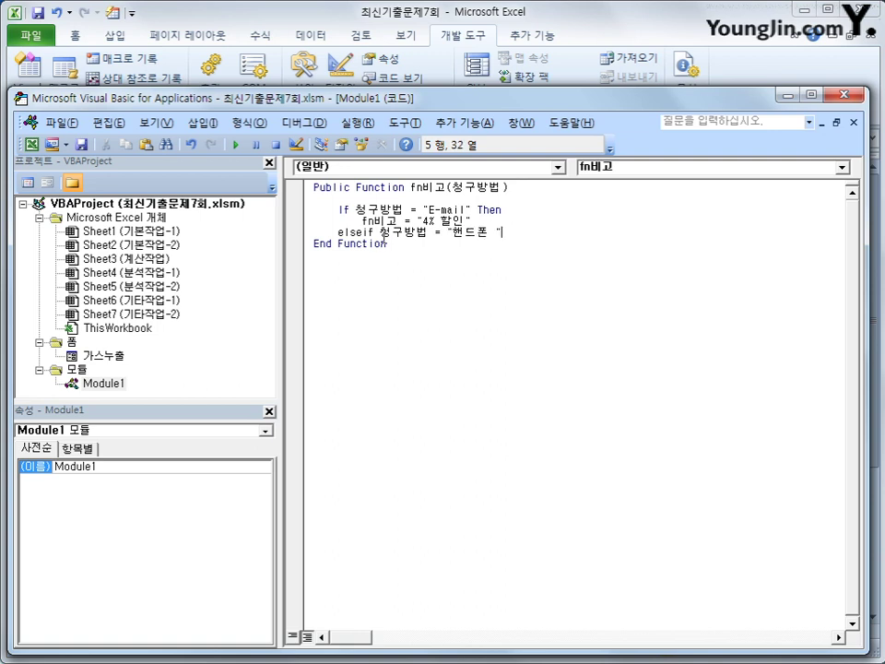
pyautogui.write('then')
pyautogui.press('Return')
pyautogui.press('Tab')
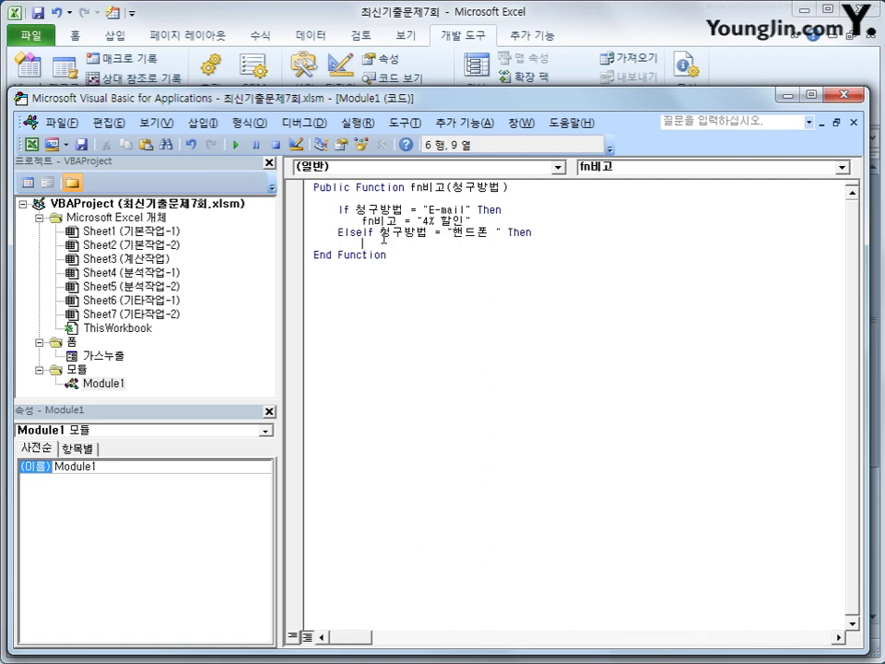
pyautogui.write('fn비고 = "2% 할인"')
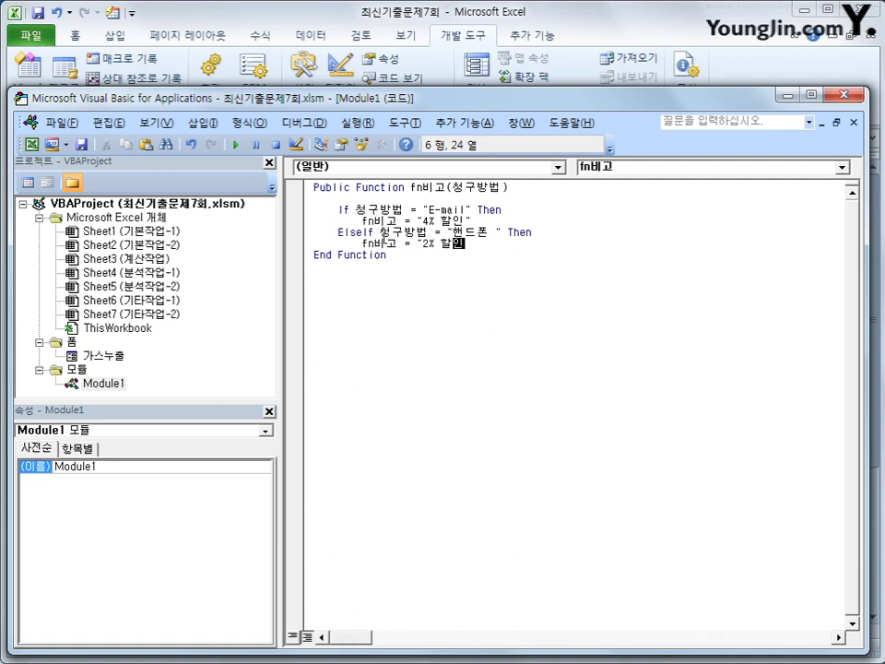
pyautogui.press('Return')
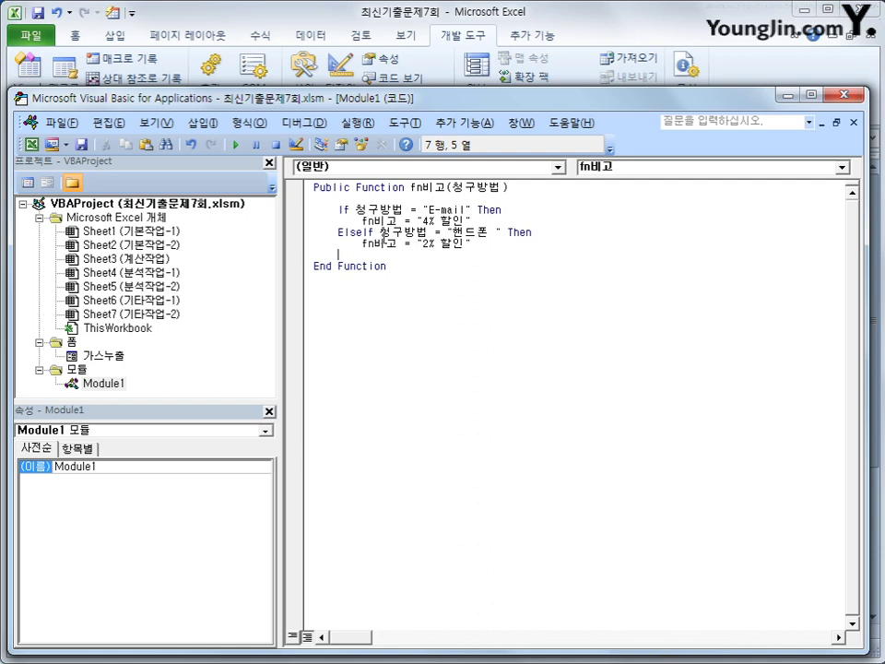
# Add an Else returning "", close with End If, and exit the editor
pyautogui.write('else')
pyautogui.press('Return')
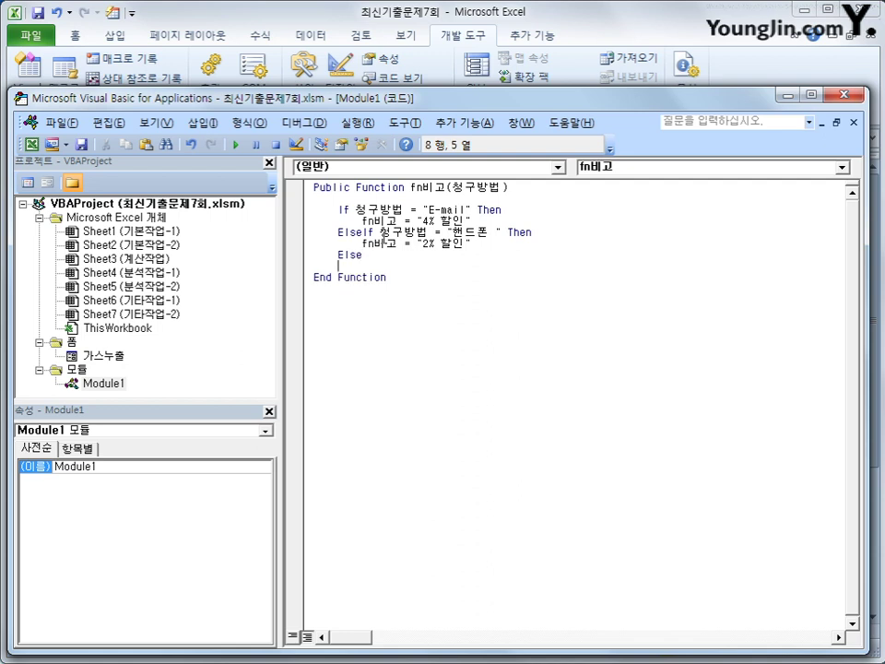
pyautogui.press('Tab')
pyautogui.write('fn비고 = ""')
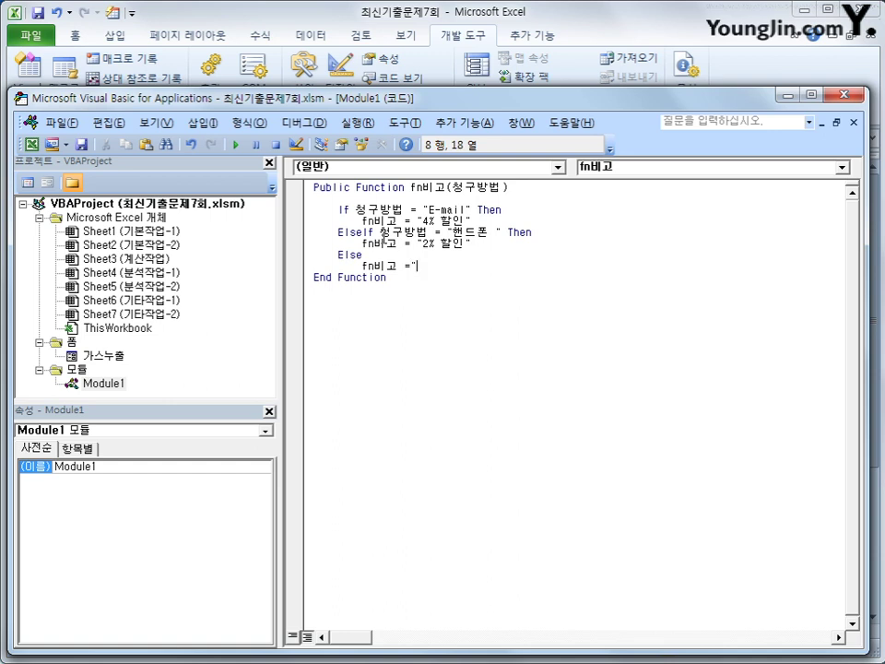
pyautogui.press('Return')
pyautogui.press('BackSpace')
pyautogui.write('e')
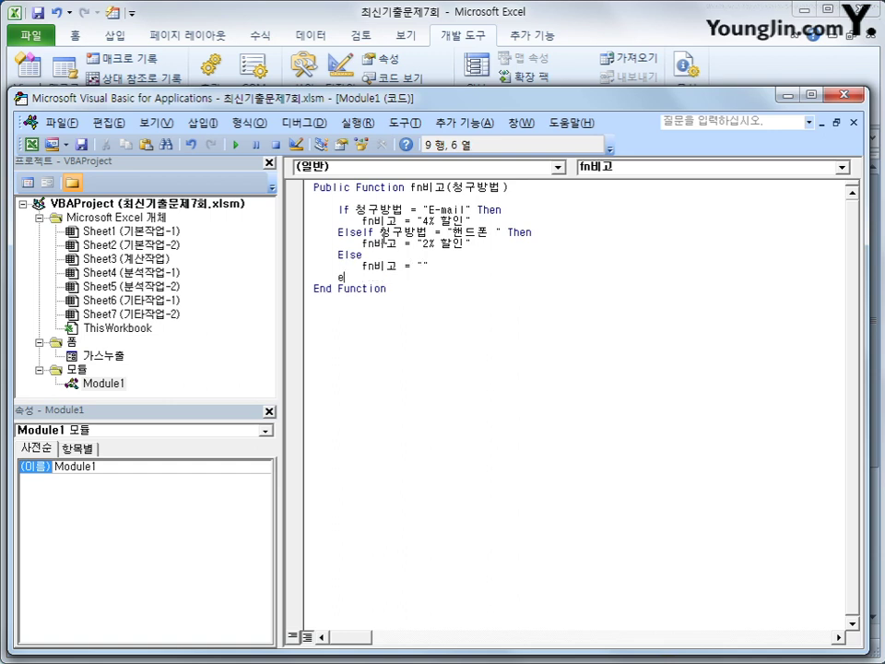
pyautogui.write('nd if')
pyautogui.press('Return')
pyautogui.press('Up')
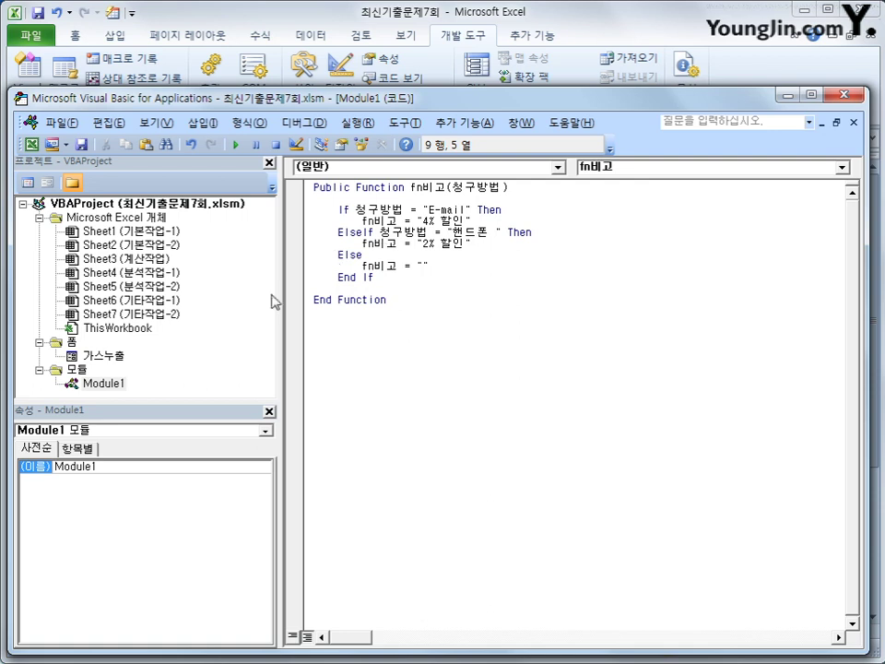
pyautogui.click(417, 309)
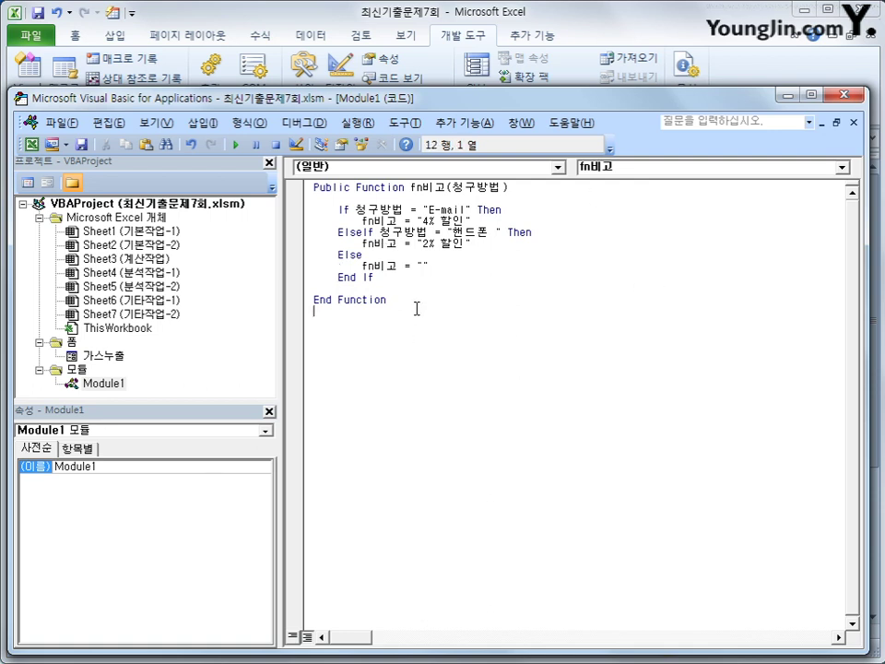
pyautogui.click(842, 95)
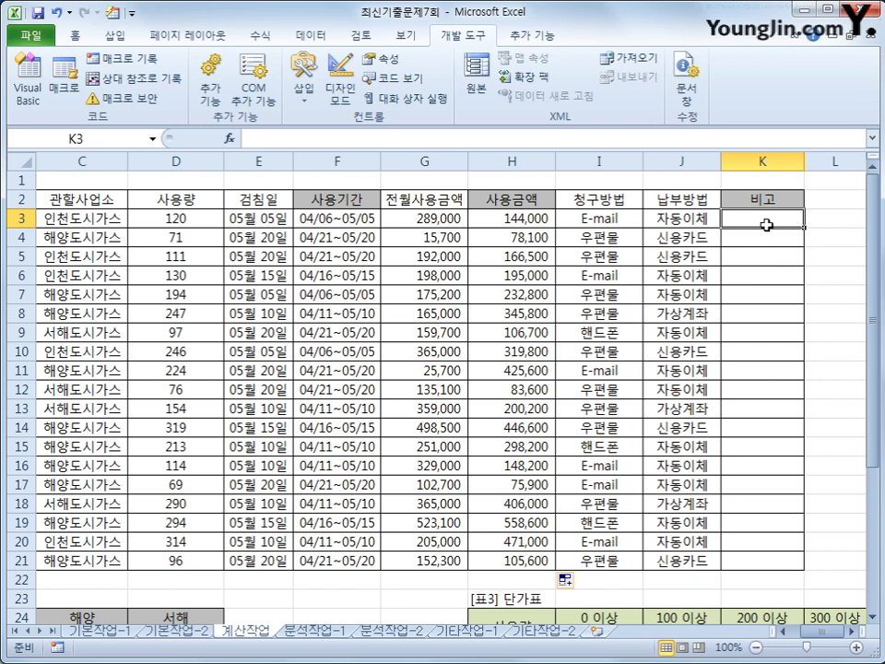
# Enter =fn비고(I3) in K3 via the User Defined functions and fill it down to K21
pyautogui.click(228, 138)
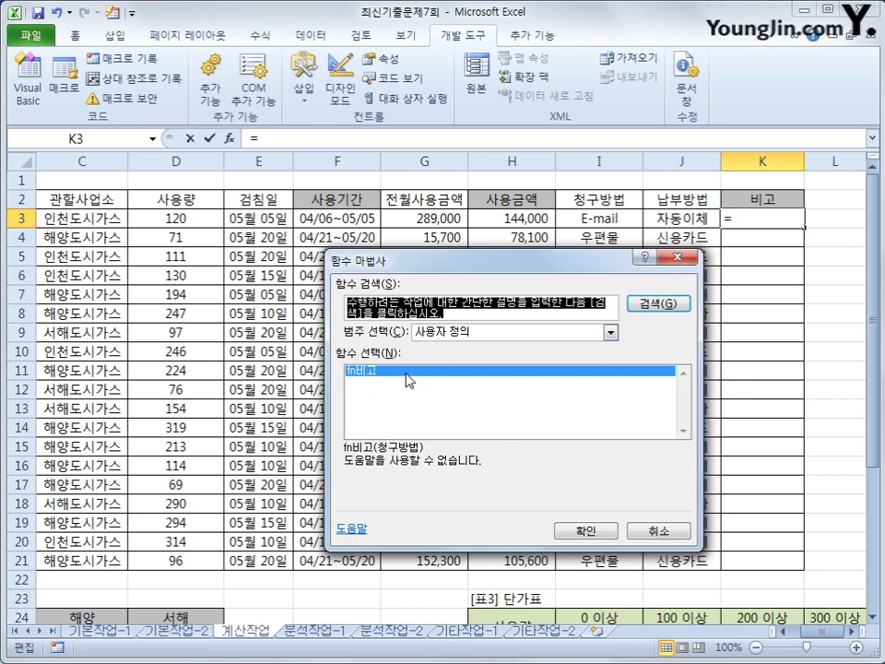
pyautogui.click(581, 530)
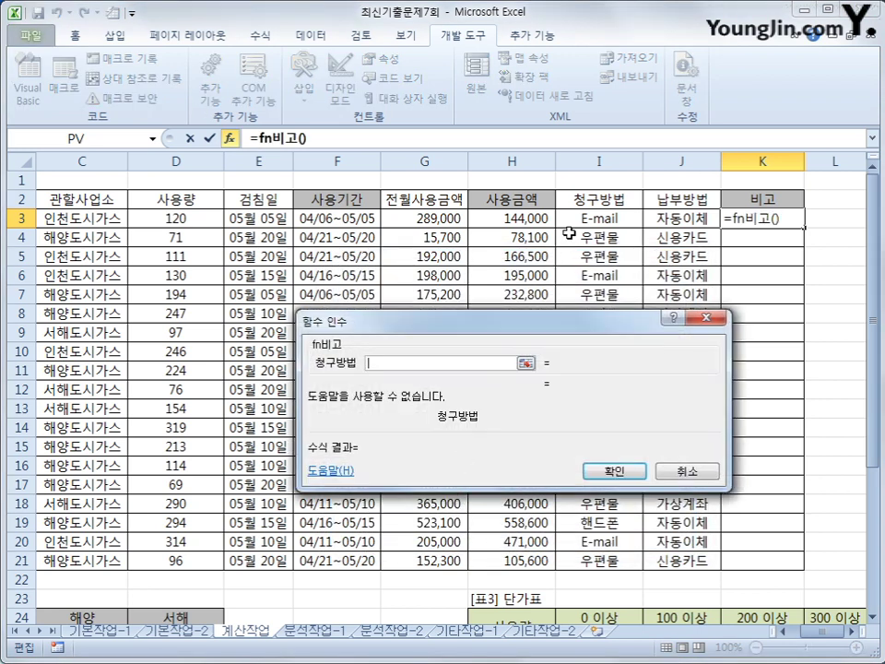
pyautogui.click(608, 221)
pyautogui.click(603, 472)
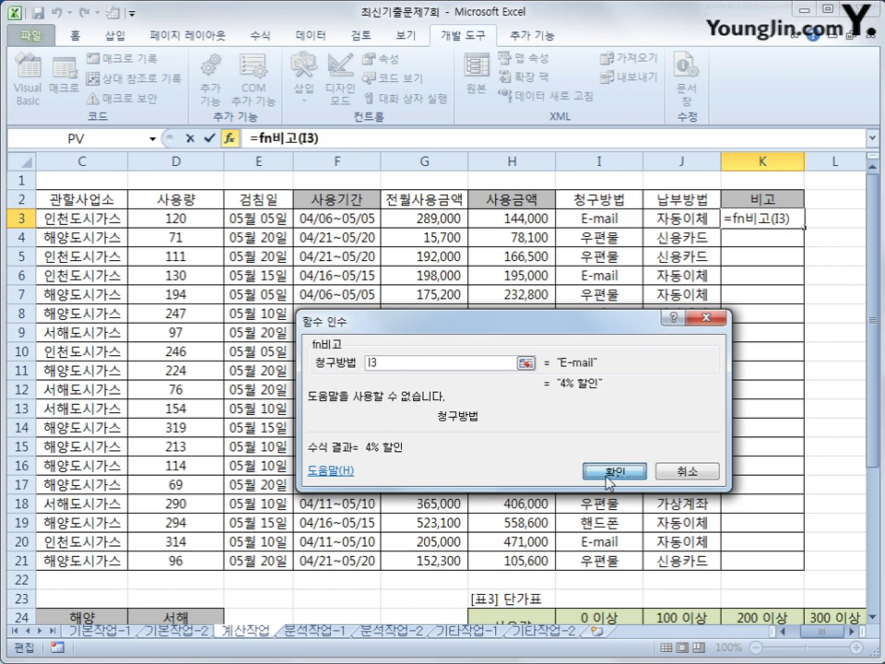
pyautogui.doubleClick(803, 227)
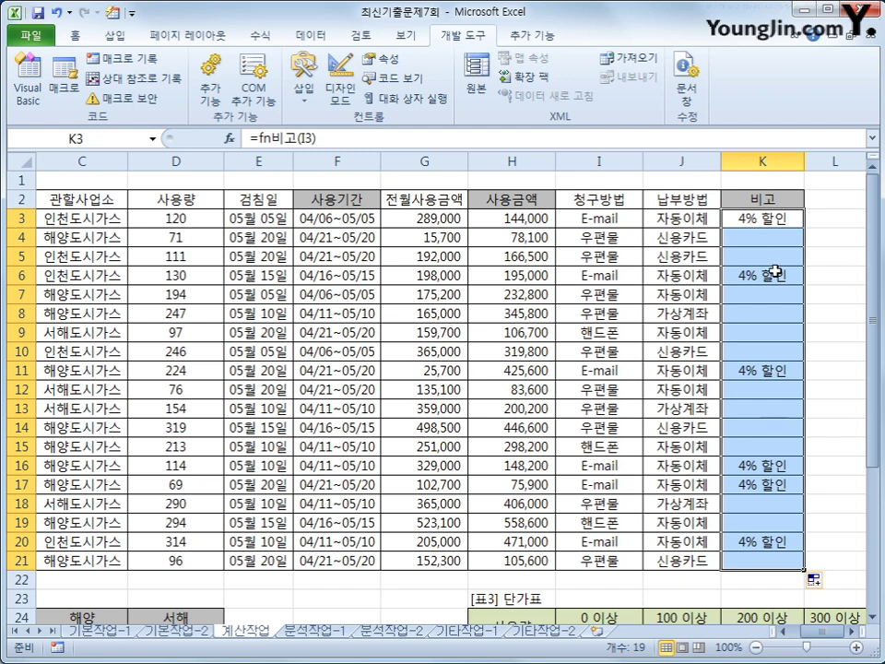
# Remove the extra space after 핸드폰 in fn비고's ElseIf condition in the VBA code
pyautogui.click(12, 72)
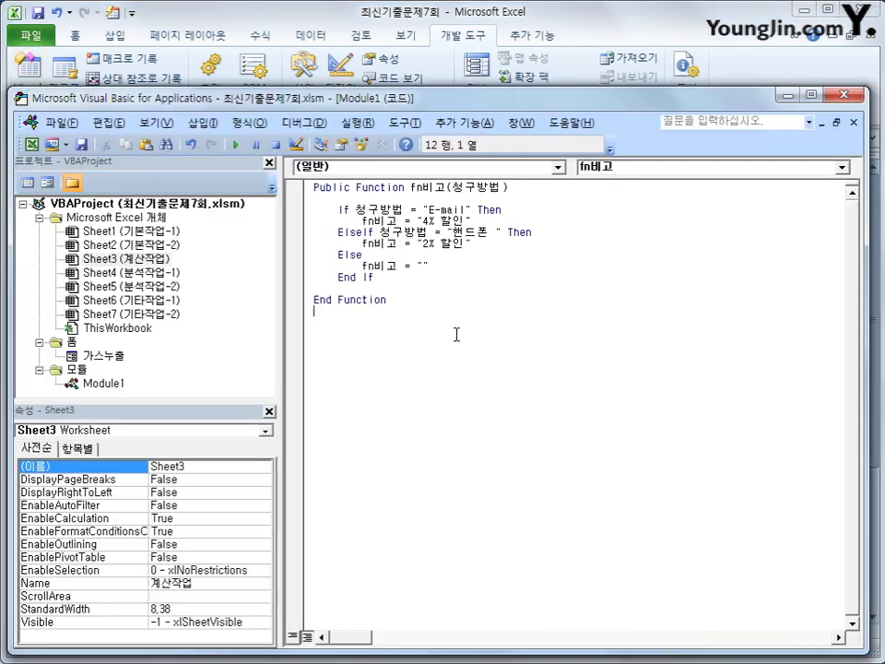
pyautogui.click(507, 234)
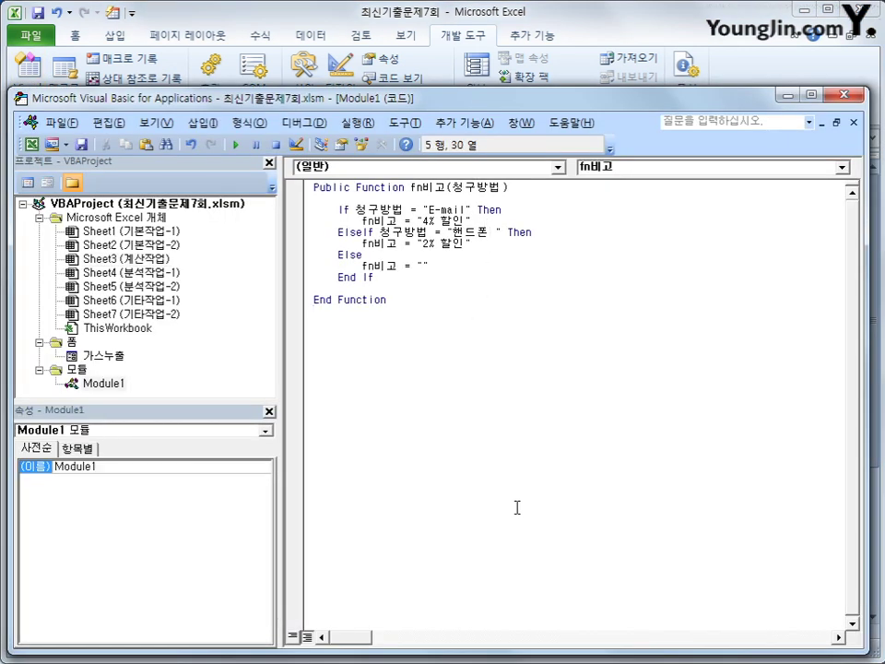
pyautogui.click(499, 234)
pyautogui.click(856, 95)
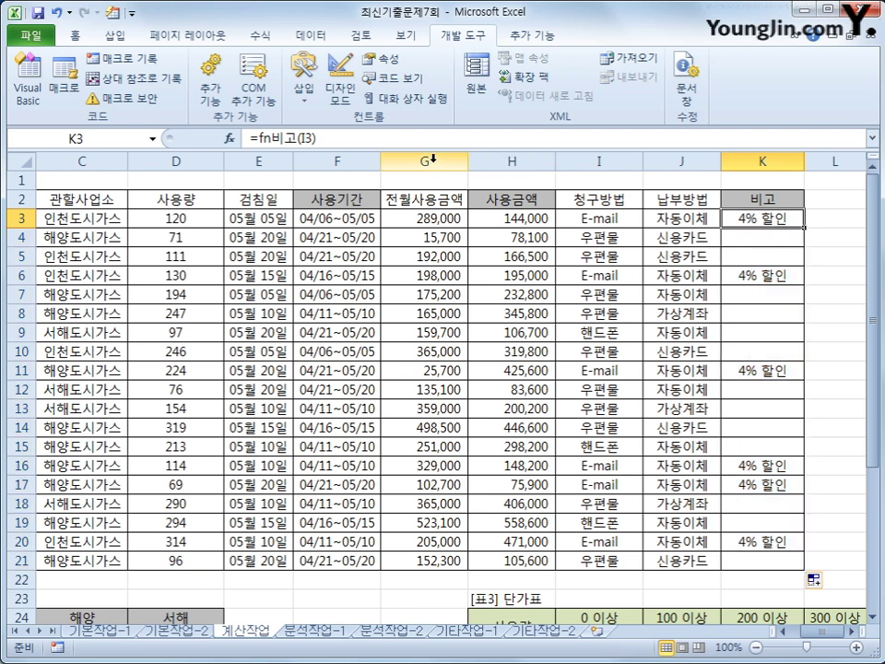
# Re-enter the K3 formula and refill it down to K21 so results recalculate
pyautogui.click(424, 136)
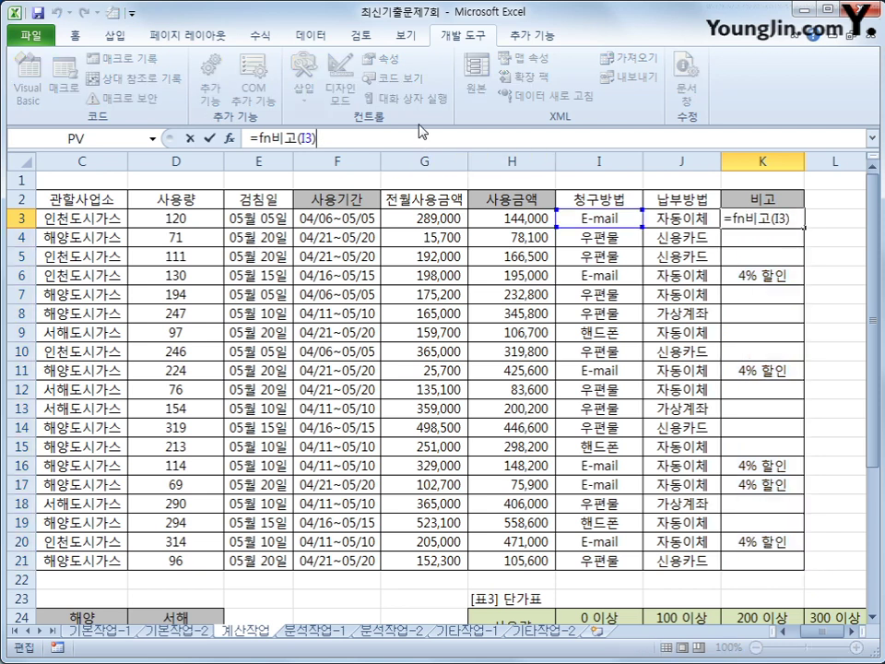
pyautogui.press('Return')
pyautogui.click(783, 219)
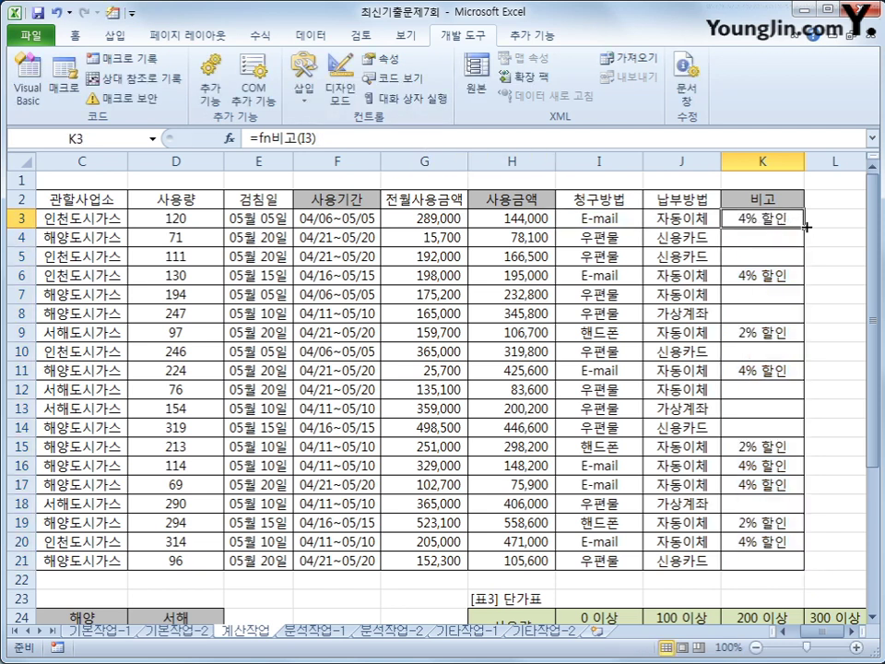
pyautogui.doubleClick(800, 224)
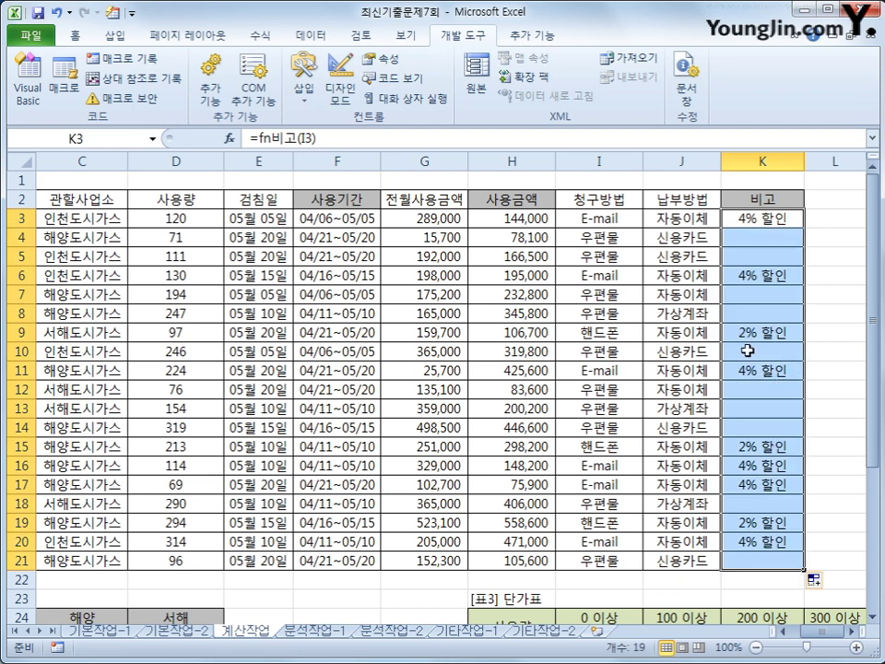
# Spot-check the 비고 results in rows 4, 5, 7, 9, 10, 13 and 14
pyautogui.click(779, 221)
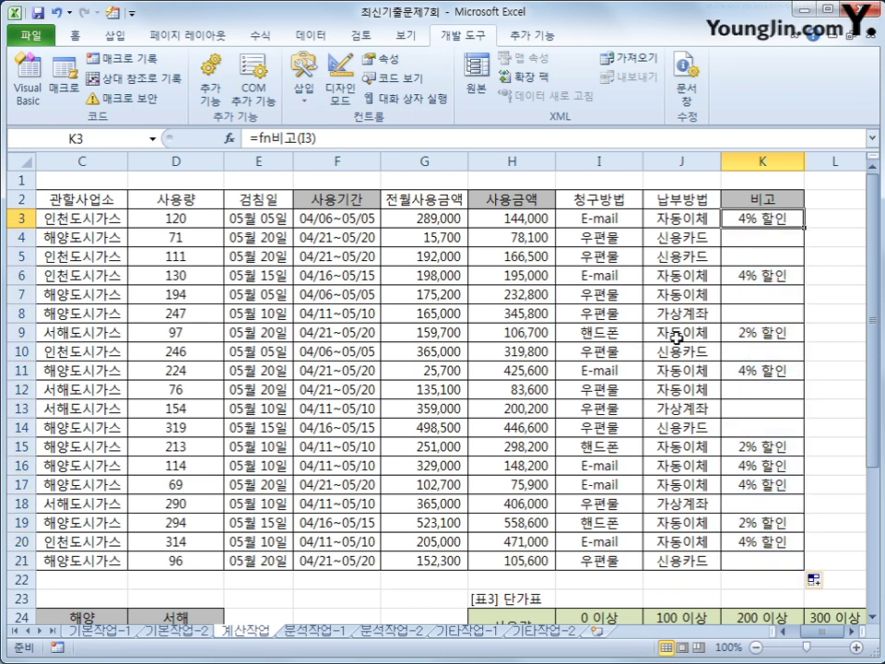
pyautogui.moveTo(599, 333); pyautogui.dragTo(731, 333)
pyautogui.click(761, 294)
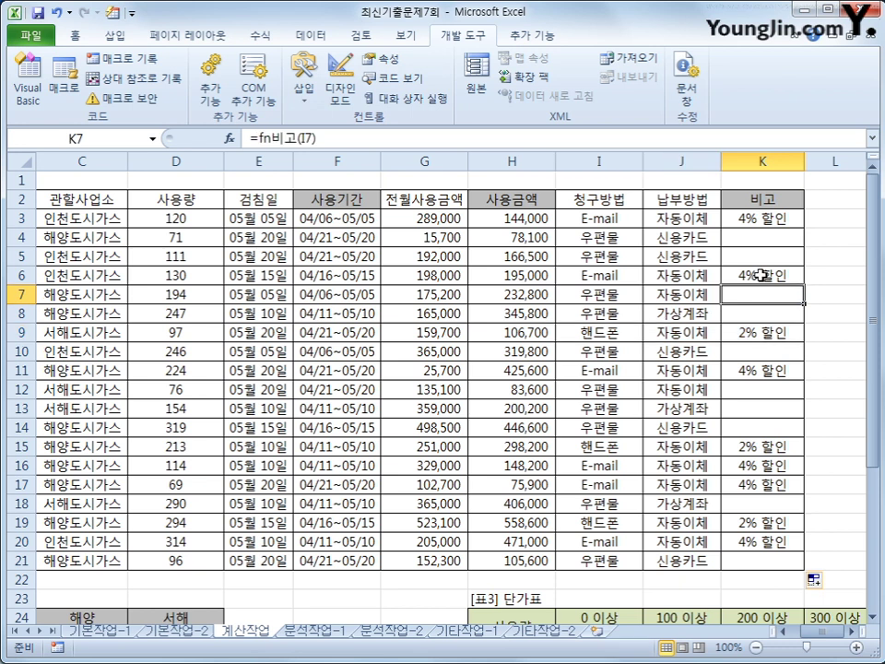
pyautogui.click(763, 237)
pyautogui.click(761, 258)
pyautogui.click(753, 354)
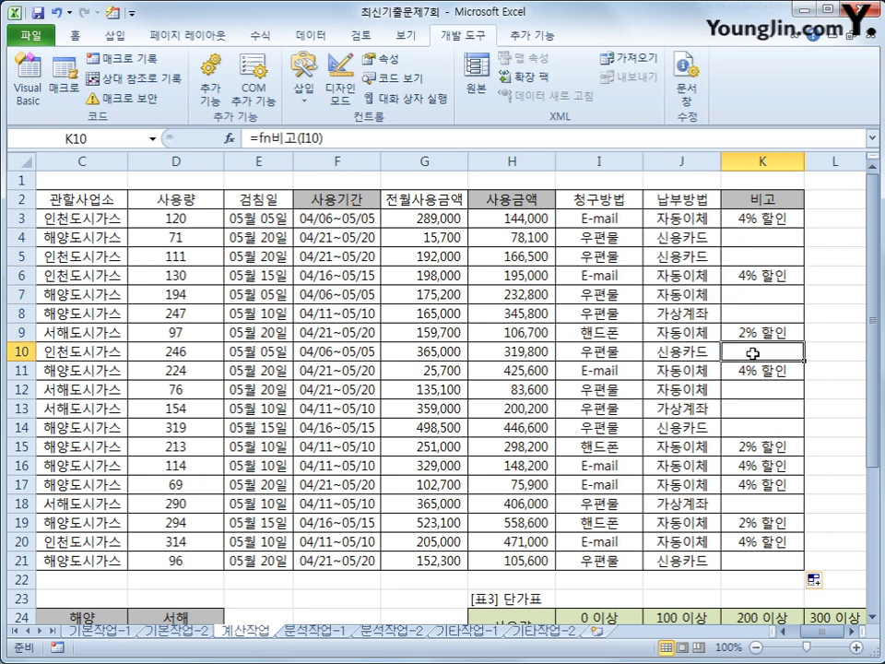
pyautogui.click(752, 408)
pyautogui.click(755, 424)
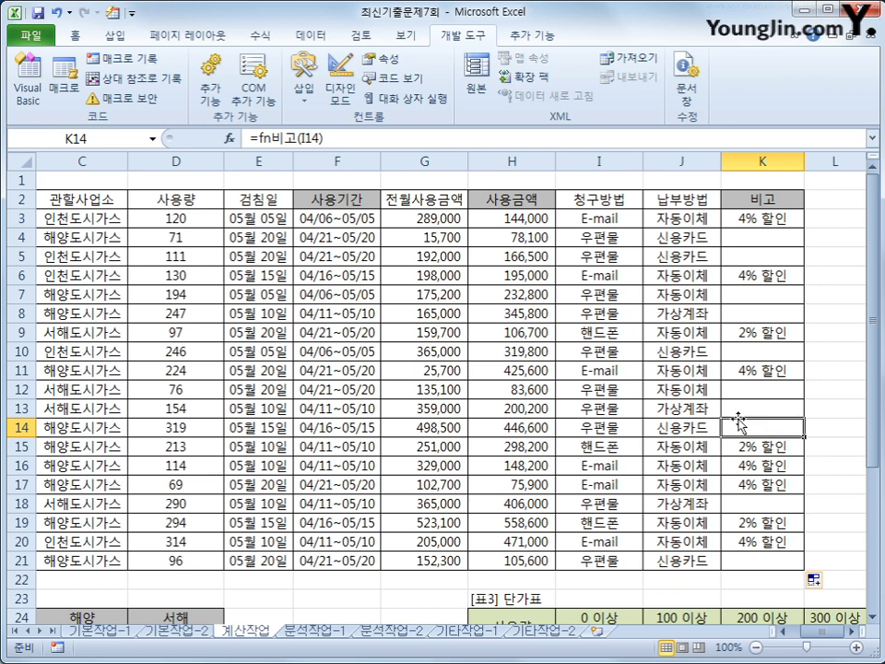
# Scroll down to 표2 and select its first result cell, B25
pyautogui.scroll(-2, 738, 418)
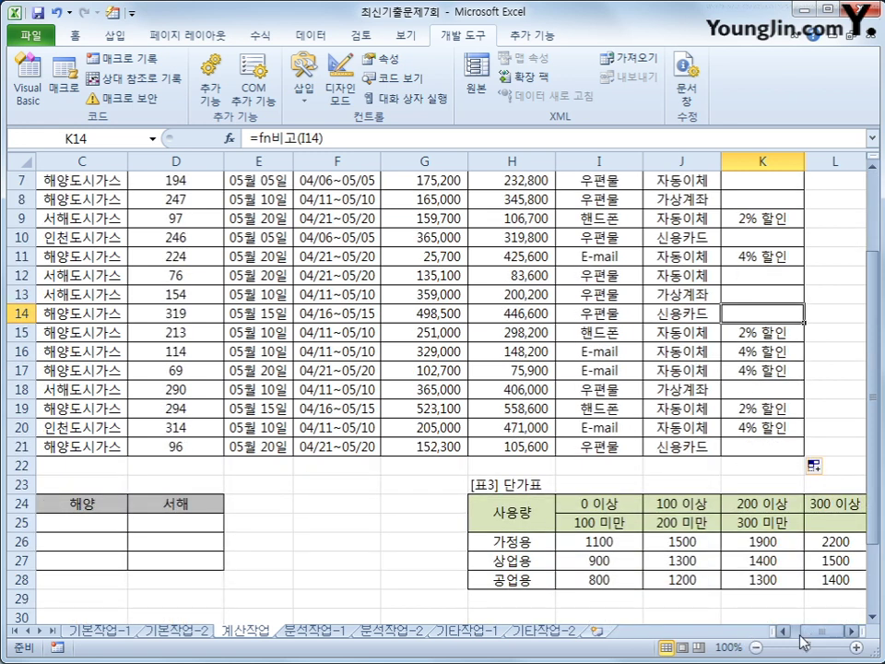
pyautogui.moveTo(811, 639); pyautogui.dragTo(780, 633)
pyautogui.click(188, 527)
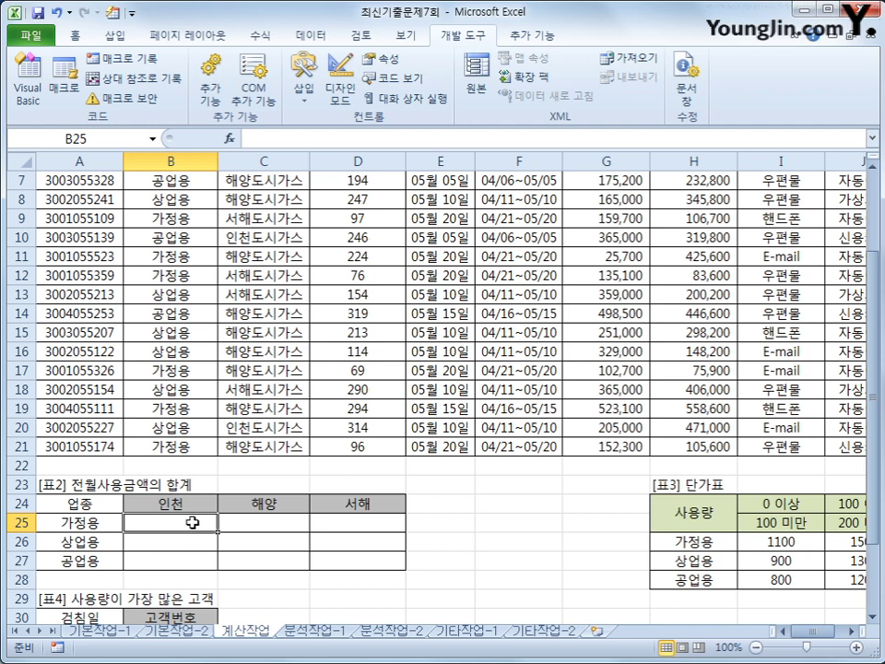
pyautogui.moveTo(188, 532); pyautogui.dragTo(318, 561)
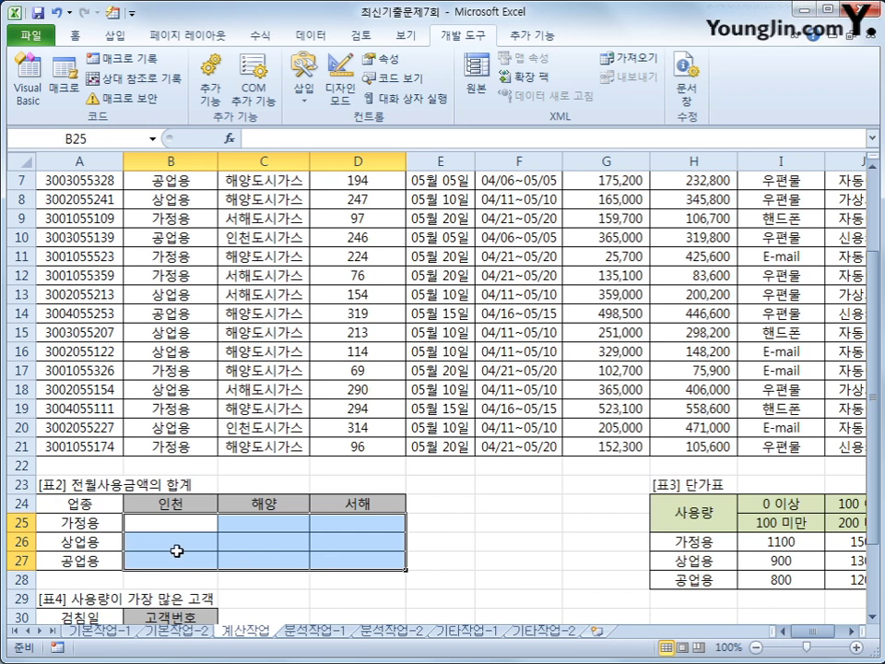
pyautogui.click(154, 521)
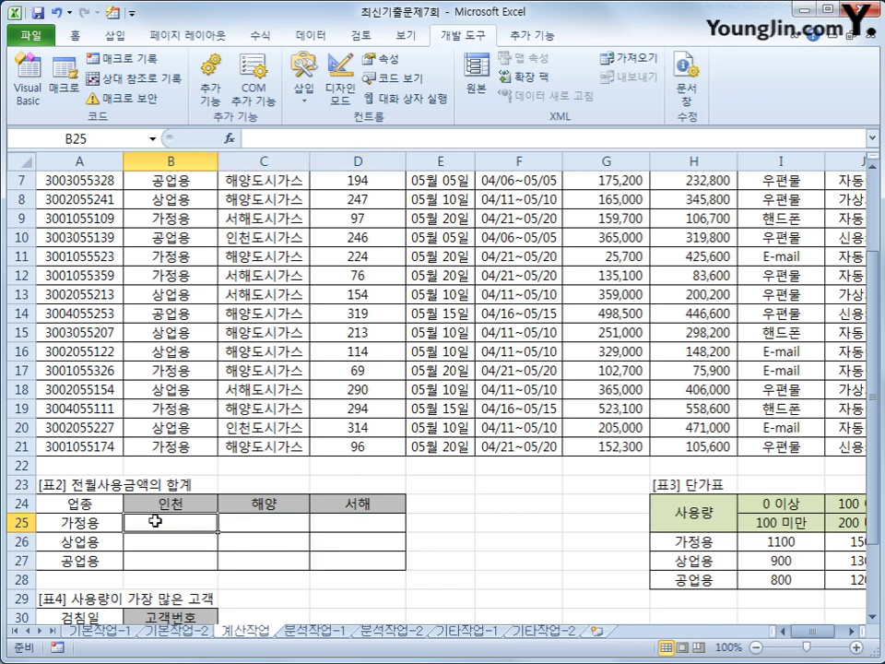
# Start B25's formula as =sum(($B$3:$B$21=A25, testing 업종 against the row label
pyautogui.write('=sum(')
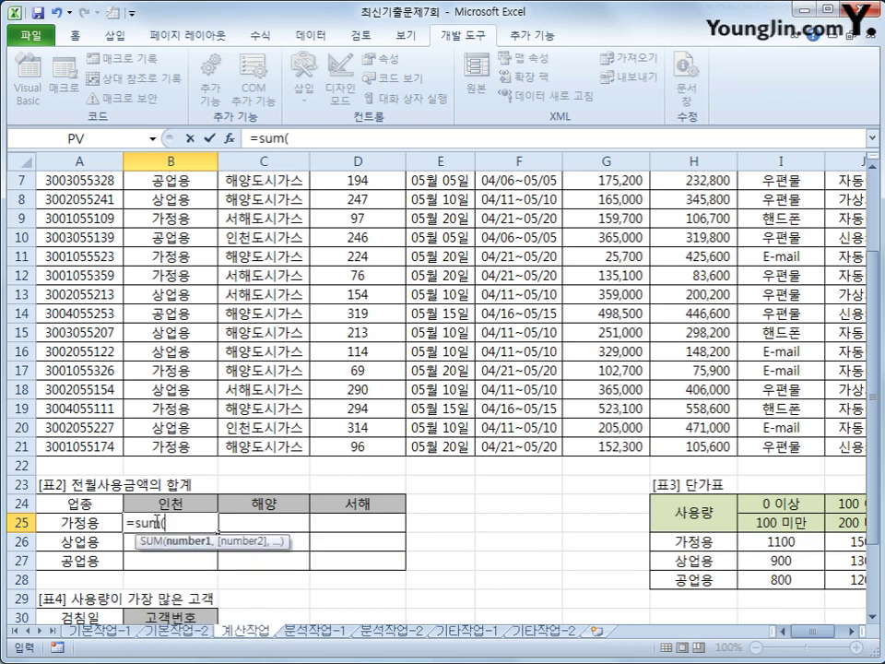
pyautogui.write('(')
pyautogui.scroll(2, 143, 446)
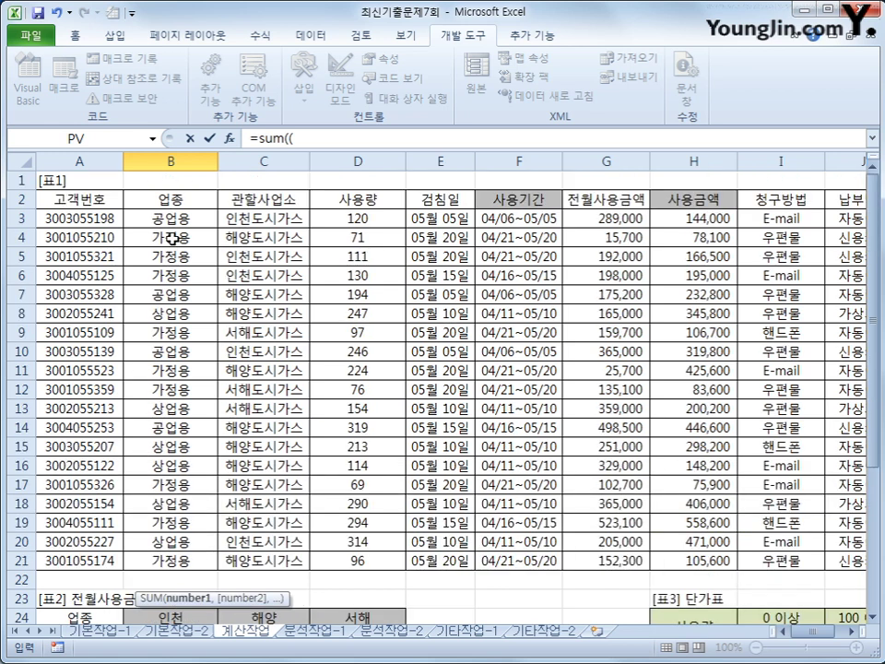
pyautogui.moveTo(171, 221); pyautogui.dragTo(170, 563)
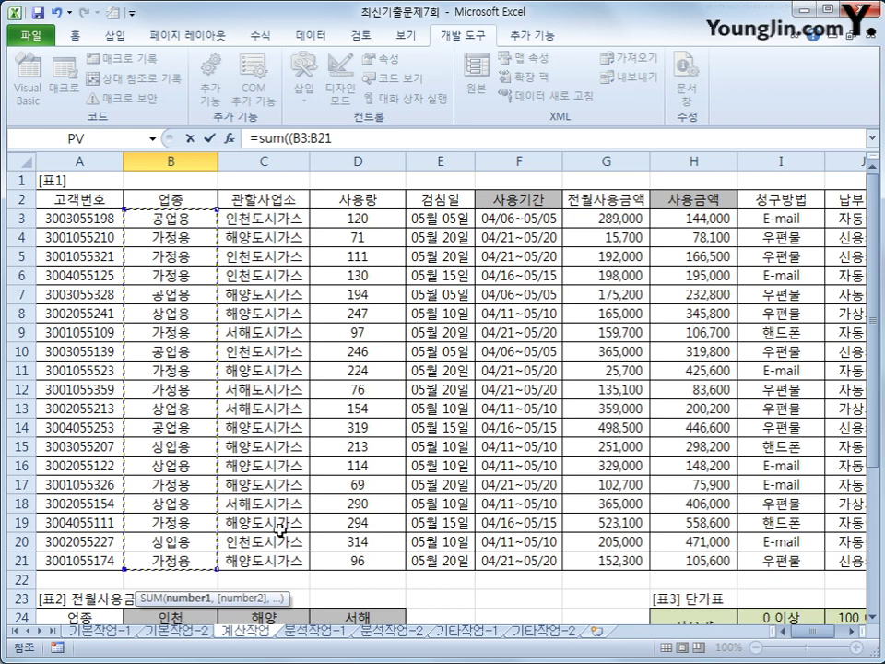
pyautogui.press('F4')
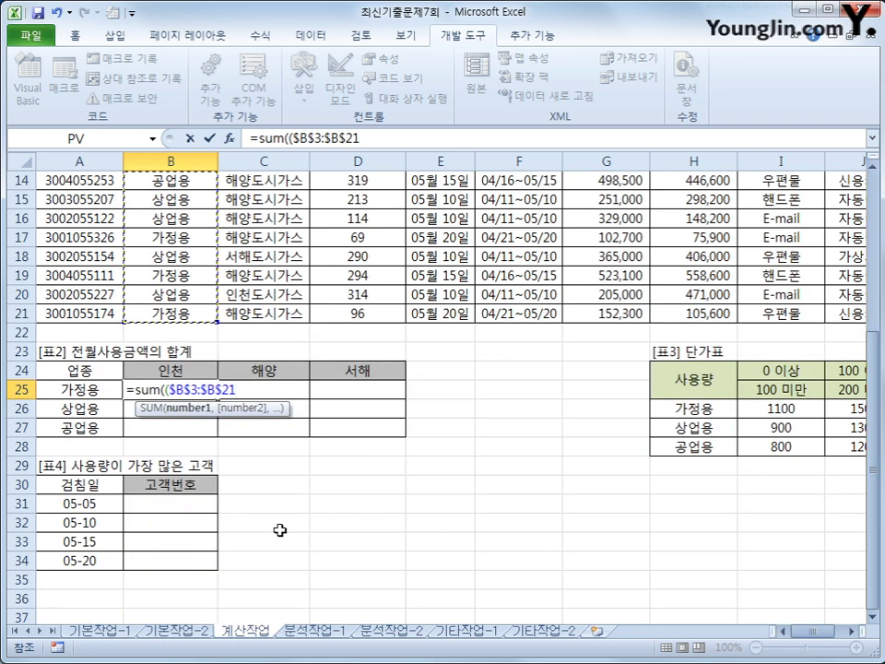
pyautogui.write('=')
pyautogui.press('Left')
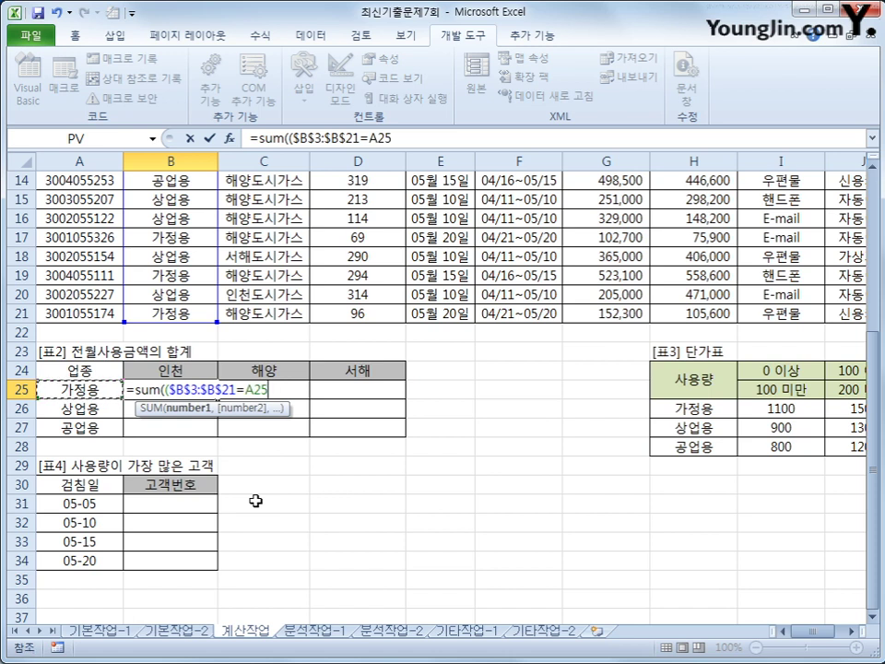
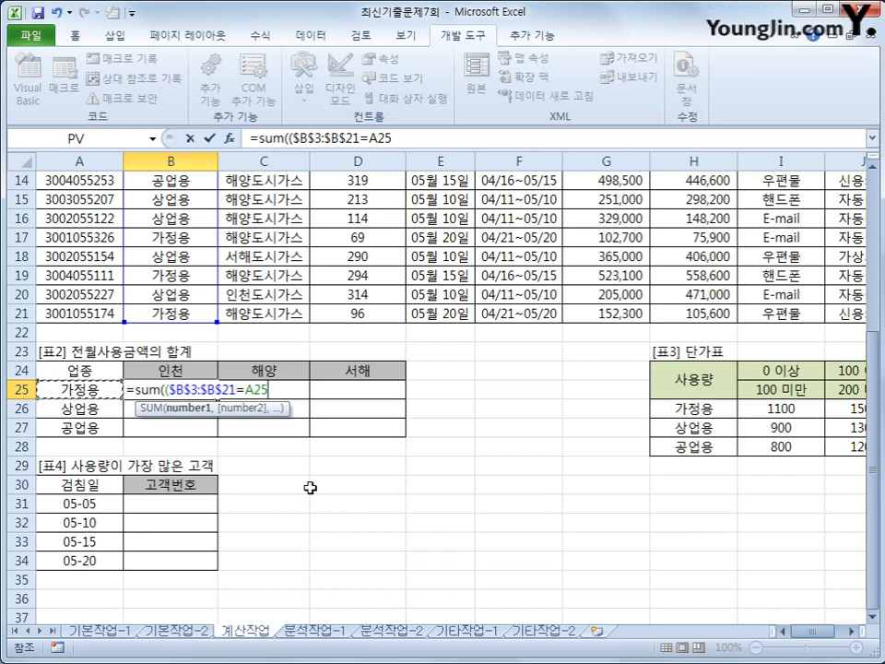
# Finish the first condition of B25's formula with the mixed reference $A25
pyautogui.press('F4')
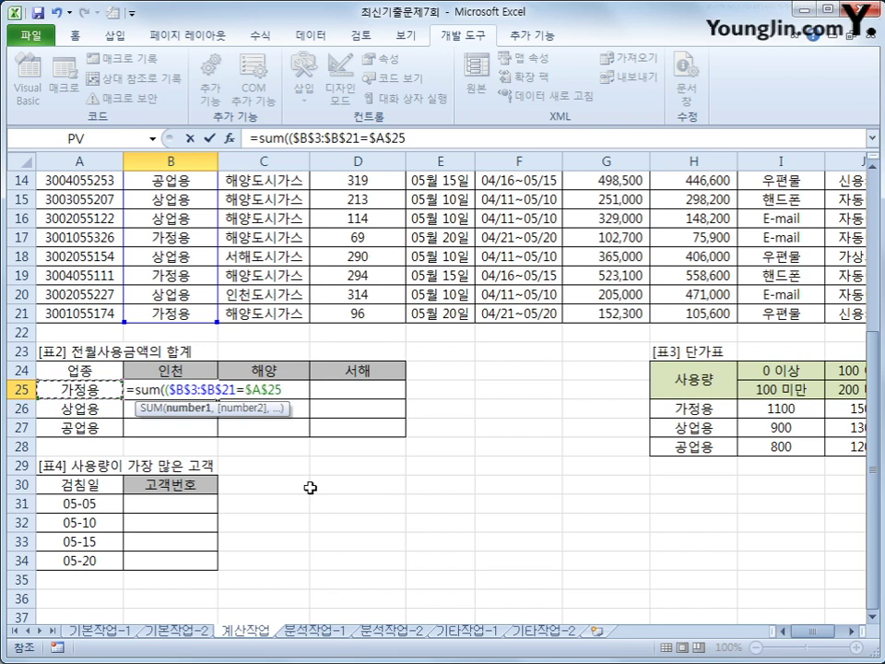
pyautogui.press('F4')
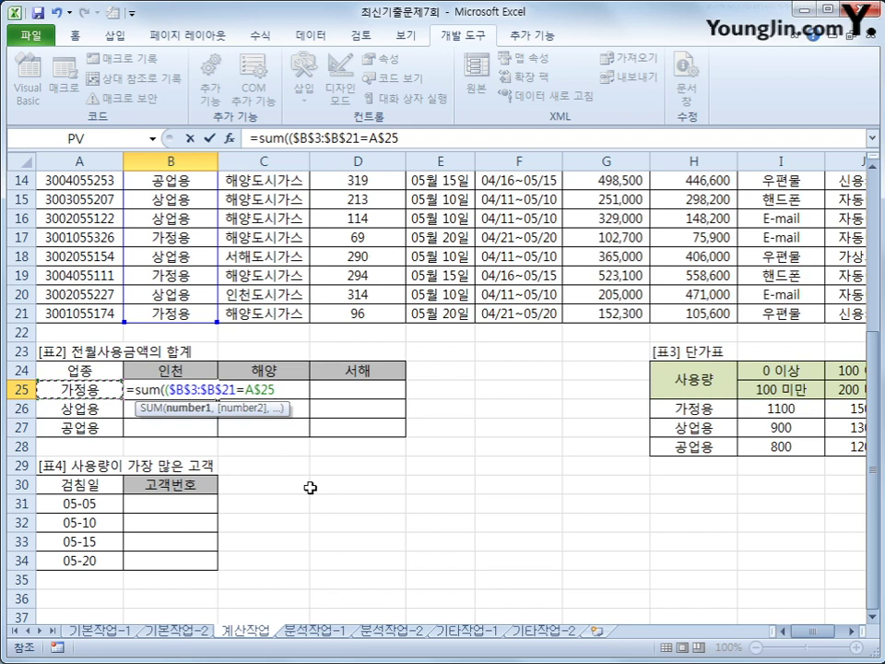
pyautogui.press('F4')
pyautogui.write(')*')
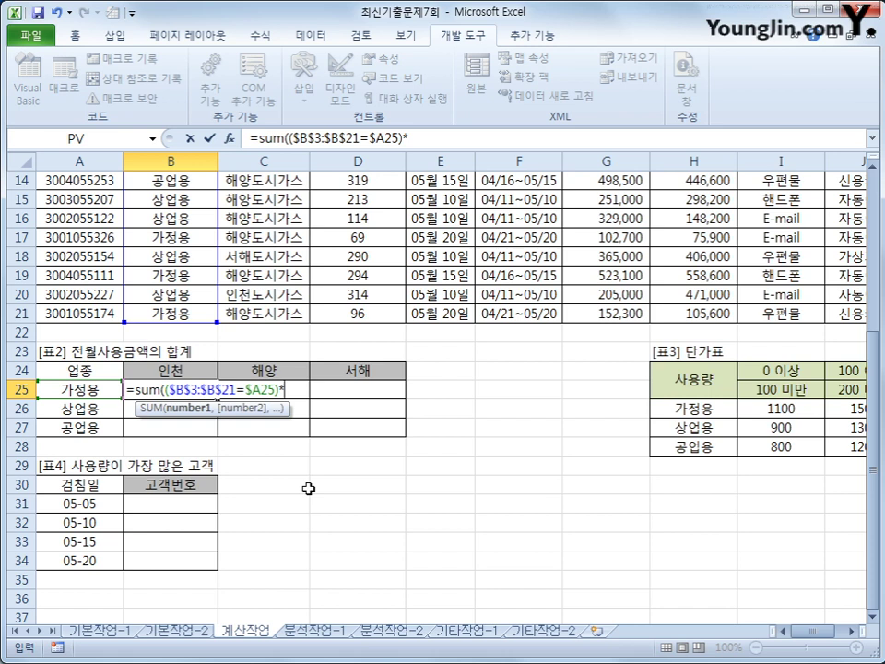
pyautogui.scroll(5, 308, 489)
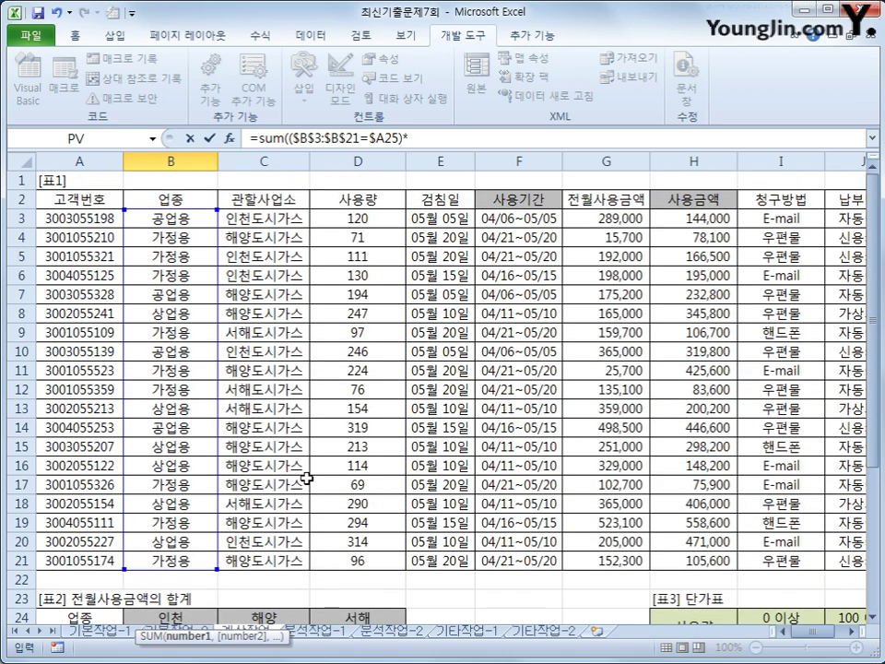
pyautogui.scroll(-2, 306, 478)
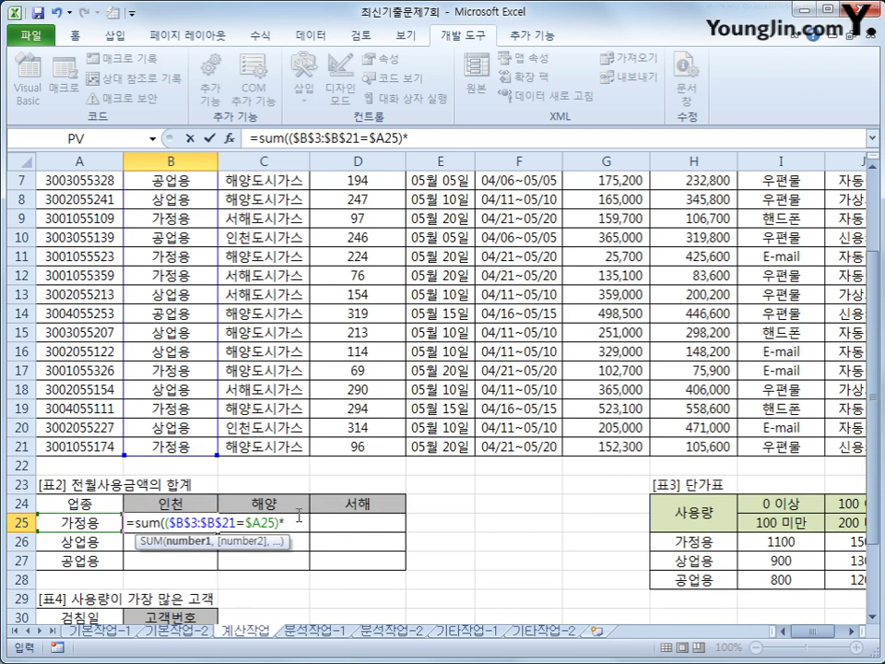
# Add the condition LEFT($C$3:$C$21,2)=B$24 to the formula
pyautogui.write('(left(')
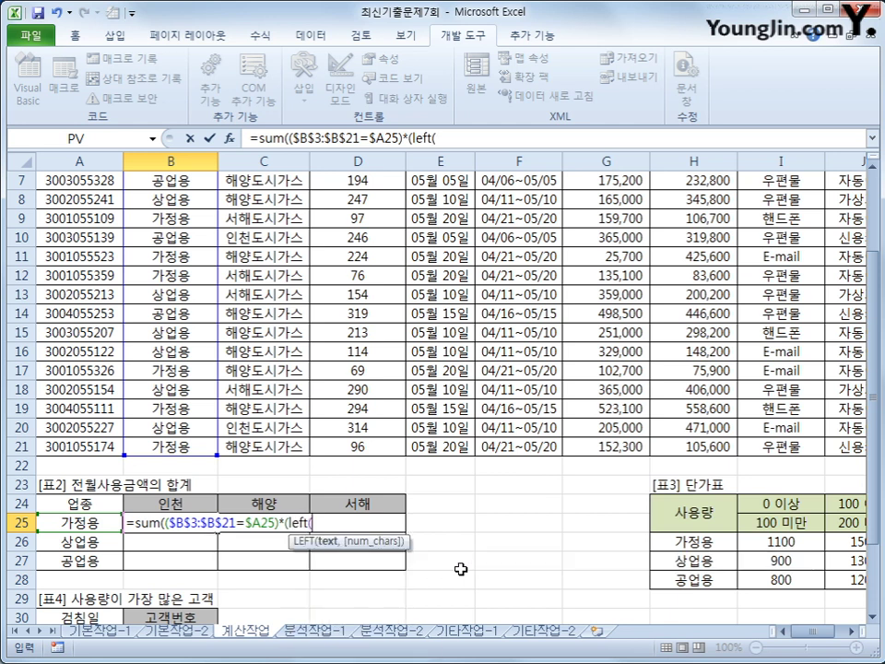
pyautogui.scroll(2, 359, 406)
pyautogui.moveTo(263, 219); pyautogui.dragTo(276, 557)
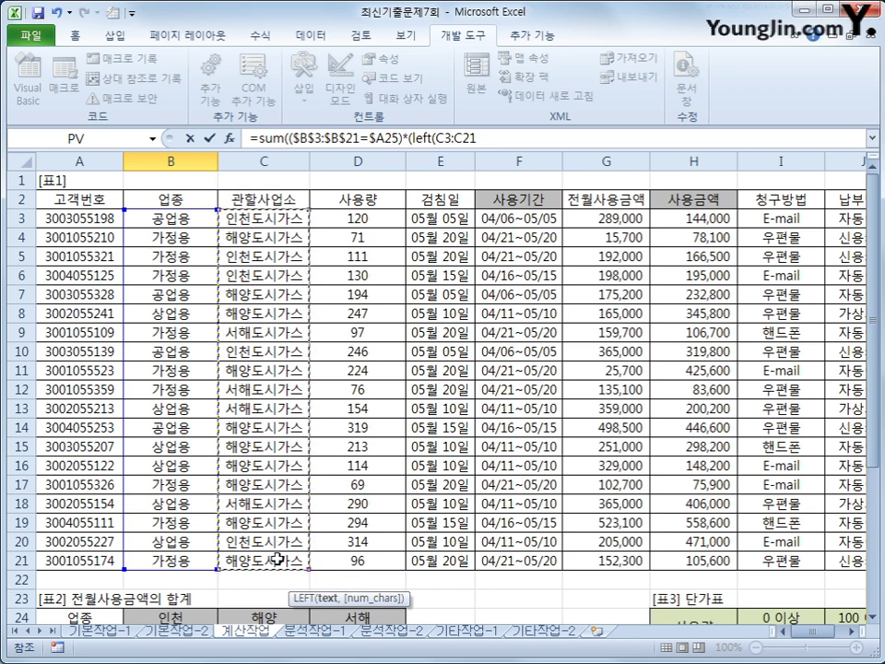
pyautogui.press('F4')
pyautogui.write(',2)')
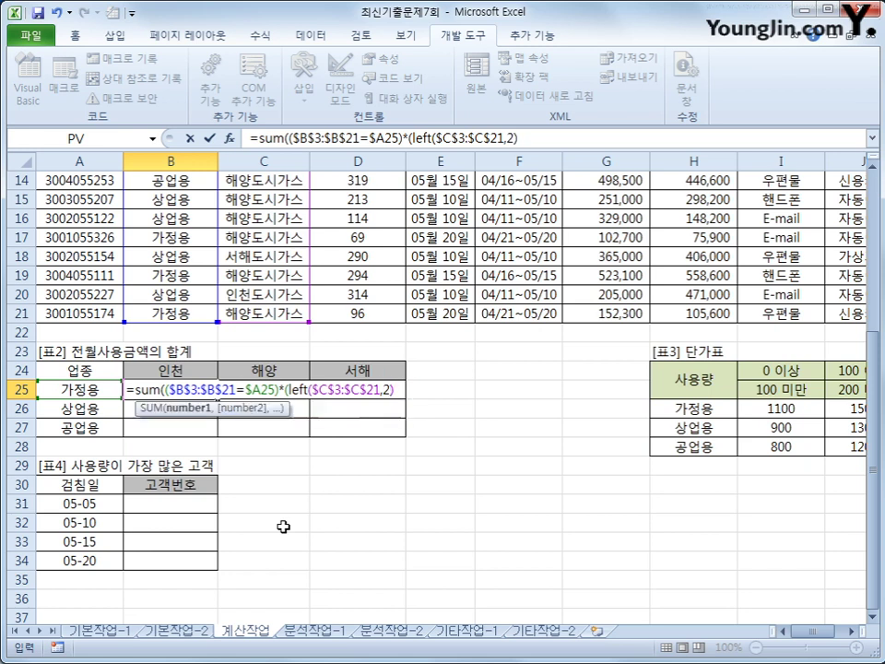
pyautogui.write('=')
pyautogui.click(201, 369)
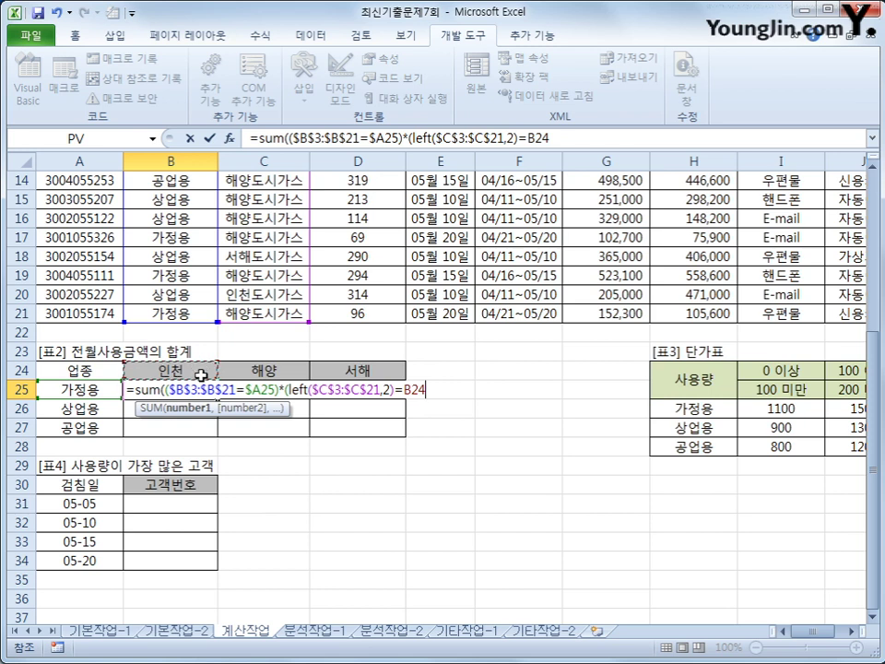
pyautogui.press('F4')
pyautogui.press('F4')
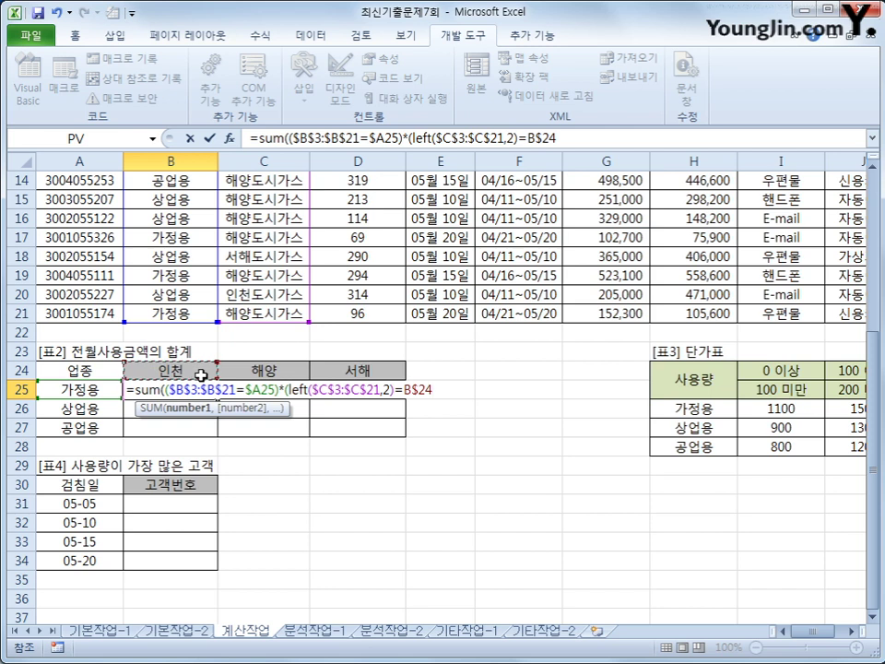
pyautogui.write(')*')
# Multiply by $G$3:$G$21 and enter the formula as an array formula
pyautogui.scroll(2, 336, 470)
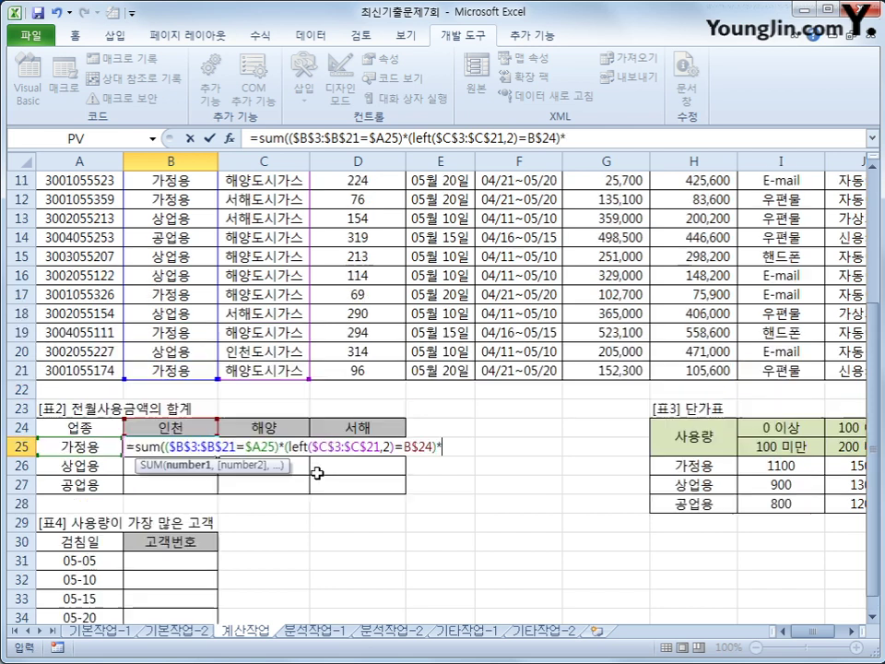
pyautogui.scroll(3, 473, 497)
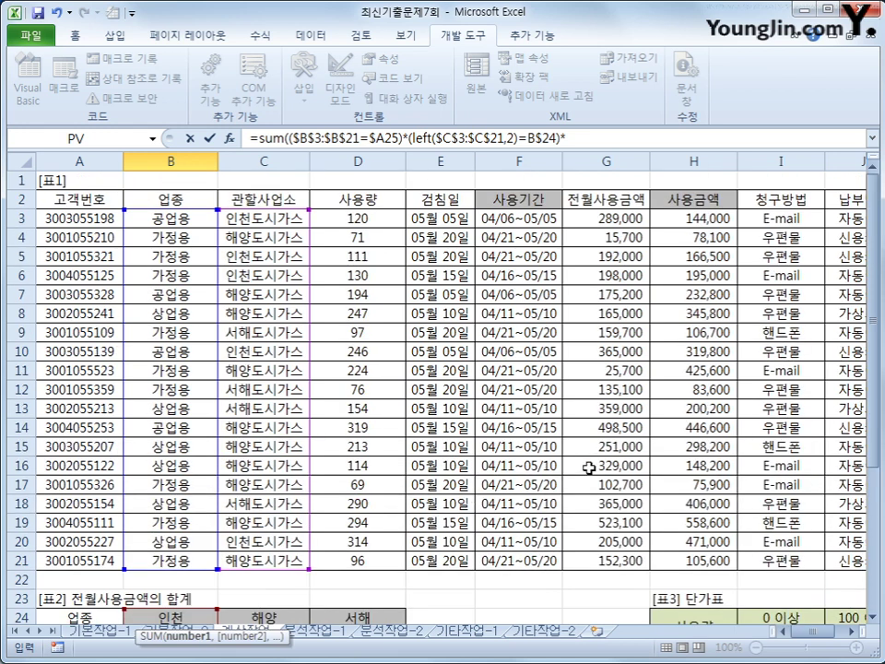
pyautogui.moveTo(601, 216); pyautogui.dragTo(601, 557)
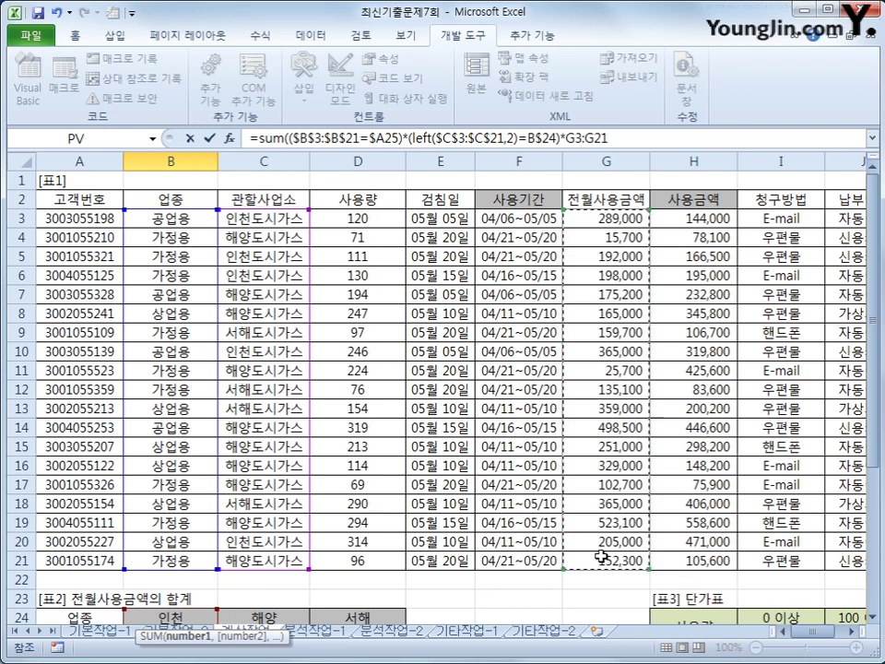
pyautogui.press('F4')
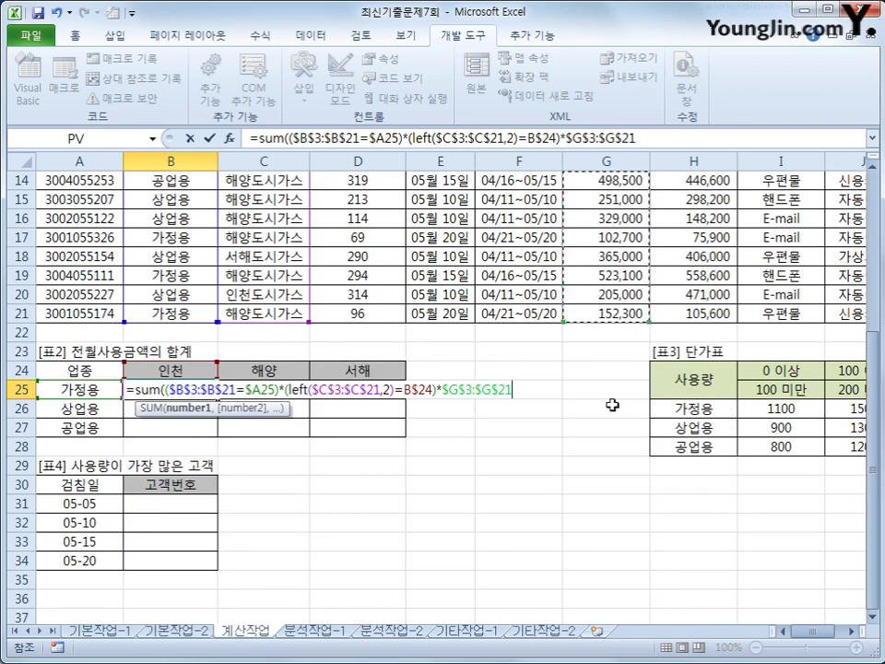
pyautogui.write(')')
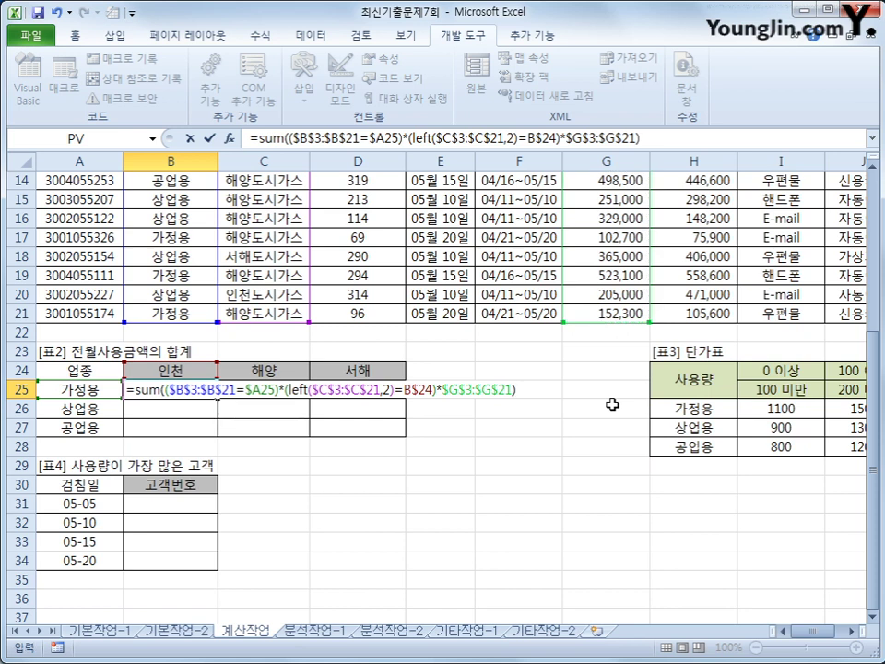
pyautogui.hotkey('ctrl', 'shift', 'Return')
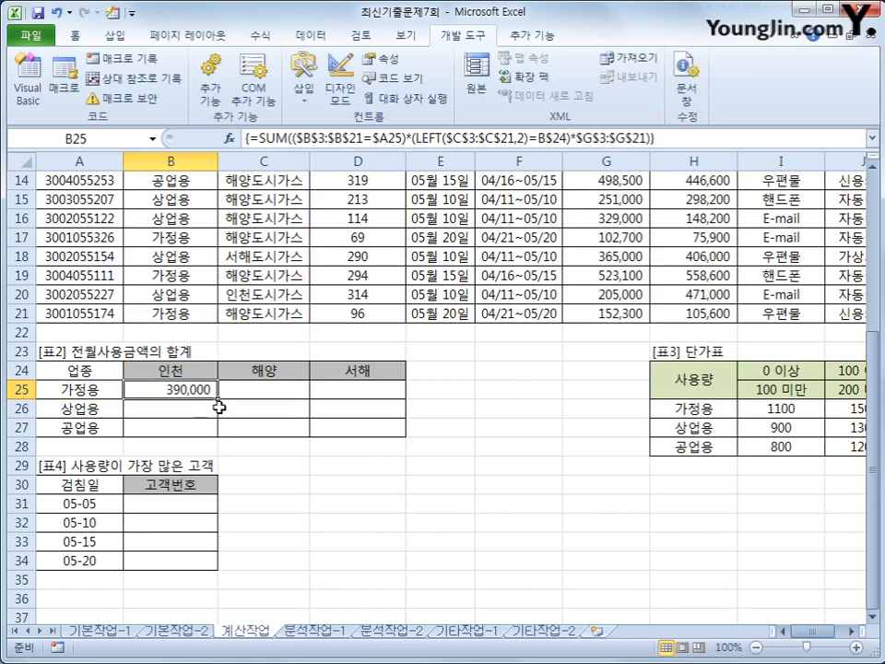
# Fill B25's array formula across B25:D27 and check the copy in D27
pyautogui.moveTo(217, 398); pyautogui.dragTo(374, 442)
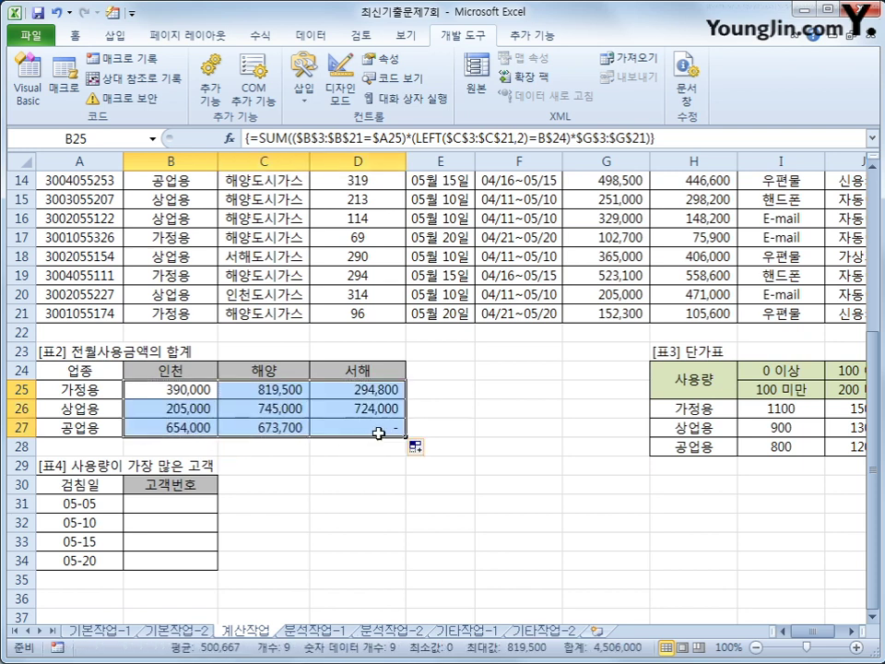
pyautogui.click(379, 433)
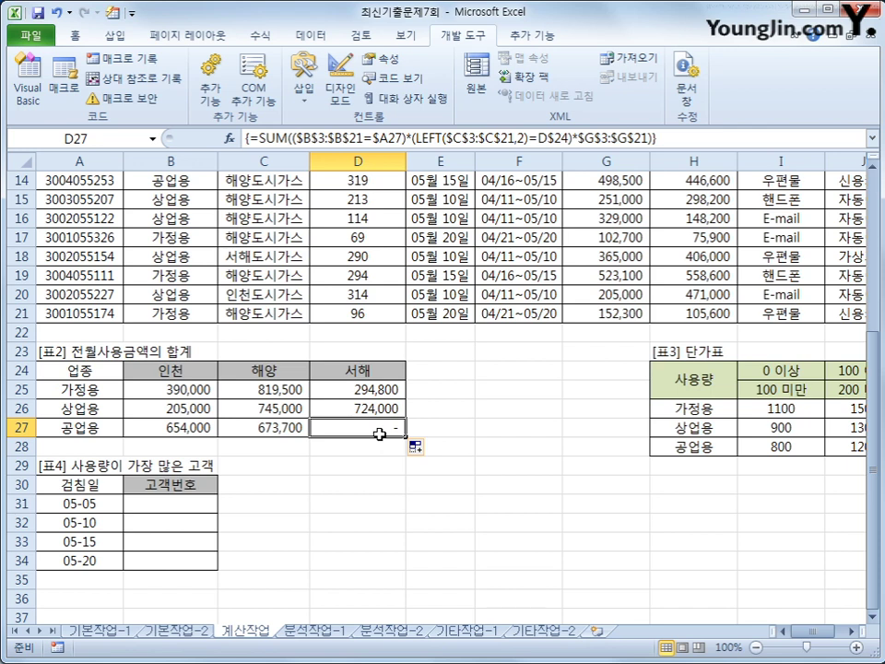
pyautogui.click(200, 498)
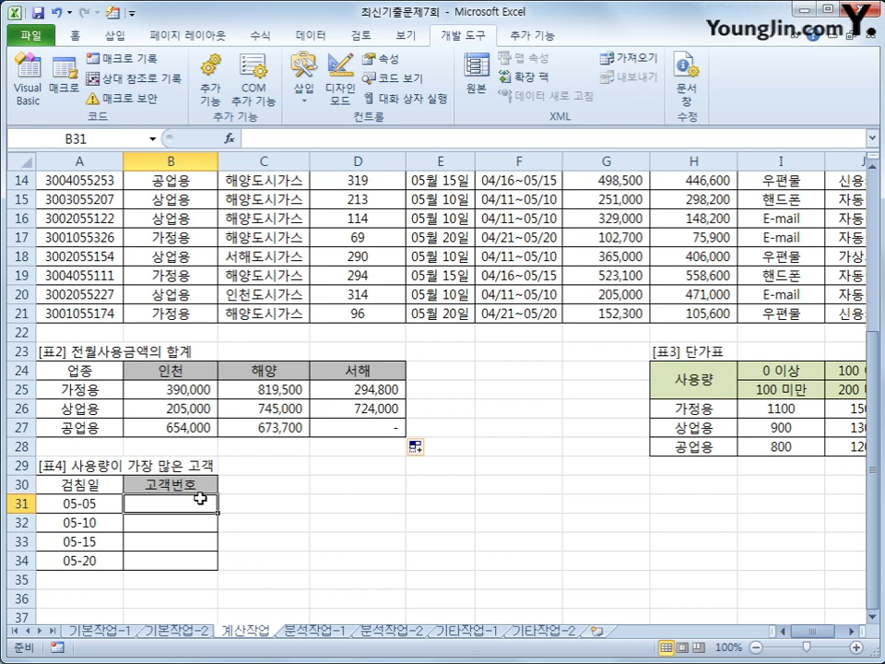
pyautogui.moveTo(109, 508); pyautogui.dragTo(102, 564)
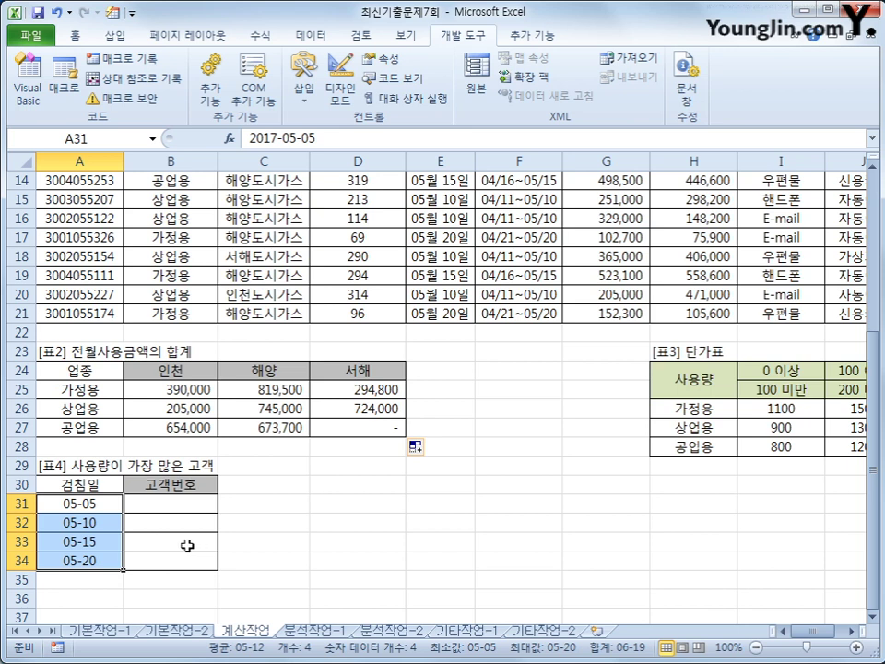
pyautogui.click(171, 507)
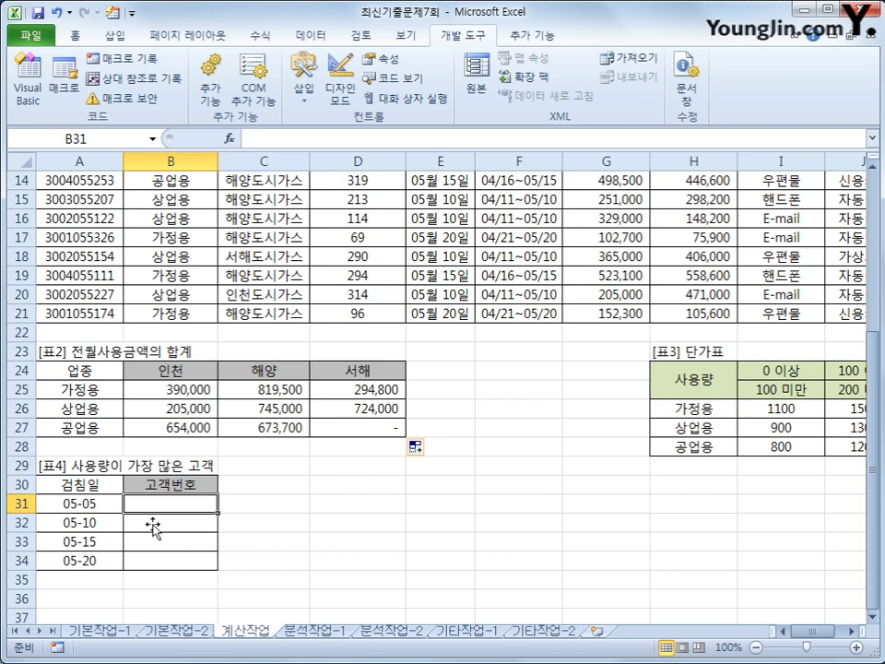
pyautogui.scroll(5, 83, 276)
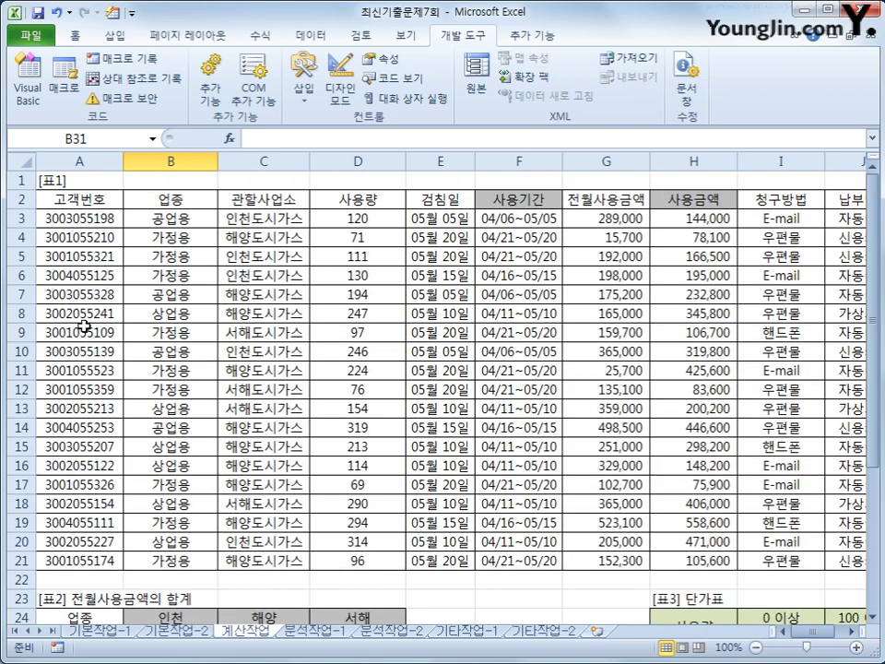
pyautogui.scroll(-4, 101, 388)
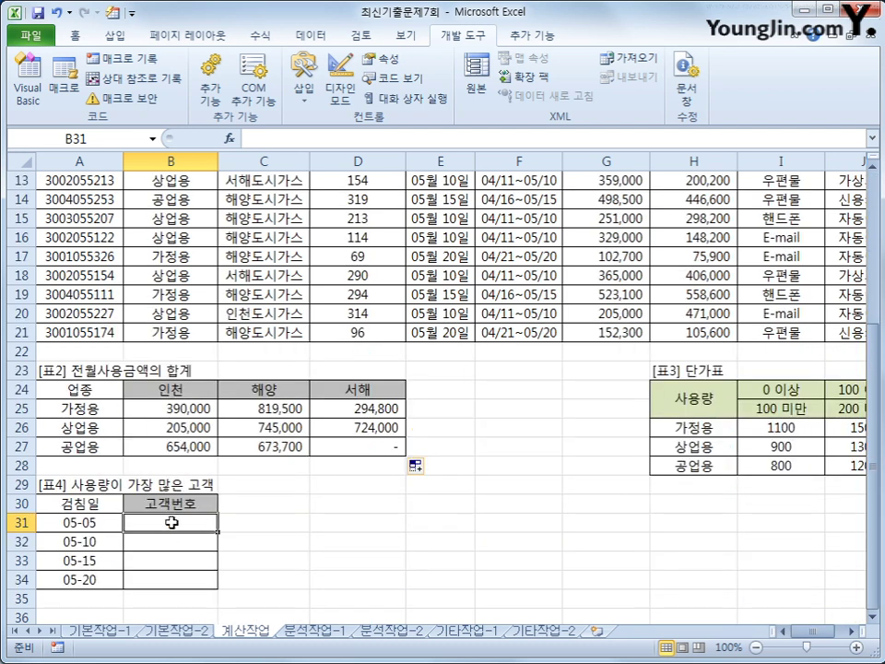
# Start B31's formula with INDEX over the customer numbers $A$3:$A$21
pyautogui.write('=in')
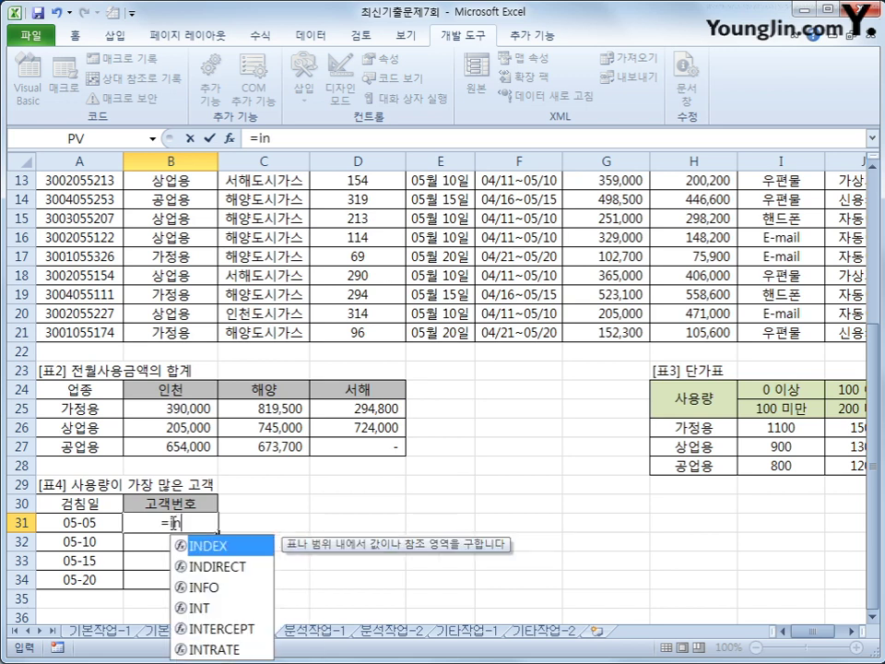
pyautogui.press('Tab')
pyautogui.scroll(4, 134, 391)
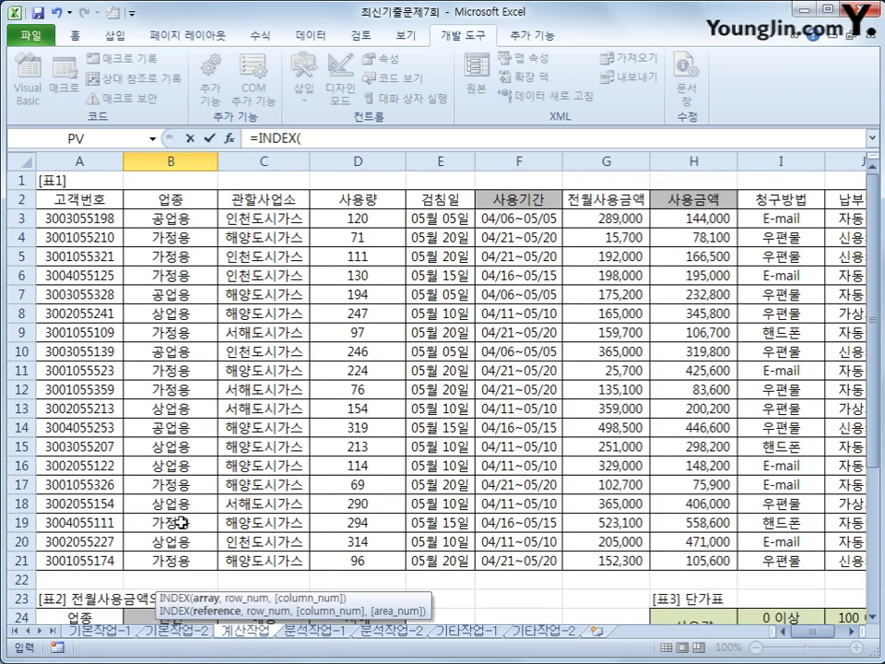
pyautogui.moveTo(58, 219); pyautogui.dragTo(74, 560)
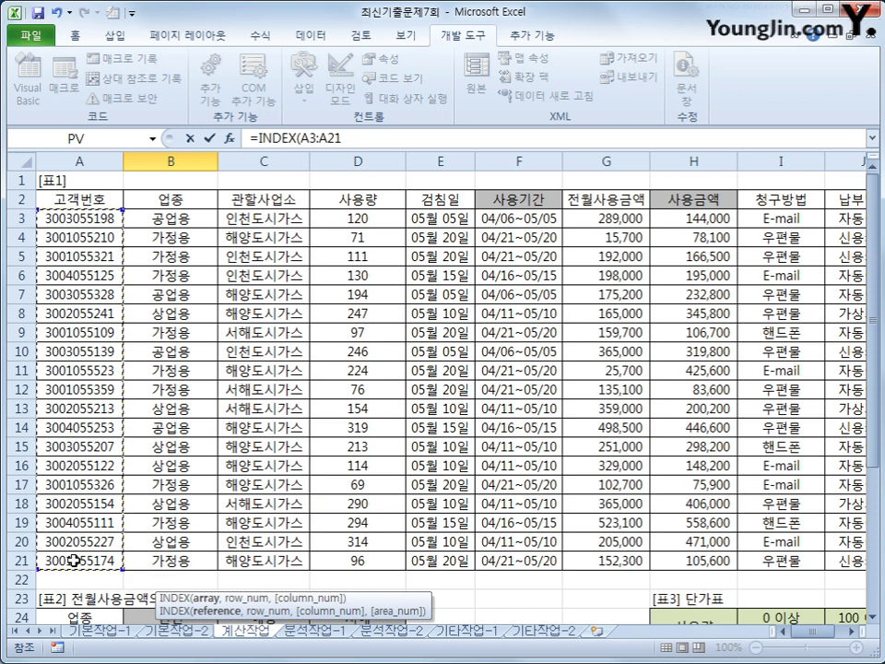
pyautogui.press('F4')
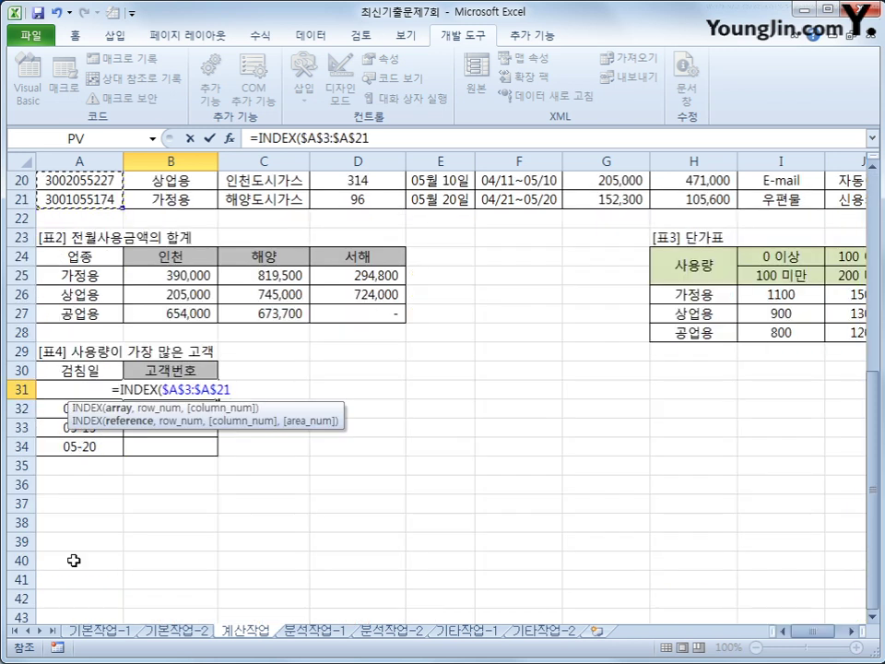
pyautogui.write(',')
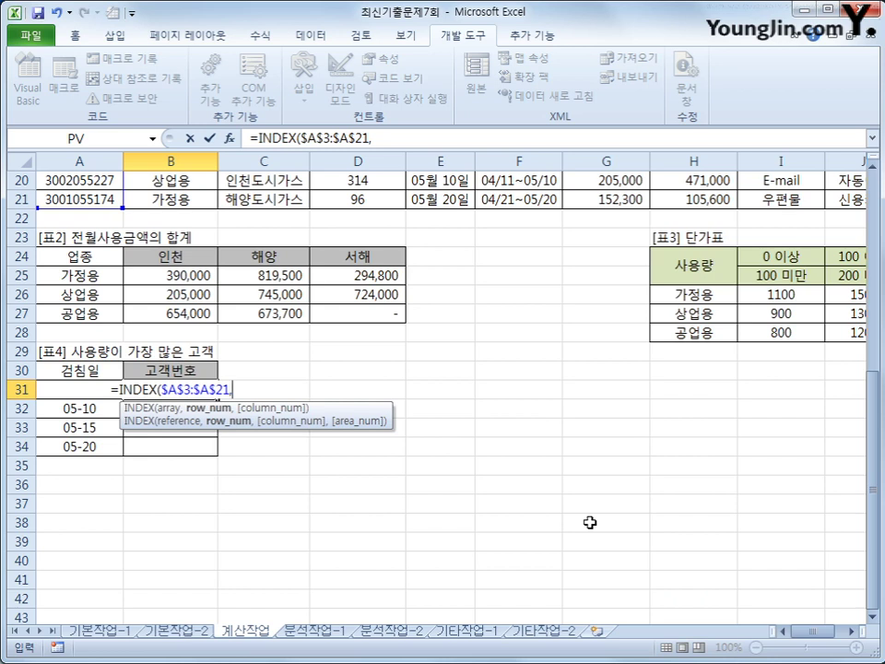
# Add MATCH(MAX(($E$3:$E$21=A31)* to compare reading dates with A31
pyautogui.write('ma')
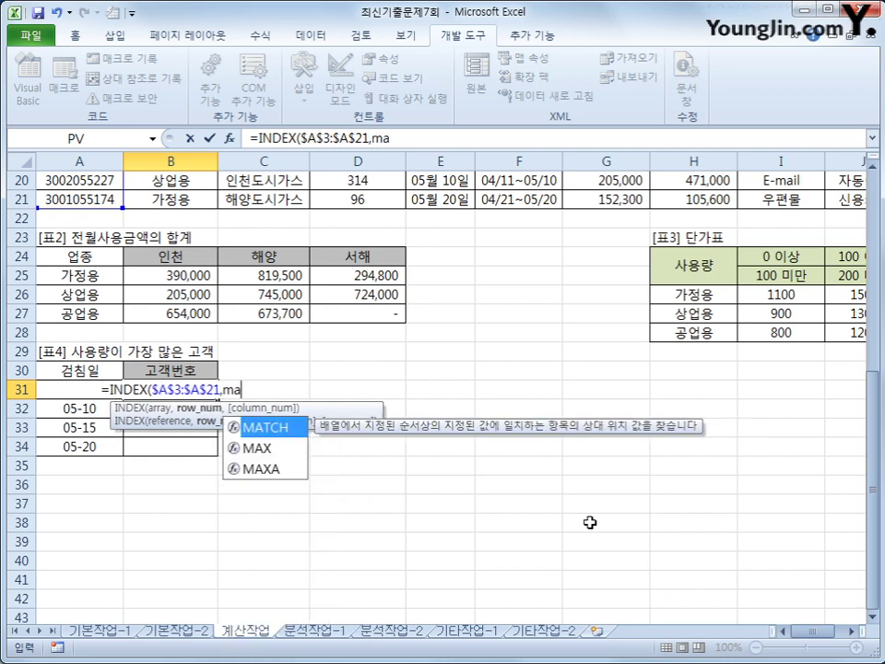
pyautogui.press('Tab')
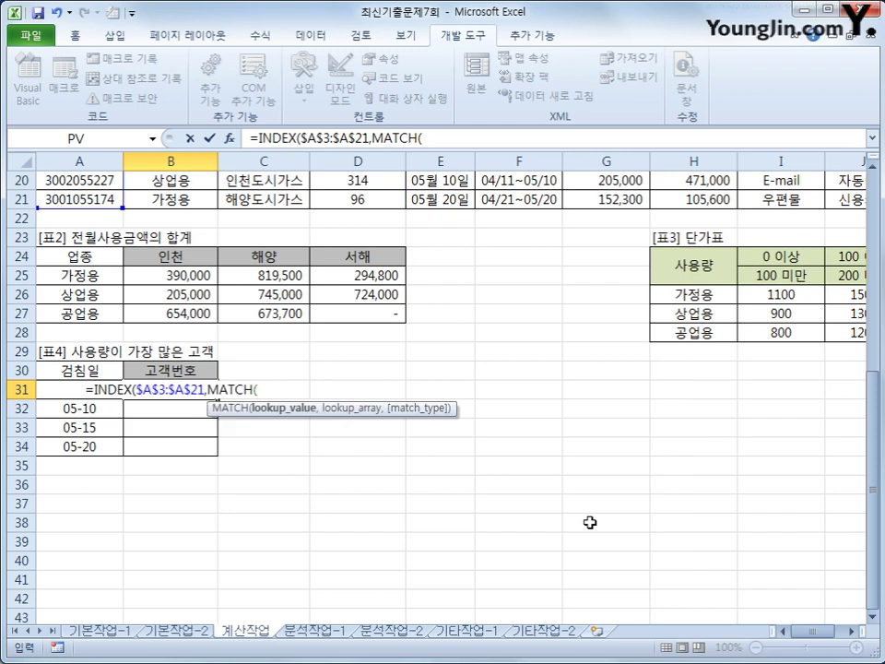
pyautogui.write('max(')
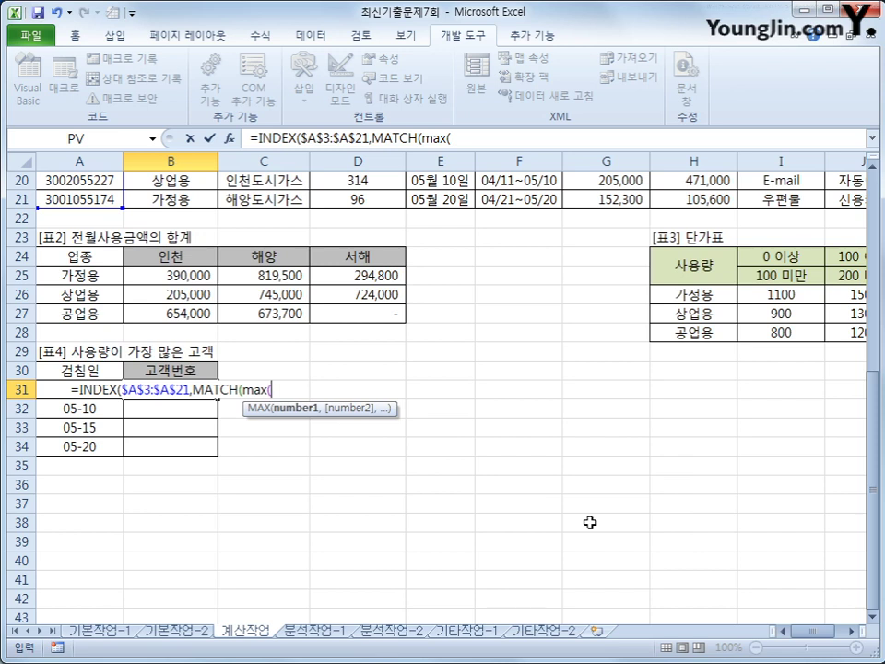
pyautogui.write('(')
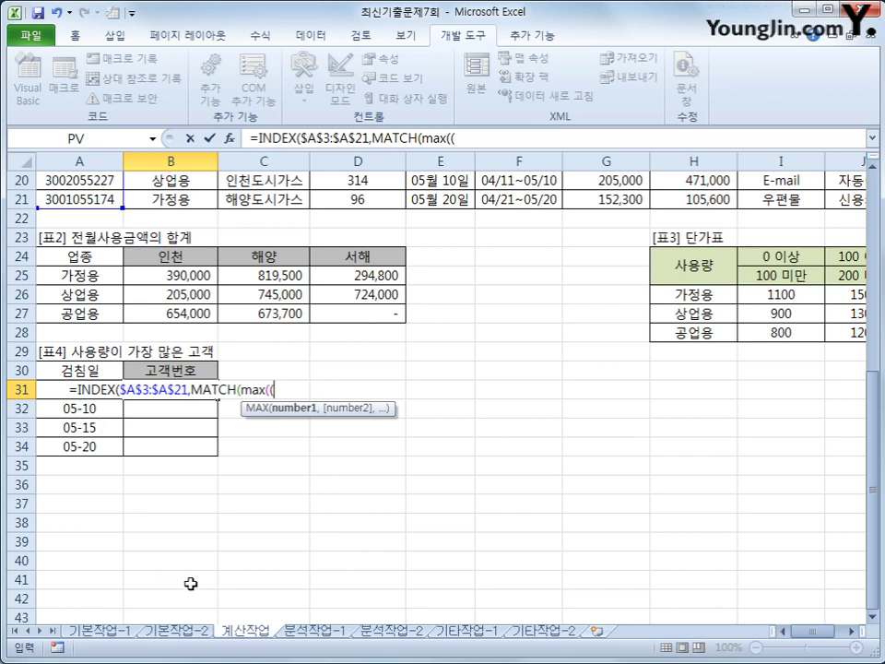
pyautogui.scroll(6, 140, 436)
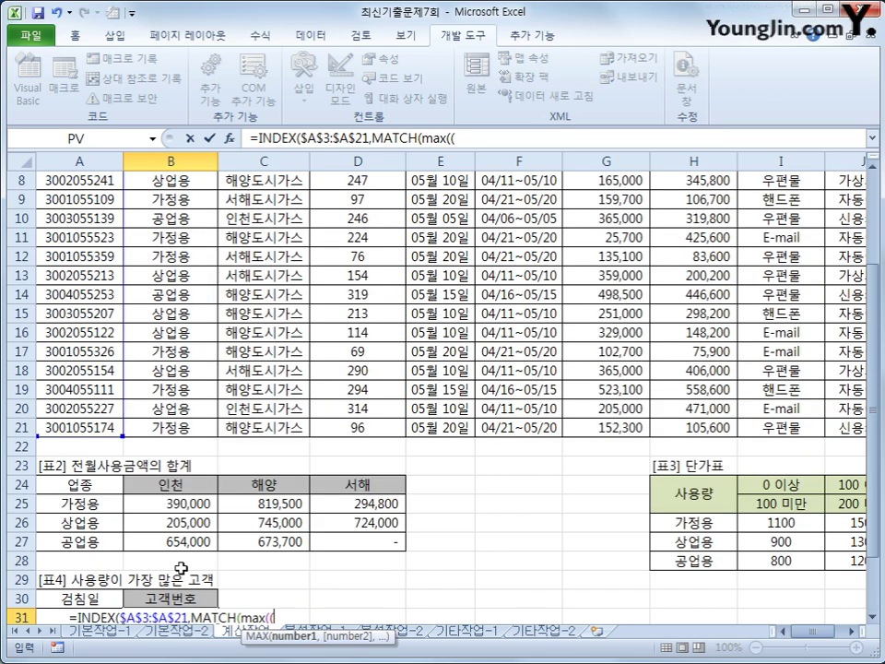
pyautogui.moveTo(425, 221); pyautogui.dragTo(440, 559)
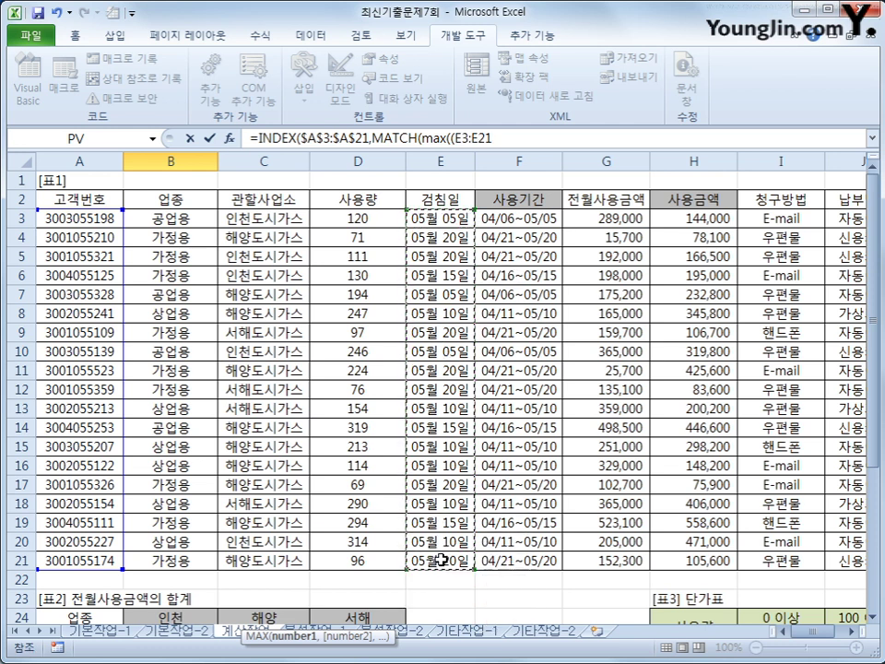
pyautogui.press('F4')
pyautogui.scroll(-6, 436, 544)
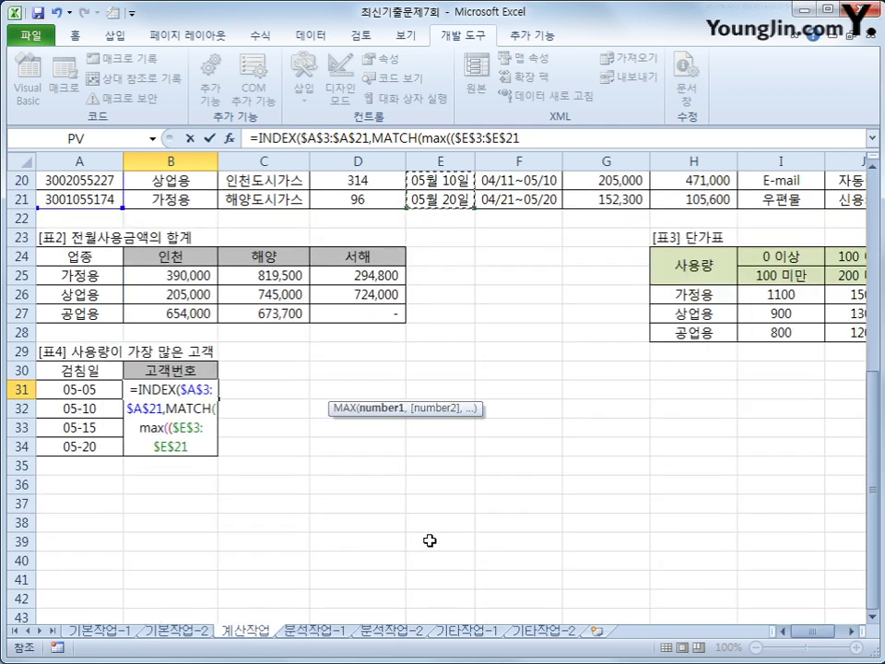
pyautogui.write('=')
pyautogui.press('Left')
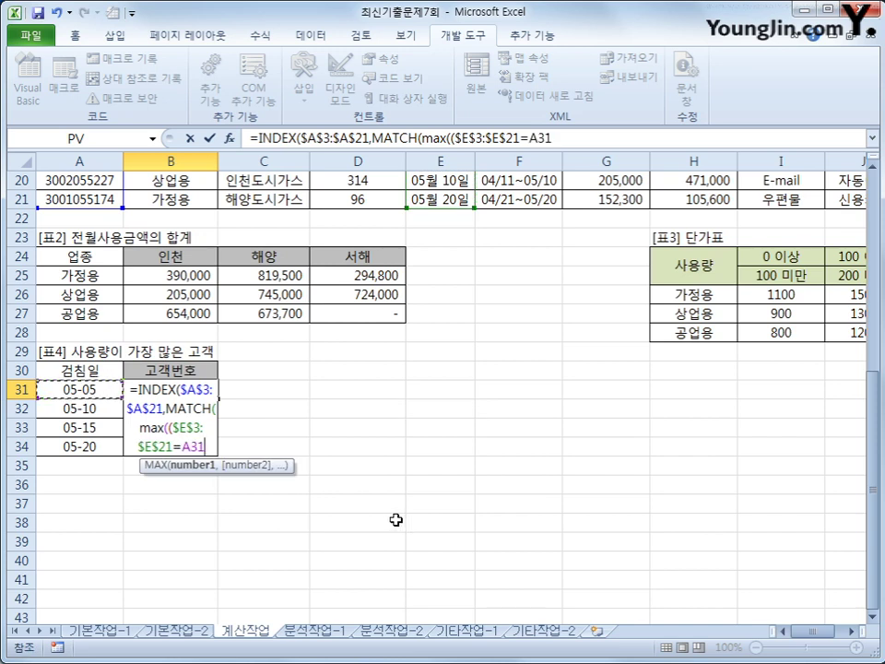
pyautogui.write(')*')
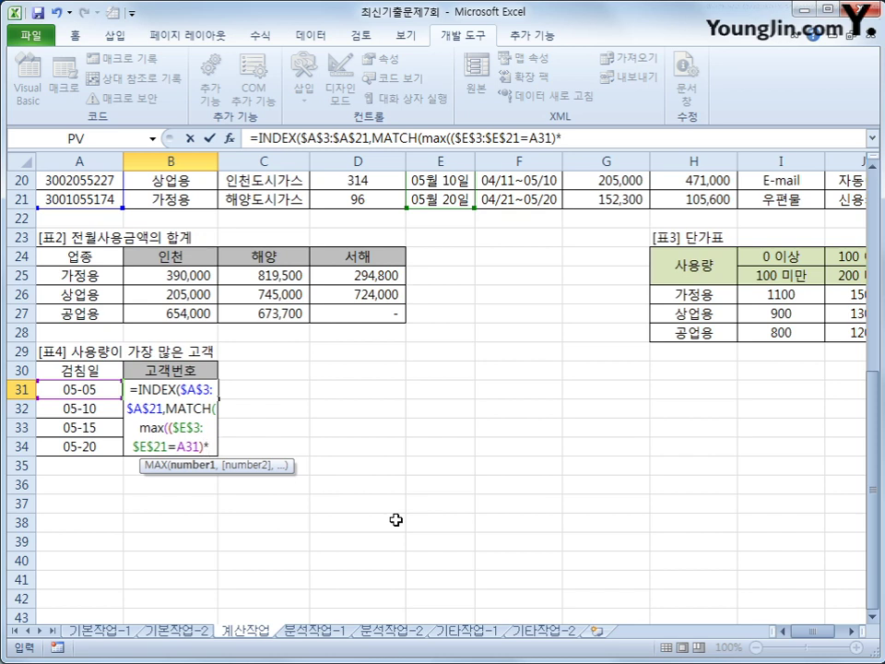
# Multiply by the usage range $D$3:$D$21 and close the MAX expression
pyautogui.scroll(6, 396, 520)
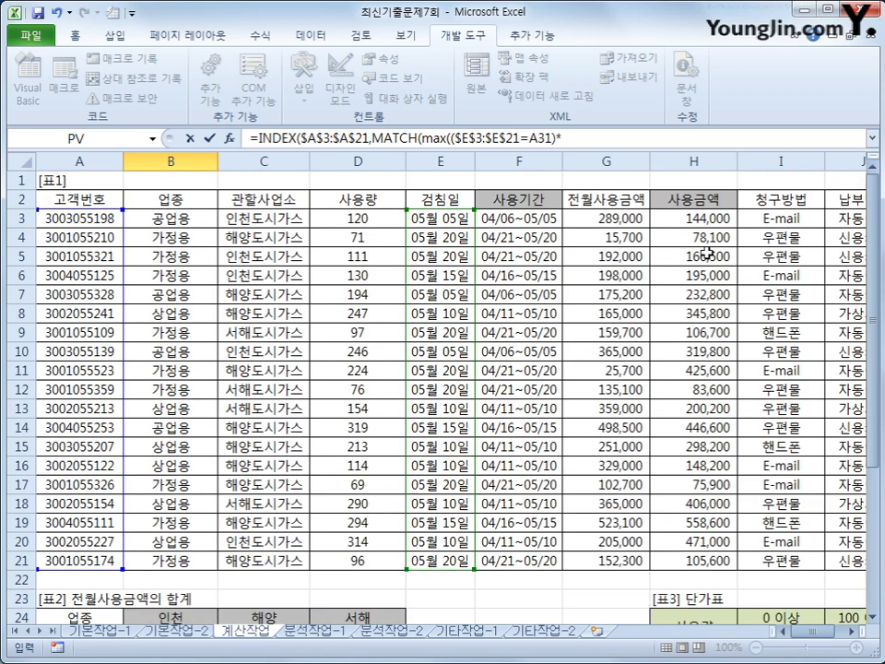
pyautogui.moveTo(368, 221); pyautogui.dragTo(354, 557)
pyautogui.press('F4')
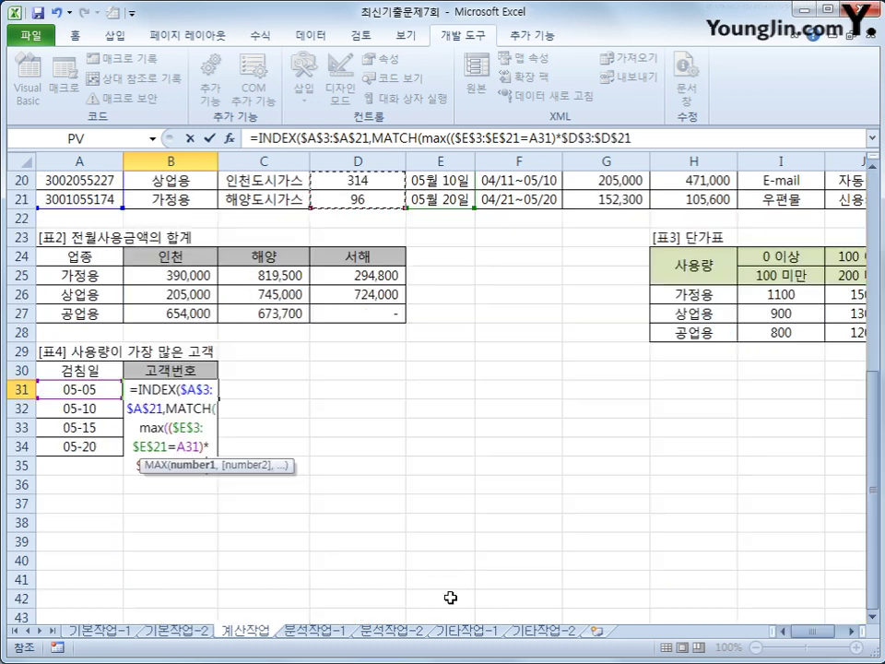
pyautogui.click(650, 137)
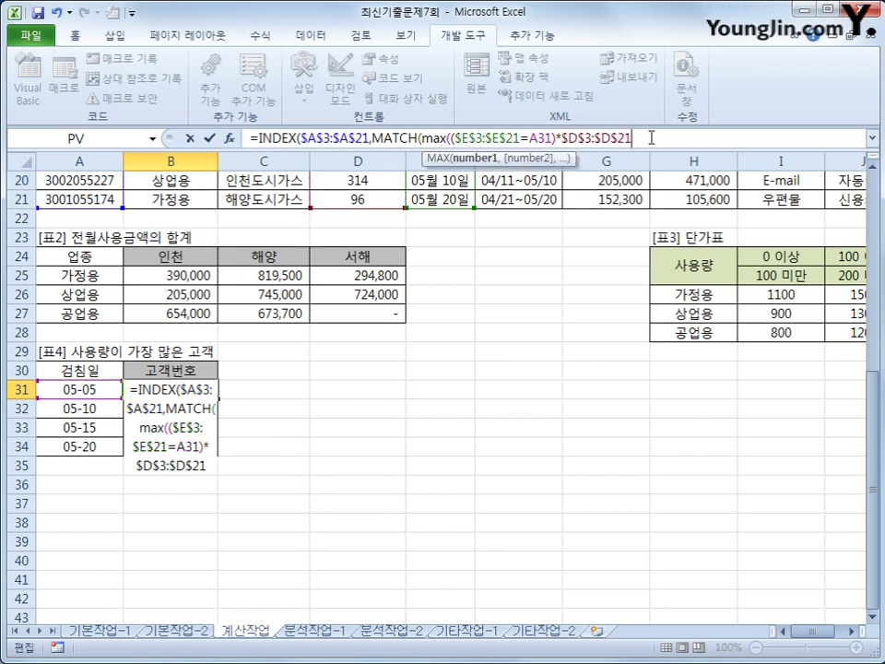
pyautogui.write(')')
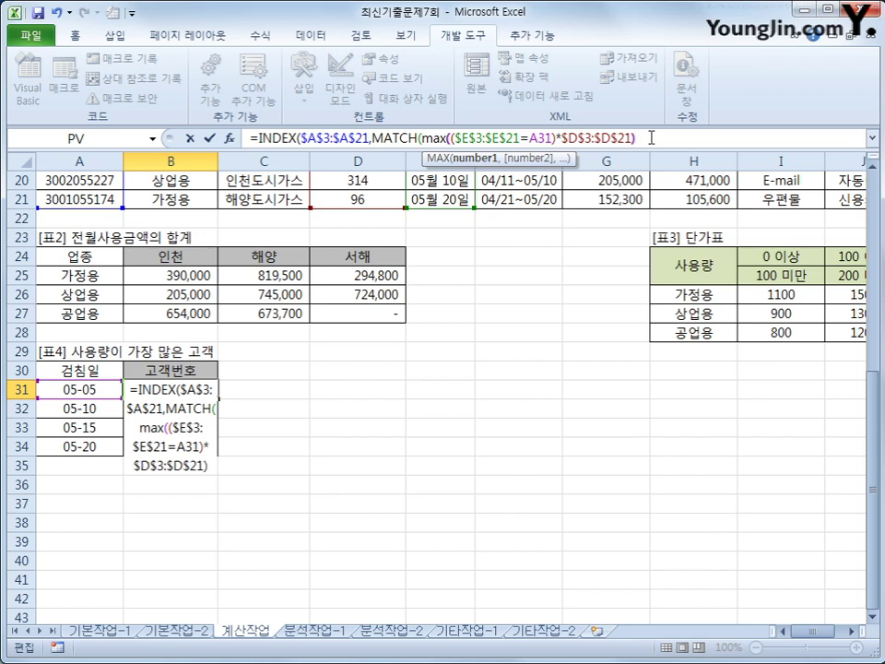
pyautogui.write(',')
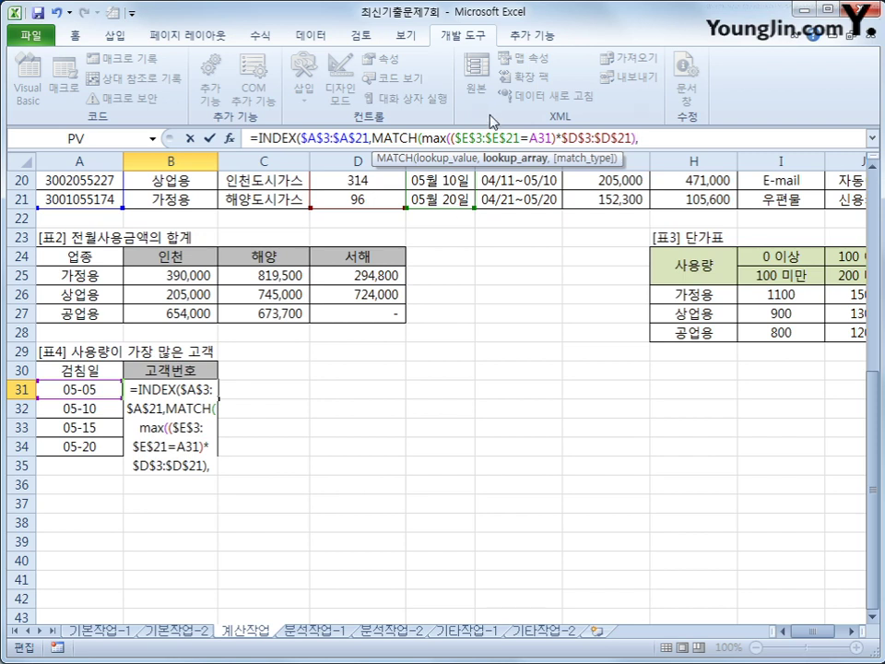
# Reuse the conditional usage expression as MATCH's lookup array, array-enter, and fill to B34
pyautogui.moveTo(451, 139); pyautogui.dragTo(631, 139)
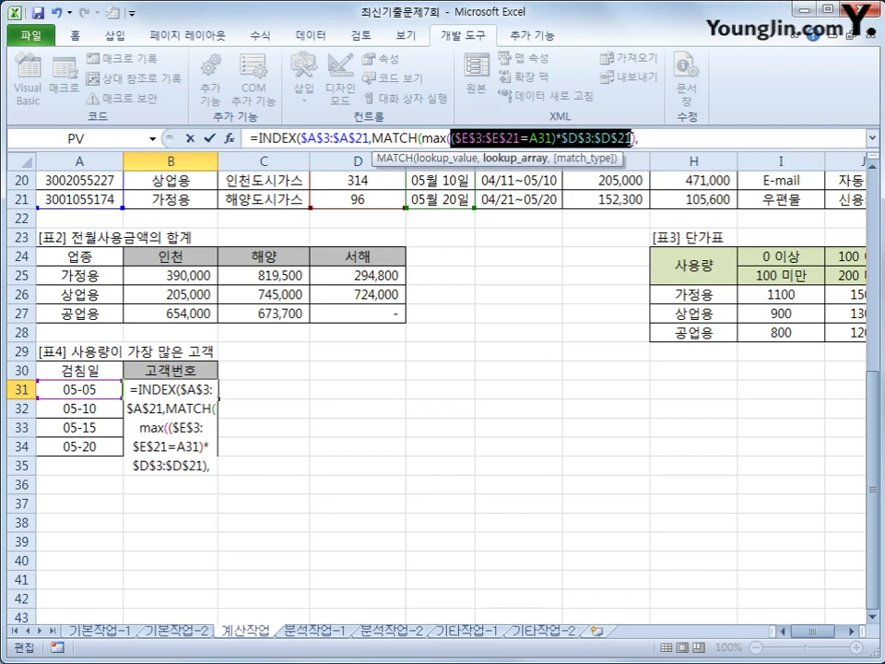
pyautogui.hotkey('ctrl', 'c')
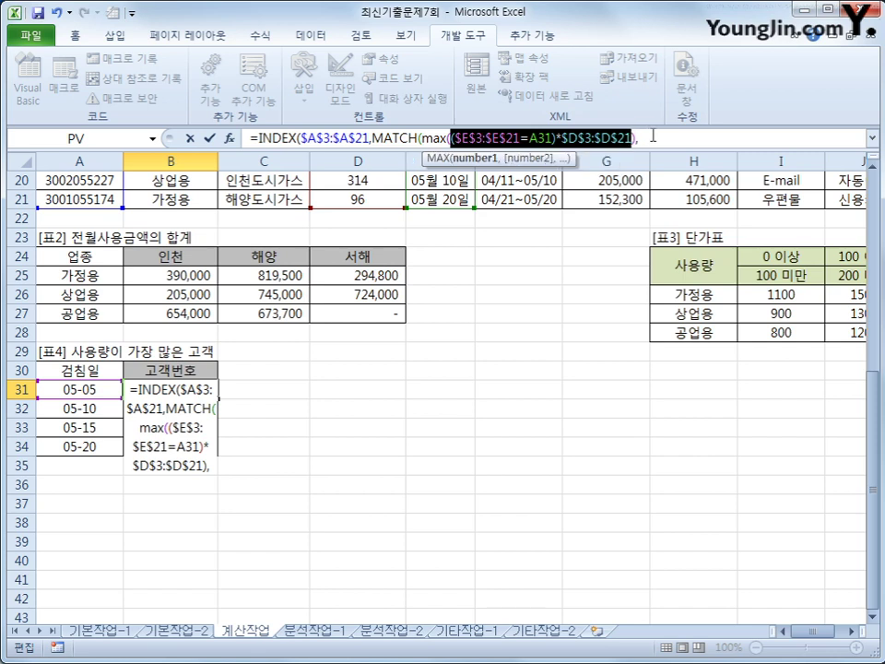
pyautogui.click(705, 139)
pyautogui.hotkey('ctrl', 'v')
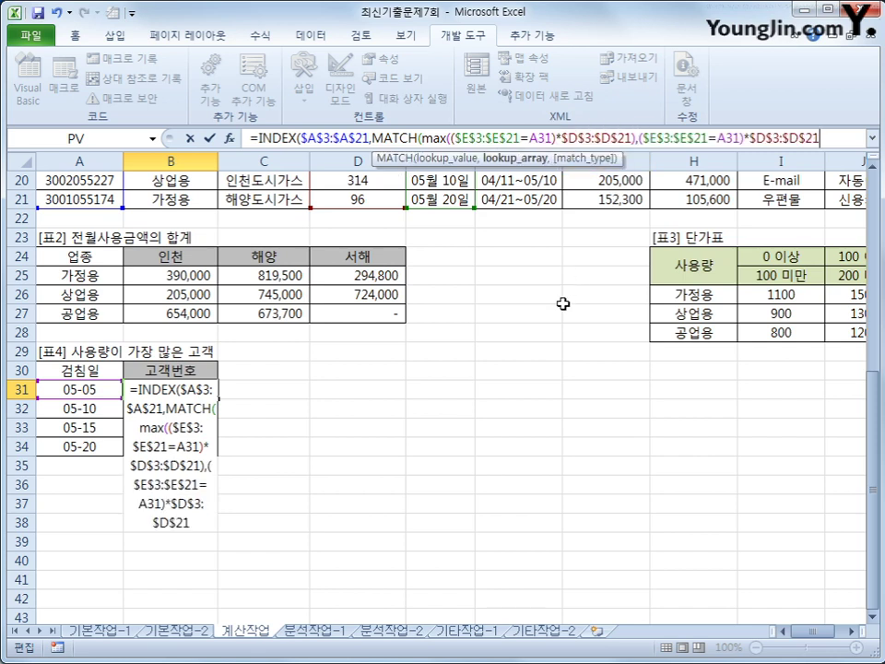
pyautogui.write(',')
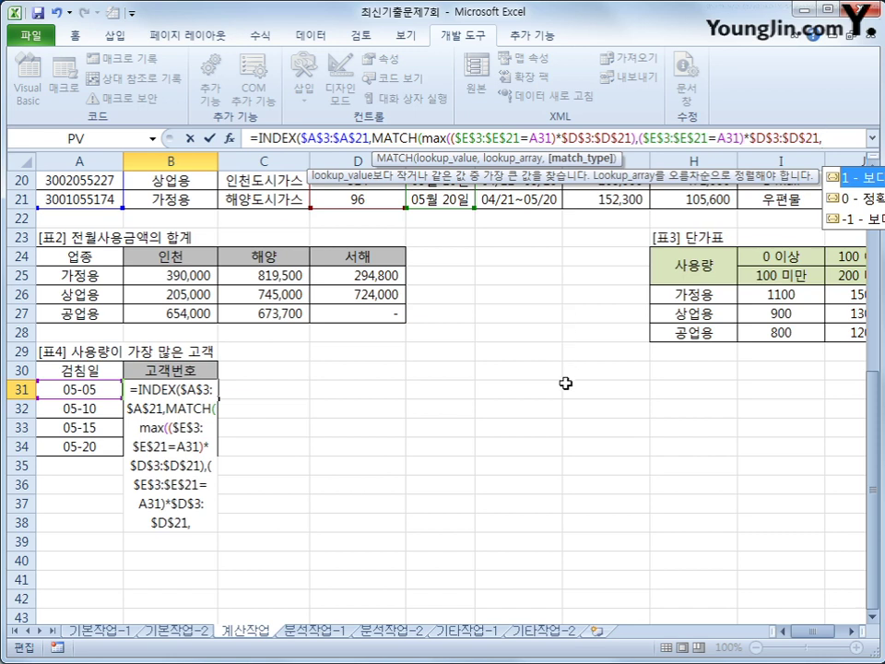
pyautogui.write('0')
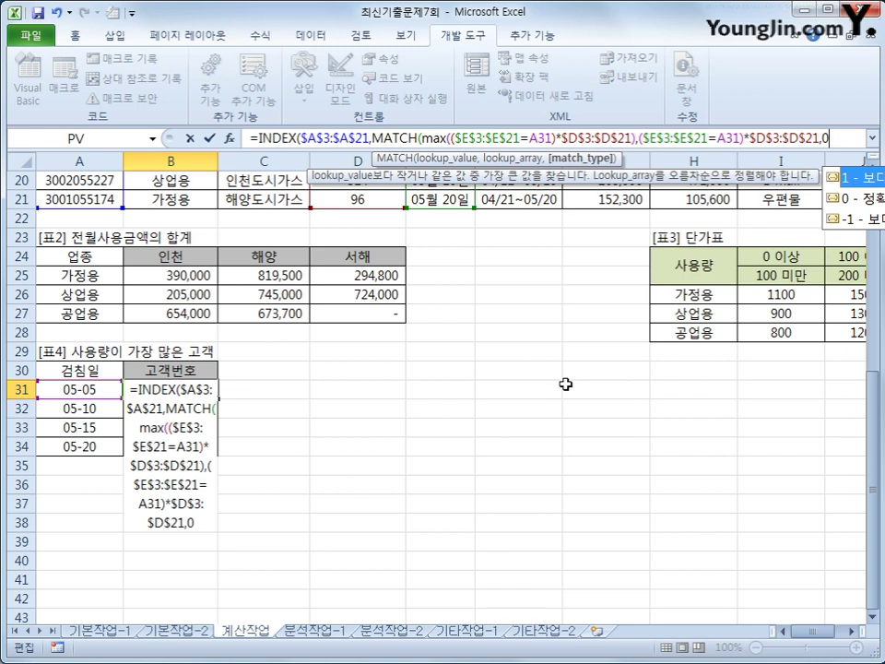
pyautogui.write(')')
pyautogui.write(')')
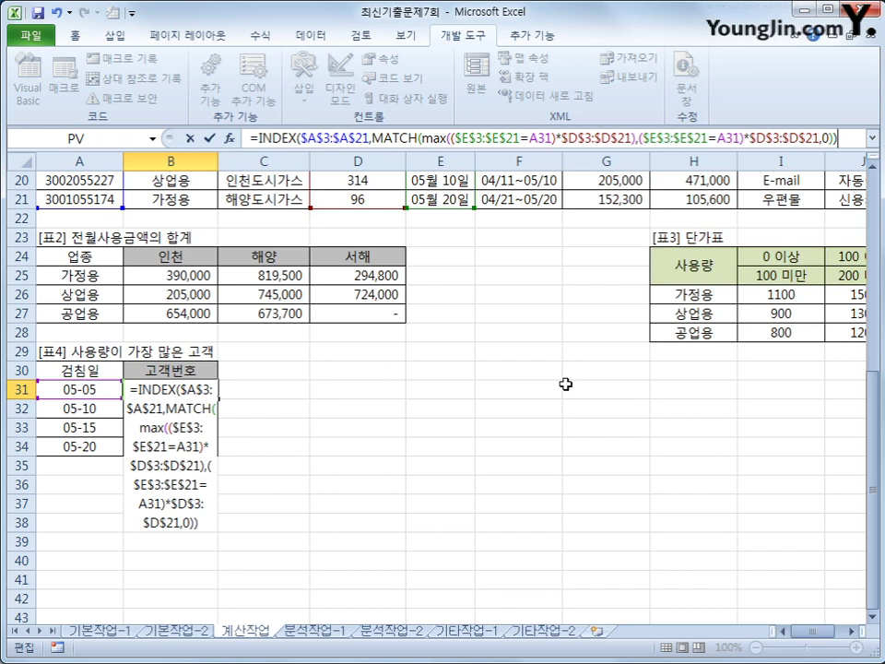
pyautogui.hotkey('ctrl', 'shift', 'Return')
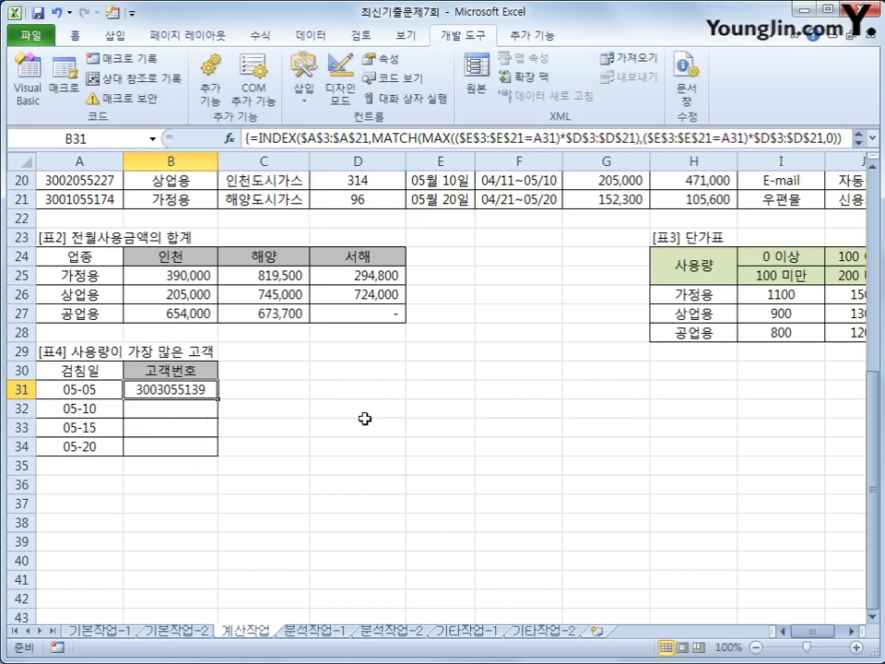
pyautogui.moveTo(218, 399); pyautogui.dragTo(211, 456)
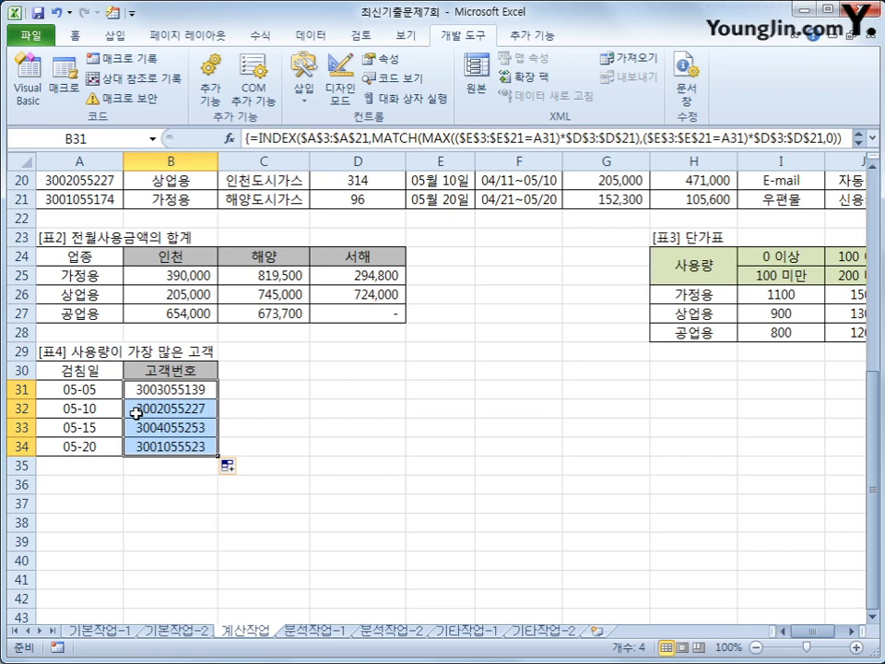
pyautogui.click(178, 446)
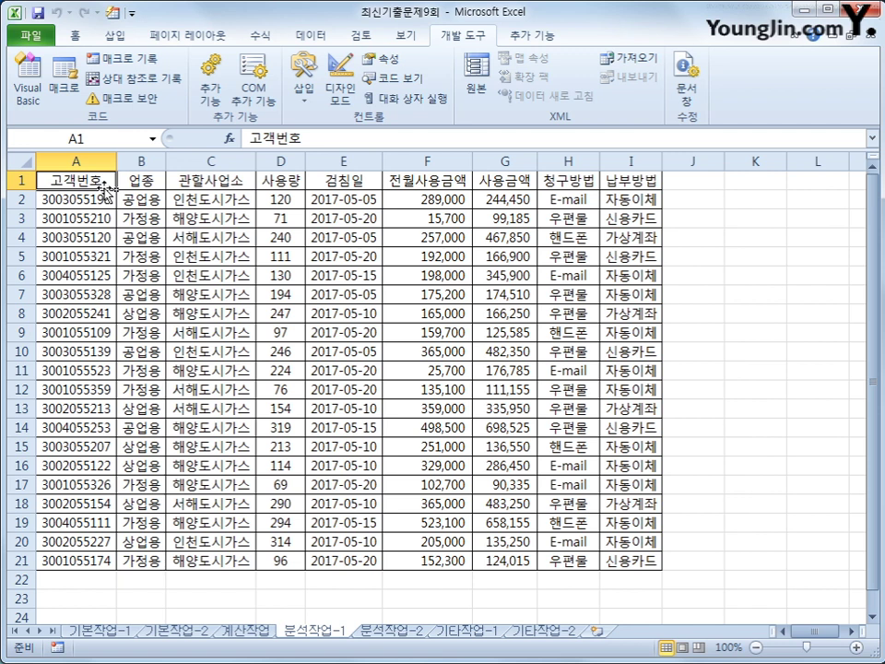
# Insert a pivot table from A1:I21 at cell K4 of the existing worksheet
pyautogui.click(114, 35)
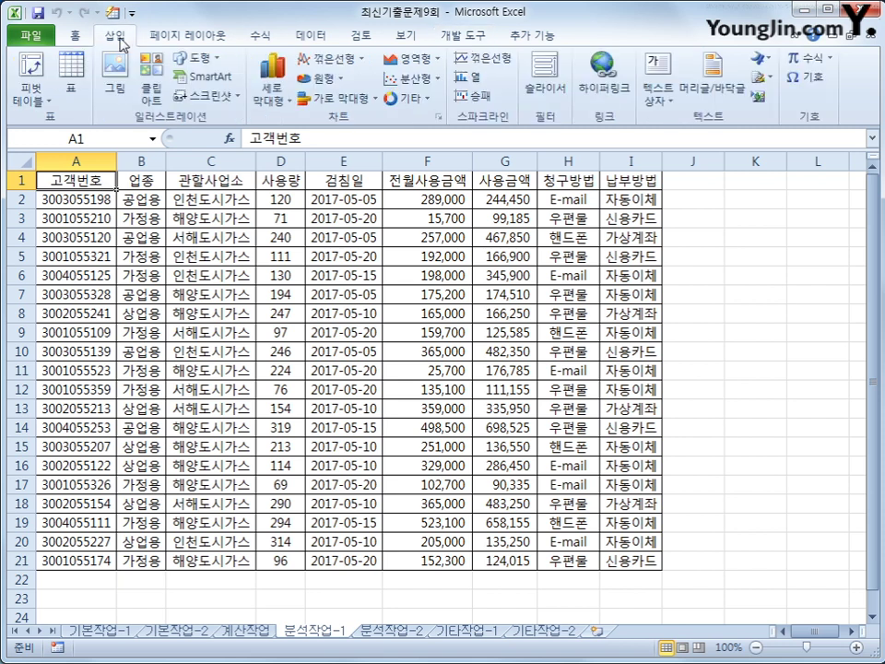
pyautogui.click(30, 64)
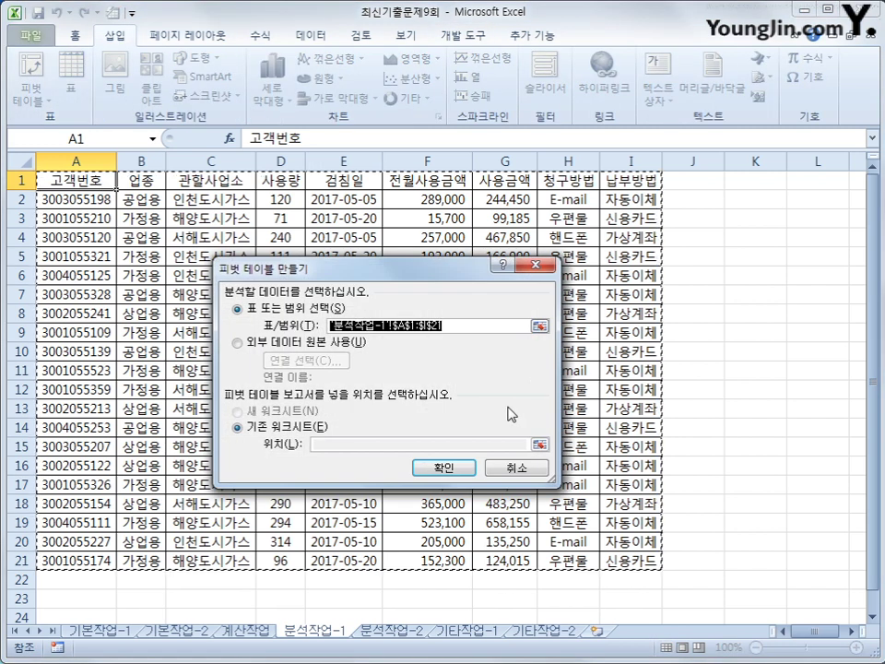
pyautogui.click(319, 443)
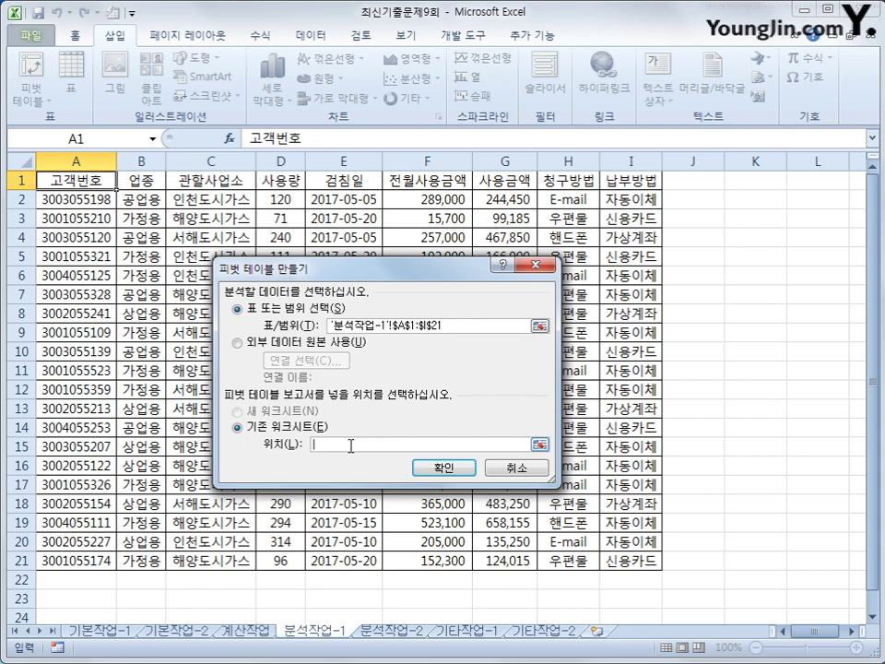
pyautogui.click(745, 238)
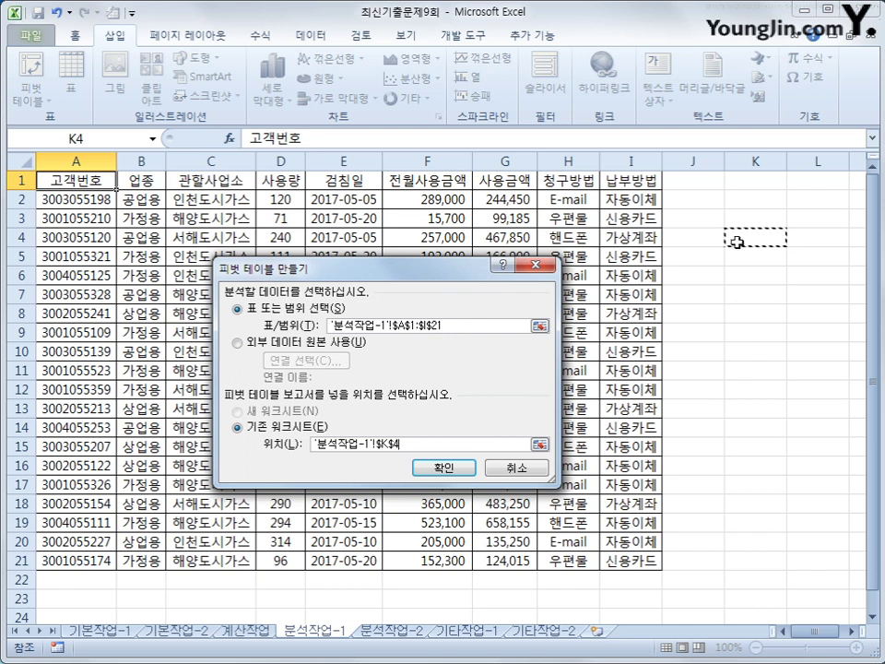
pyautogui.click(446, 468)
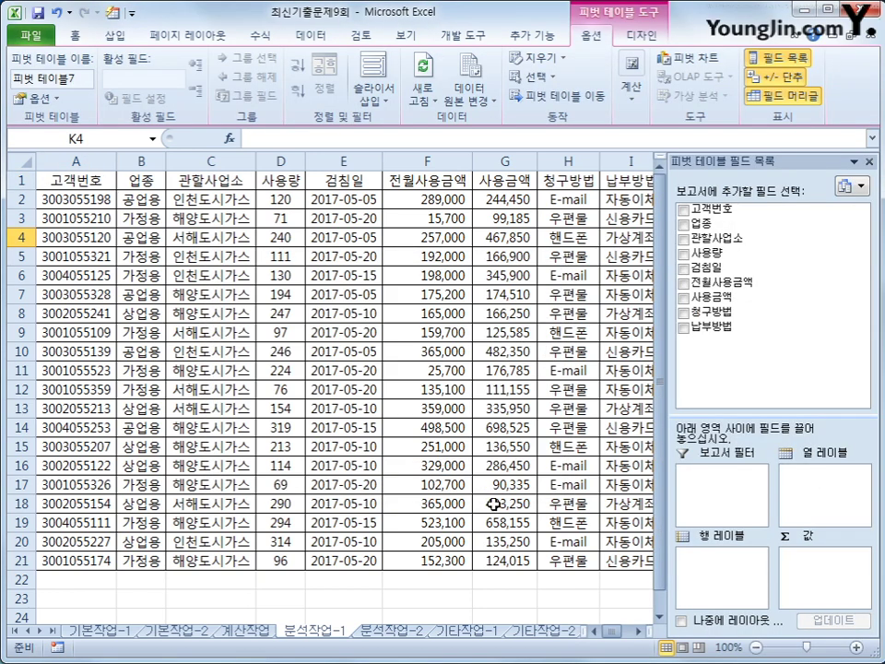
# Filter by 검침일, group rows by 업종 and 관할사업소, and sum 사용량 and 사용금액
pyautogui.click(637, 631)
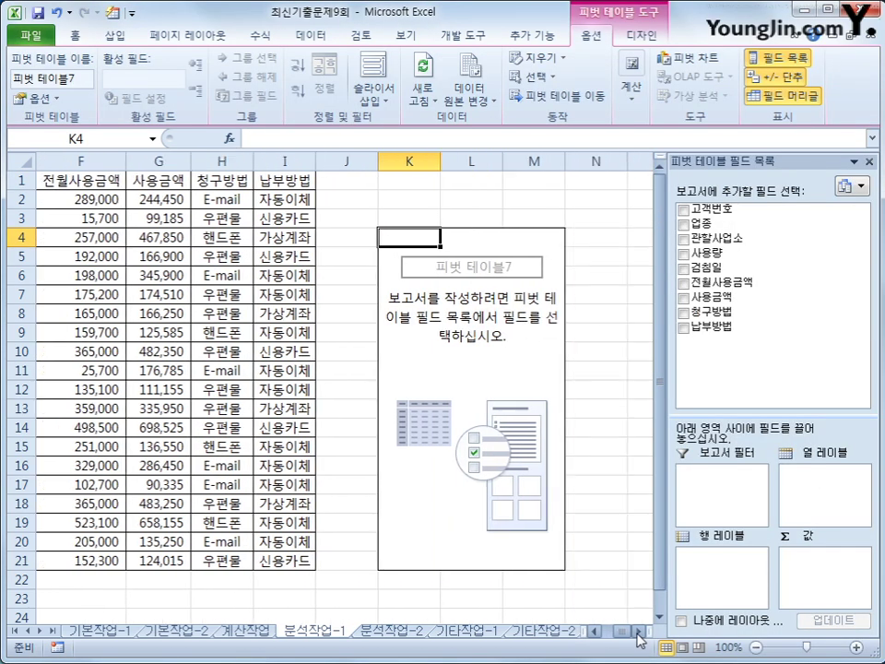
pyautogui.click(637, 633)
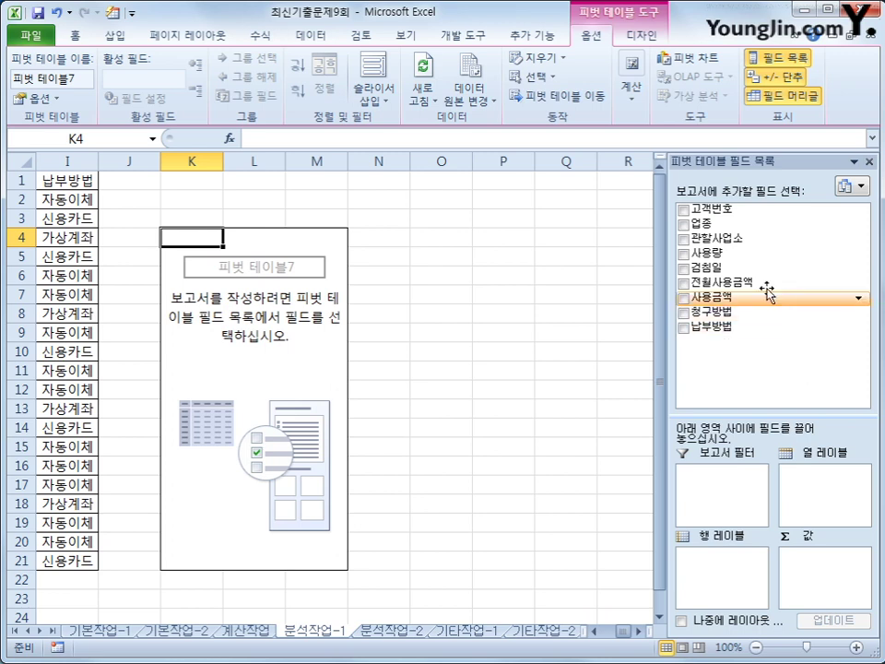
pyautogui.moveTo(708, 267); pyautogui.dragTo(746, 489)
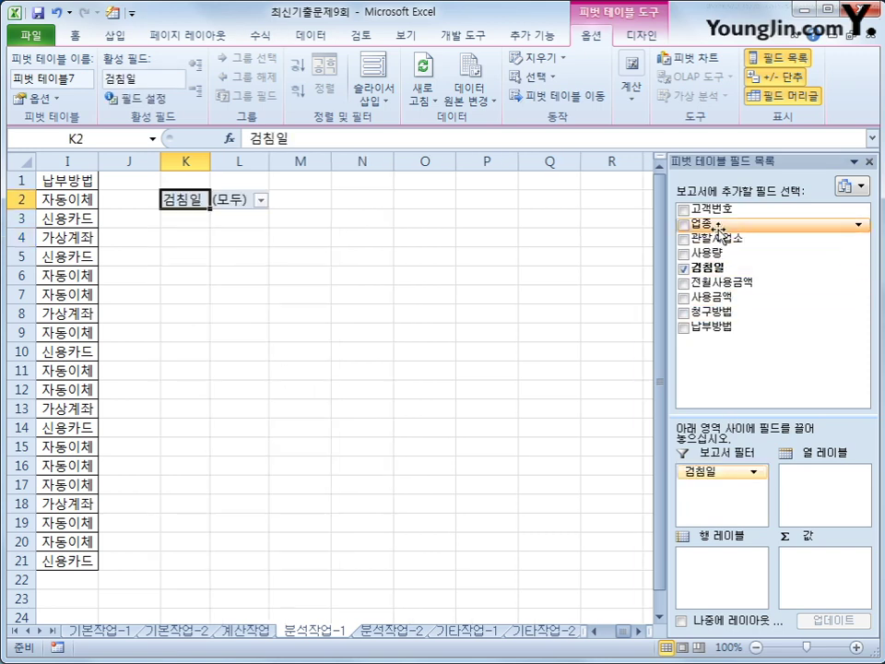
pyautogui.moveTo(728, 224); pyautogui.dragTo(719, 592)
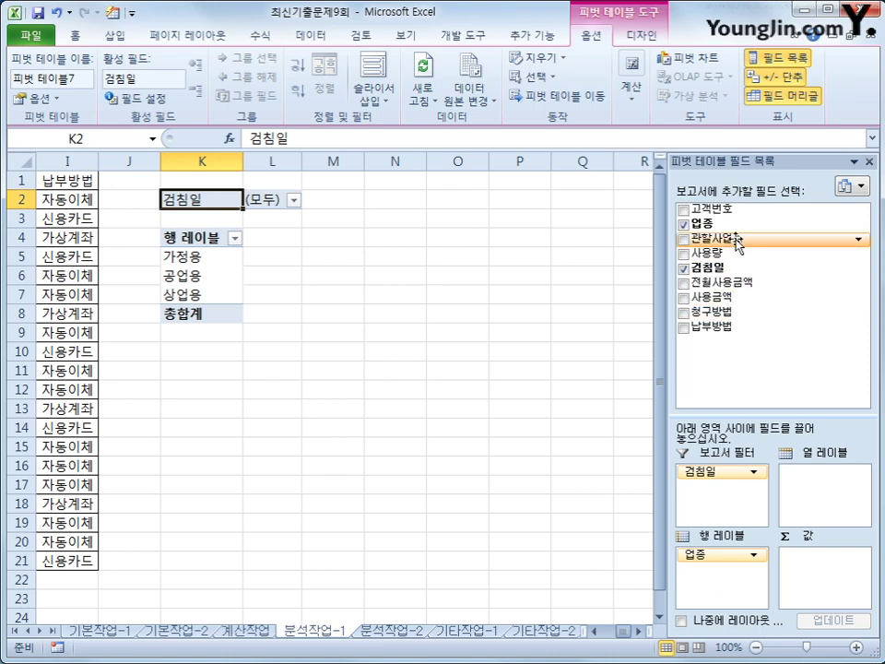
pyautogui.moveTo(723, 238); pyautogui.dragTo(720, 573)
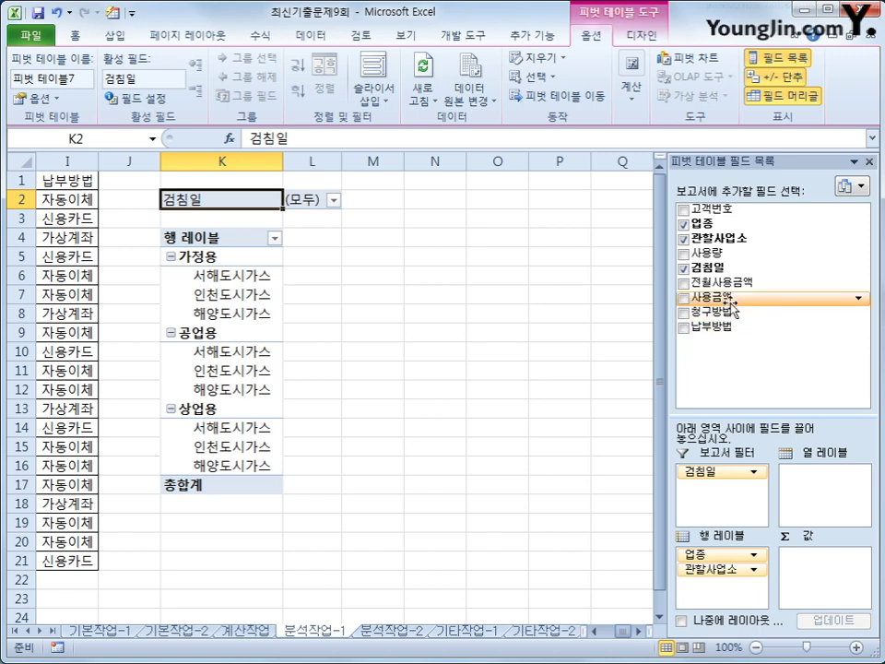
pyautogui.moveTo(733, 252); pyautogui.dragTo(806, 578)
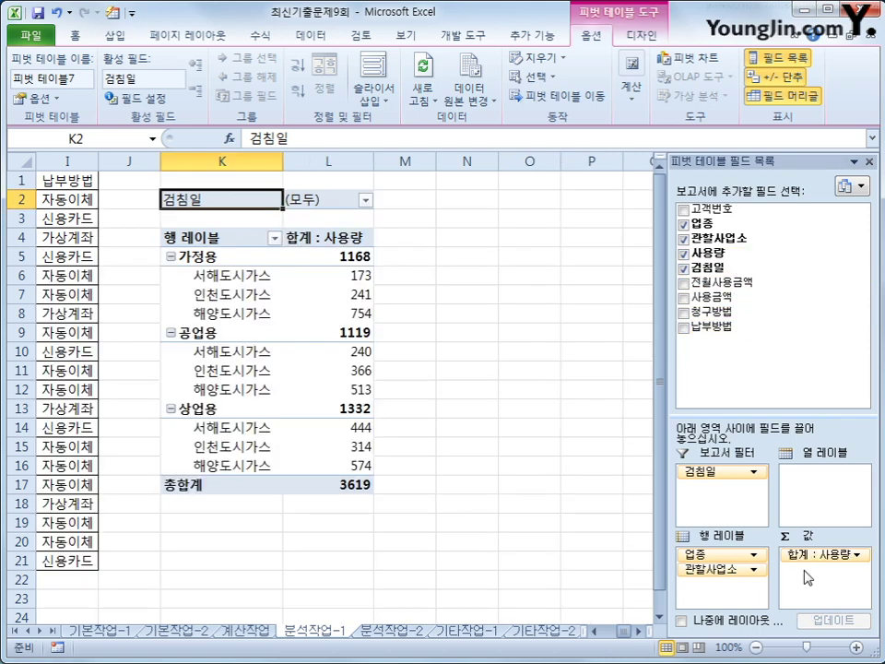
pyautogui.moveTo(719, 295); pyautogui.dragTo(836, 582)
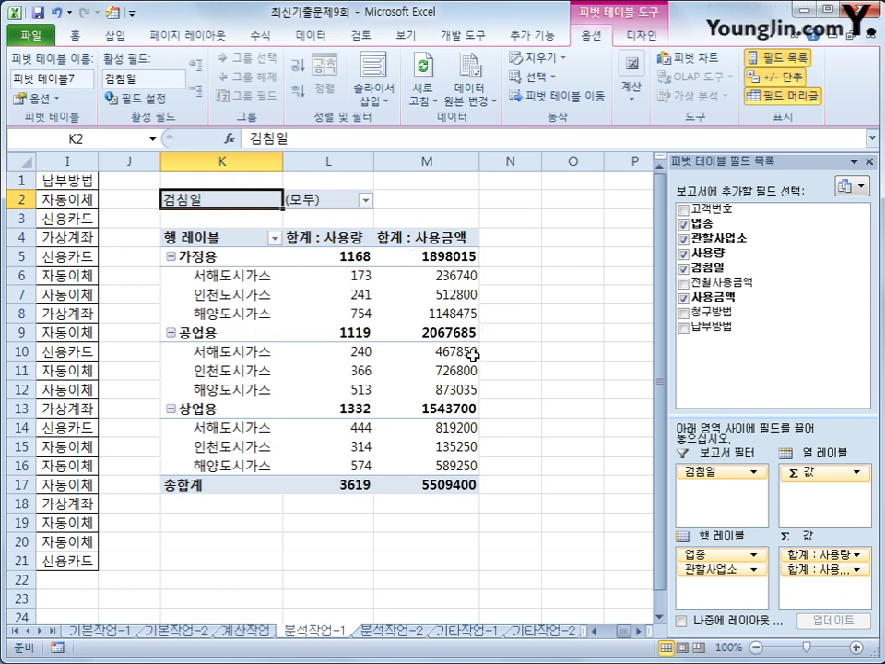
# Switch the pivot table's report layout to outline form
pyautogui.click(634, 37)
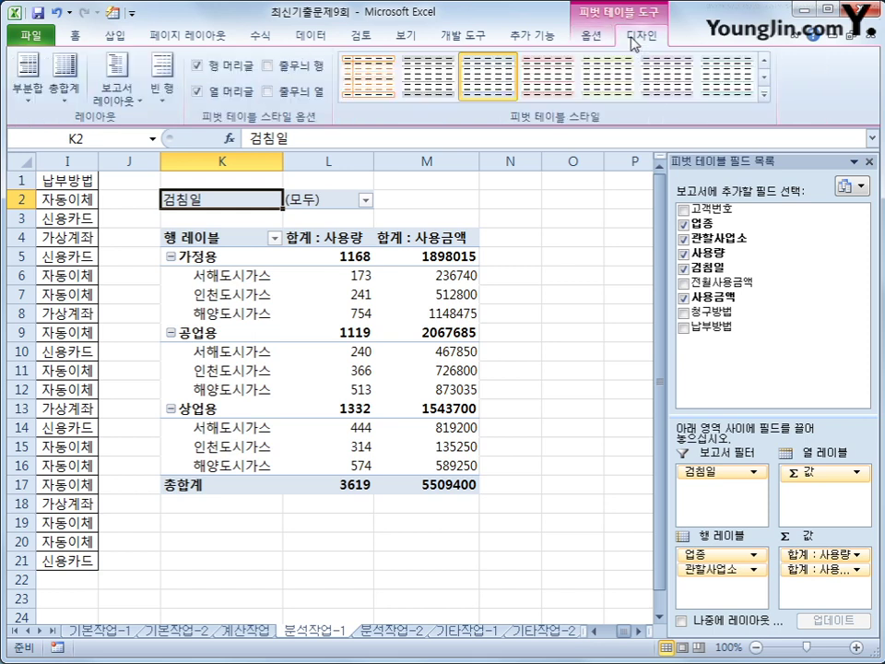
pyautogui.click(118, 92)
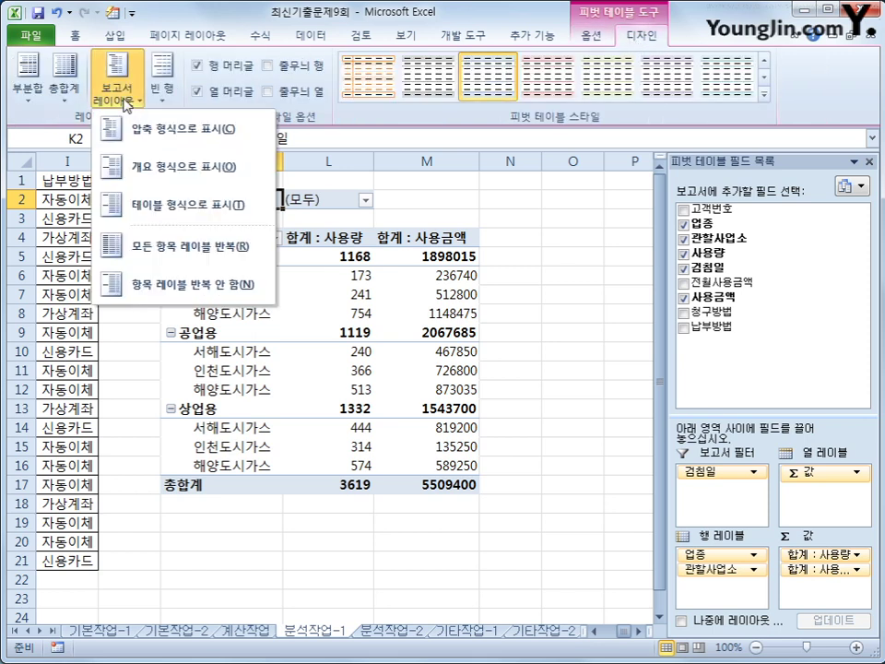
pyautogui.click(166, 169)
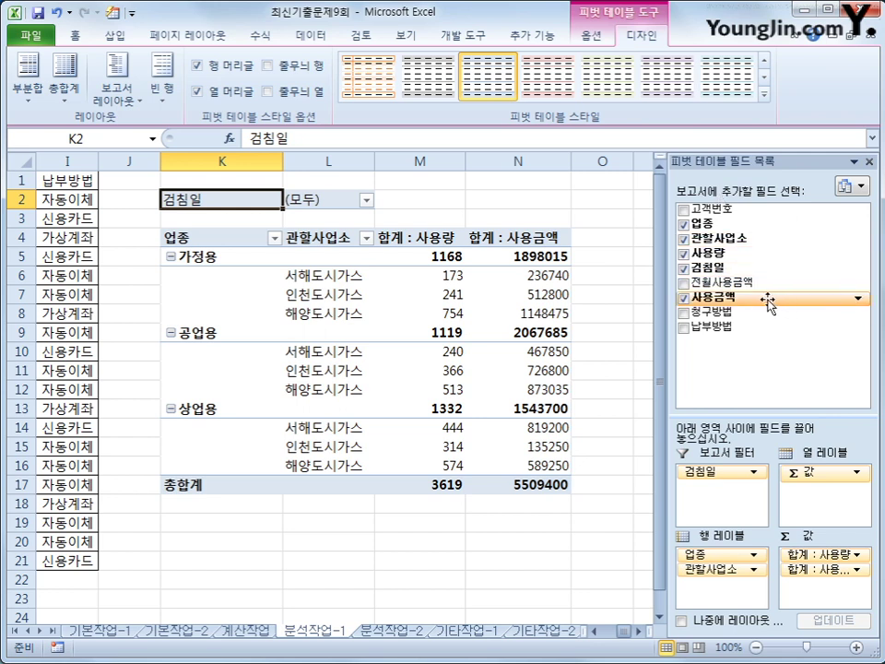
# Add 사용금액 to the Values area a second time as 합계 : 사용금액2
pyautogui.moveTo(767, 301); pyautogui.dragTo(829, 604)
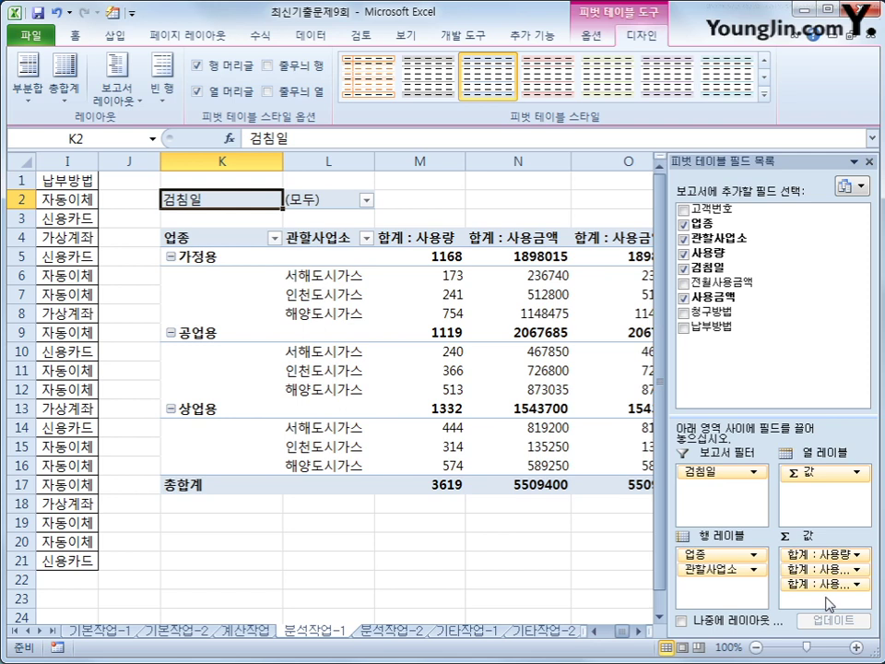
pyautogui.click(636, 630)
pyautogui.click(566, 237)
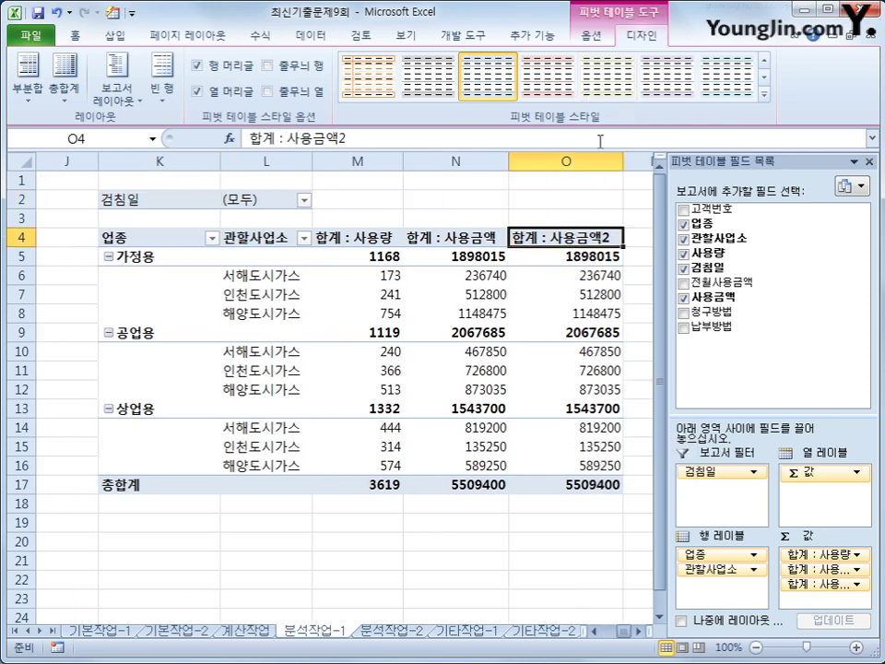
# Rename the 합계 : 사용금액2 value field to 사용금액비율
pyautogui.moveTo(597, 267)
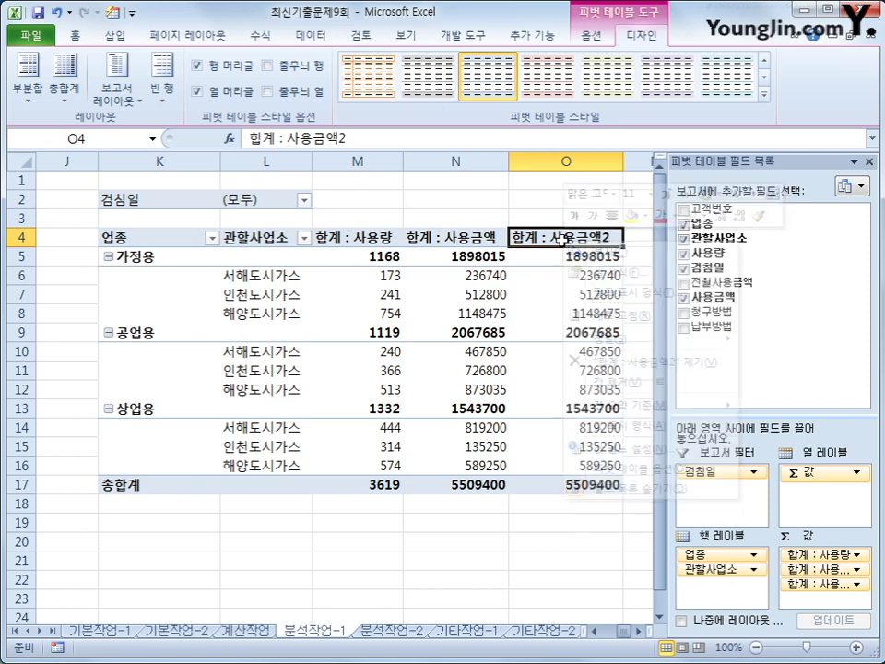
pyautogui.rightClick(568, 245)
pyautogui.click(601, 446)
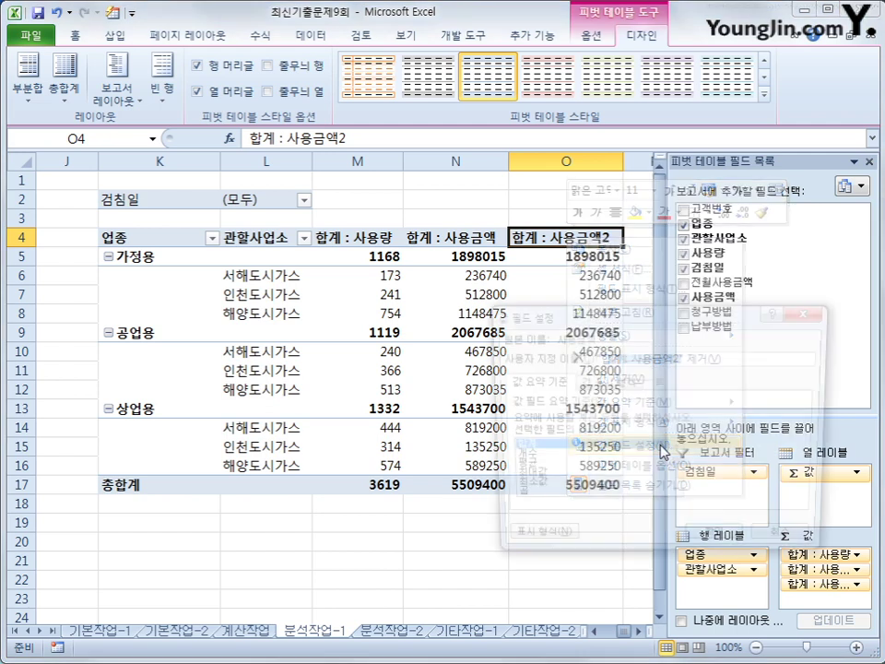
pyautogui.moveTo(587, 318); pyautogui.dragTo(329, 287)
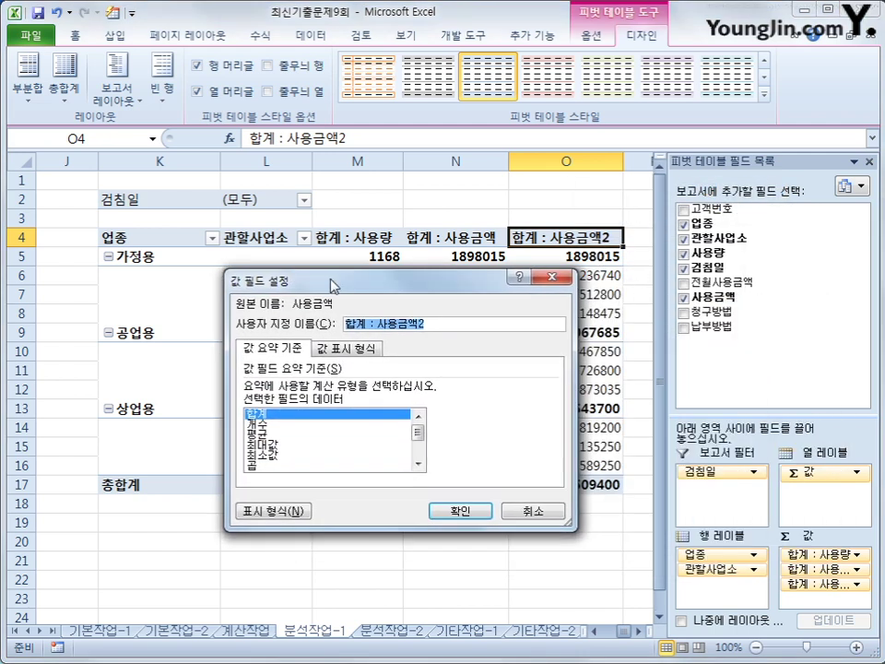
pyautogui.click(443, 324)
pyautogui.press('BackSpace')
pyautogui.press('BackSpace')
pyautogui.press('BackSpace')
pyautogui.press('BackSpace')
pyautogui.press('BackSpace')
pyautogui.press('BackSpace')
pyautogui.press('BackSpace')
pyautogui.press('BackSpace')
pyautogui.press('BackSpace')
pyautogui.press('BackSpace')
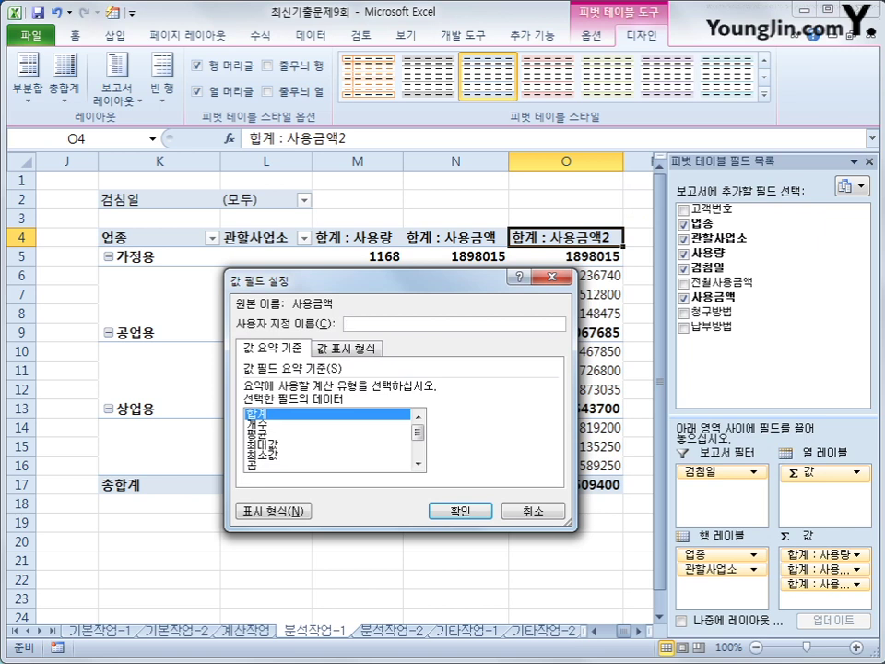
pyautogui.write('사용금액비율')
pyautogui.press('Tab')
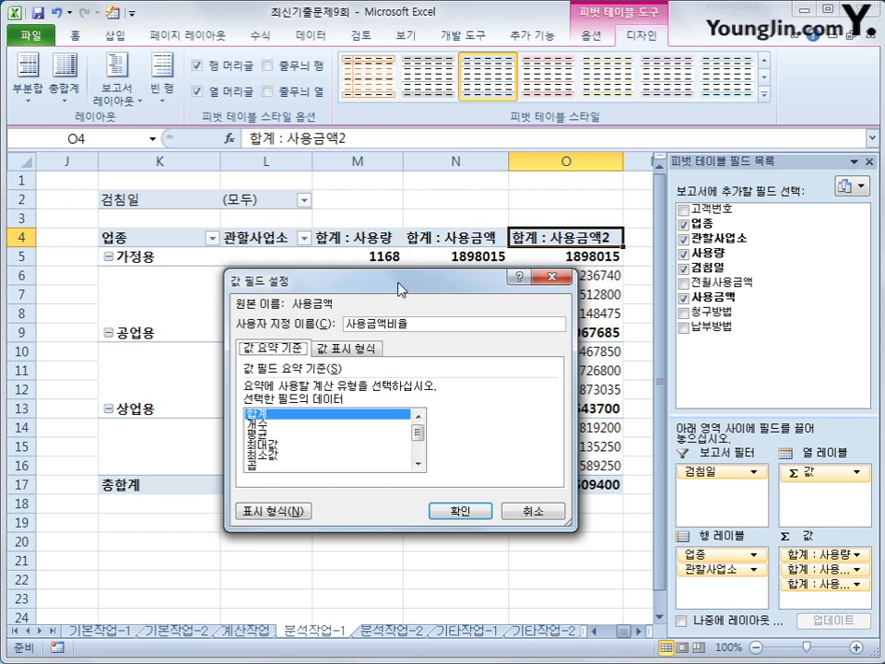
# Show 사용금액비율 values as a percentage of the column total
pyautogui.click(338, 350)
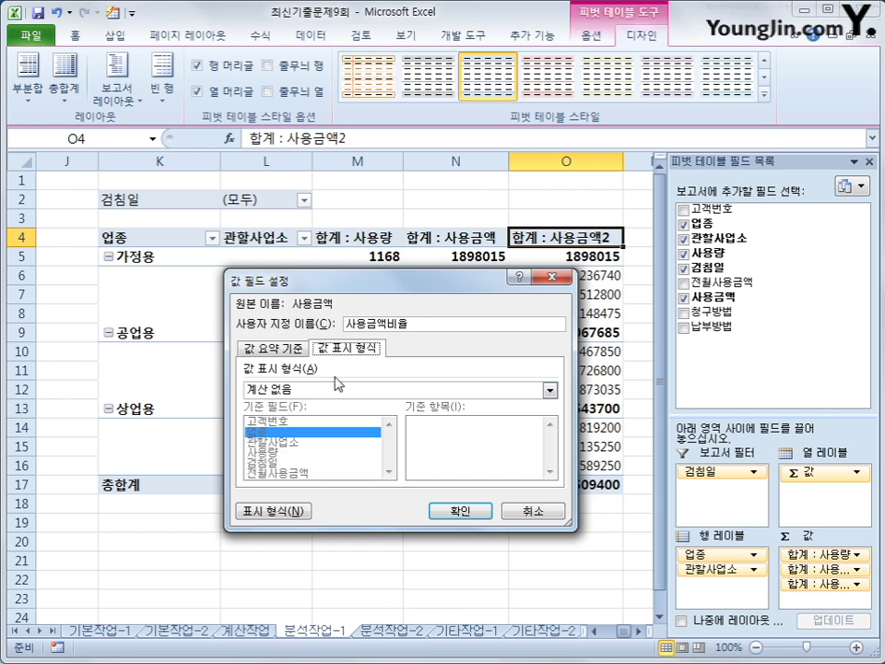
pyautogui.click(338, 391)
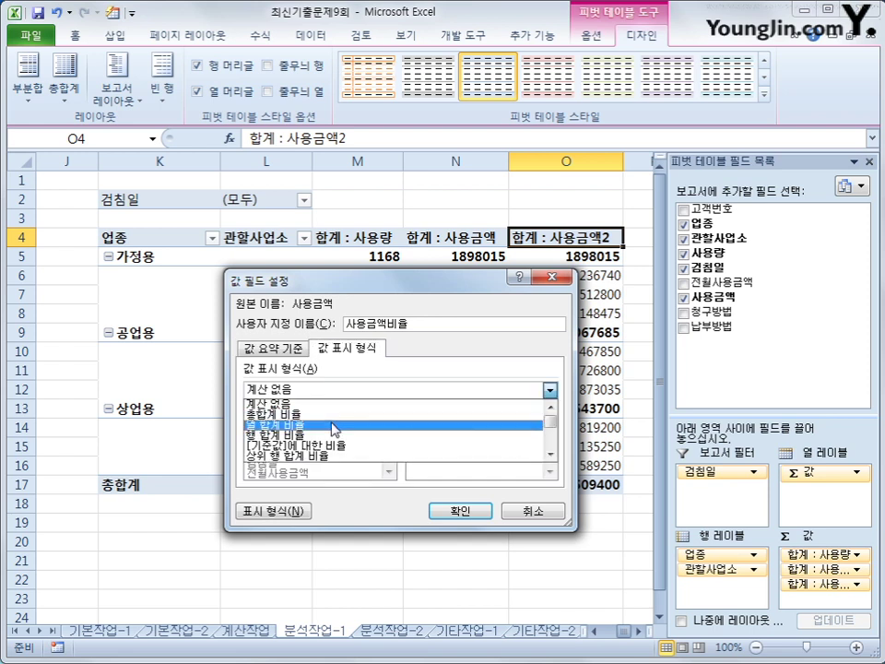
pyautogui.click(333, 425)
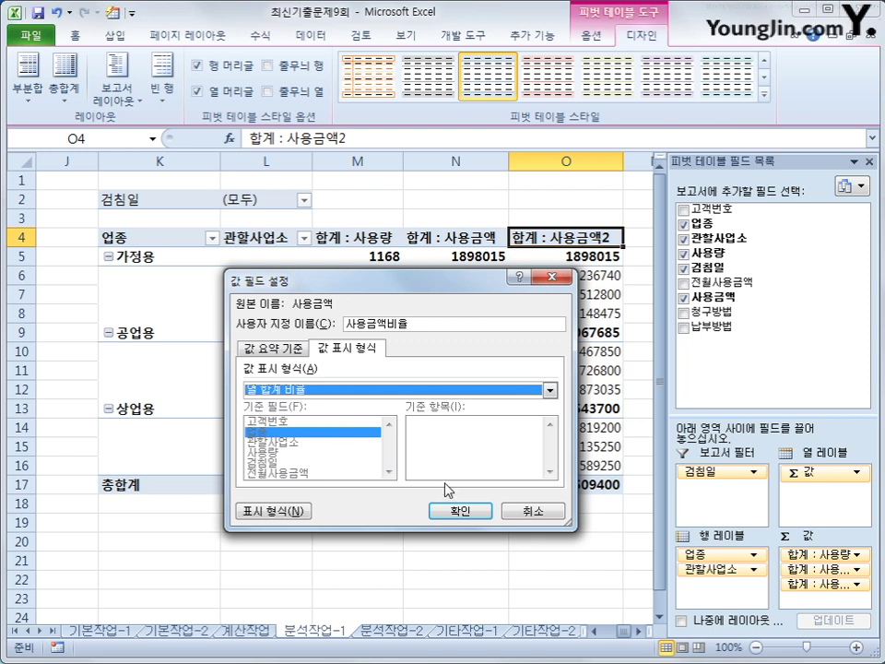
pyautogui.click(454, 513)
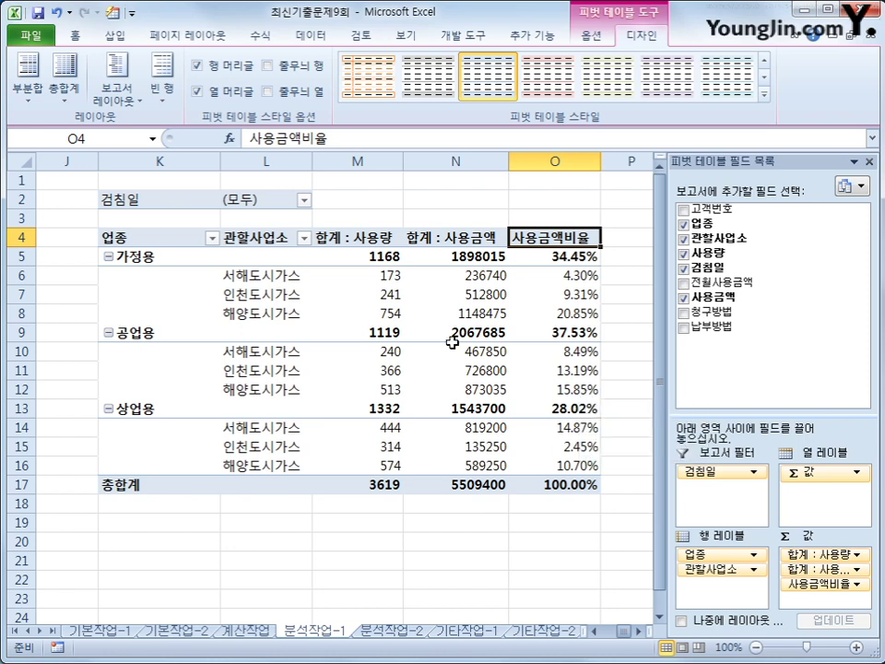
pyautogui.click(354, 236)
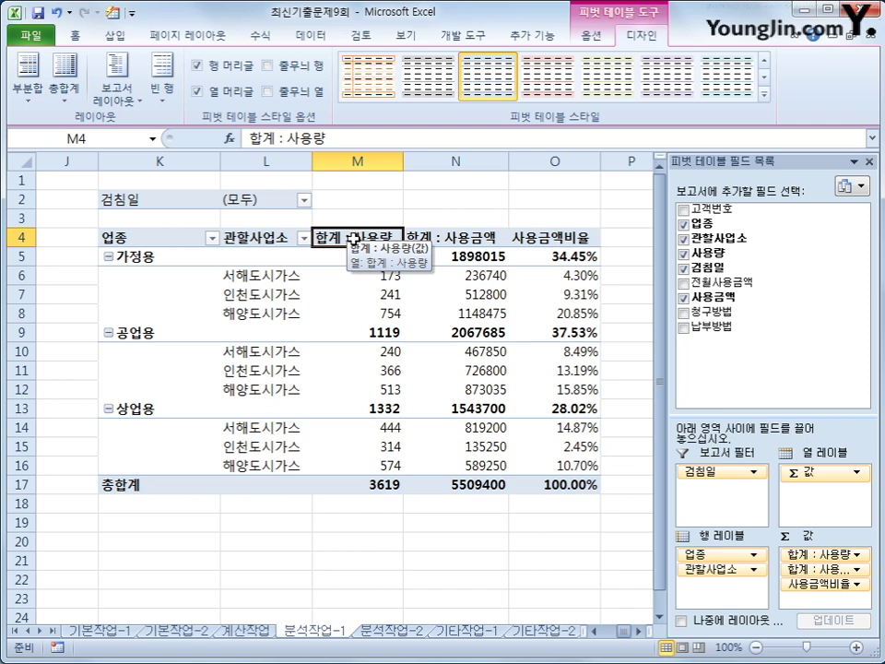
# Format the 합계 : 사용량 field as a number with thousands separators
pyautogui.rightClick(354, 238)
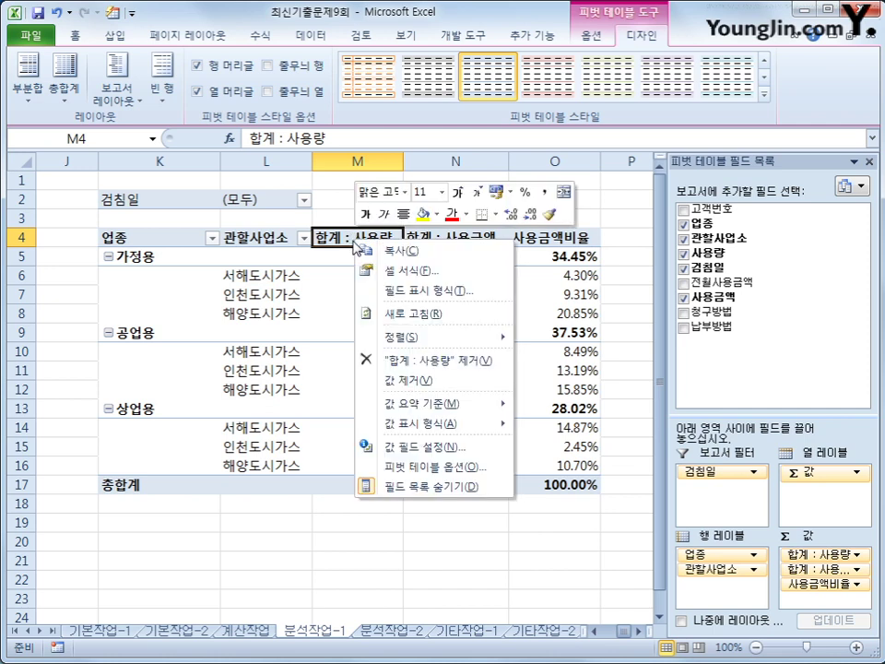
pyautogui.click(391, 287)
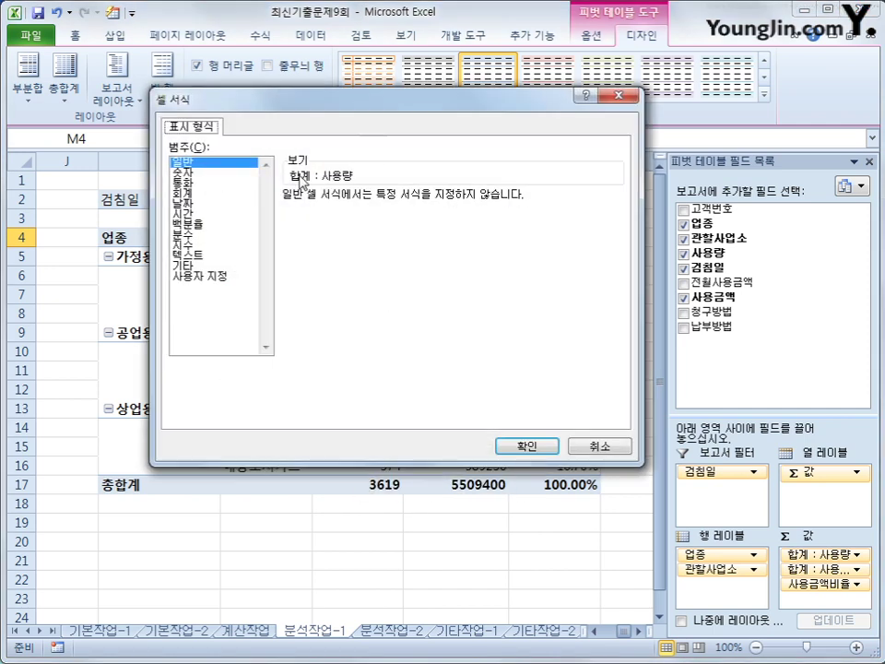
pyautogui.click(245, 173)
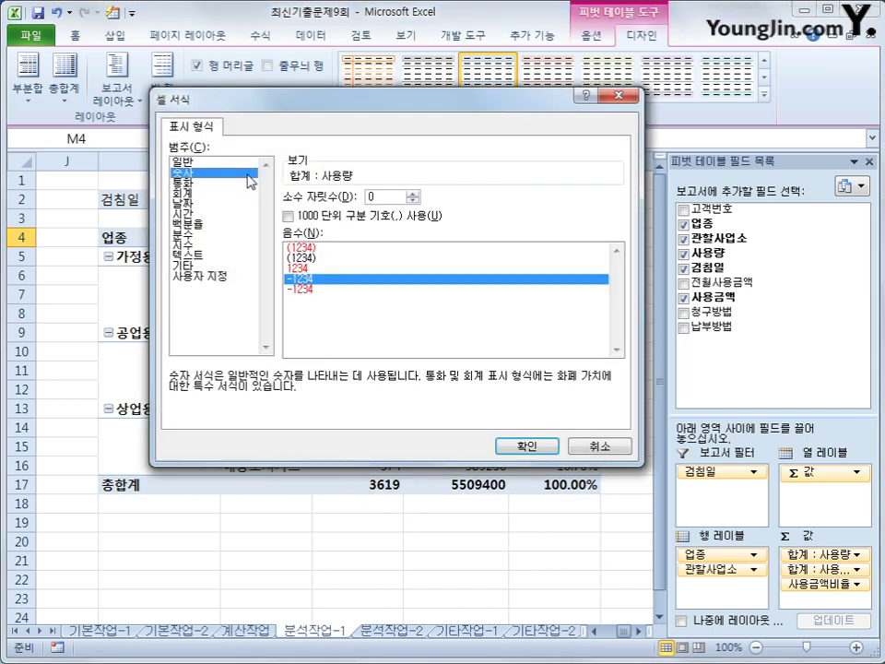
pyautogui.click(325, 217)
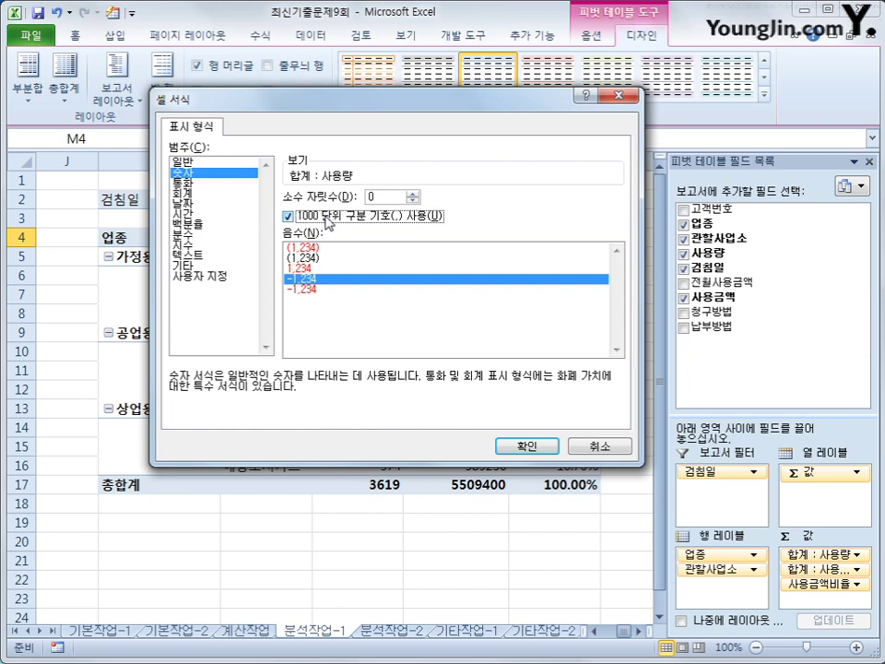
pyautogui.click(529, 445)
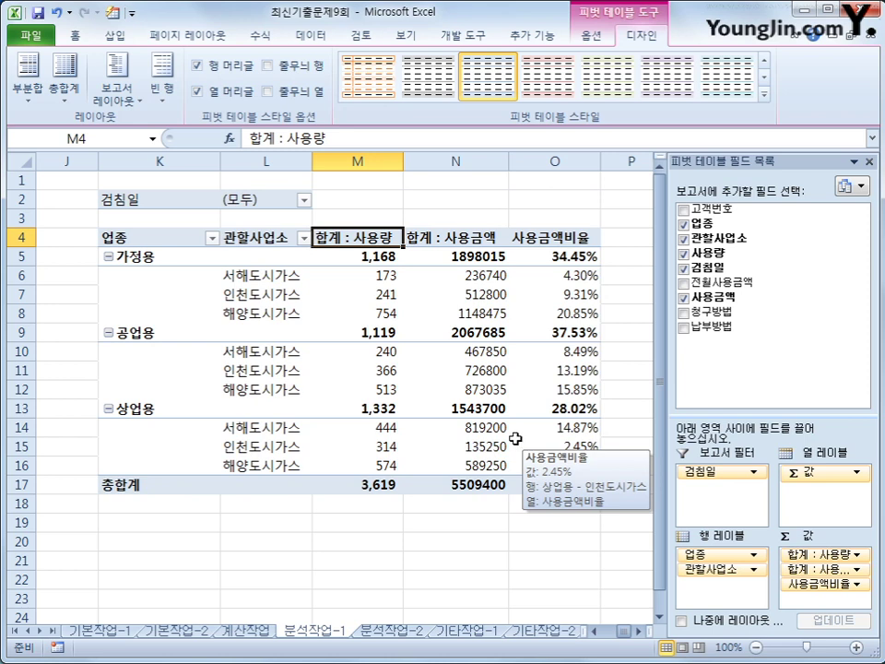
# Format the 합계 : 사용금액 field as a number with thousands separators
pyautogui.click(447, 240)
pyautogui.doubleClick(446, 240)
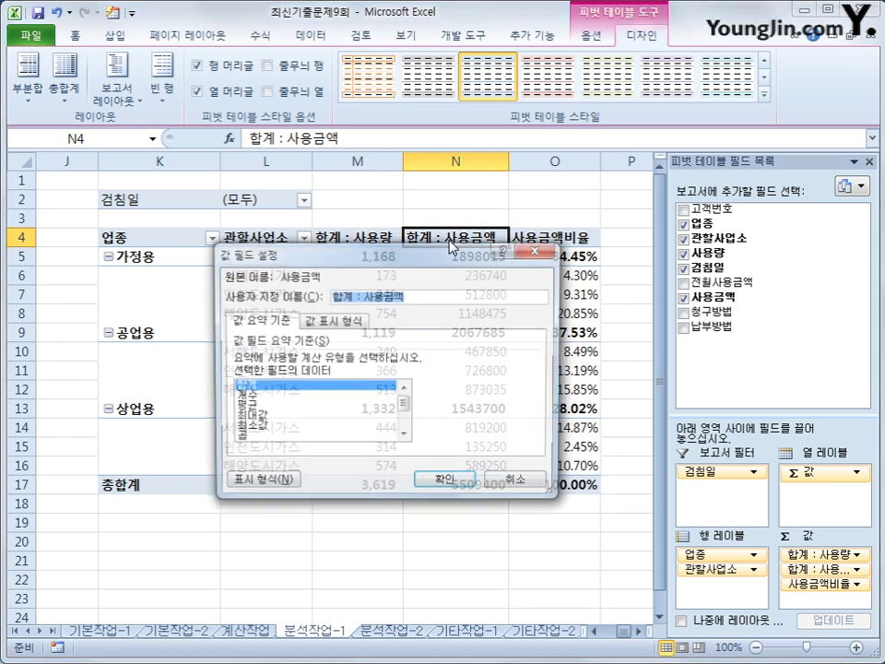
pyautogui.click(281, 482)
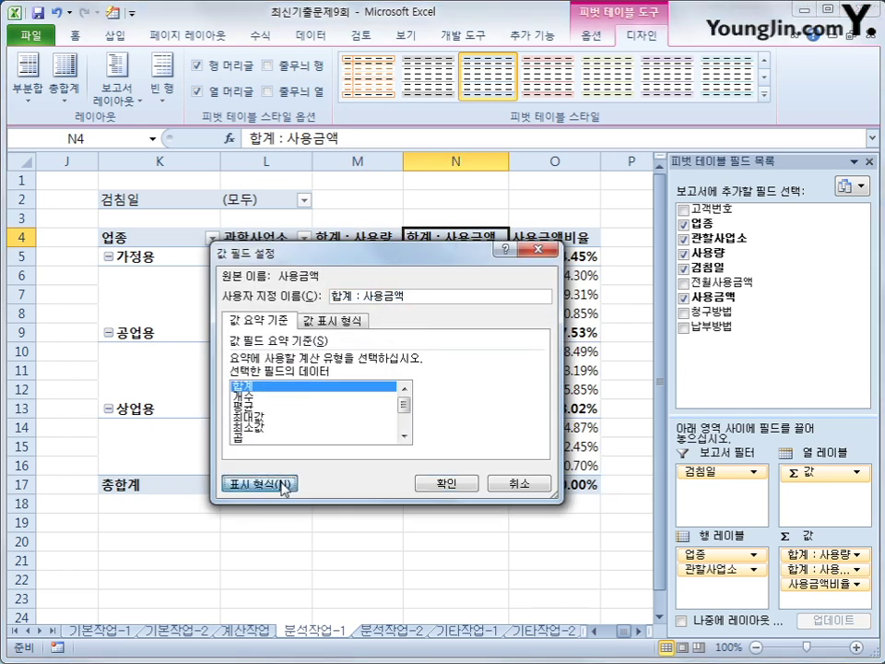
pyautogui.click(175, 267)
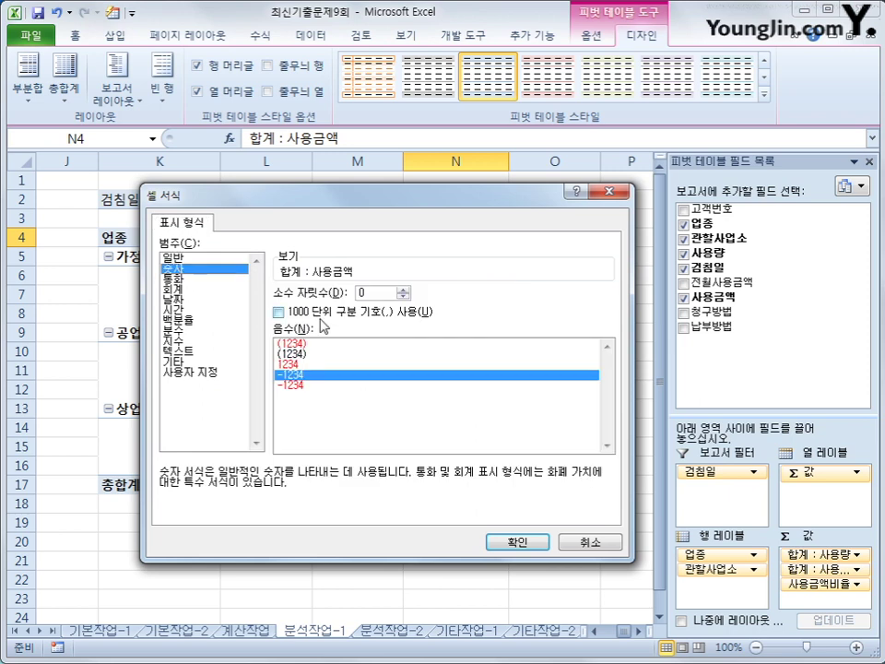
pyautogui.click(322, 316)
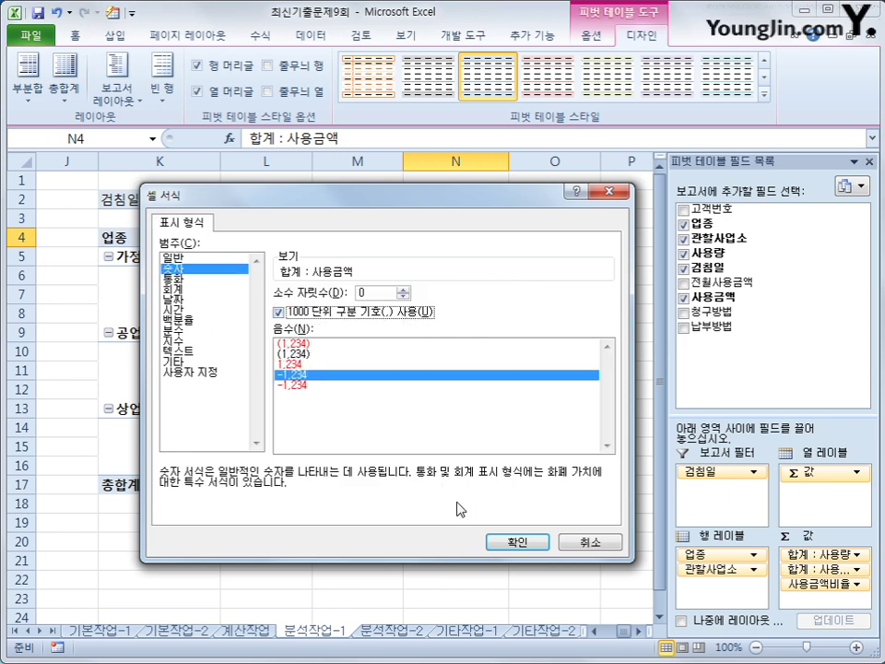
pyautogui.click(529, 546)
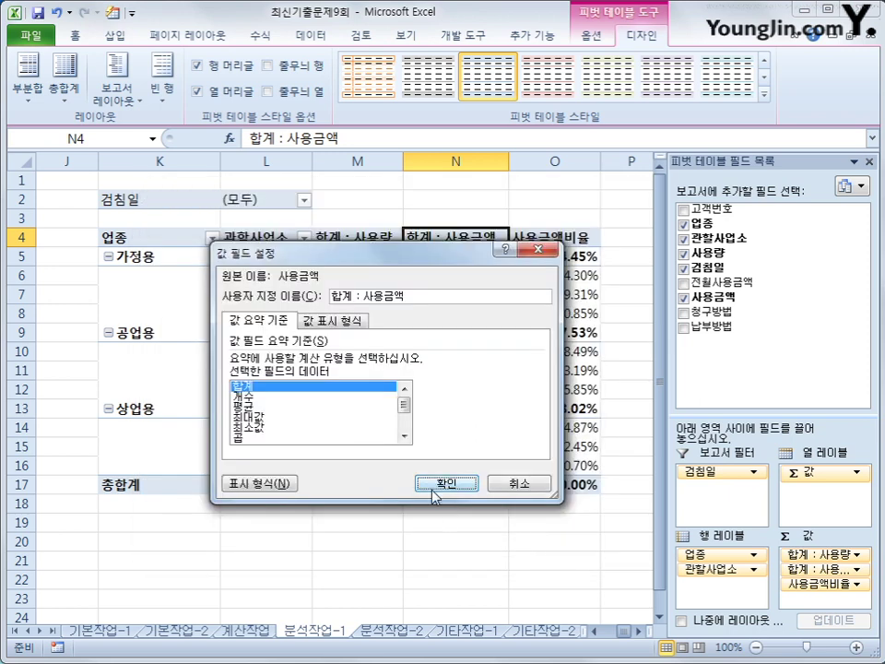
pyautogui.click(444, 481)
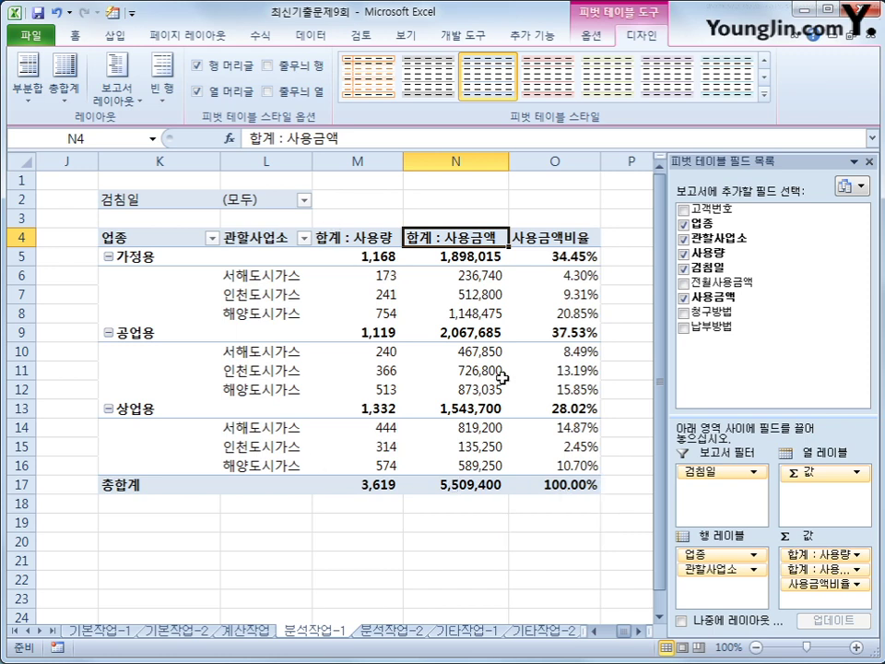
pyautogui.moveTo(468, 384)
# Apply a red medium pivot table style, then go to the 분석작업-2 sheet
pyautogui.click(764, 96)
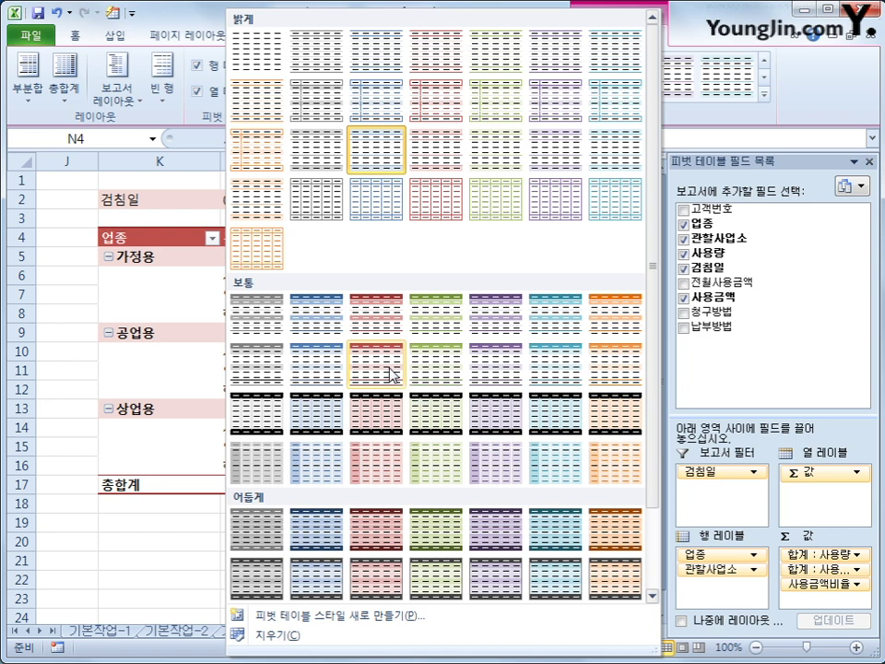
pyautogui.click(390, 372)
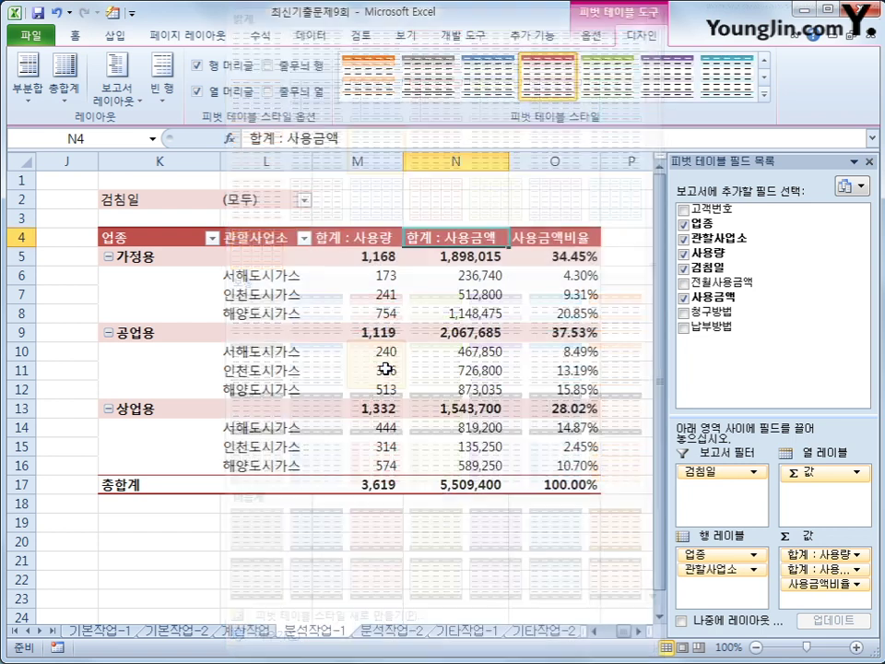
pyautogui.click(613, 578)
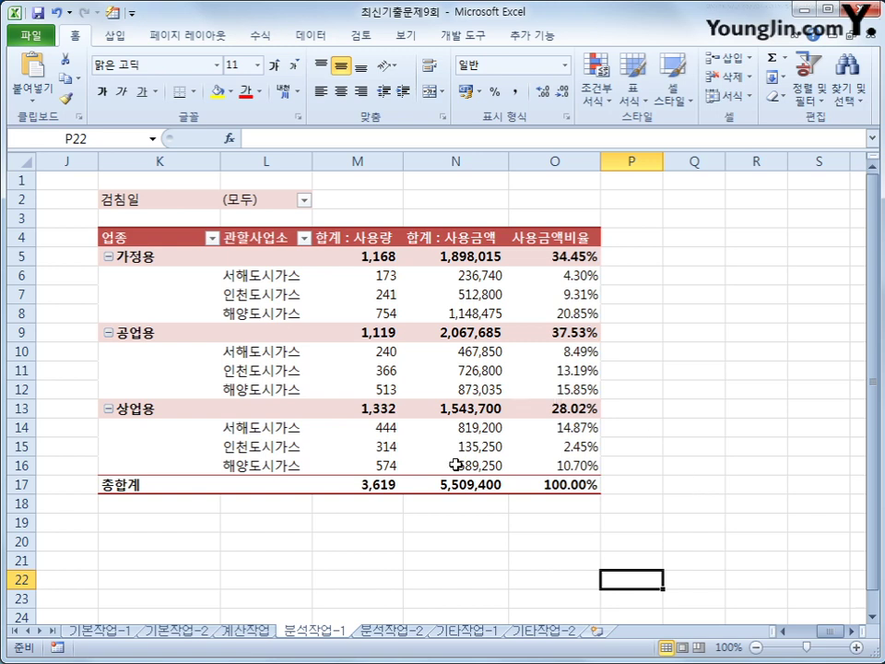
pyautogui.click(387, 630)
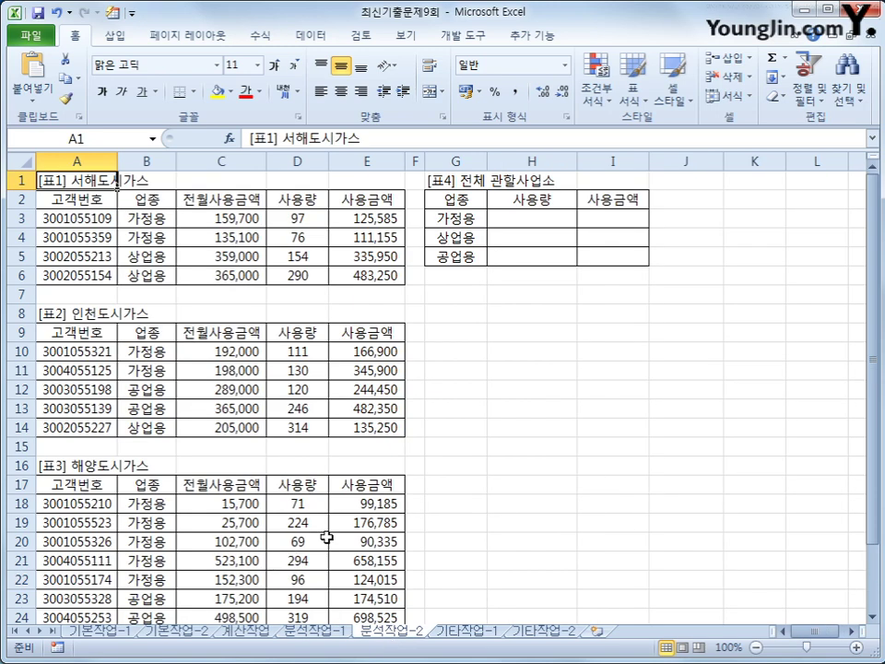
# Begin recording macro 합계통합 and select the [표4] range G2:I5
pyautogui.click(506, 390)
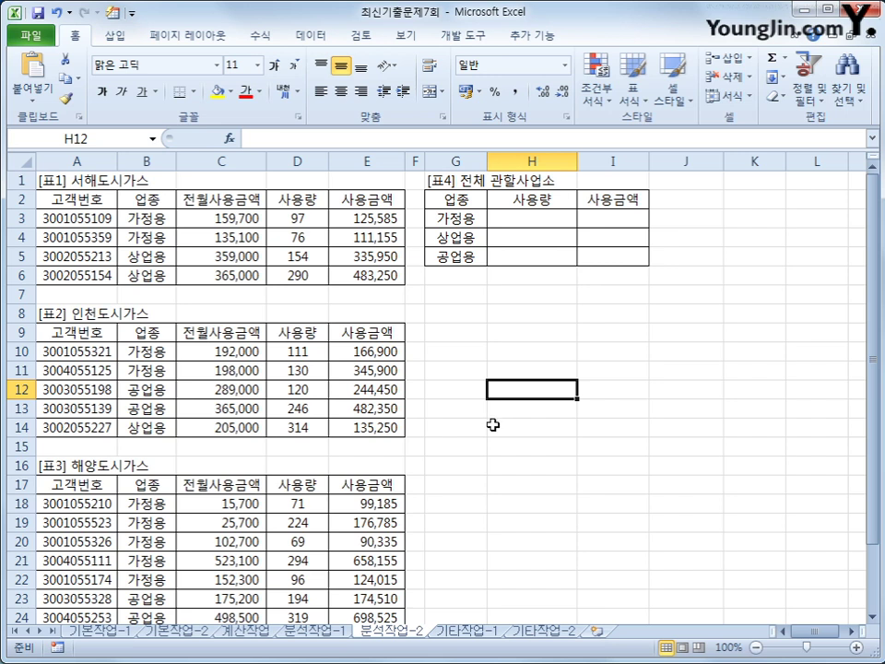
pyautogui.click(466, 36)
pyautogui.click(119, 58)
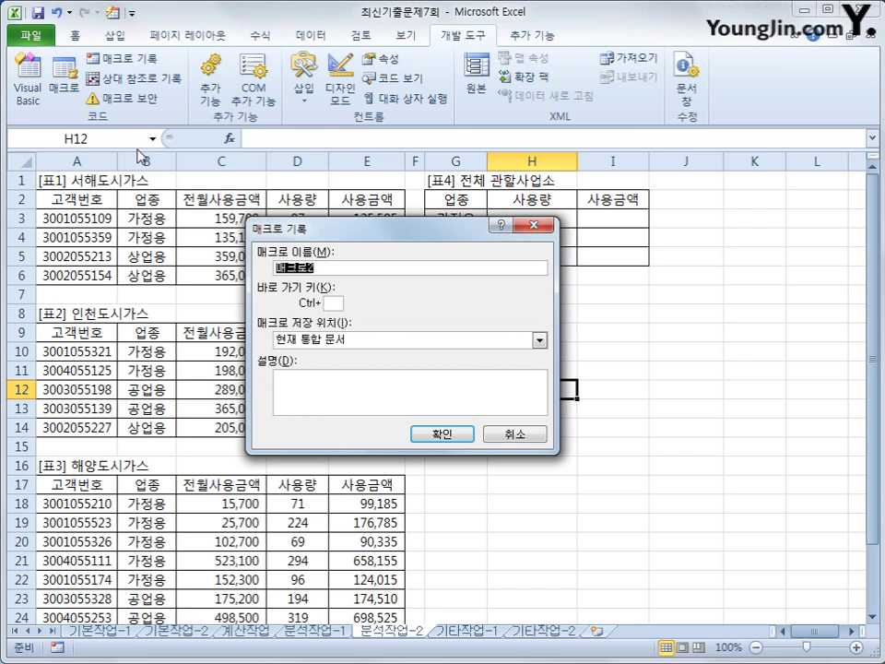
pyautogui.write('합계통ㅎ')
pyautogui.press('Return')
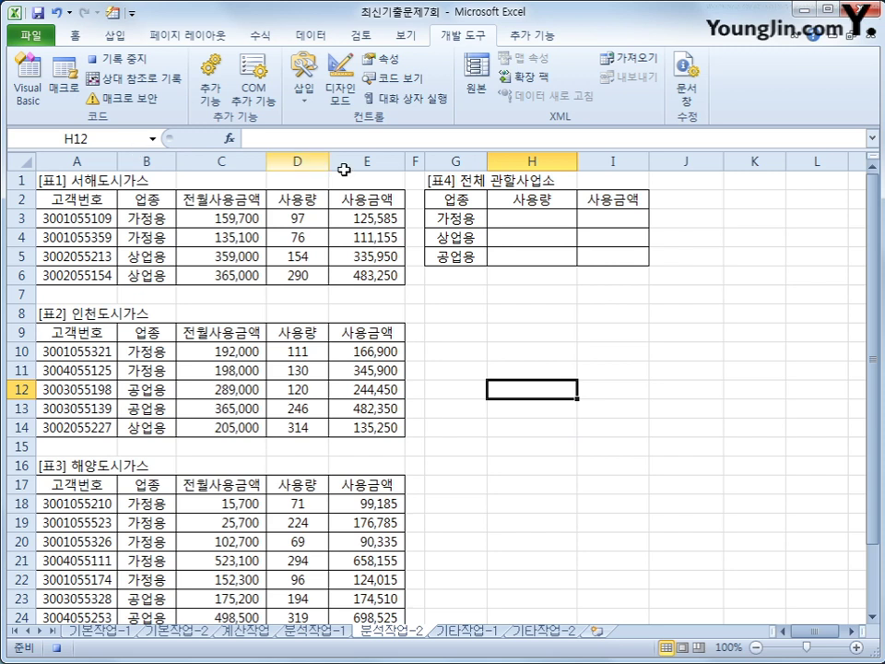
pyautogui.moveTo(440, 201); pyautogui.dragTo(583, 255)
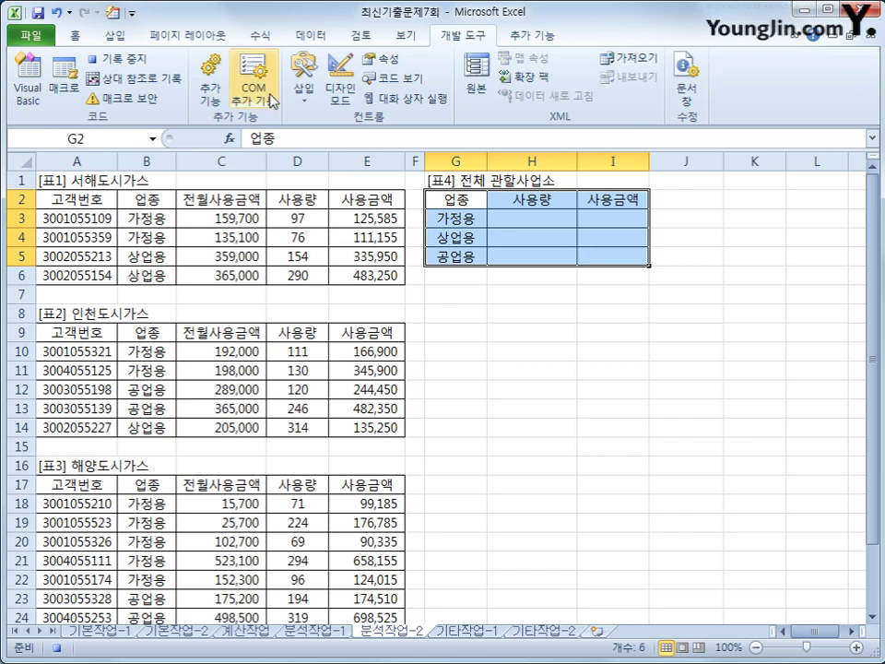
pyautogui.click(296, 39)
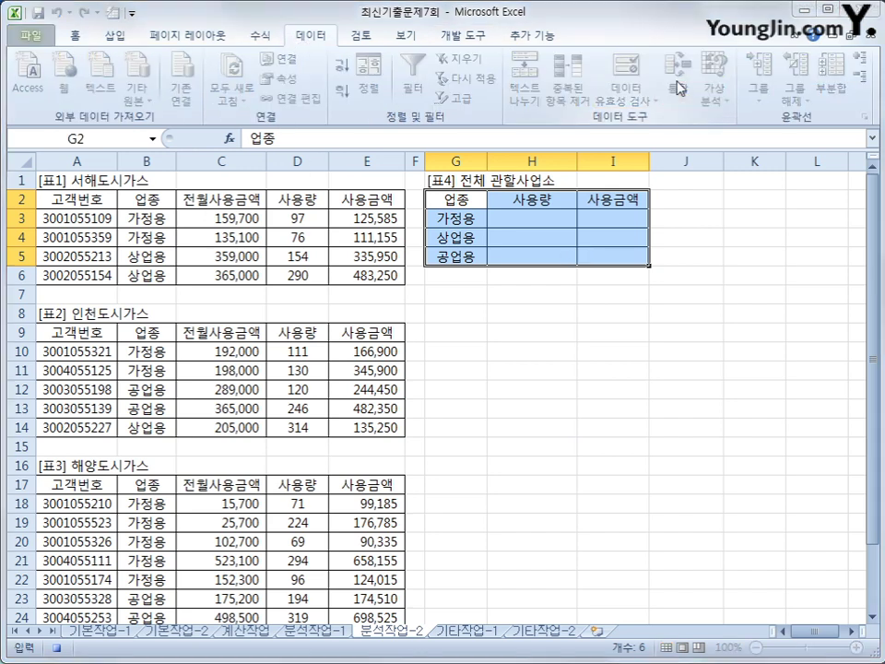
# Start a Sum consolidation with source ranges B2:E6, B9:E14 and B17:E27
pyautogui.click(675, 85)
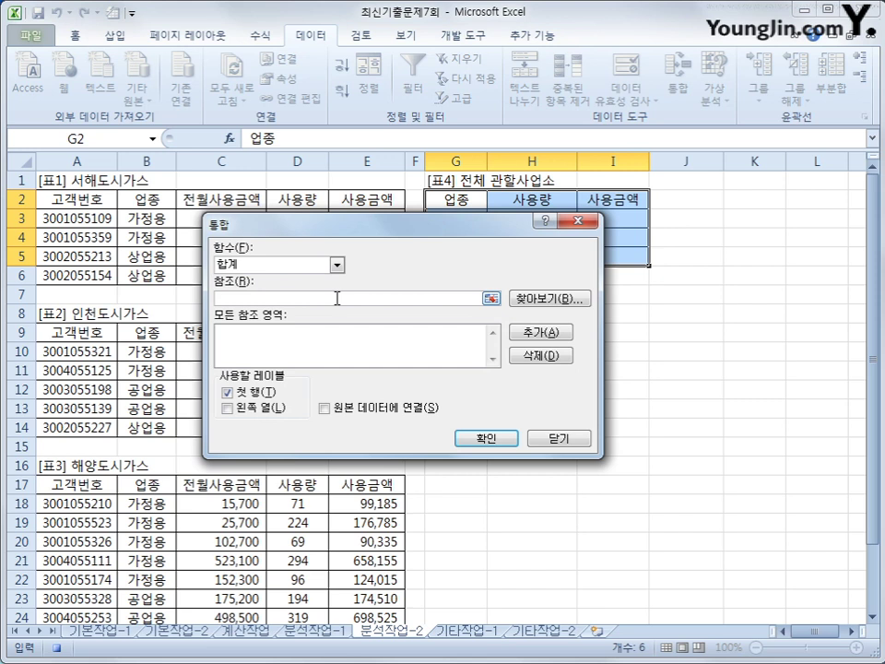
pyautogui.moveTo(420, 230); pyautogui.dragTo(467, 326)
pyautogui.click(167, 199)
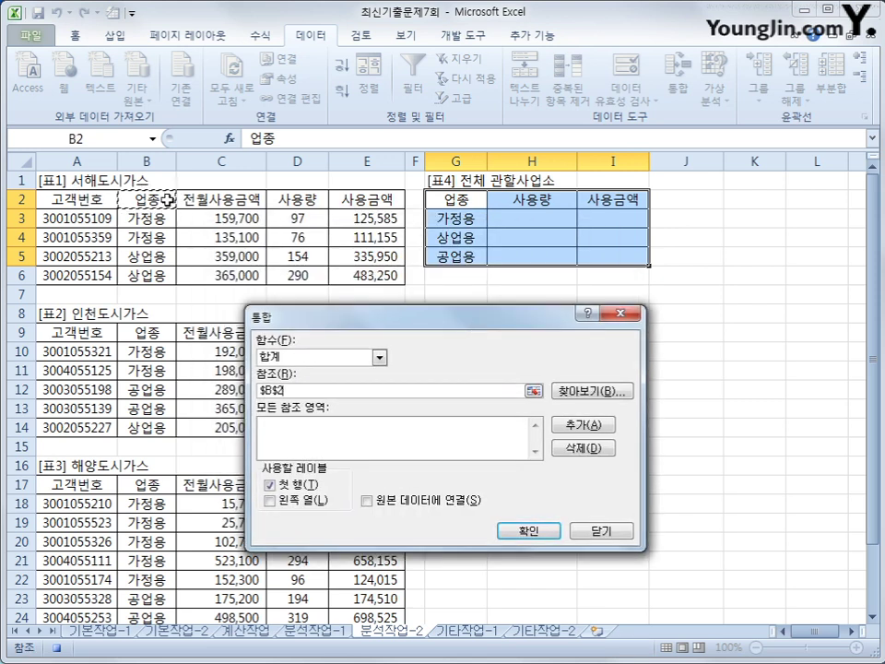
pyautogui.moveTo(167, 199); pyautogui.dragTo(357, 282)
pyautogui.click(579, 425)
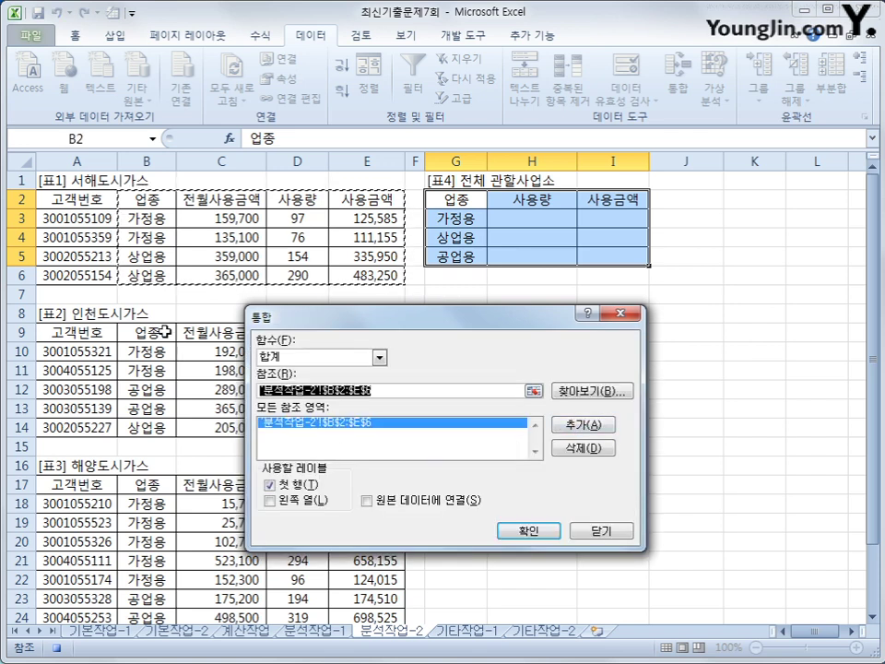
pyautogui.moveTo(165, 332); pyautogui.dragTo(350, 420)
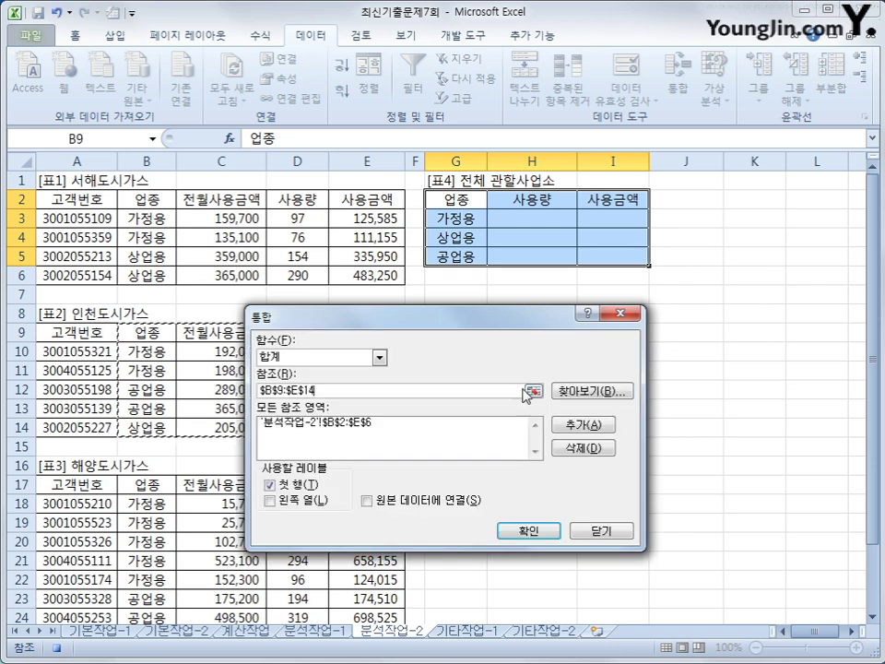
pyautogui.click(581, 429)
pyautogui.moveTo(141, 482); pyautogui.dragTo(368, 590)
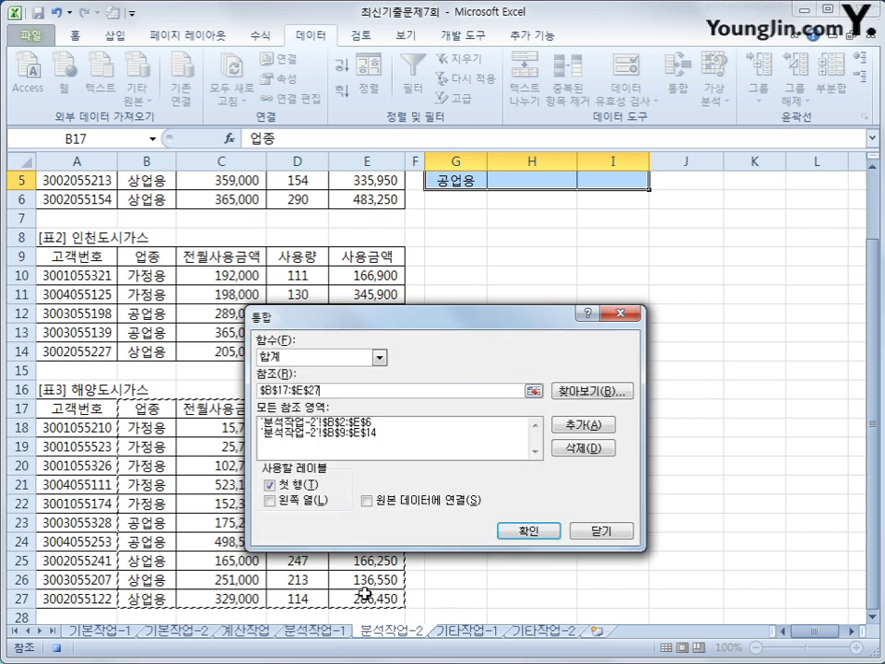
pyautogui.click(574, 424)
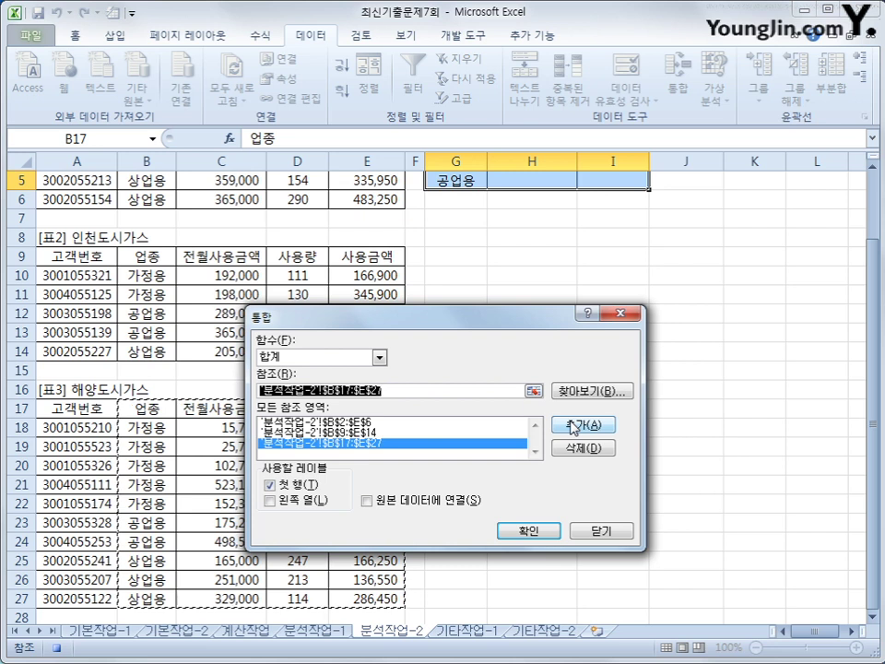
# Use left-column labels to fill [표4] with the totals, then stop the macro recording
pyautogui.click(318, 503)
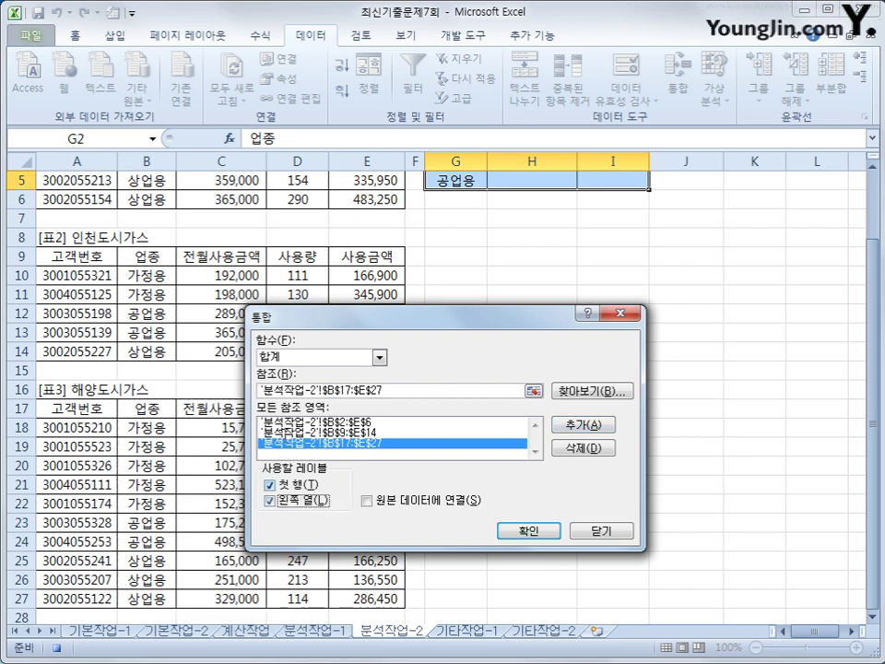
pyautogui.click(522, 532)
pyautogui.scroll(2, 527, 483)
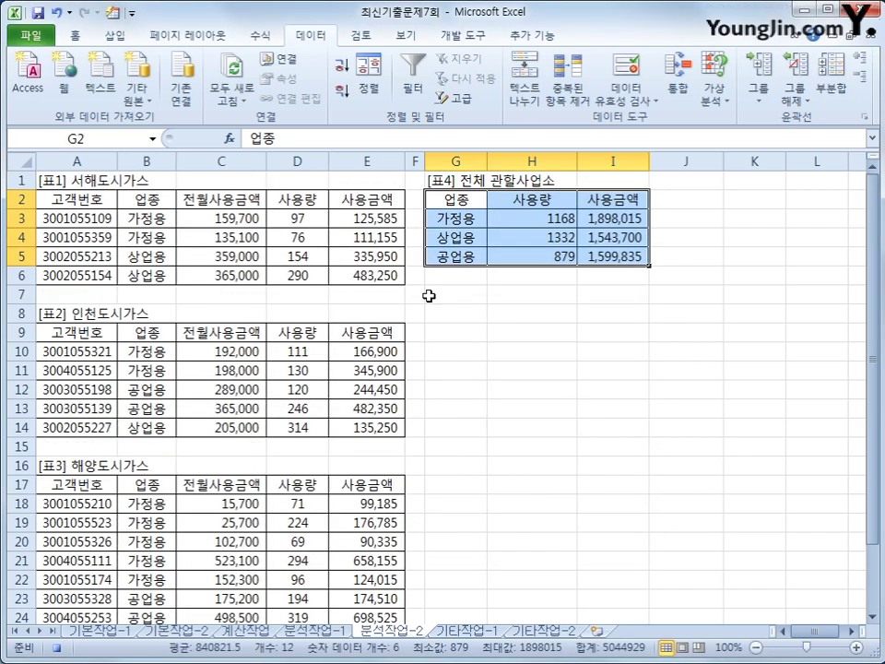
pyautogui.click(529, 262)
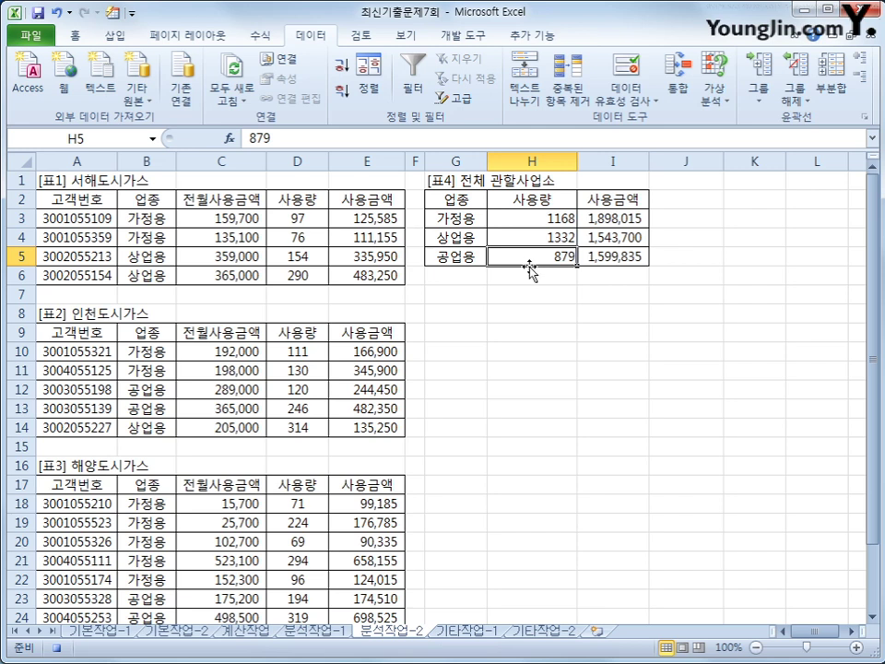
pyautogui.click(57, 647)
# Draw a form button at G8:H9 below [표4] and assign it the 합계통합 macro
pyautogui.scroll(-3, 348, 35)
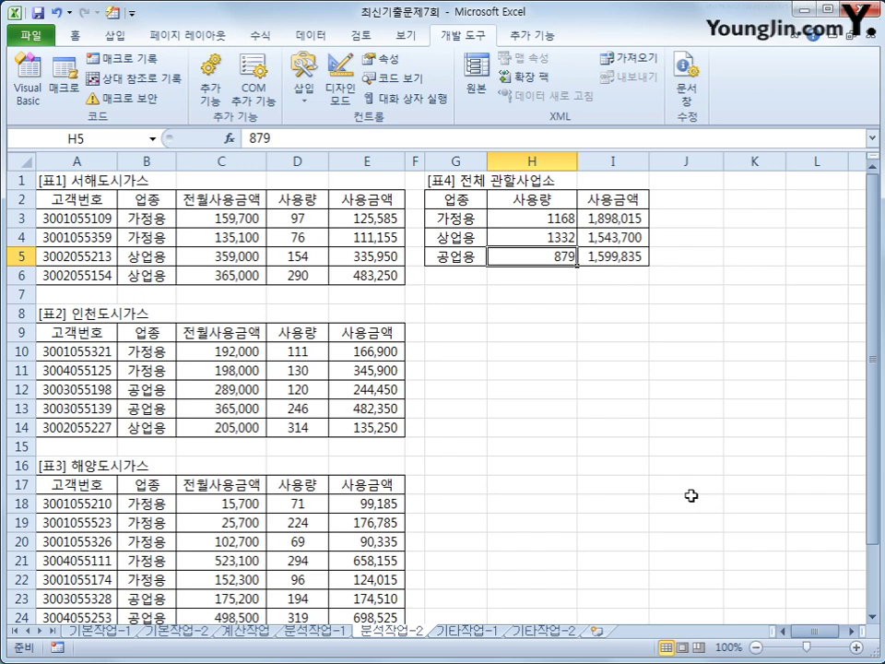
pyautogui.click(734, 484)
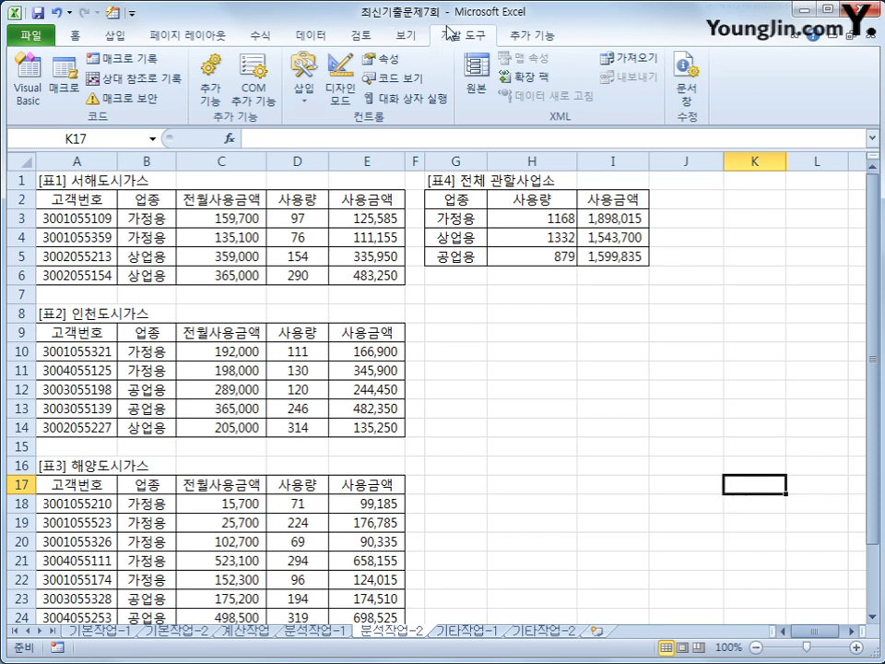
pyautogui.click(300, 97)
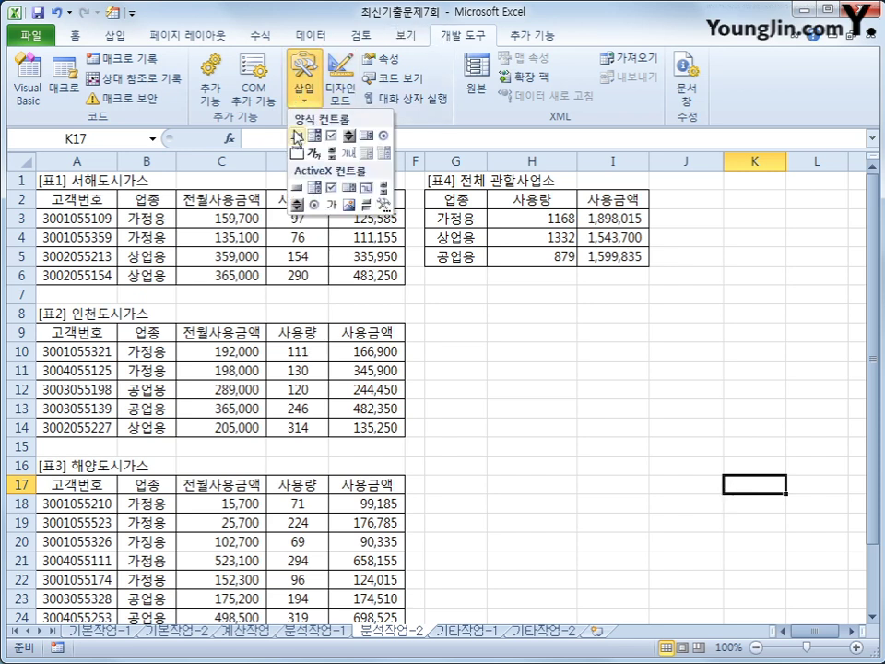
pyautogui.click(297, 137)
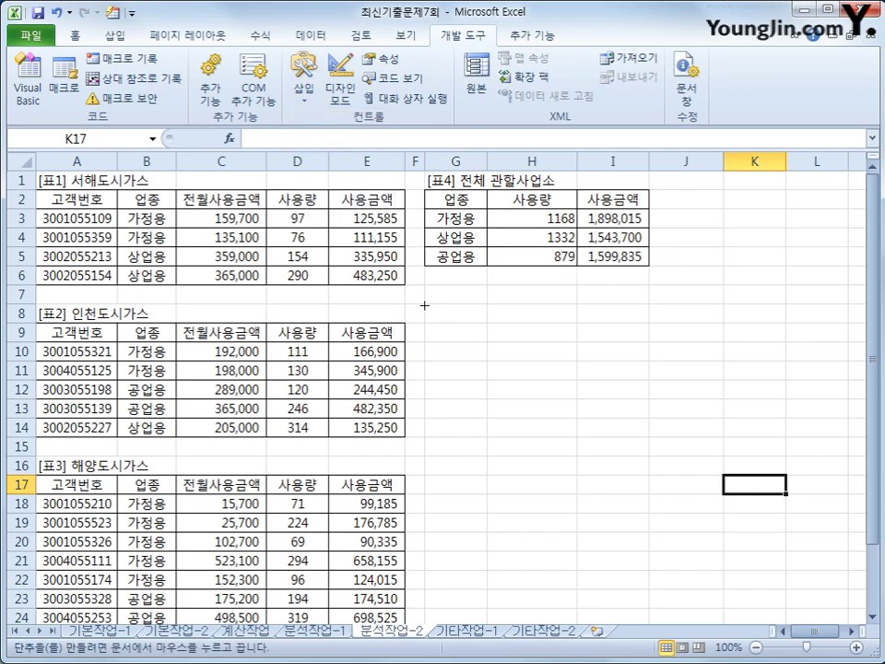
pyautogui.moveTo(424, 303); pyautogui.dragTo(558, 337)
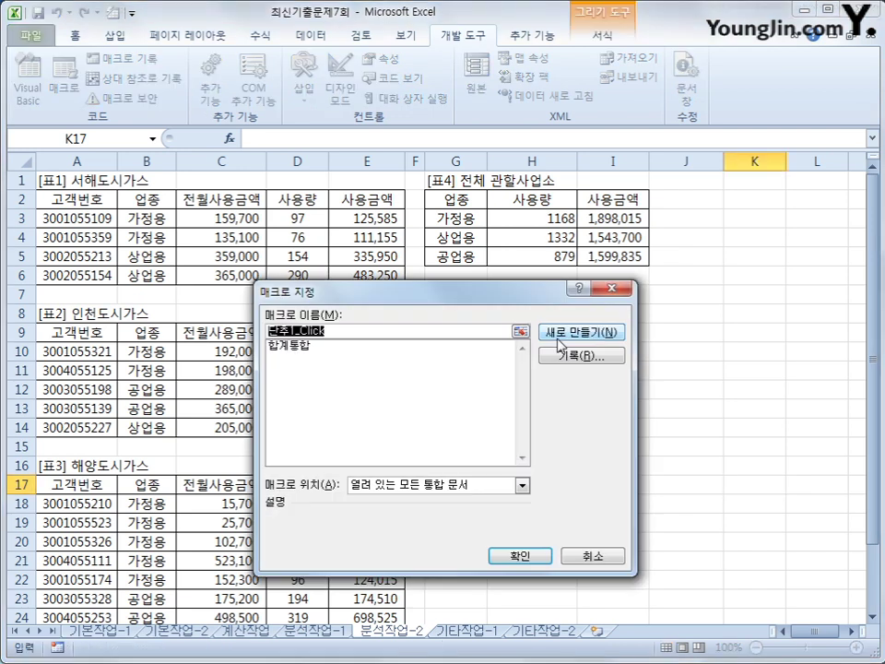
pyautogui.moveTo(466, 300); pyautogui.dragTo(482, 228)
pyautogui.click(345, 276)
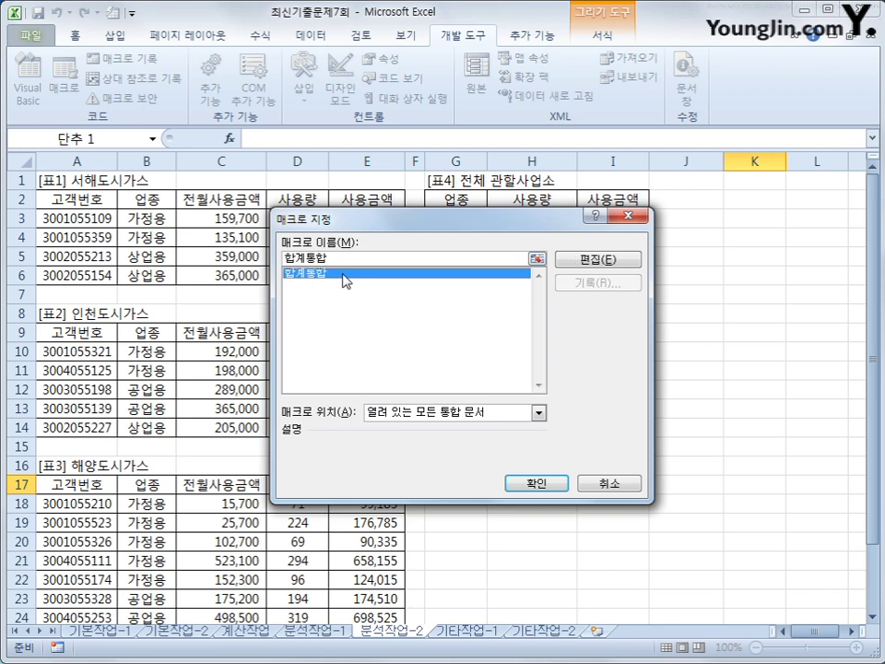
pyautogui.click(551, 485)
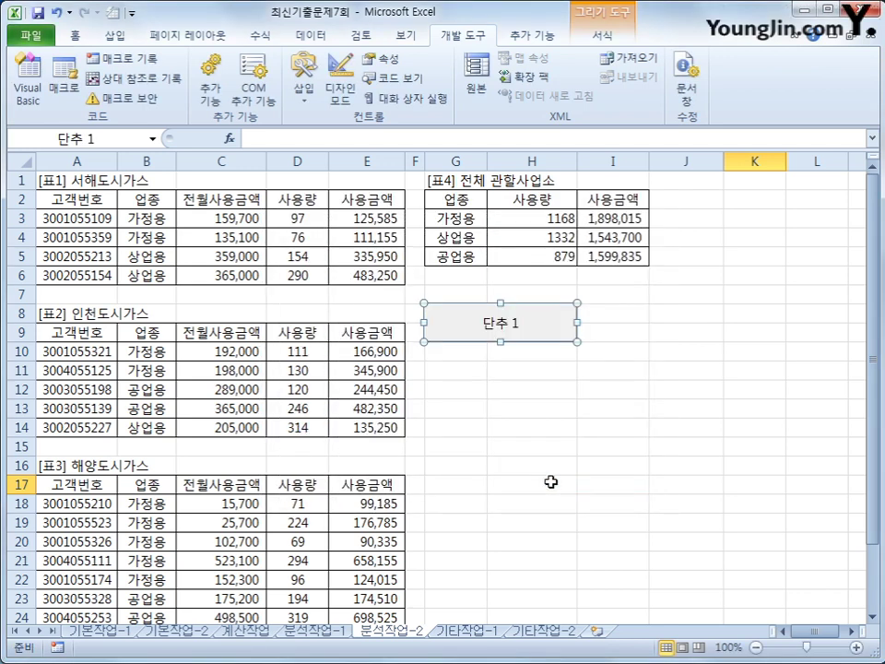
# Label the button 합계통합 and go to the 기타작업-1 sheet
pyautogui.write('합계통ㅎ')
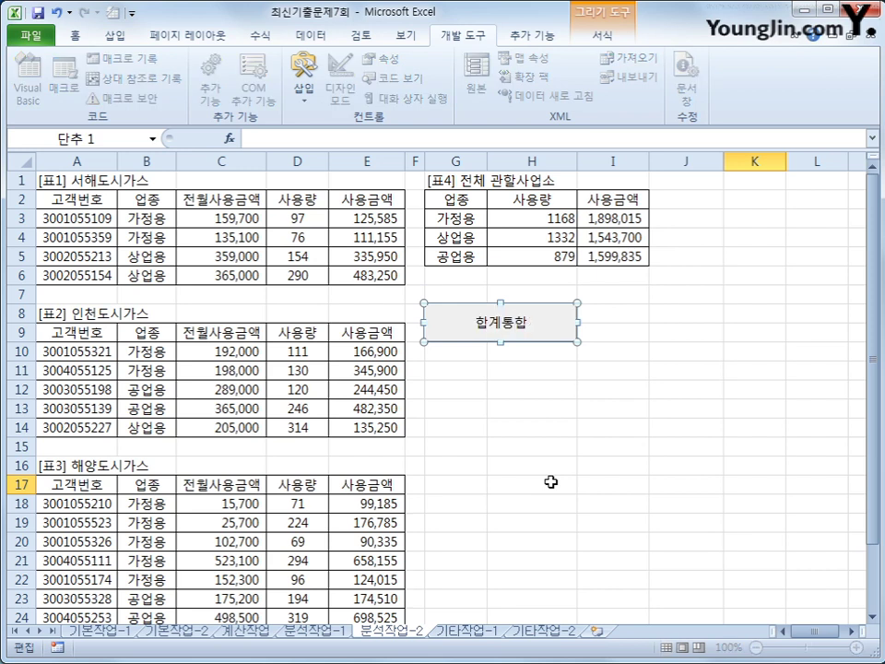
pyautogui.click(537, 560)
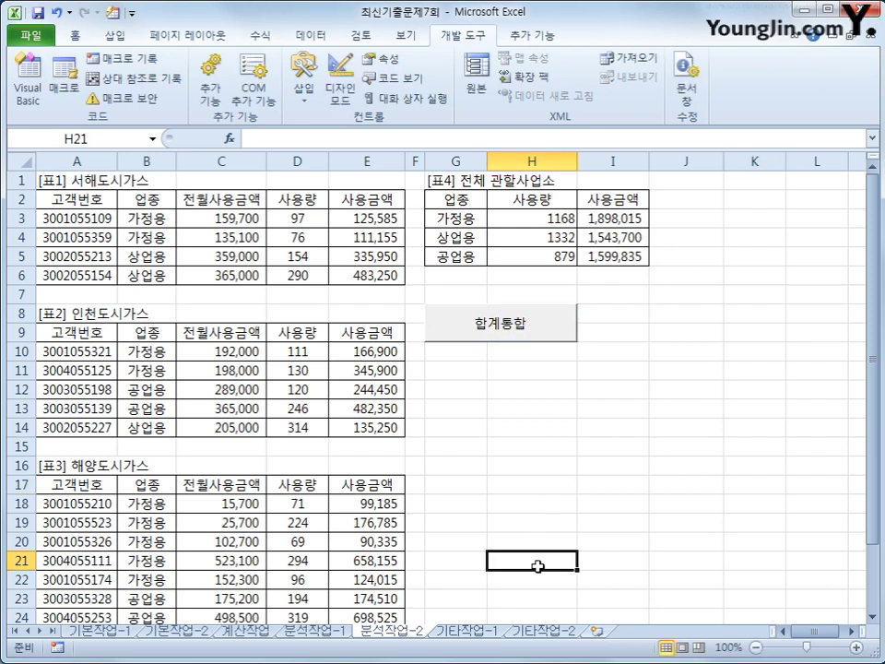
pyautogui.click(450, 630)
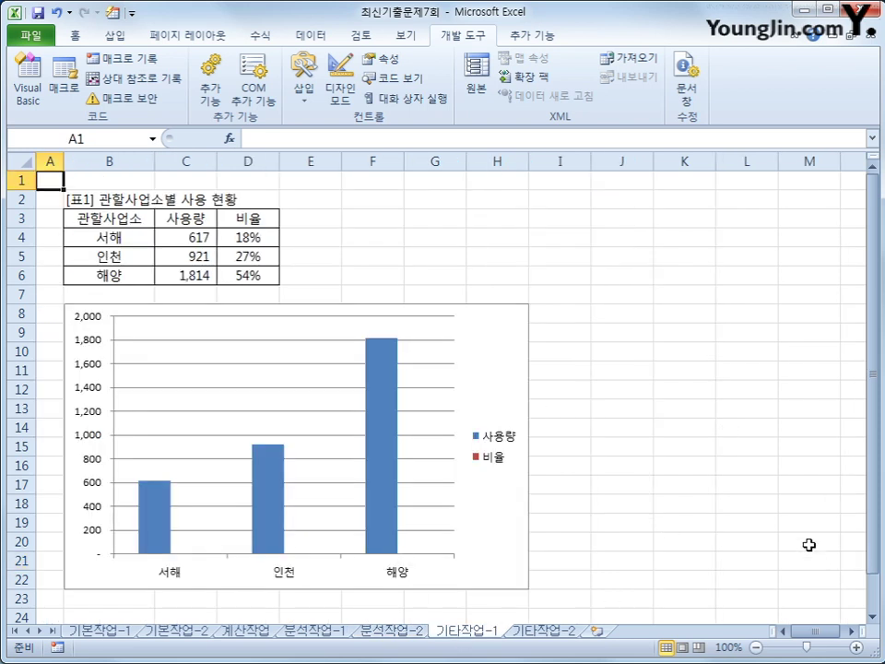
# Select the usage chart's 비율 series from the chart elements list
pyautogui.click(496, 361)
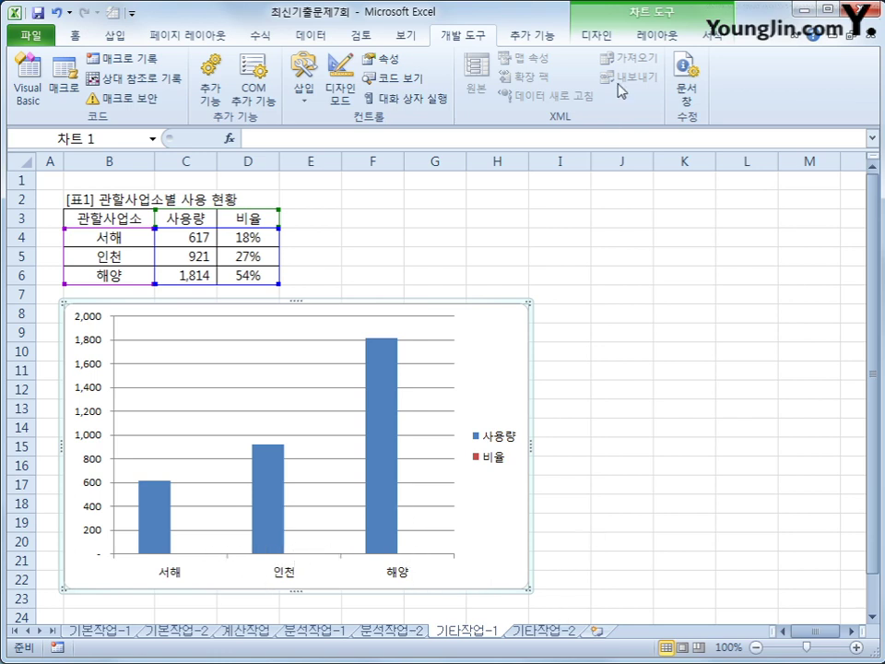
pyautogui.click(659, 34)
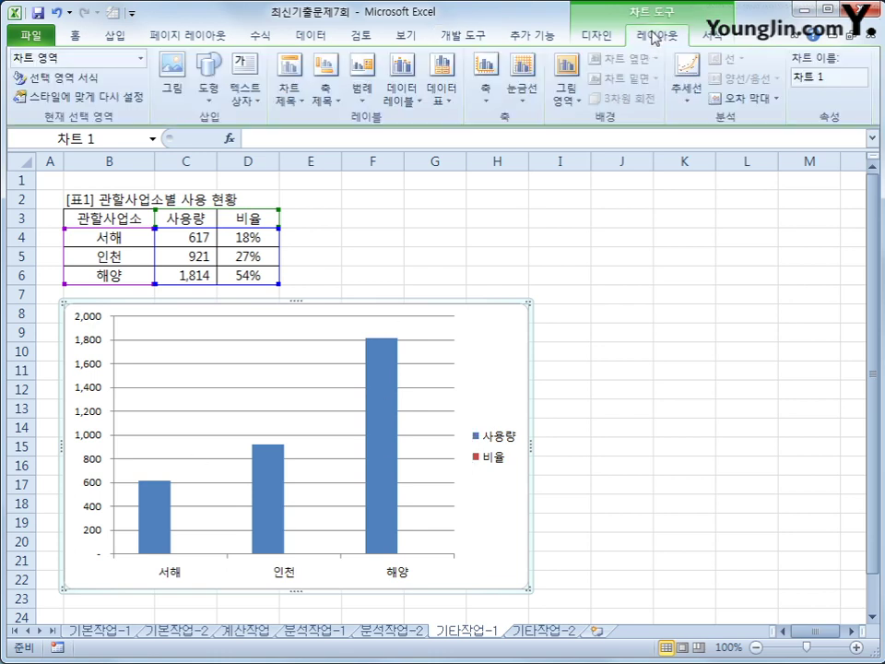
pyautogui.click(141, 58)
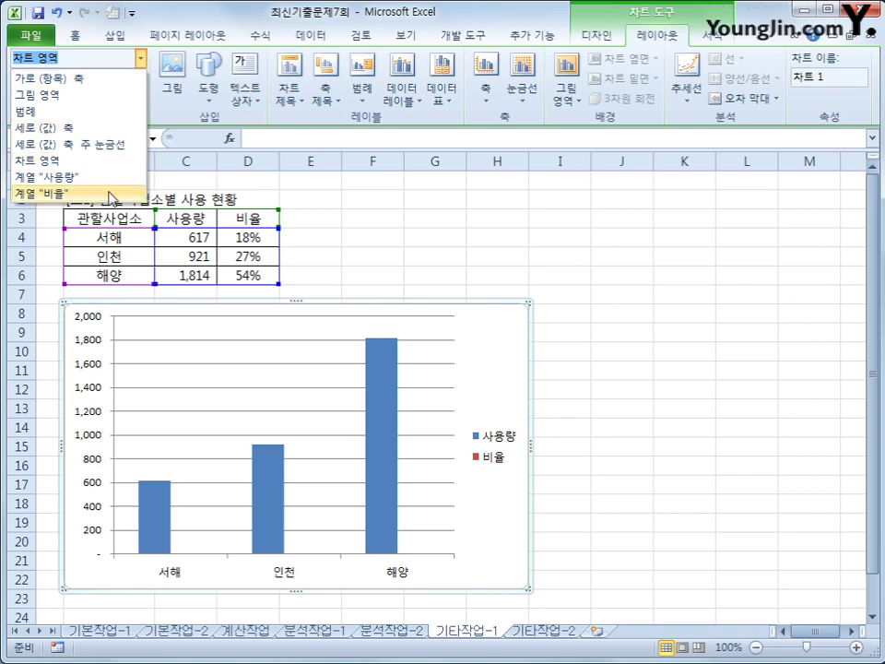
pyautogui.click(110, 197)
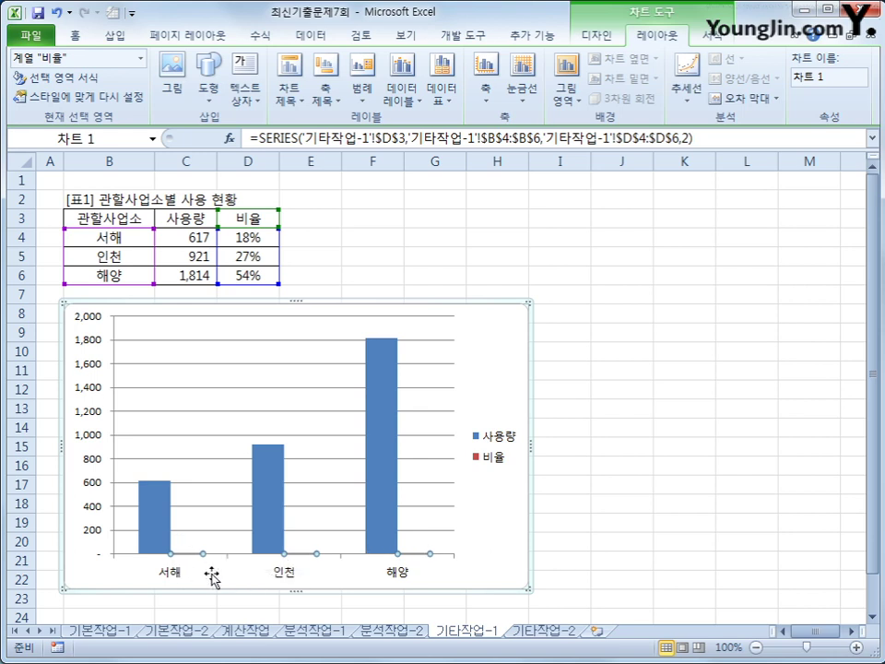
pyautogui.click(594, 36)
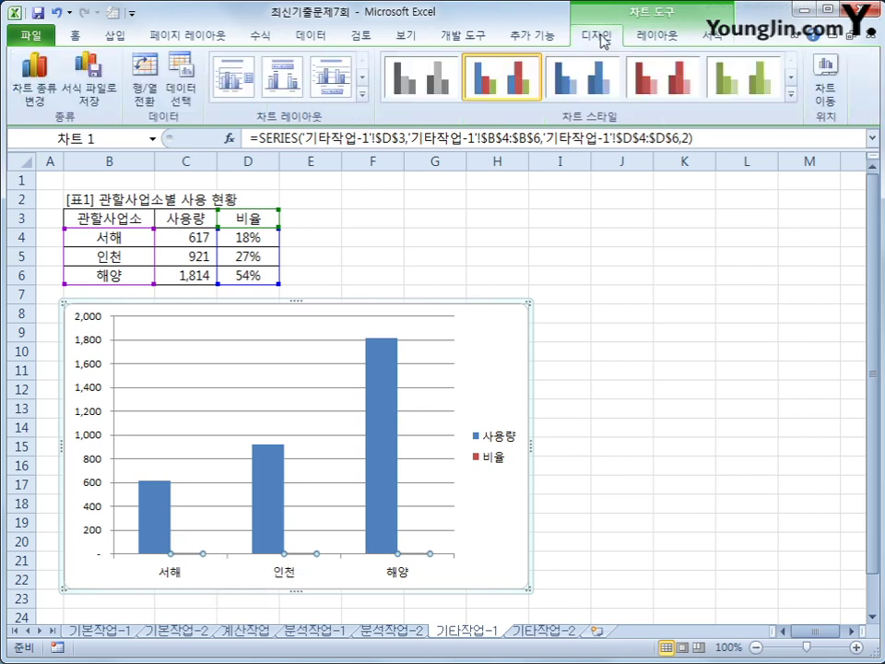
# Change the 비율 series chart type to 표식이 있는 꺾은선형 (line with markers)
pyautogui.click(22, 108)
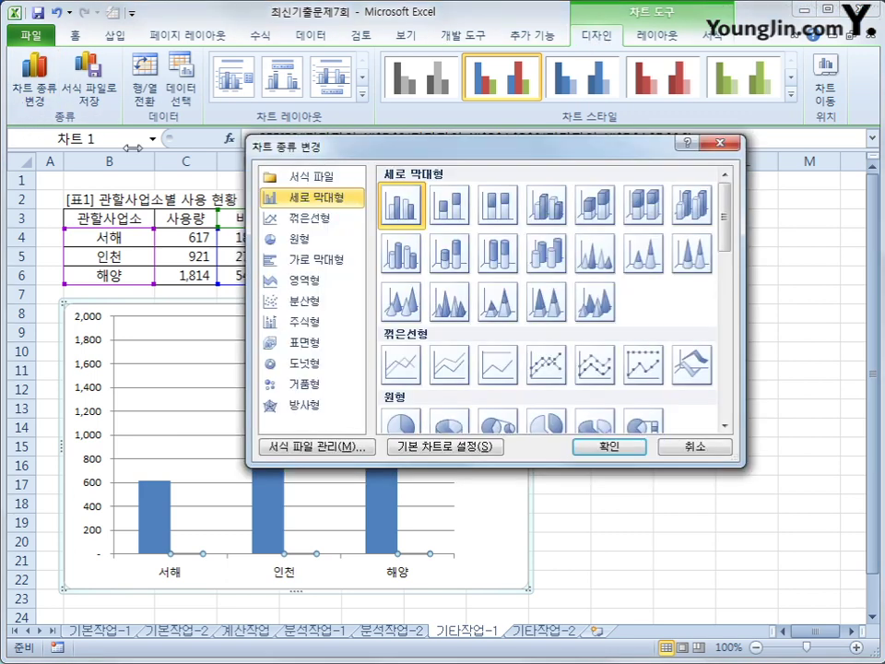
pyautogui.click(557, 378)
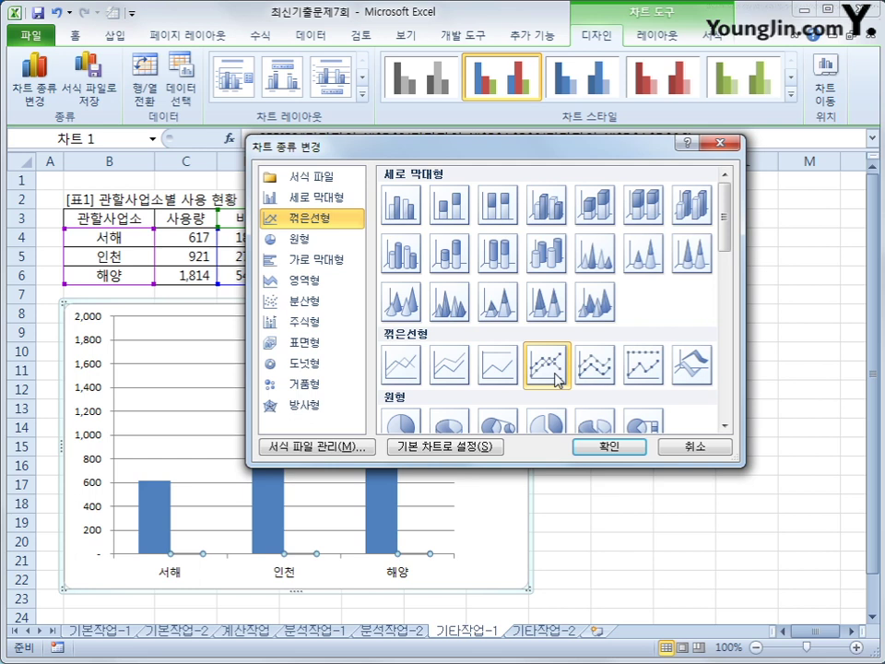
pyautogui.click(604, 447)
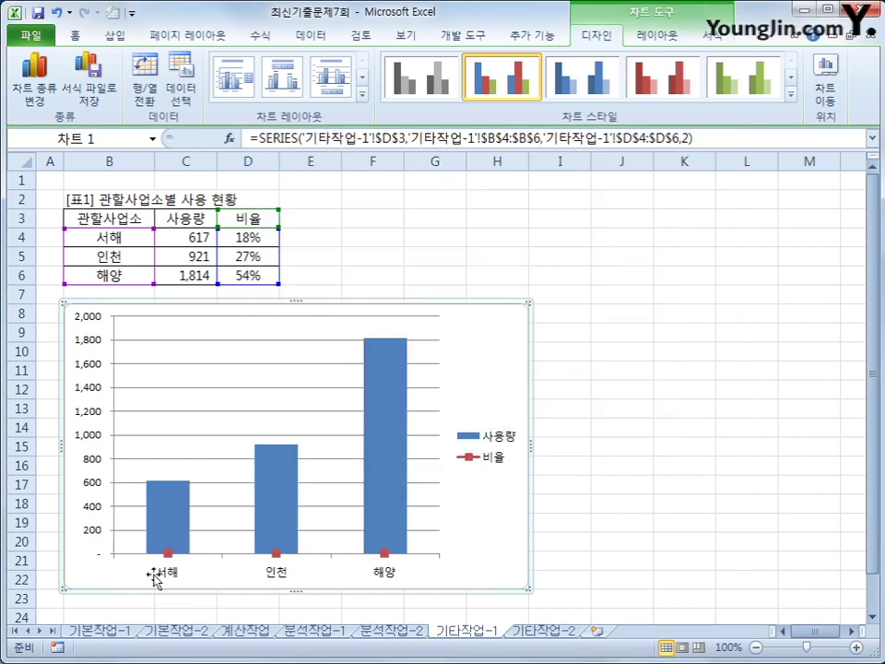
# Plot the 비율 series on the secondary axis via 데이터 계열 서식
pyautogui.click(277, 553)
pyautogui.rightClick(278, 557)
pyautogui.click(403, 407)
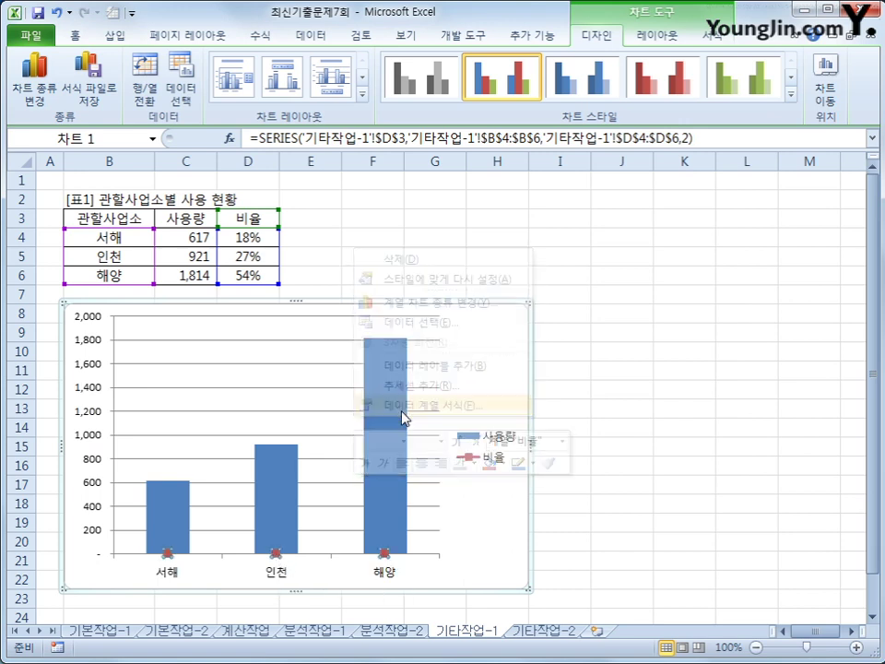
pyautogui.click(437, 200)
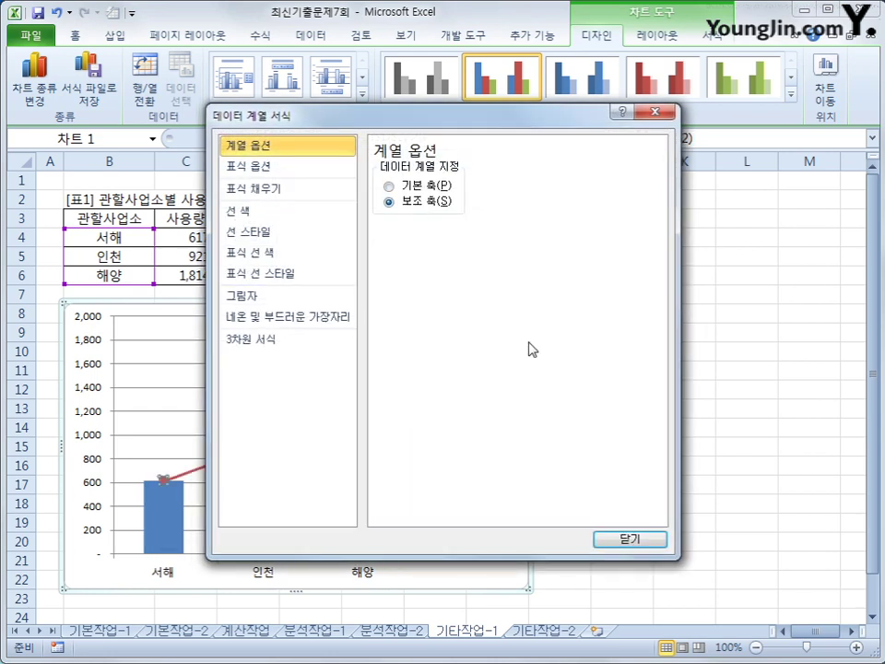
pyautogui.click(626, 538)
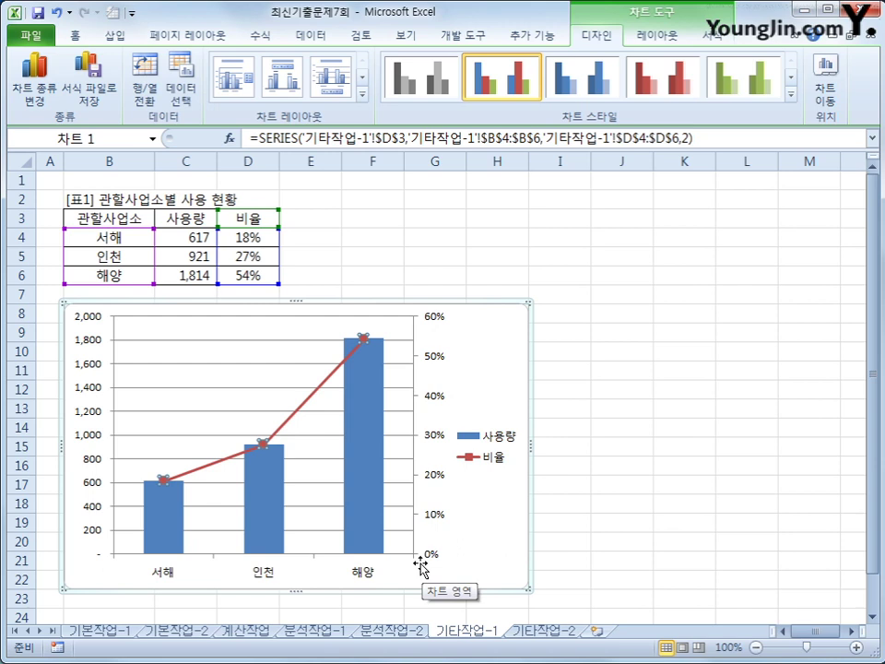
pyautogui.click(468, 341)
# Add a 차트 위 title reading '관할사업소별 사용 현황' to the chart
pyautogui.click(647, 35)
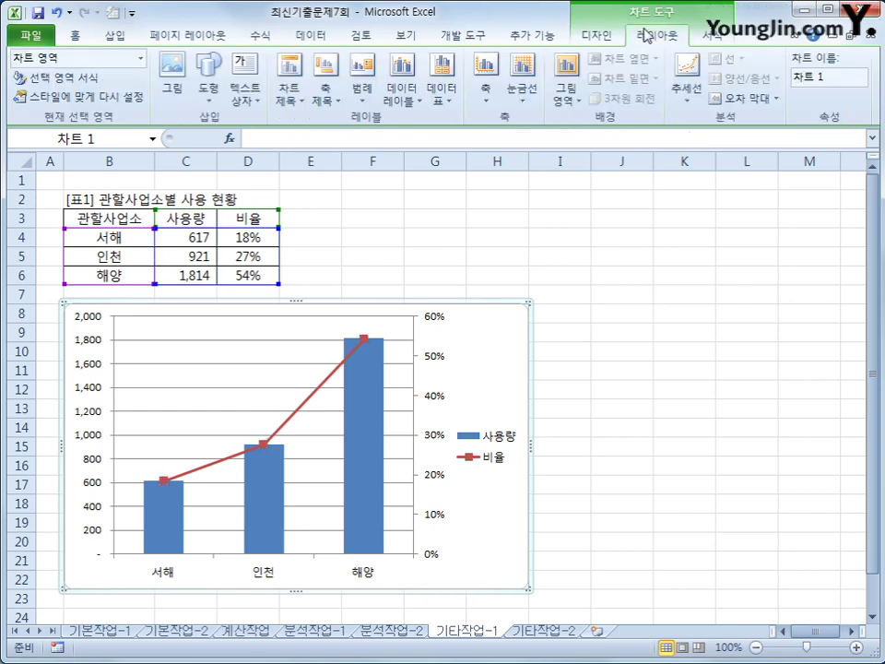
pyautogui.click(290, 92)
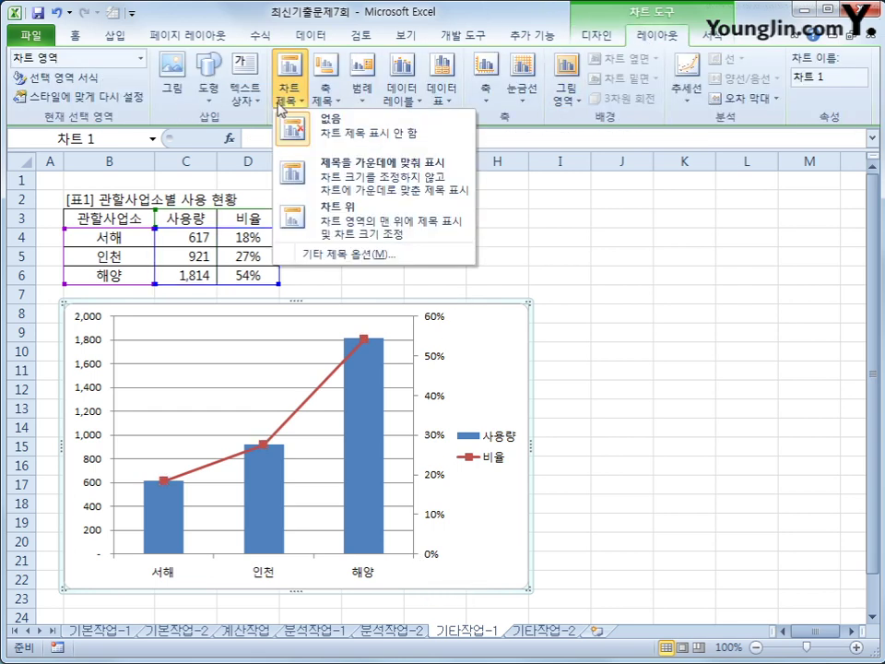
pyautogui.click(340, 230)
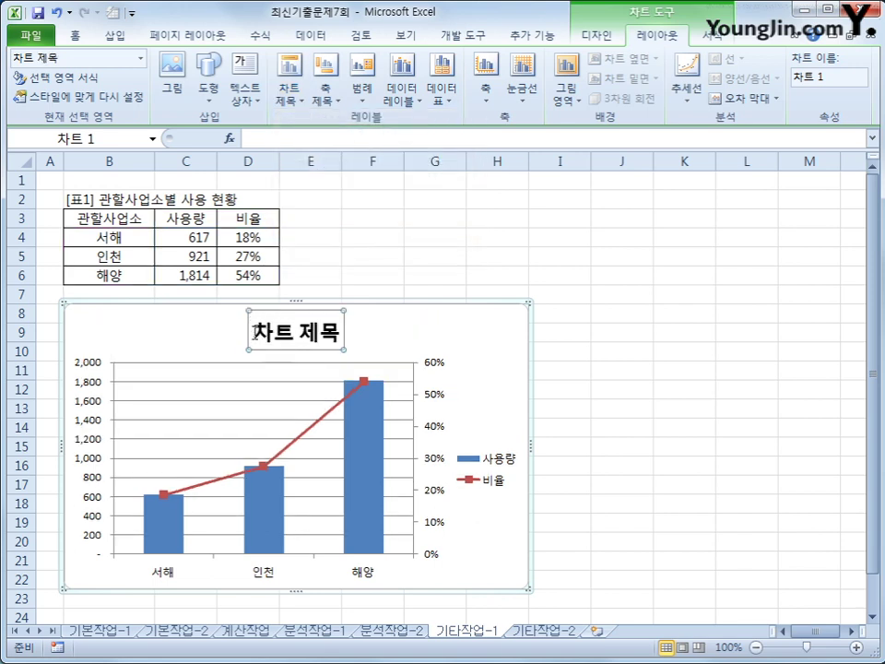
pyautogui.moveTo(253, 332); pyautogui.dragTo(339, 334)
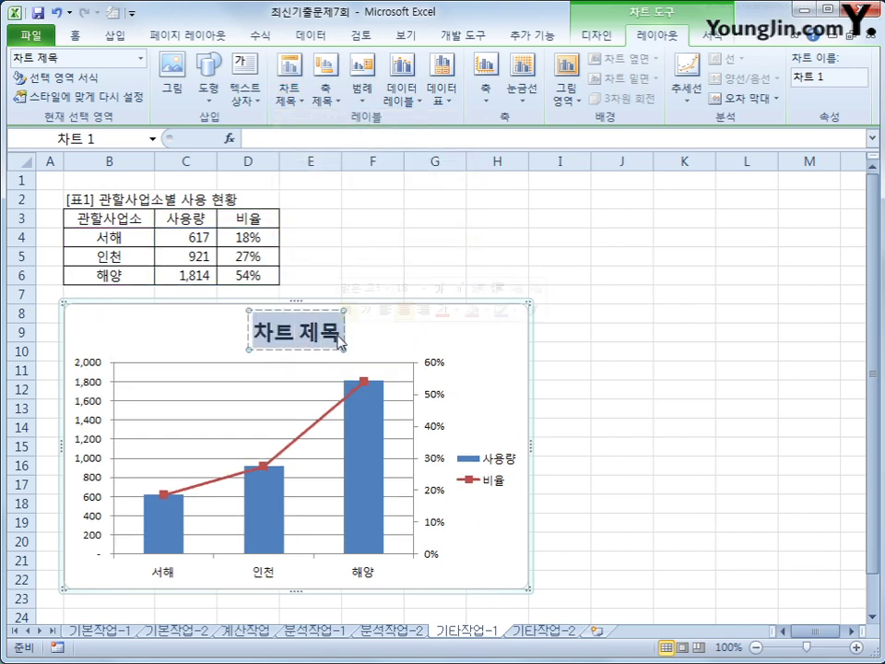
pyautogui.write('관할사어')
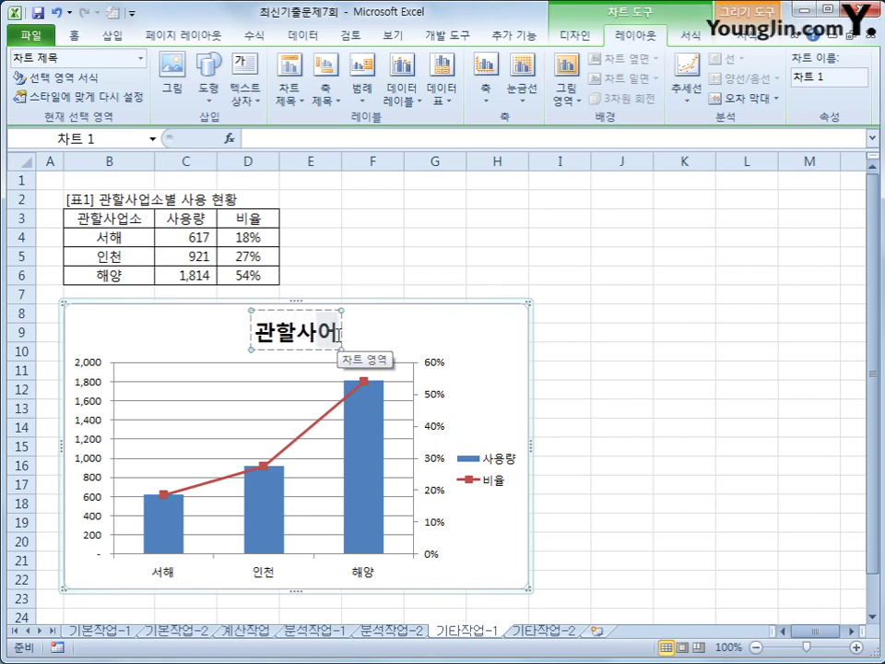
pyautogui.write('업소별')
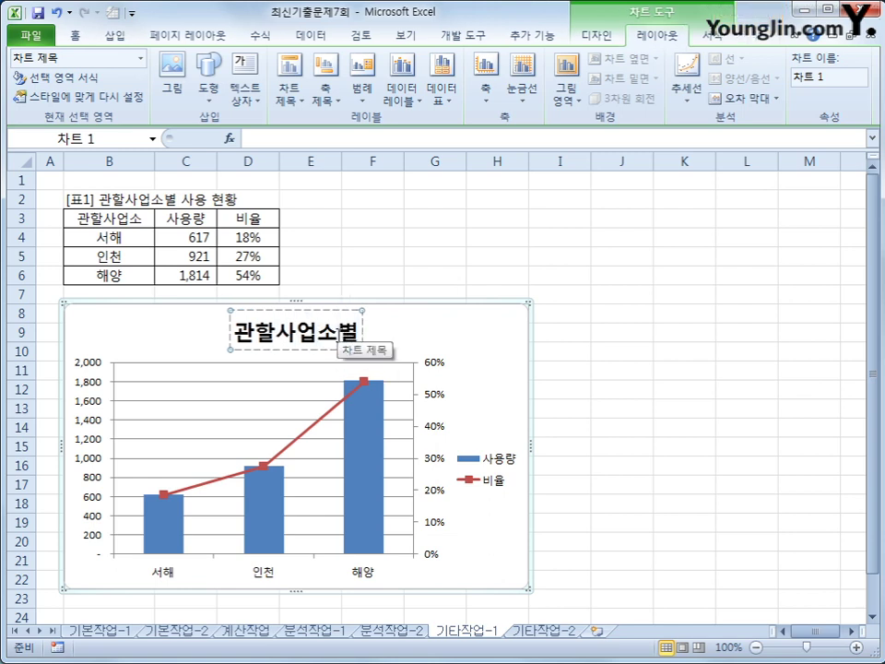
pyautogui.write(' 사용 현황')
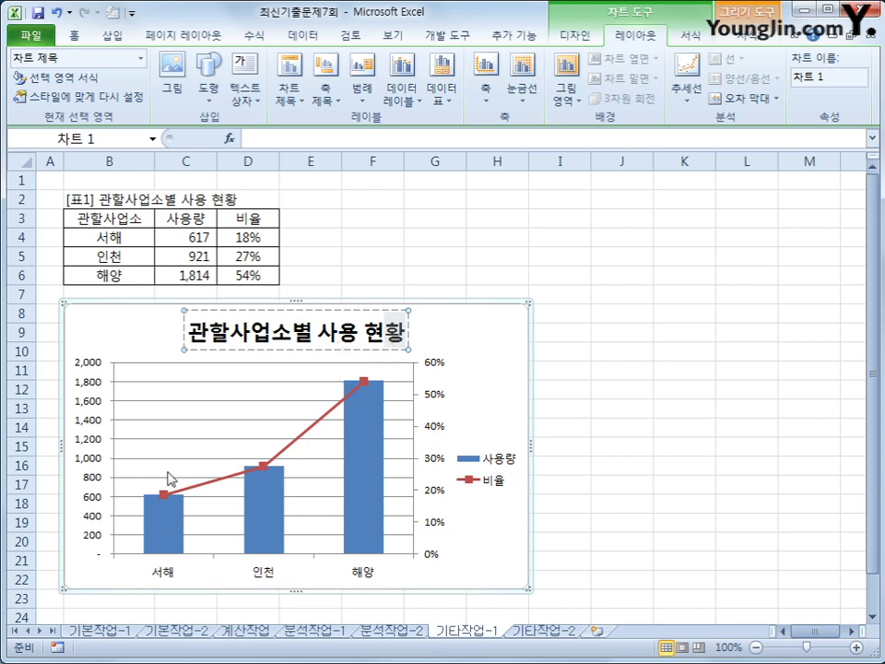
pyautogui.click(480, 386)
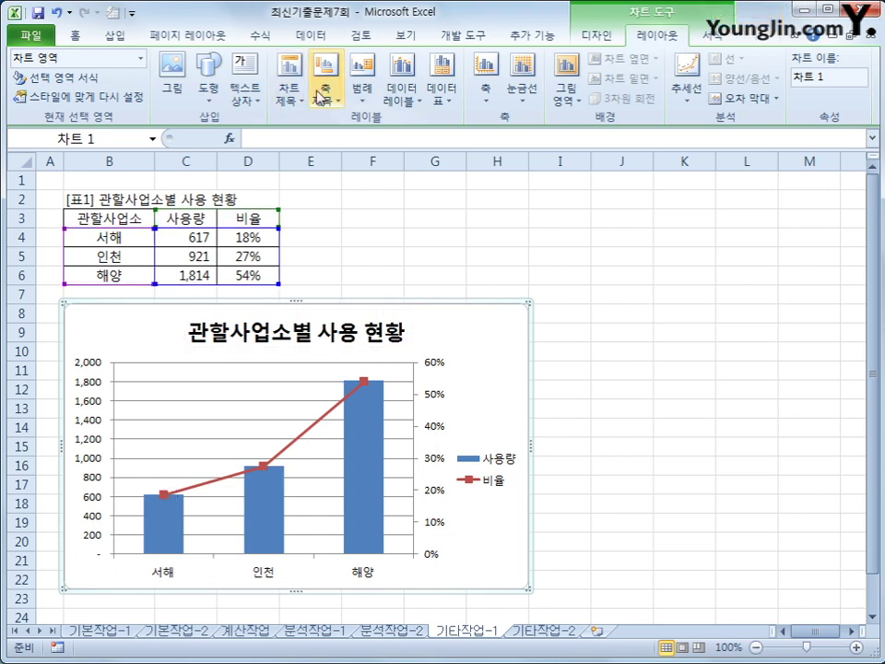
# Add a 세로 제목 primary vertical axis title reading 사용량
pyautogui.click(322, 98)
pyautogui.moveTo(349, 145)
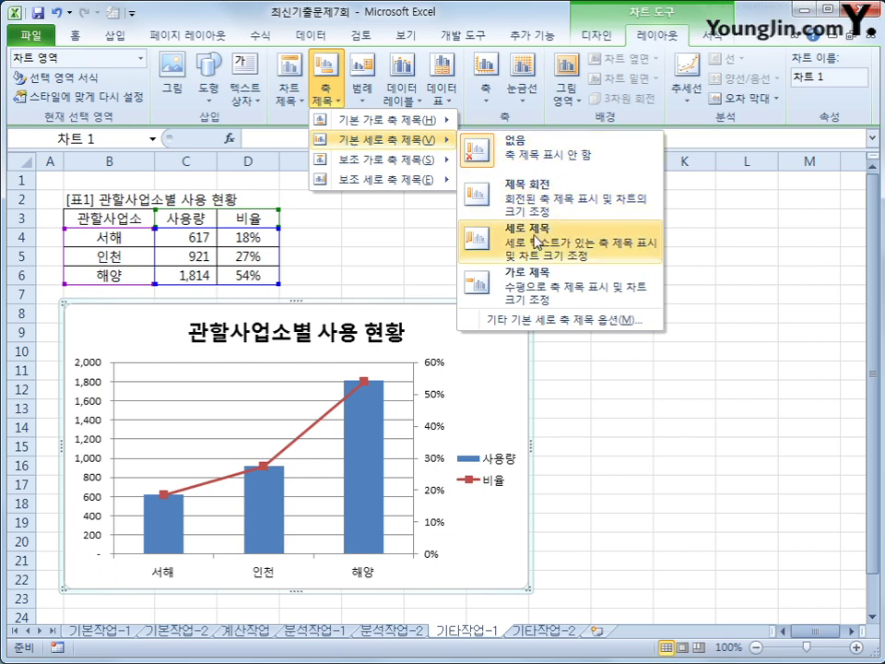
pyautogui.click(474, 233)
pyautogui.moveTo(83, 426); pyautogui.dragTo(84, 494)
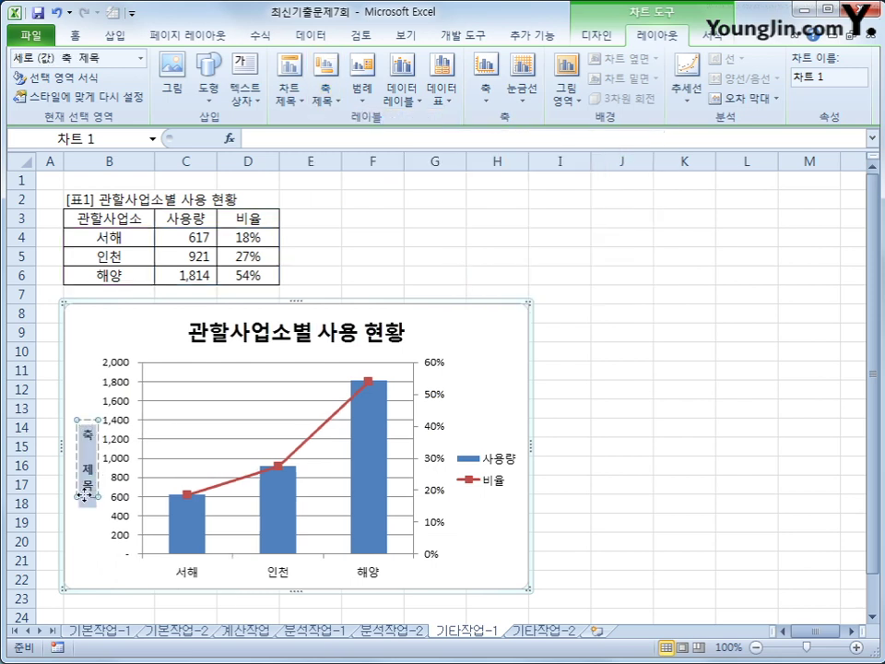
pyautogui.write('사용량')
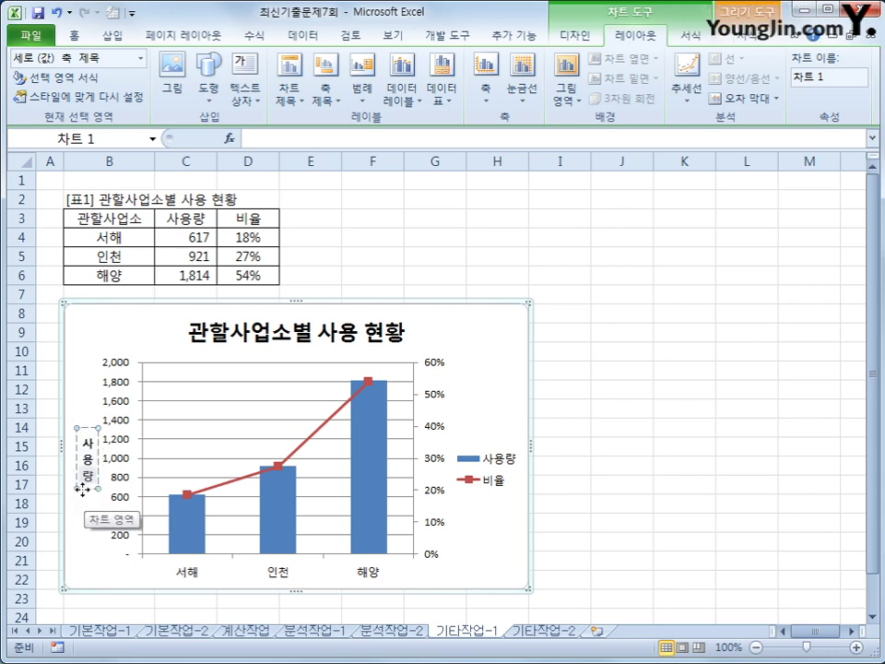
pyautogui.click(119, 426)
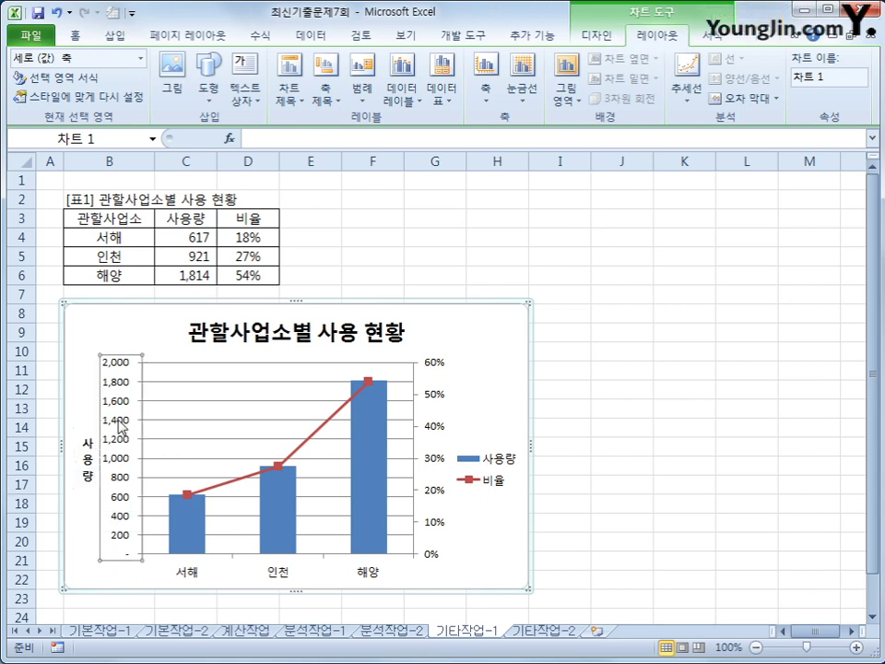
# Fix the left value axis maximum at 2000 and its major unit at 400
pyautogui.rightClick(120, 424)
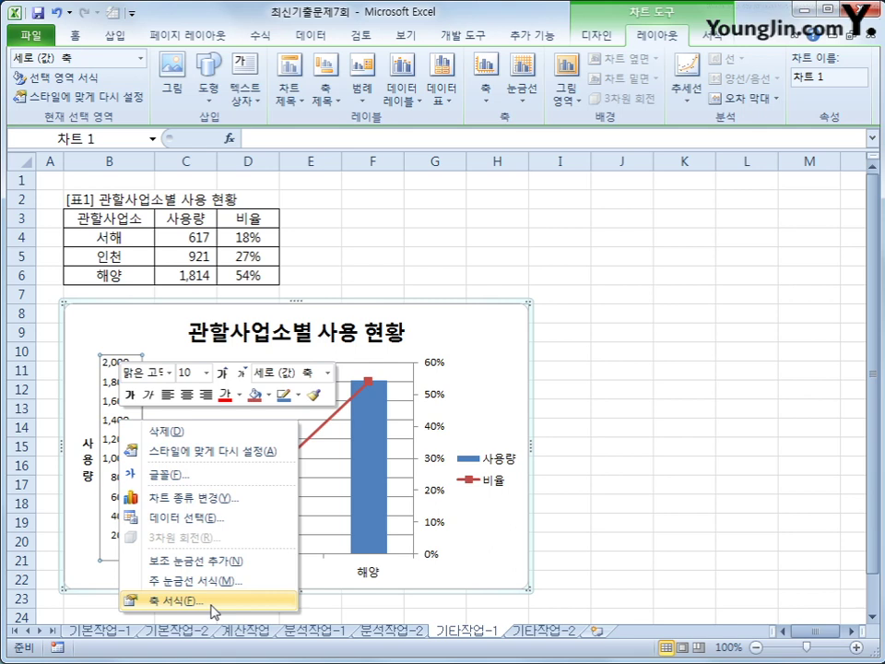
pyautogui.click(212, 601)
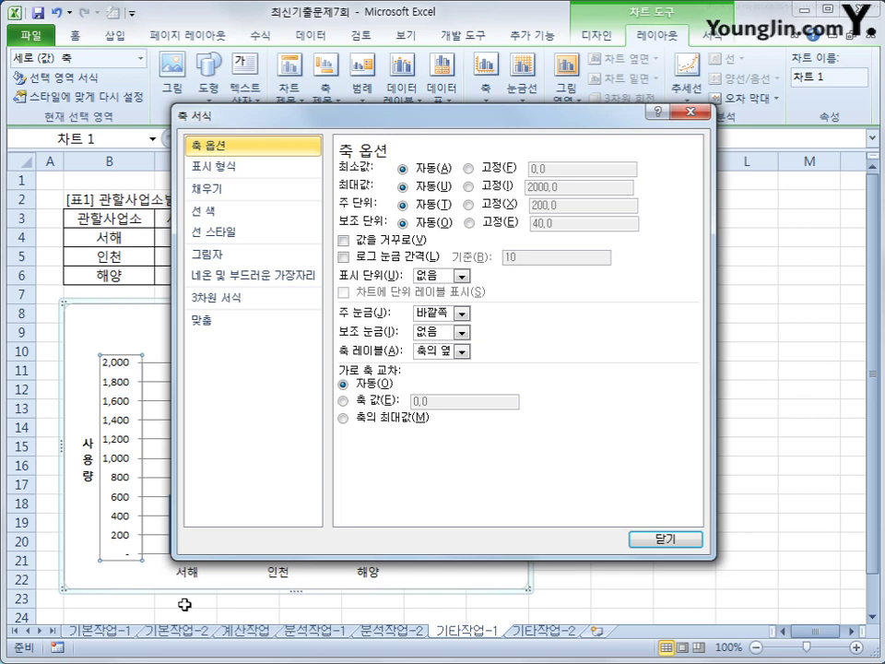
pyautogui.click(507, 190)
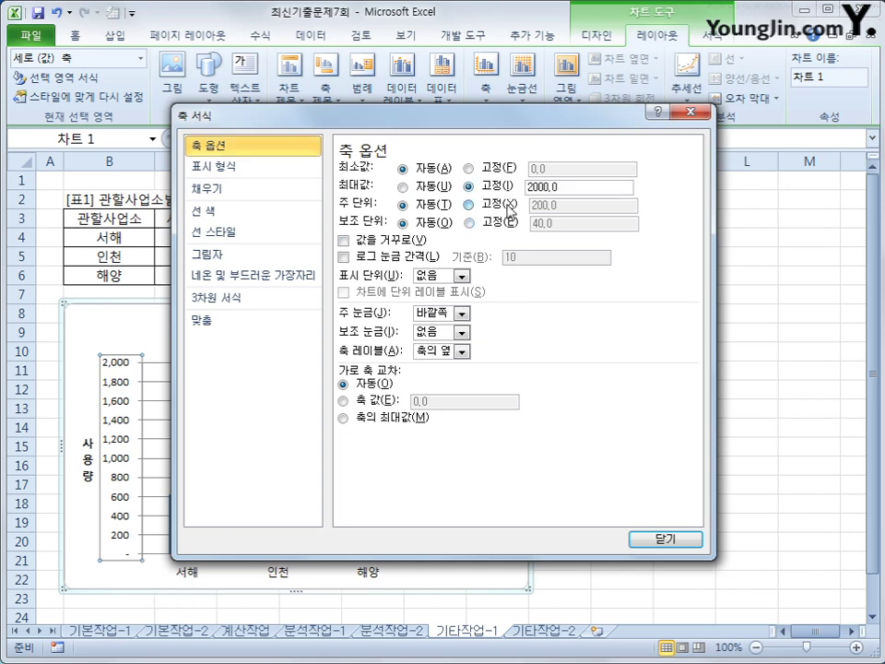
pyautogui.click(469, 203)
pyautogui.write('400')
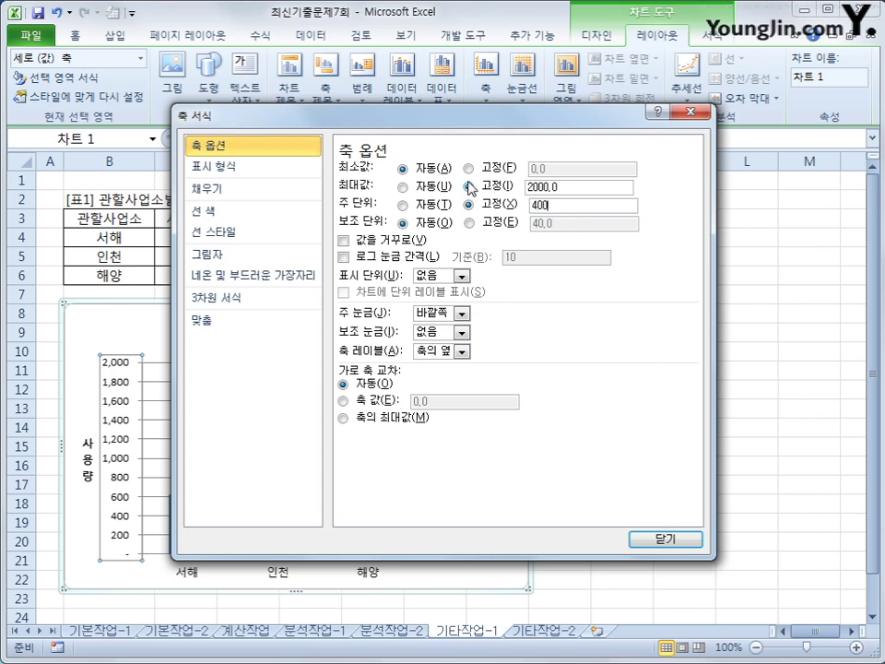
pyautogui.click(679, 544)
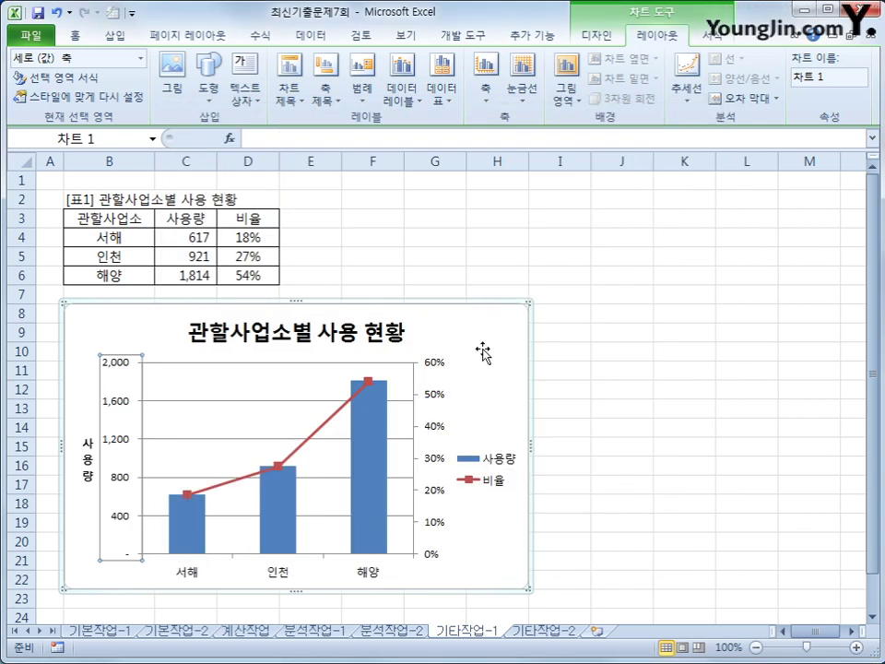
# Fix the secondary percentage axis maximum at 0.6 and its major unit at 0.1
pyautogui.rightClick(435, 396)
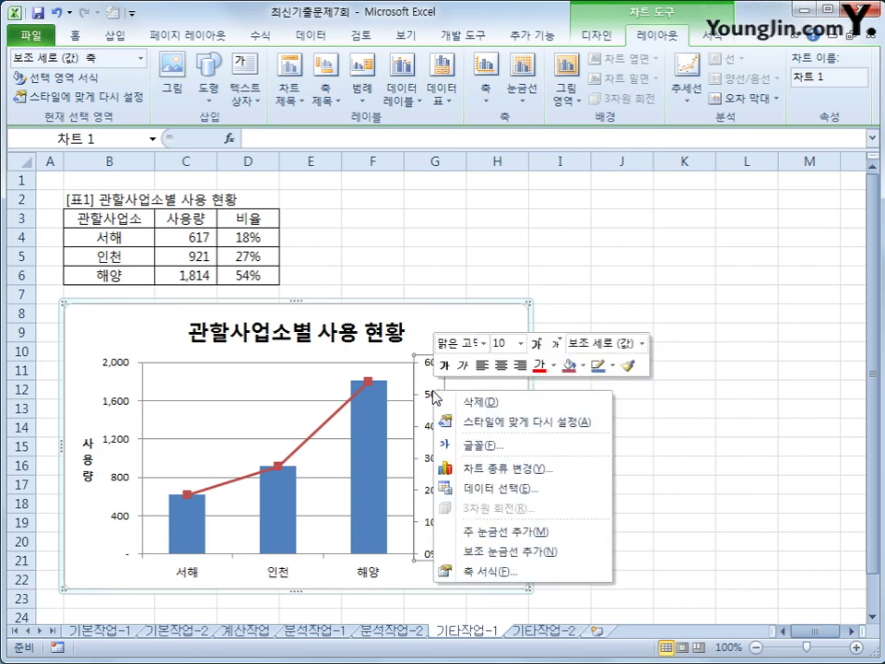
pyautogui.click(517, 571)
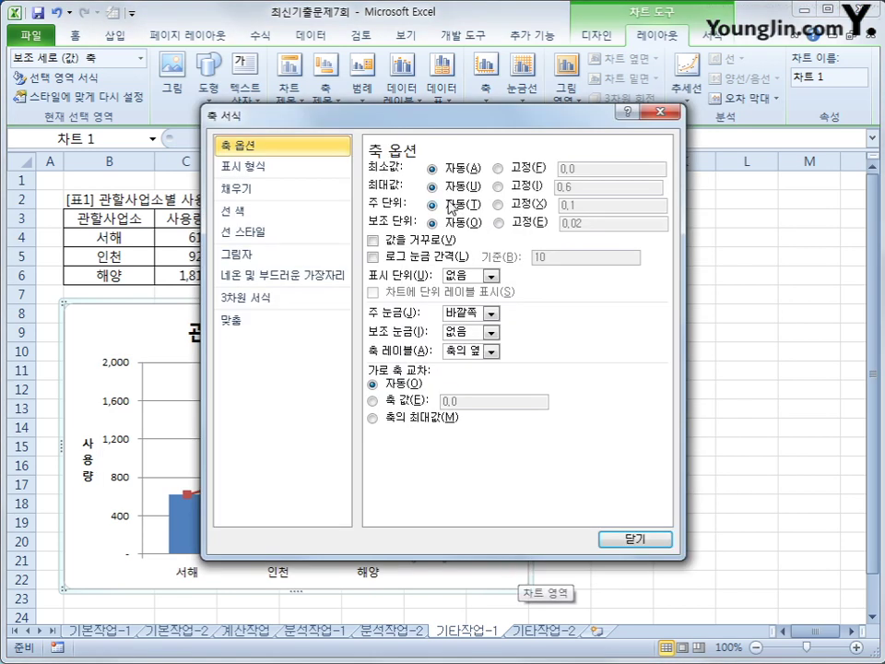
pyautogui.click(580, 189)
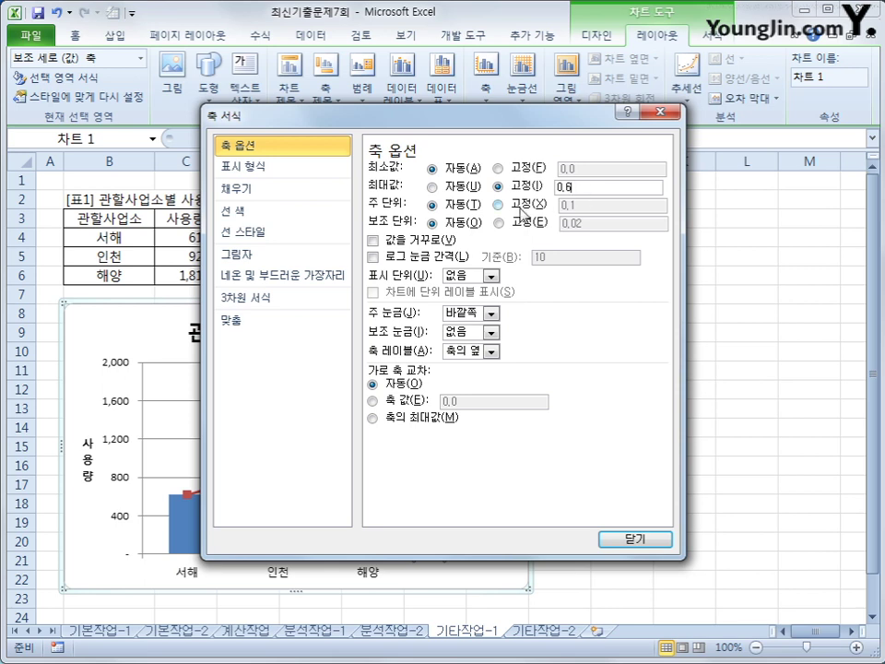
pyautogui.click(577, 204)
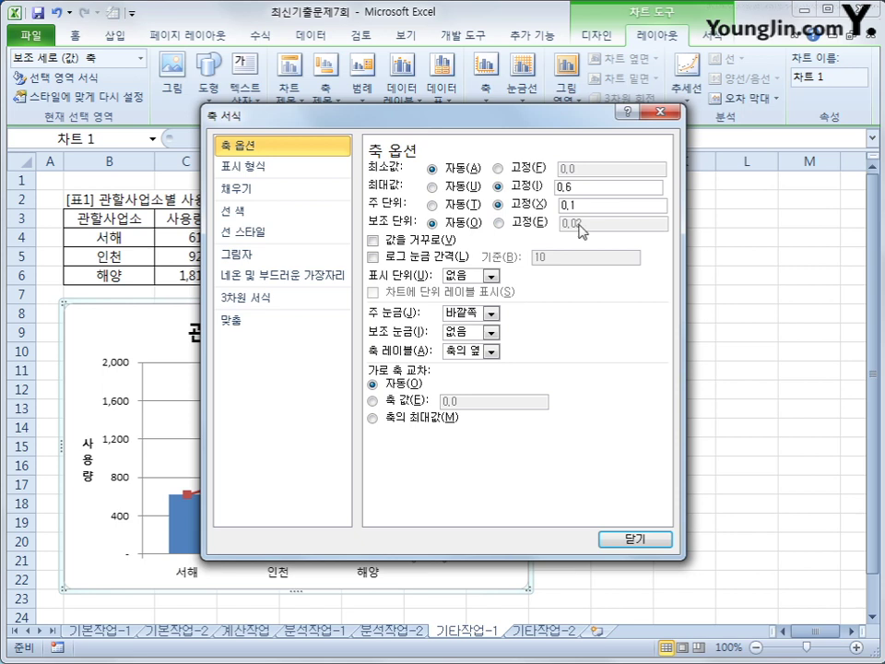
pyautogui.click(629, 537)
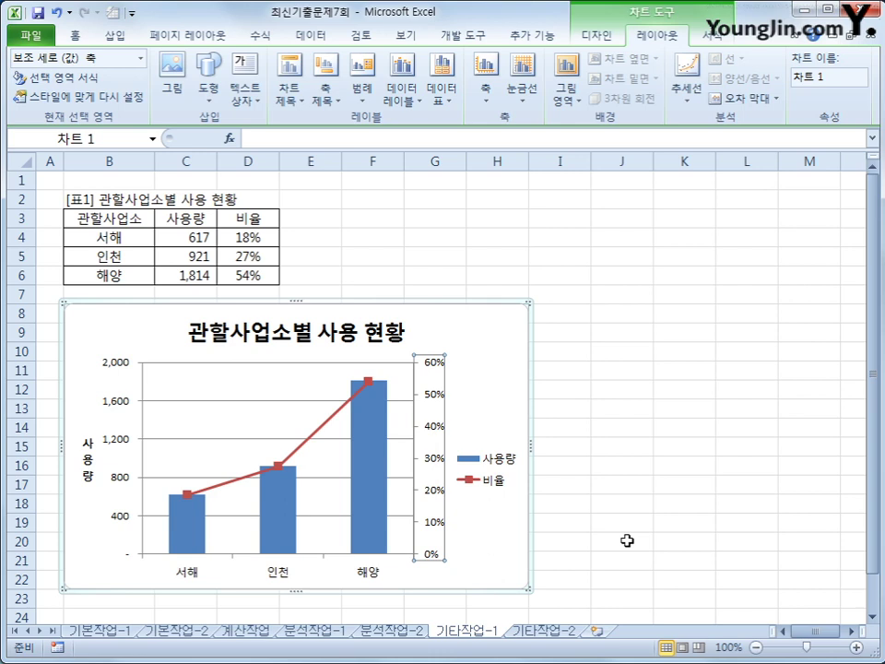
pyautogui.click(491, 477)
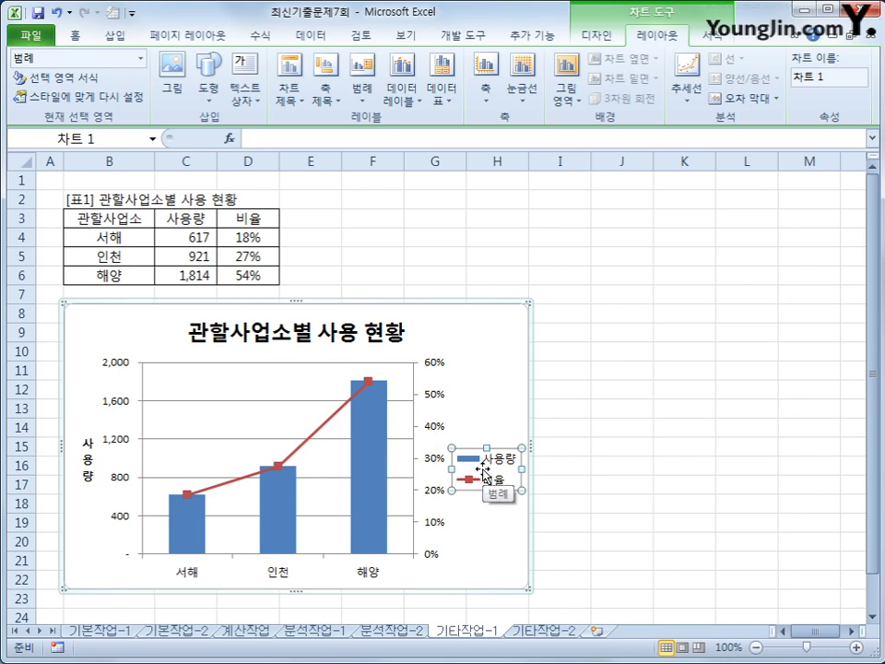
# Apply the 색 윤곽선 - 자주, 강조 4 shape style to the chart legend
pyautogui.click(707, 37)
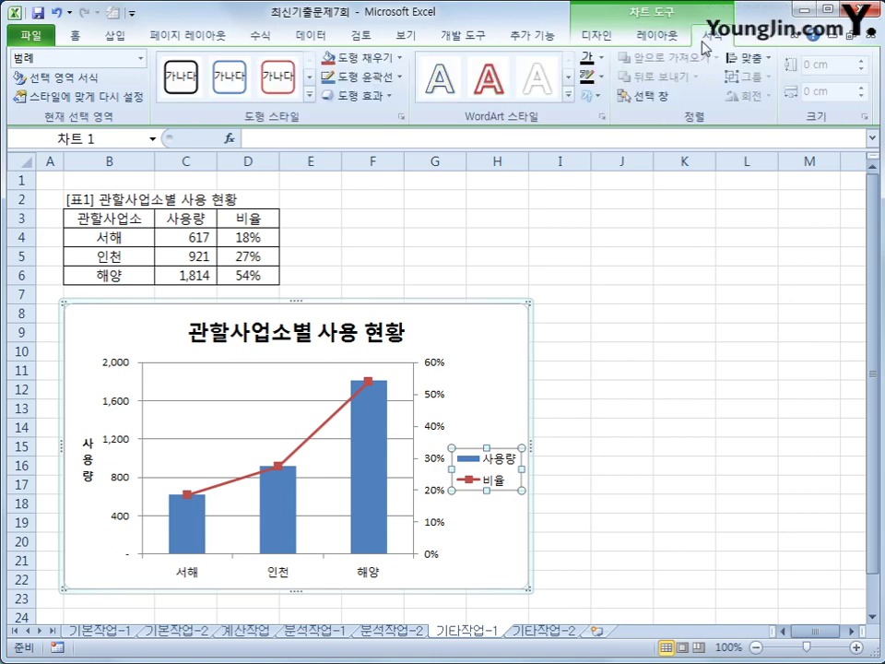
pyautogui.click(310, 95)
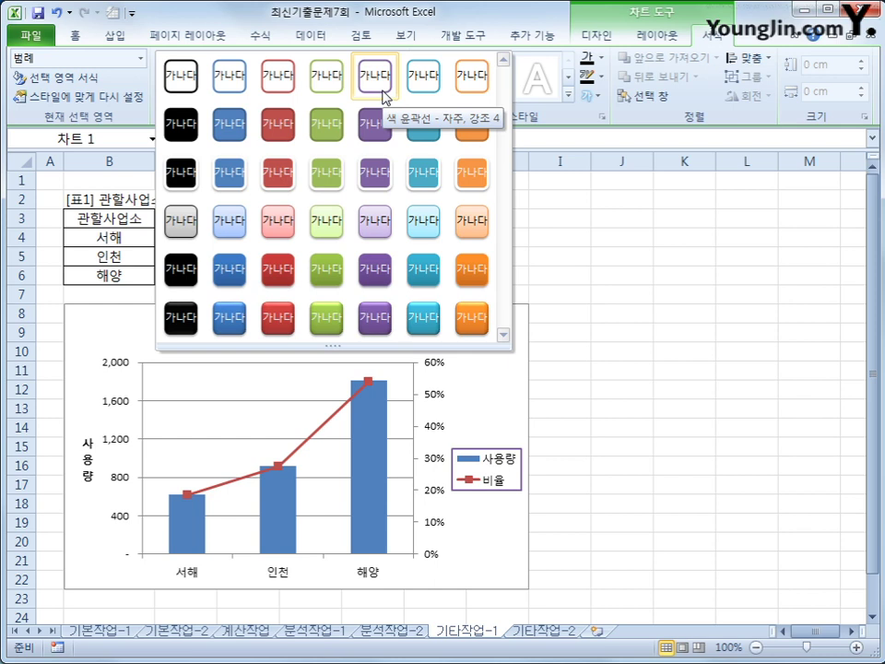
pyautogui.click(375, 78)
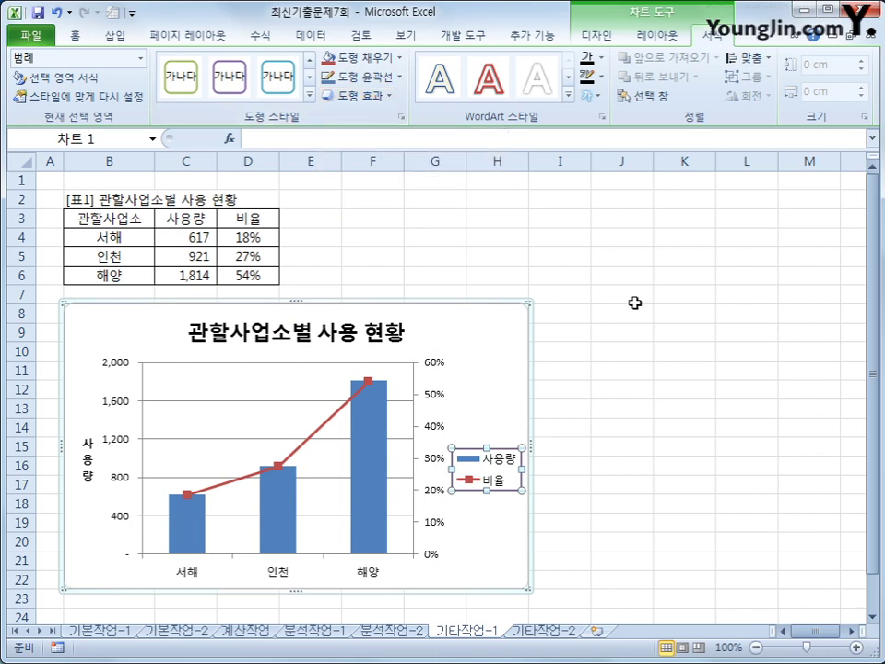
pyautogui.click(514, 344)
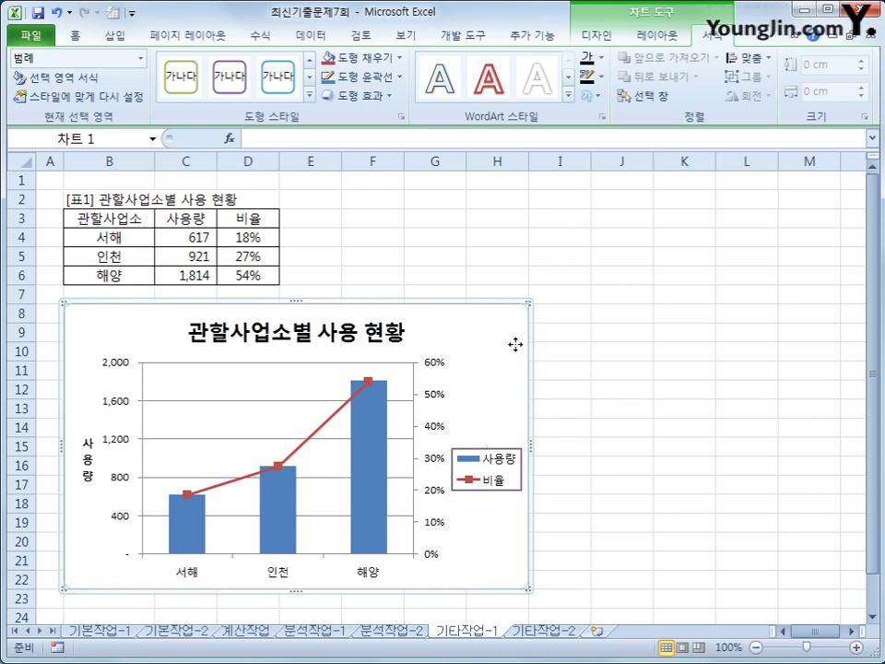
# In 차트 영역 서식, enable 둥근 모서리 and the 안쪽 가운데 shadow, then open 기타작업-2
pyautogui.rightClick(498, 331)
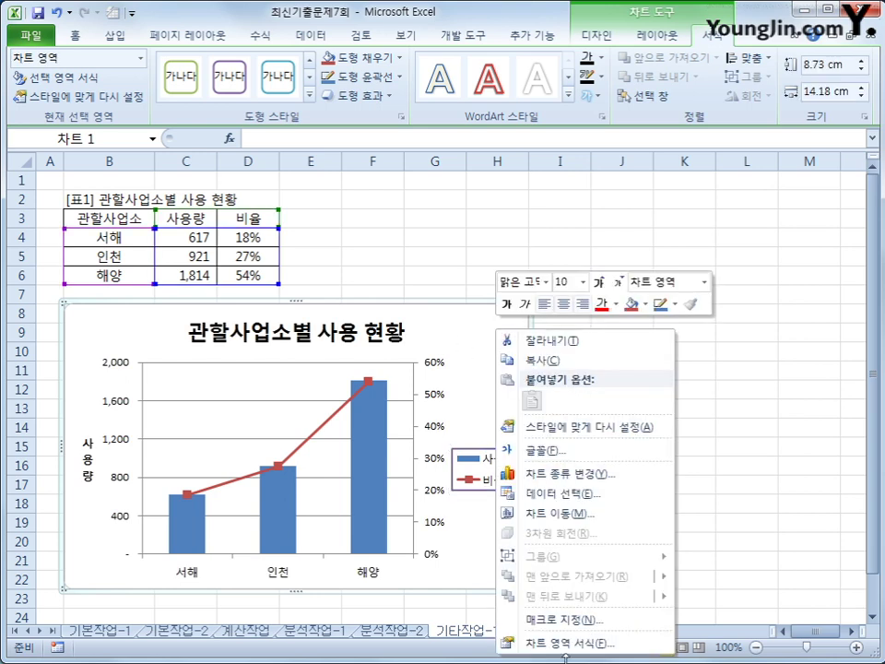
pyautogui.click(568, 649)
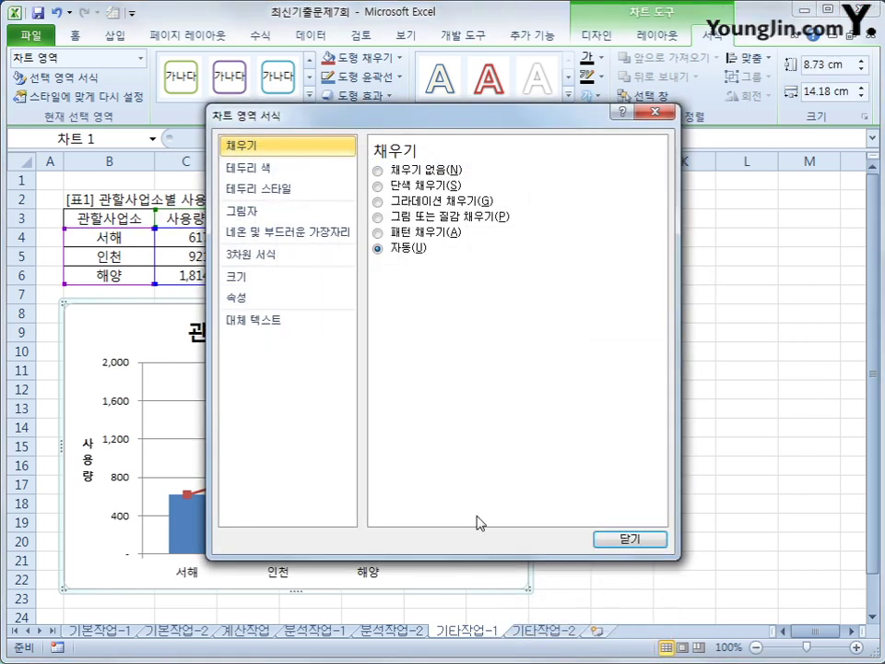
pyautogui.click(258, 189)
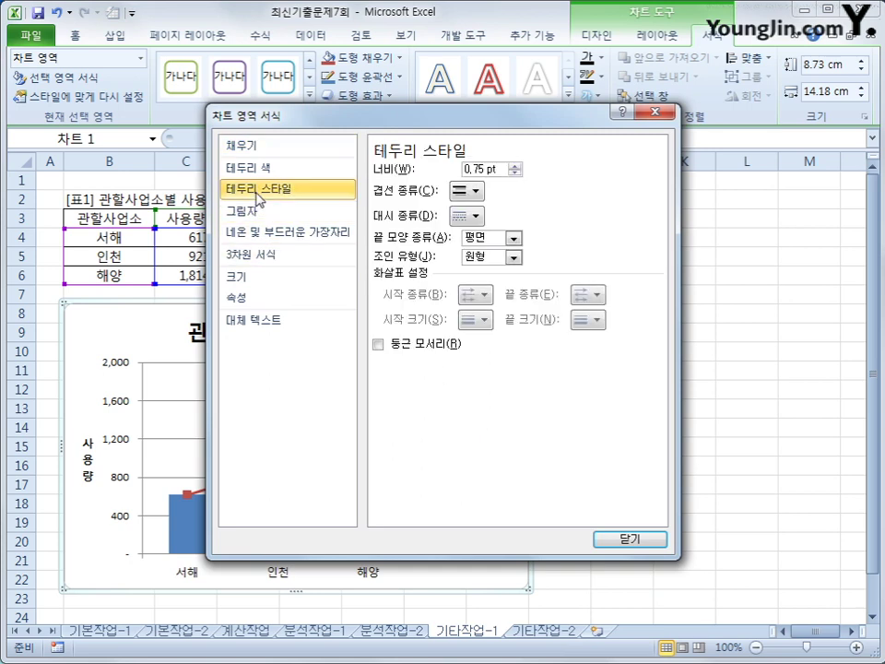
pyautogui.click(394, 345)
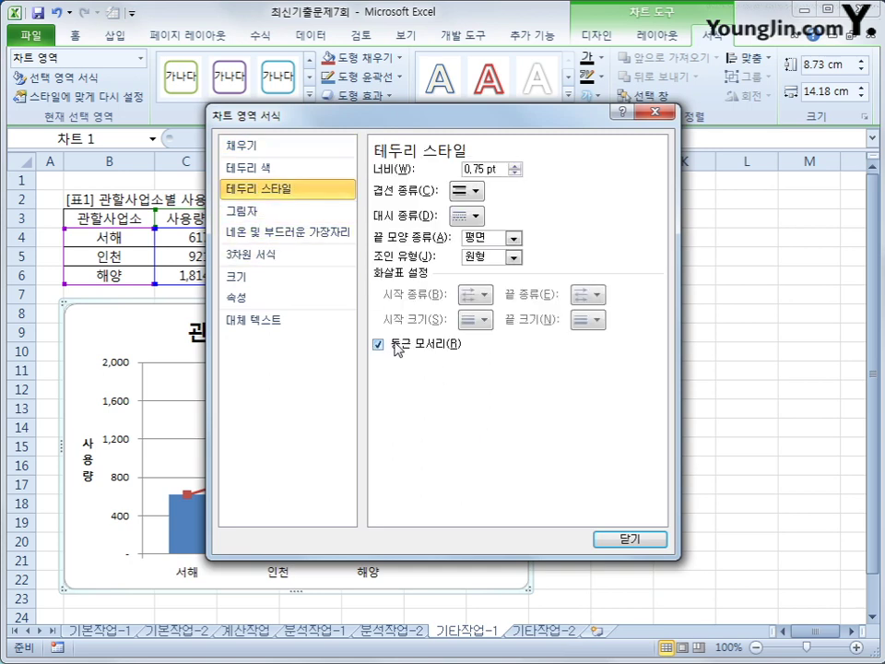
pyautogui.click(276, 212)
pyautogui.click(467, 172)
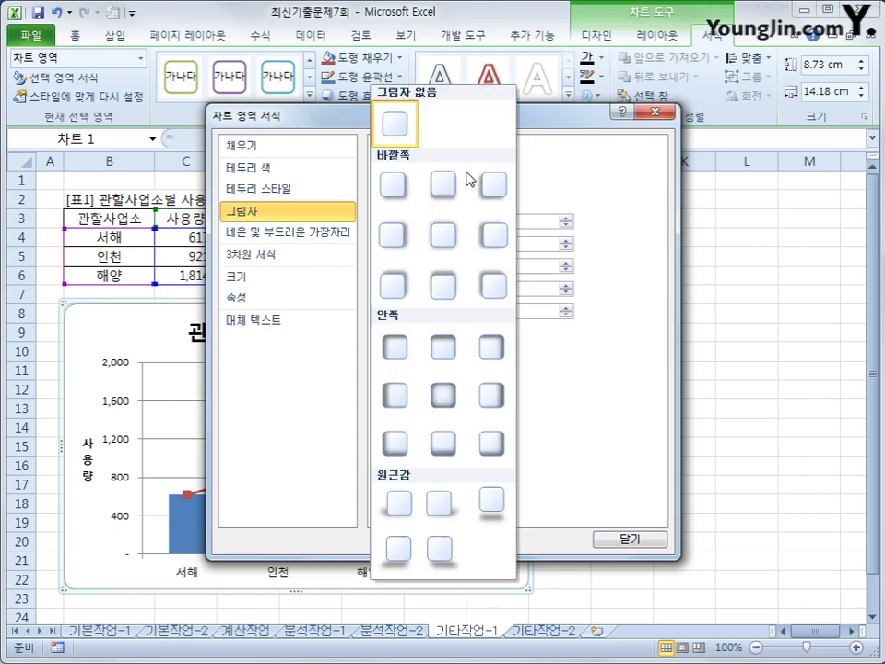
pyautogui.click(443, 394)
pyautogui.click(623, 541)
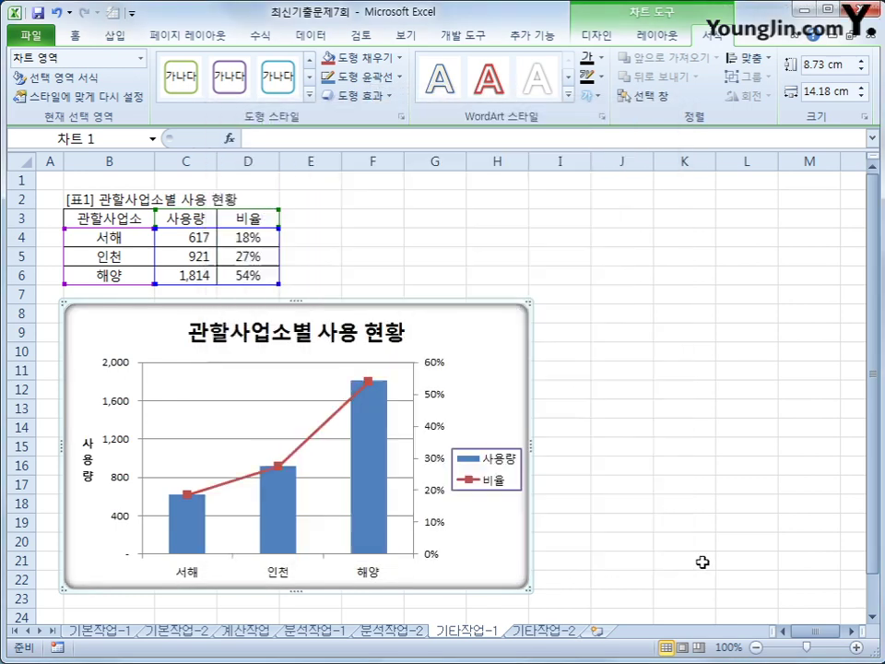
pyautogui.click(698, 563)
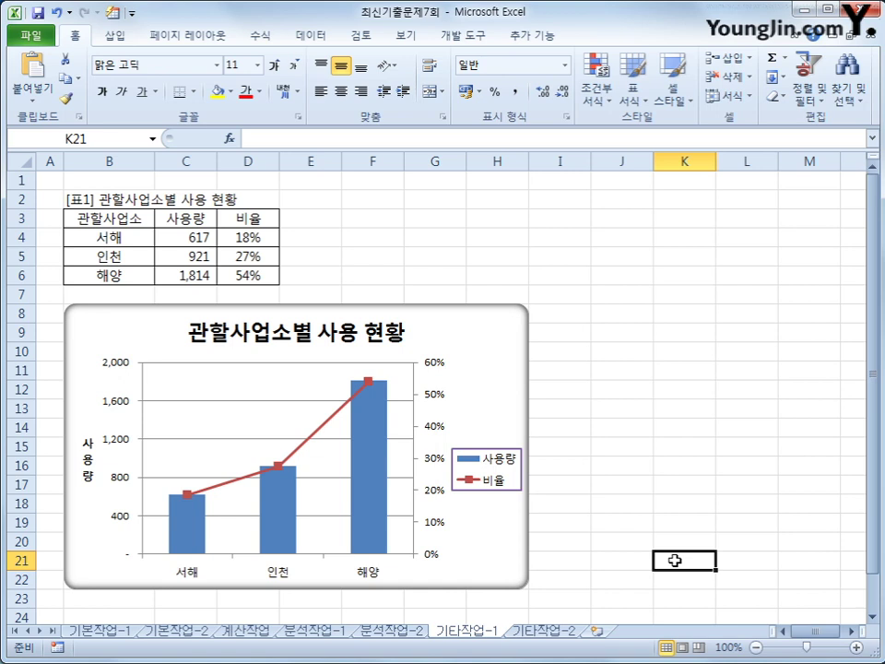
pyautogui.click(562, 631)
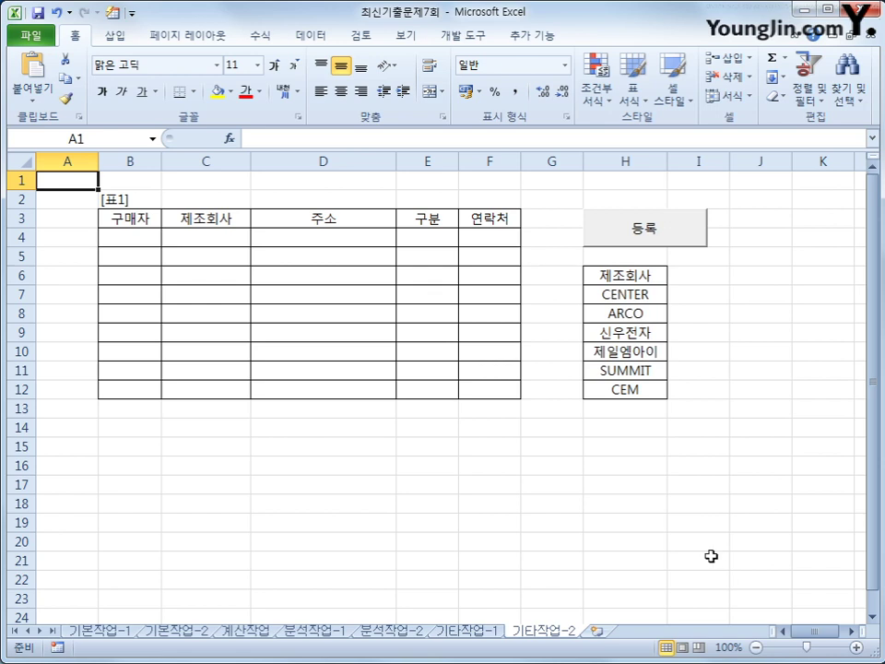
# Try the 등록 button, then turn on Design Mode and open its cmd등록_Click code
pyautogui.click(673, 231)
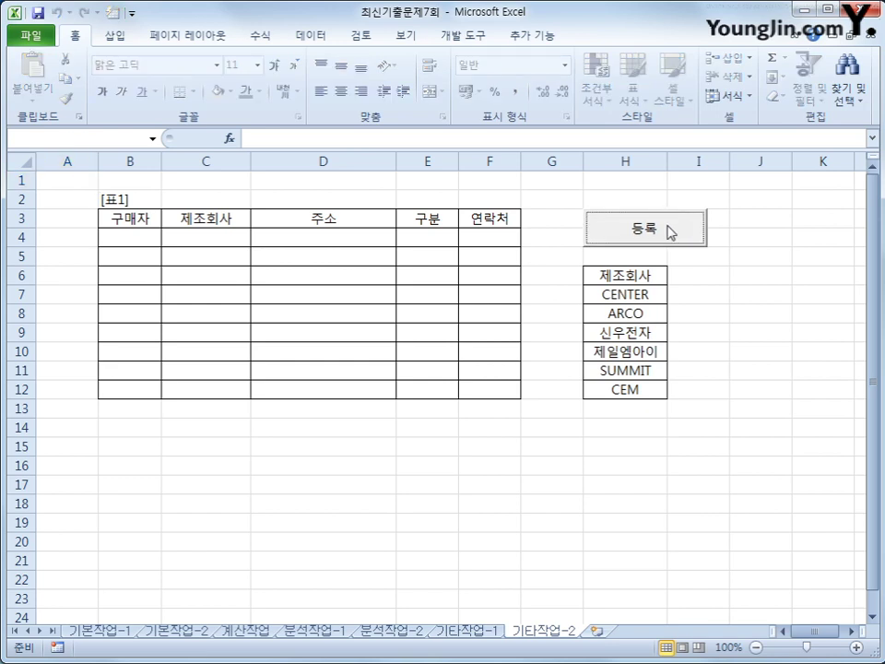
pyautogui.click(718, 340)
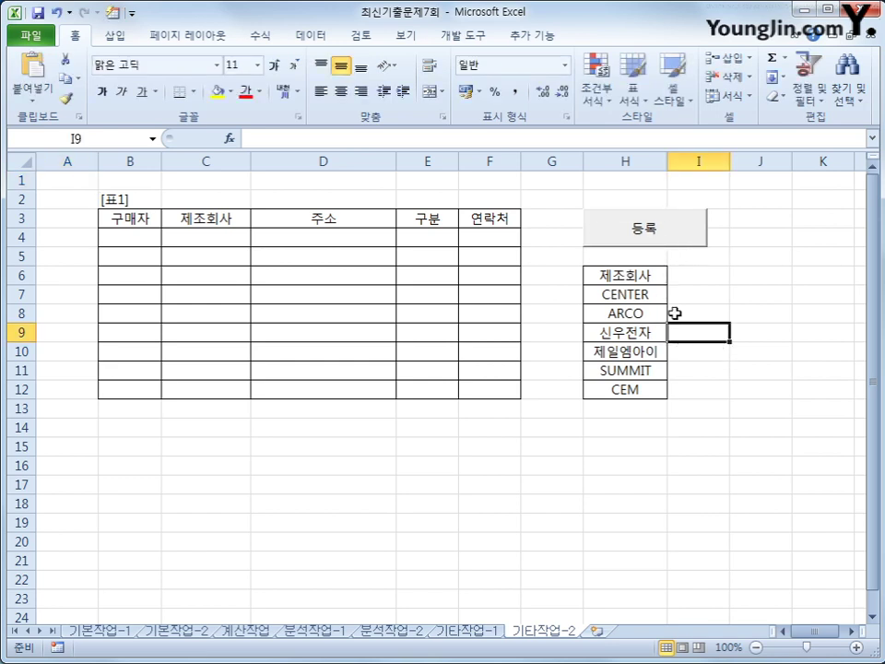
pyautogui.click(474, 39)
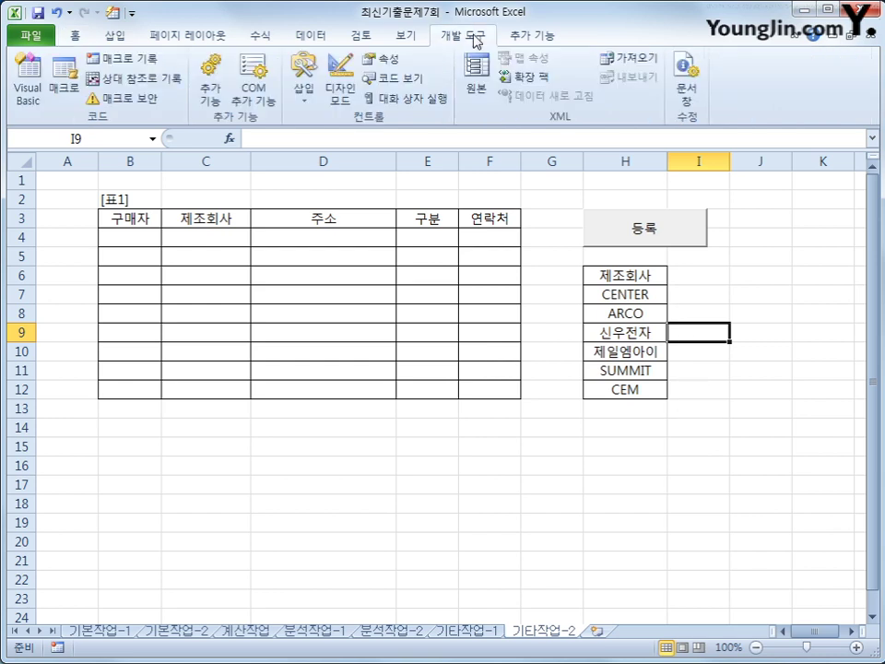
pyautogui.click(347, 100)
pyautogui.click(648, 238)
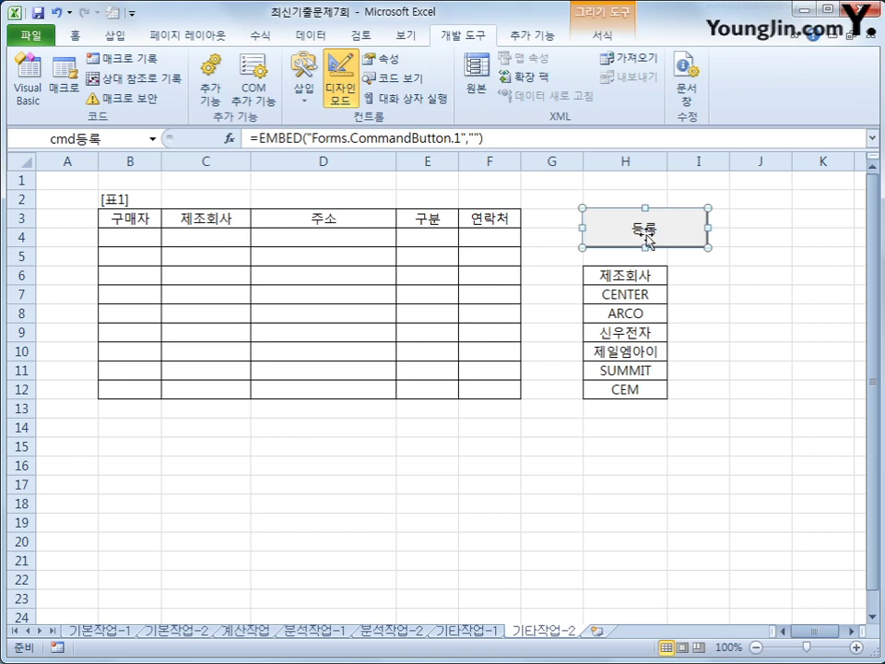
pyautogui.doubleClick(646, 237)
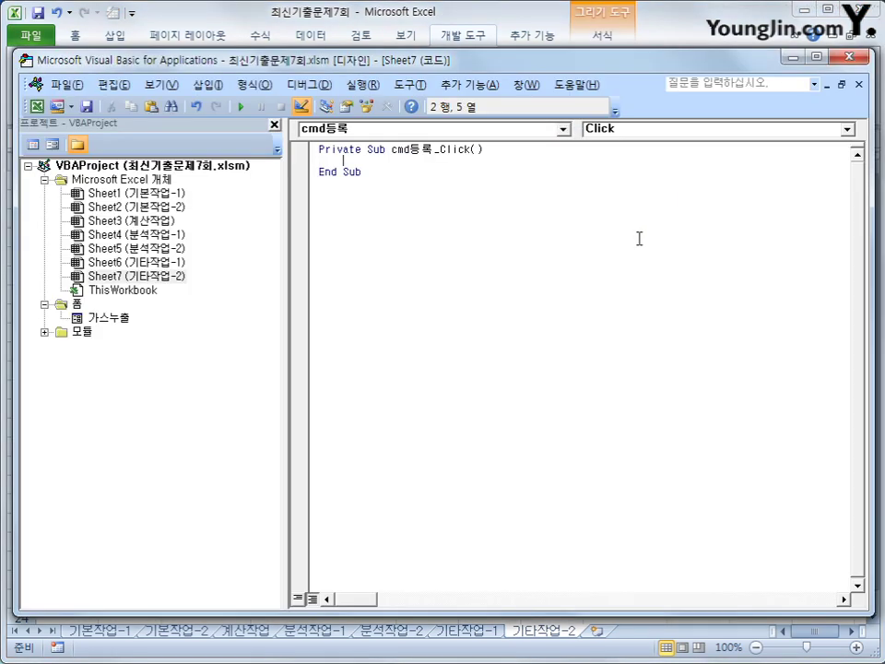
# Enter 가스누출.Show in cmd등록_Click and select the 가스누출 form in Project Explorer
pyautogui.write('가스누출.')
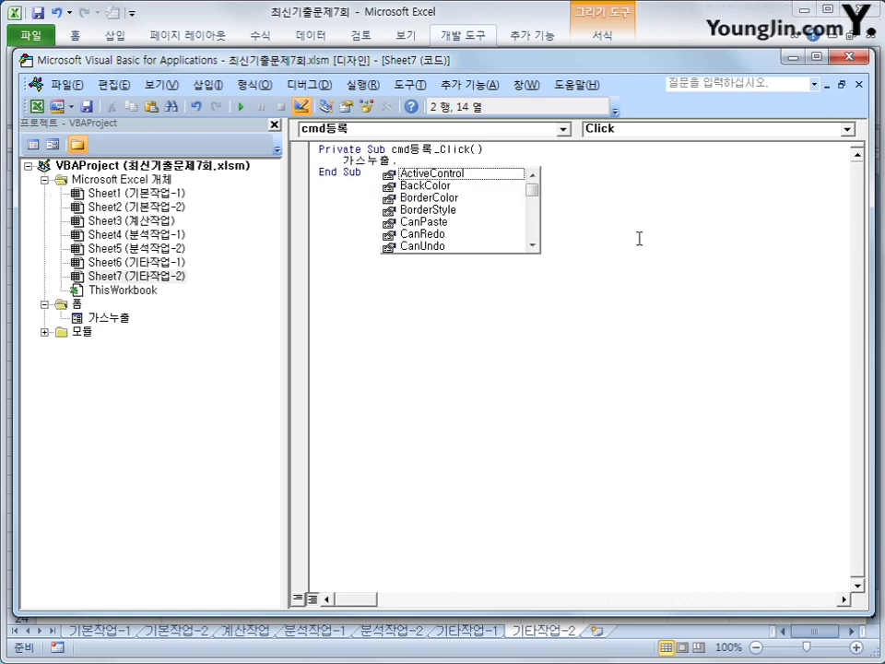
pyautogui.write('show')
pyautogui.press('Tab')
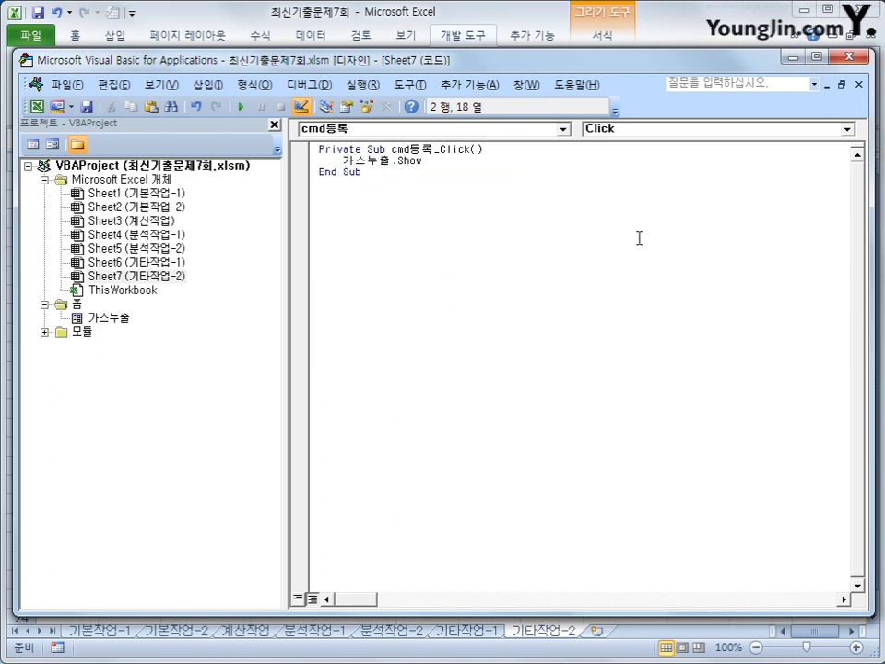
pyautogui.click(628, 240)
pyautogui.click(75, 305)
pyautogui.click(106, 317)
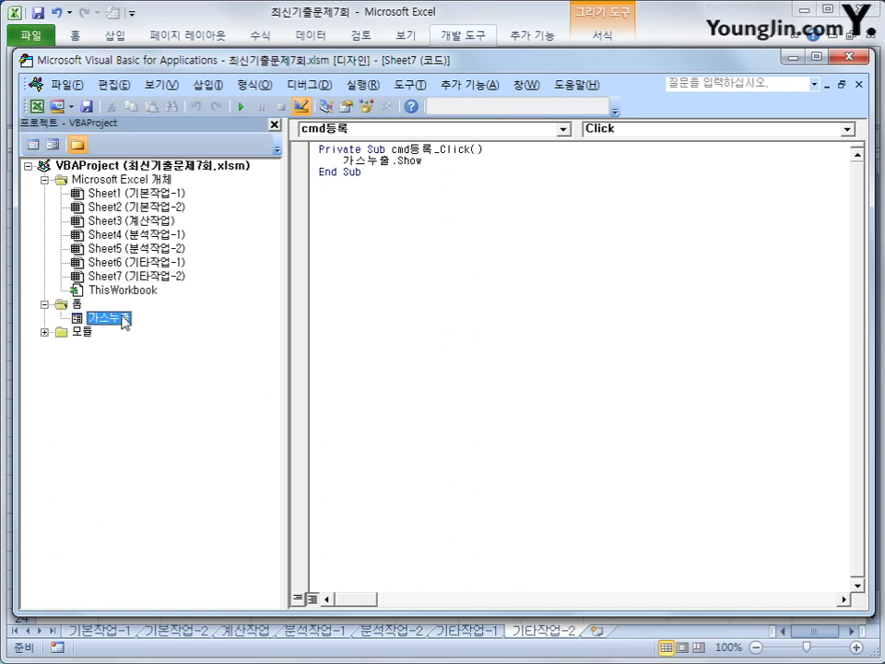
# Open the 가스누출 form's code and create its UserForm_Initialize procedure
pyautogui.click(34, 144)
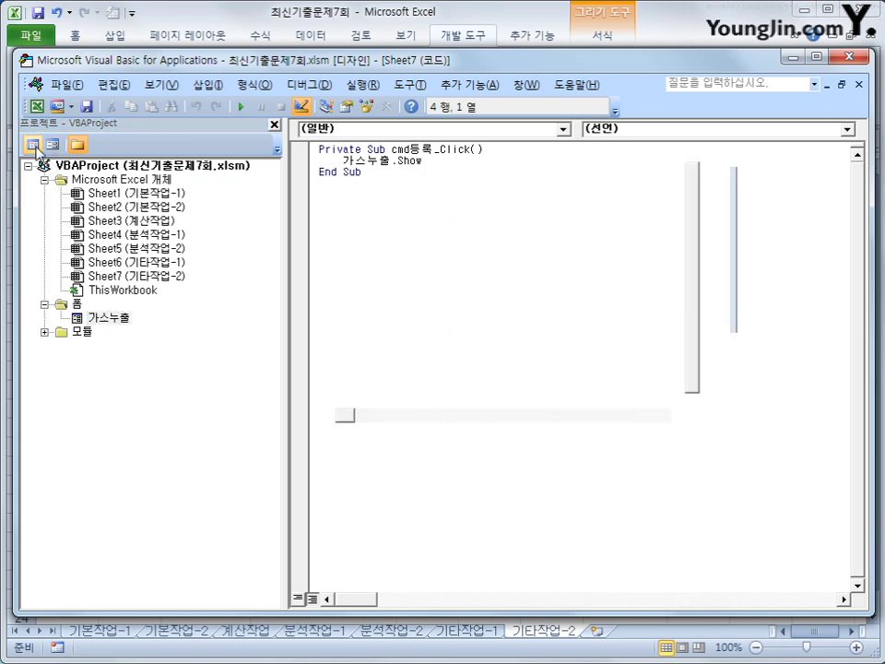
pyautogui.click(412, 129)
pyautogui.scroll(-2, 569, 231)
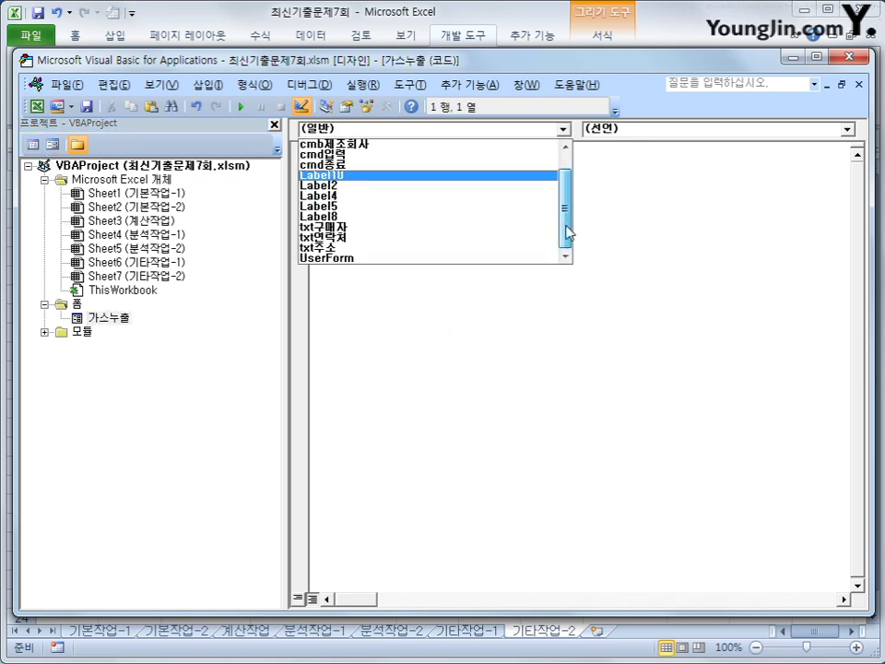
pyautogui.click(507, 258)
pyautogui.click(634, 130)
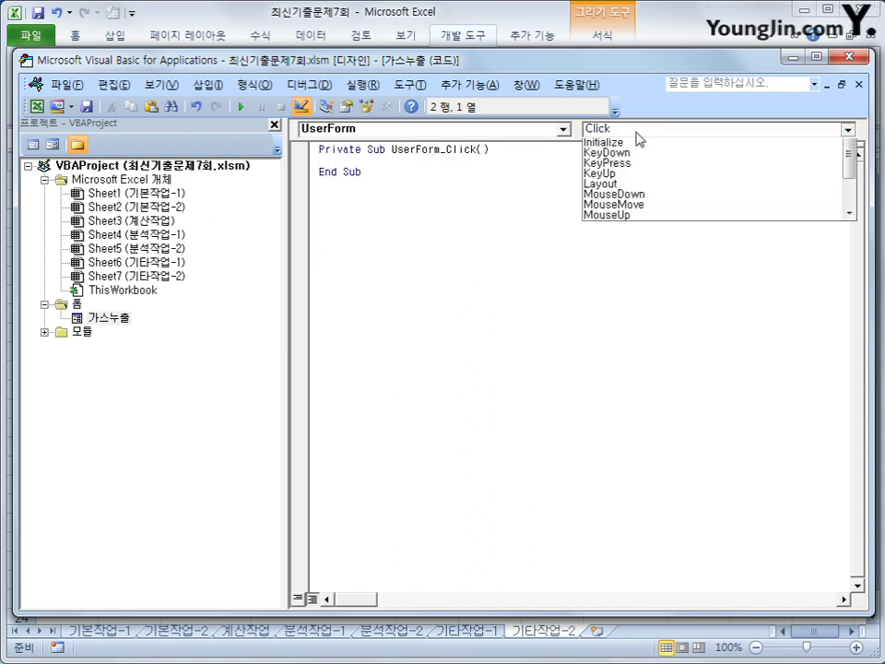
pyautogui.click(649, 197)
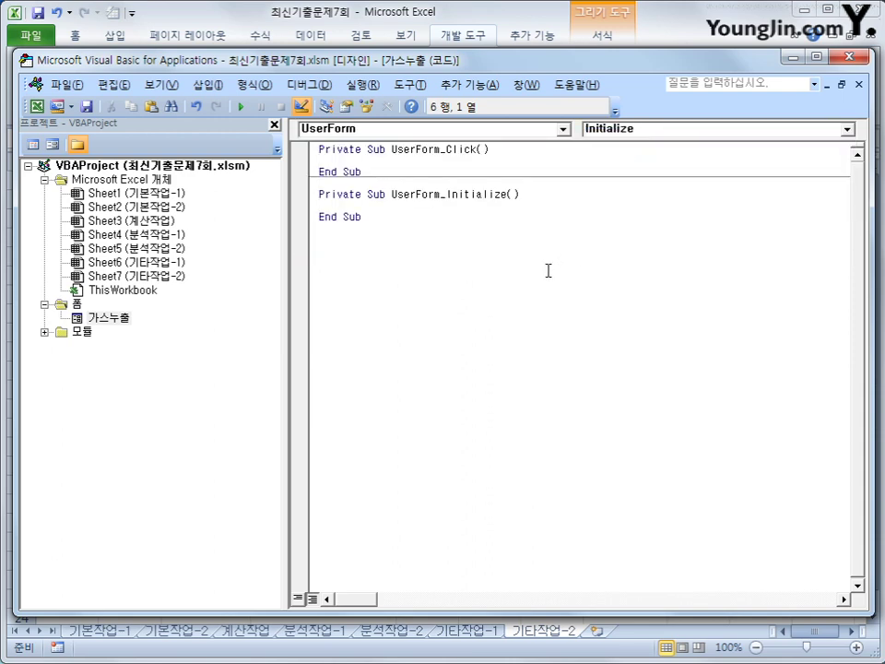
# Set cmb제조회사.RowSource = "H7:H12" inside UserForm_Initialize
pyautogui.press('Return')
pyautogui.press('Tab')
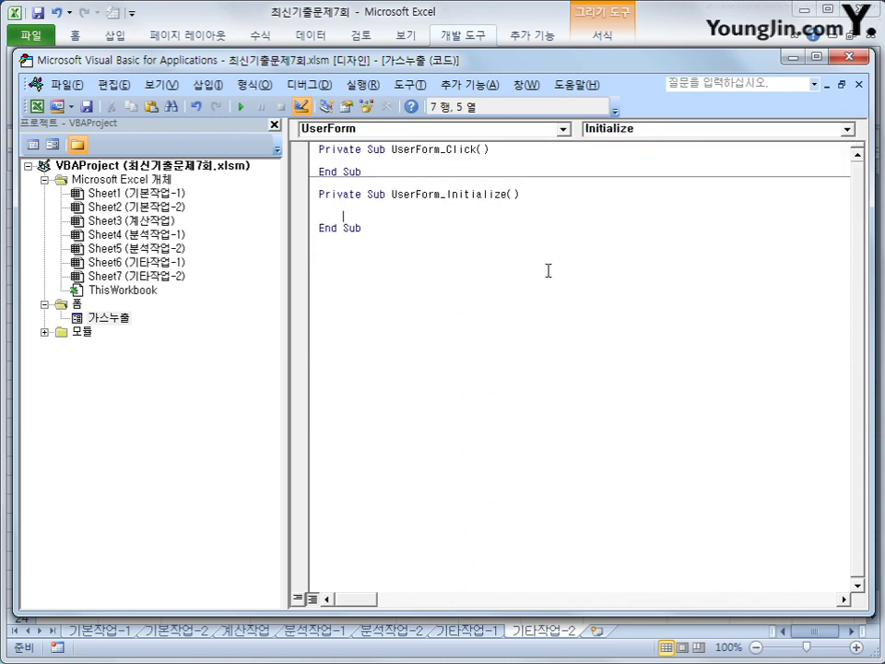
pyautogui.write('cmb제조회사.')
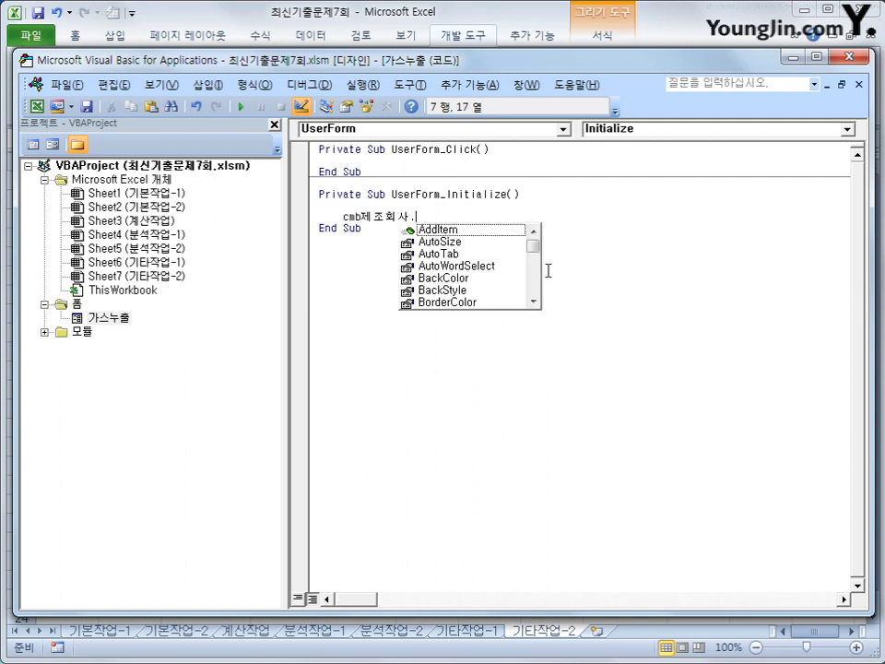
pyautogui.write('row')
pyautogui.press('Tab')
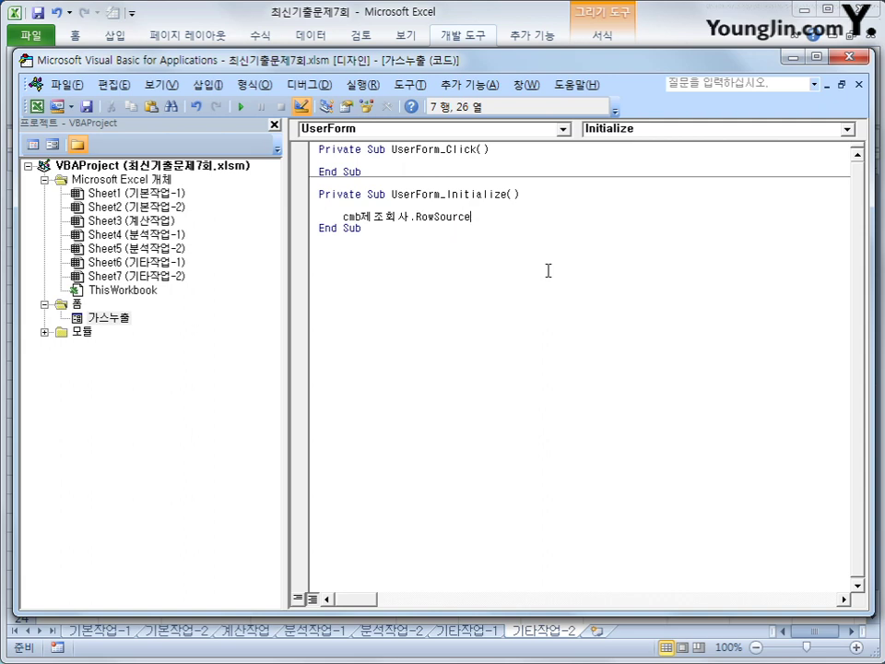
pyautogui.write('= ')
pyautogui.write('"')
pyautogui.write('ㅂ')
pyautogui.write('7:h')
pyautogui.write('12"')
pyautogui.press('Return')
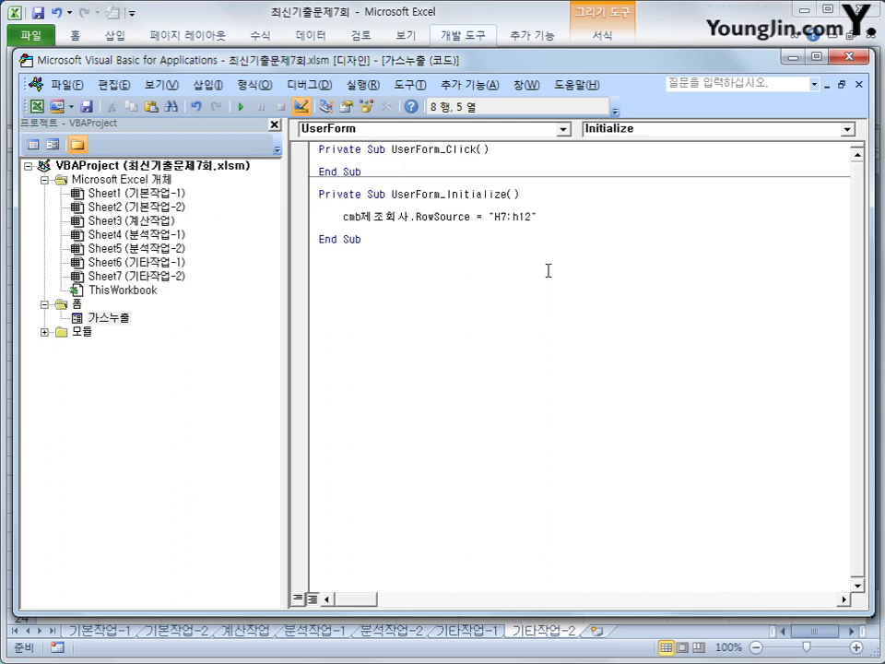
# Start a With cmb구분 block adding the items LPG-20A and LNG-20A
pyautogui.write('with cmb구분')
pyautogui.press('Return')
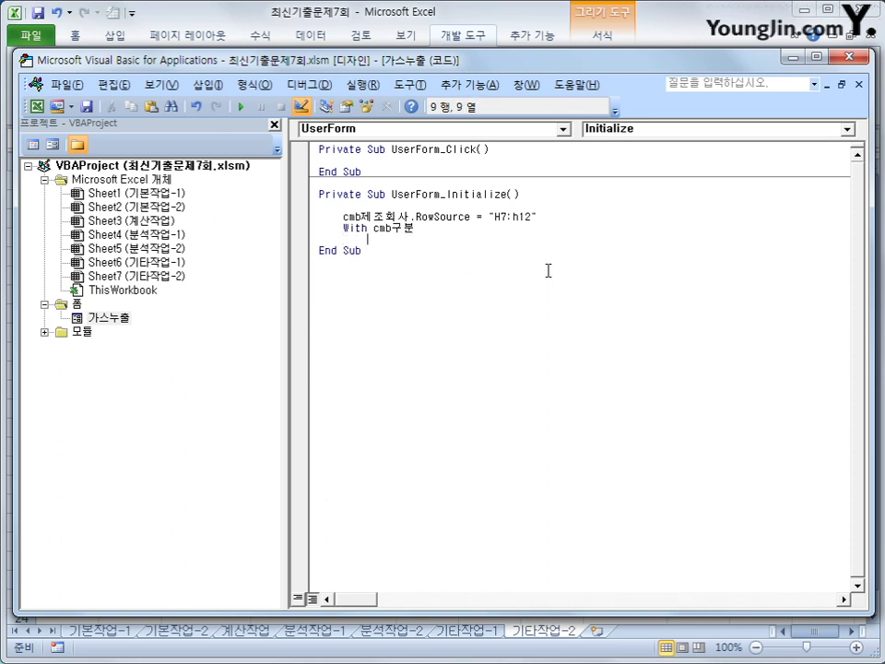
pyautogui.write('.')
pyautogui.press('Tab')
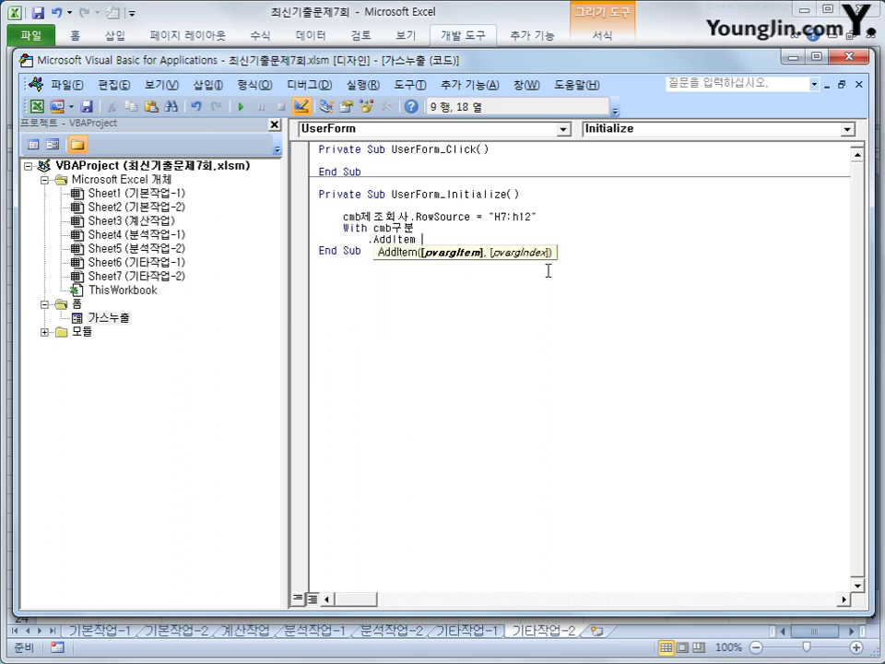
pyautogui.write('"LPG-20A"')
pyautogui.press('Return')
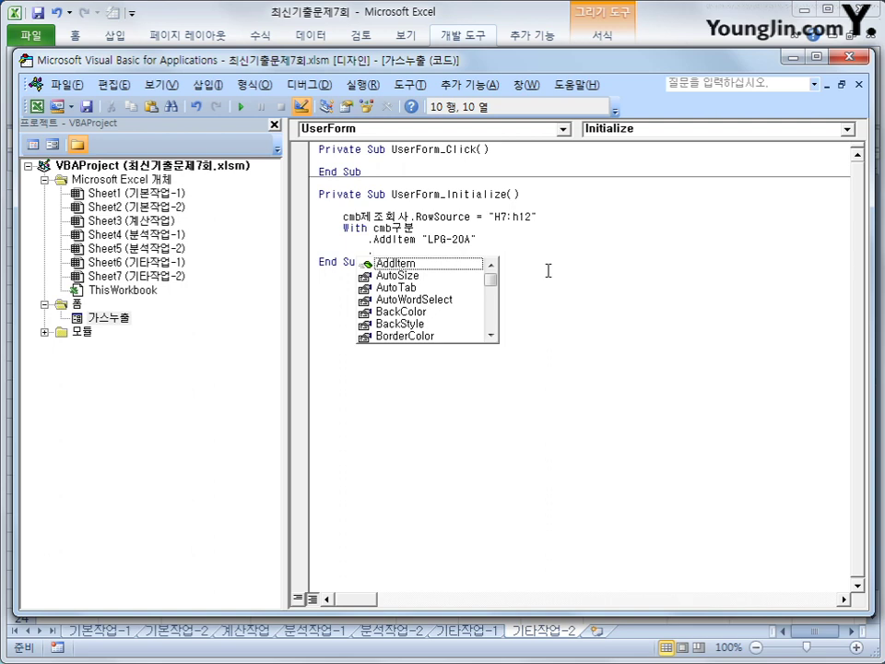
pyautogui.press('Tab')
pyautogui.write('"')
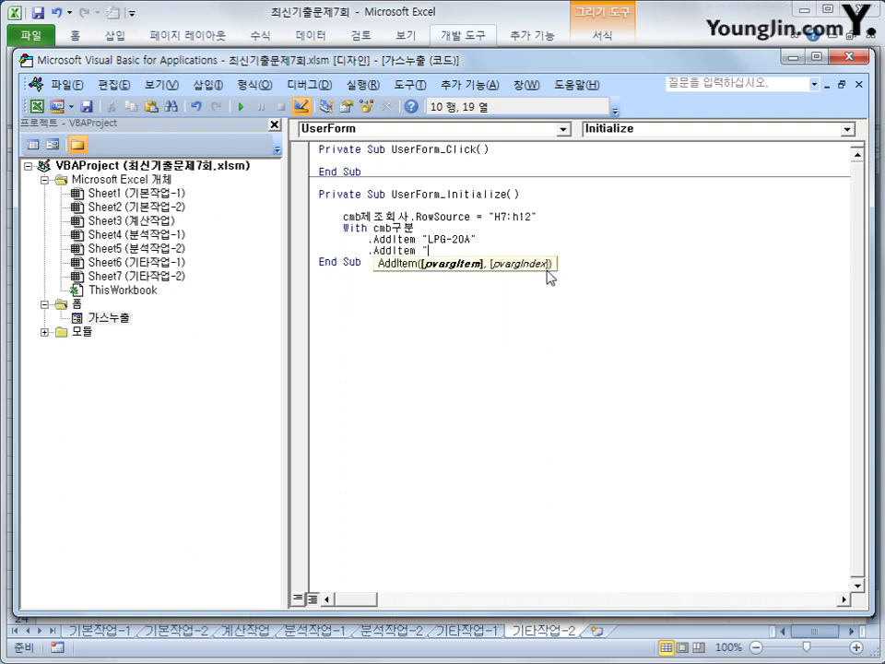
pyautogui.write('LNG-20A')
# Duplicate the AddItem lines as LPG-25A and LNG-25A and close the block with End With
pyautogui.press('Up')
pyautogui.press('Home')
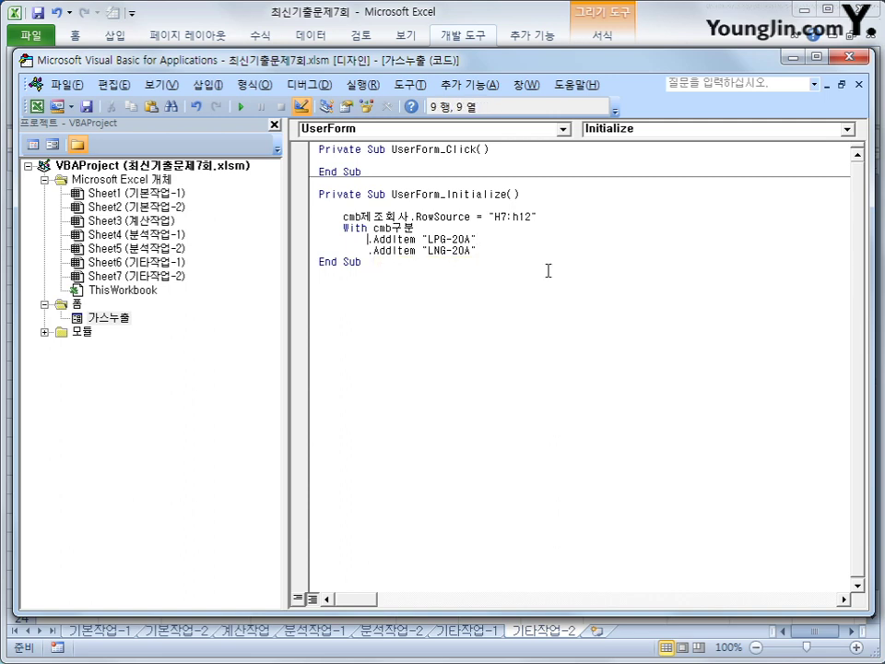
pyautogui.hotkey('shift', 'Down')
pyautogui.hotkey('shift', 'End')
pyautogui.hotkey('ctrl', 'c')
pyautogui.press('End')
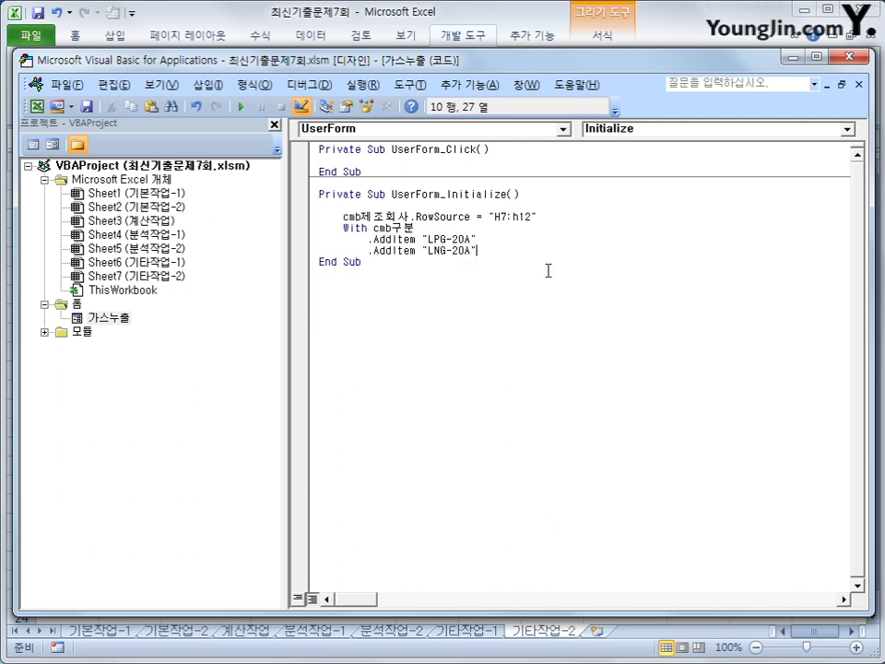
pyautogui.press('Return')
pyautogui.hotkey('ctrl', 'v')
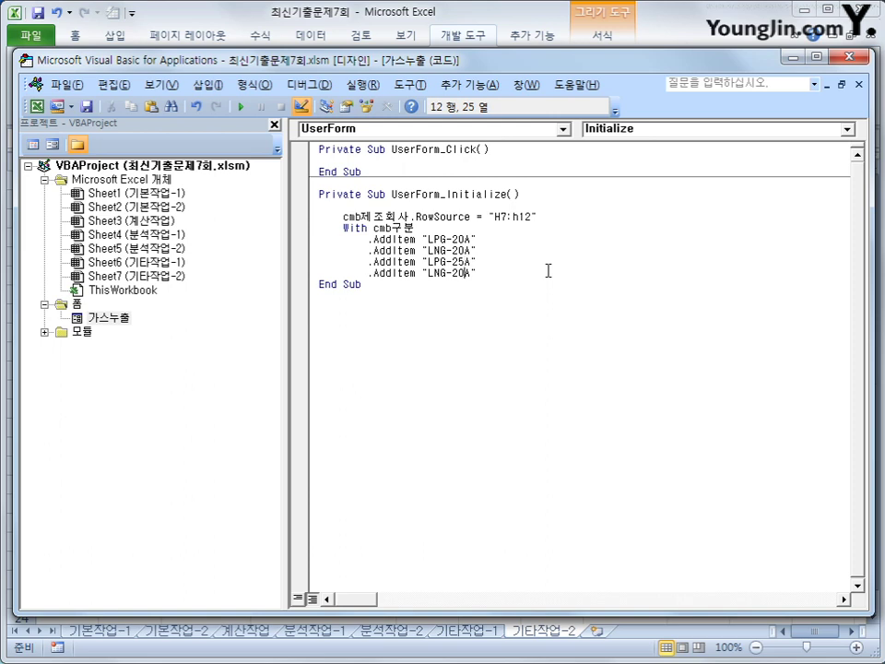
pyautogui.press('Delete')
pyautogui.write('5')
pyautogui.press('End')
pyautogui.press('Return')
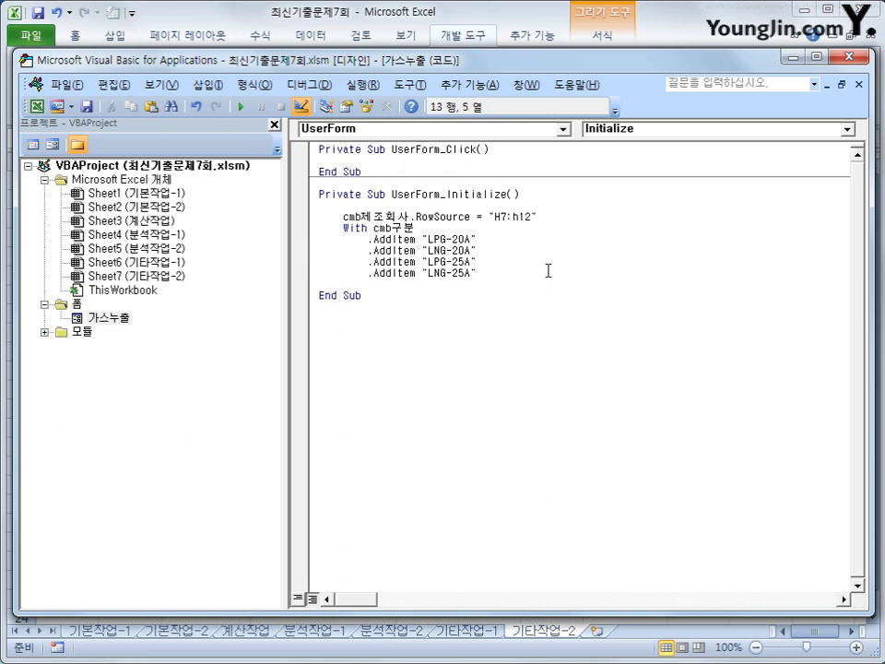
pyautogui.write('end with')
pyautogui.press('Return')
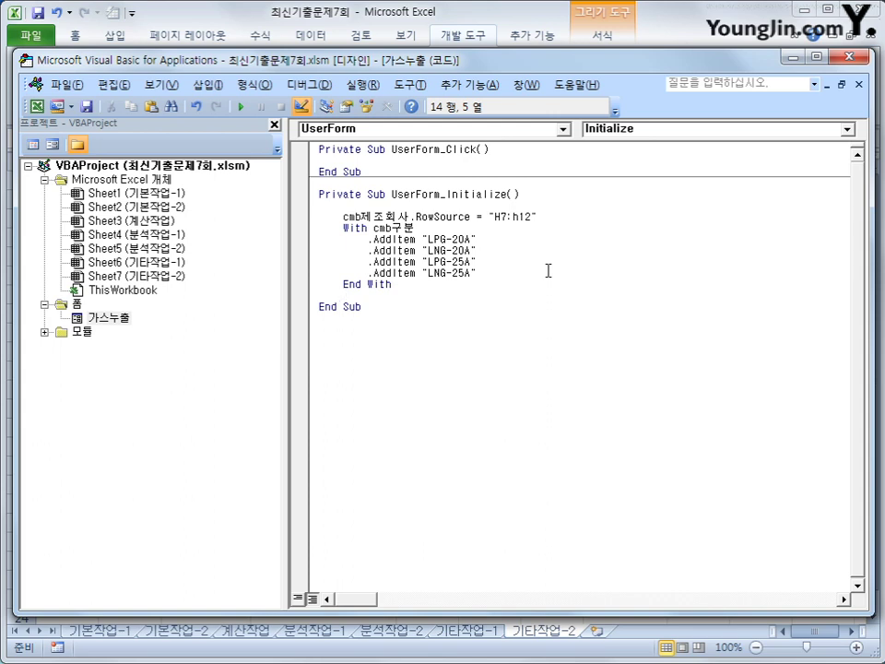
# Create the cmd종료_Click procedure containing Unload Me
pyautogui.click(507, 130)
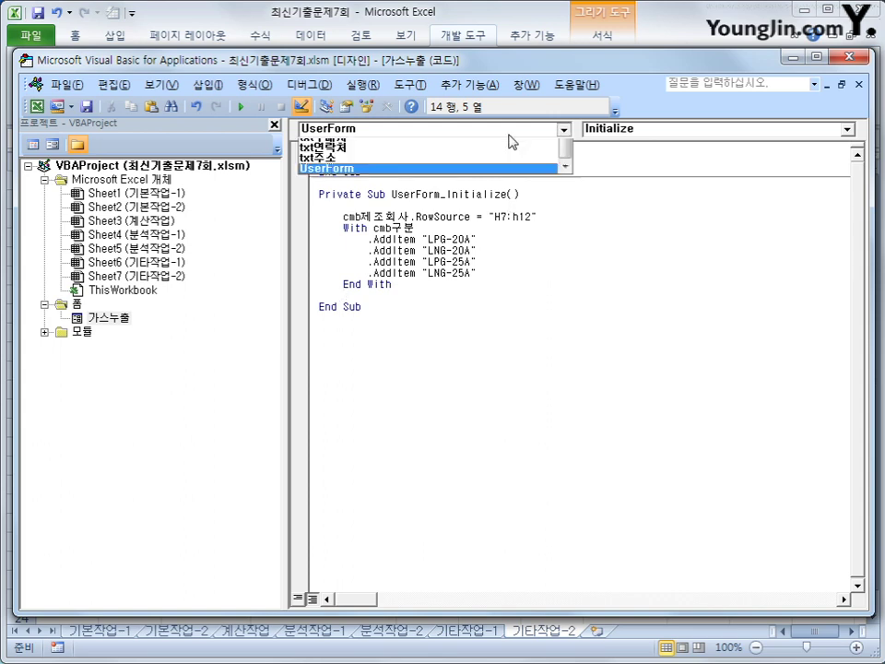
pyautogui.click(505, 165)
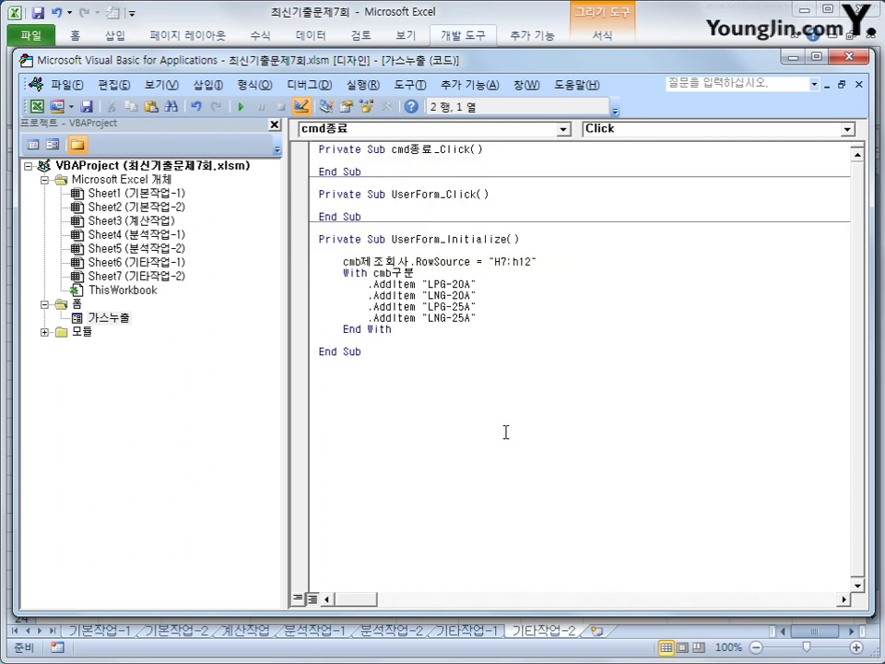
pyautogui.write('unload me')
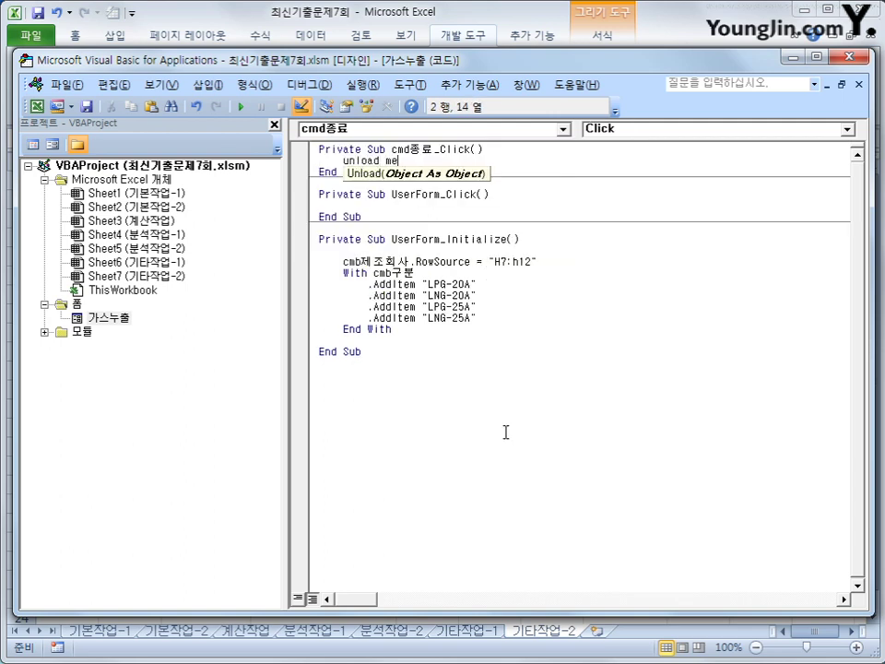
pyautogui.press('Down')
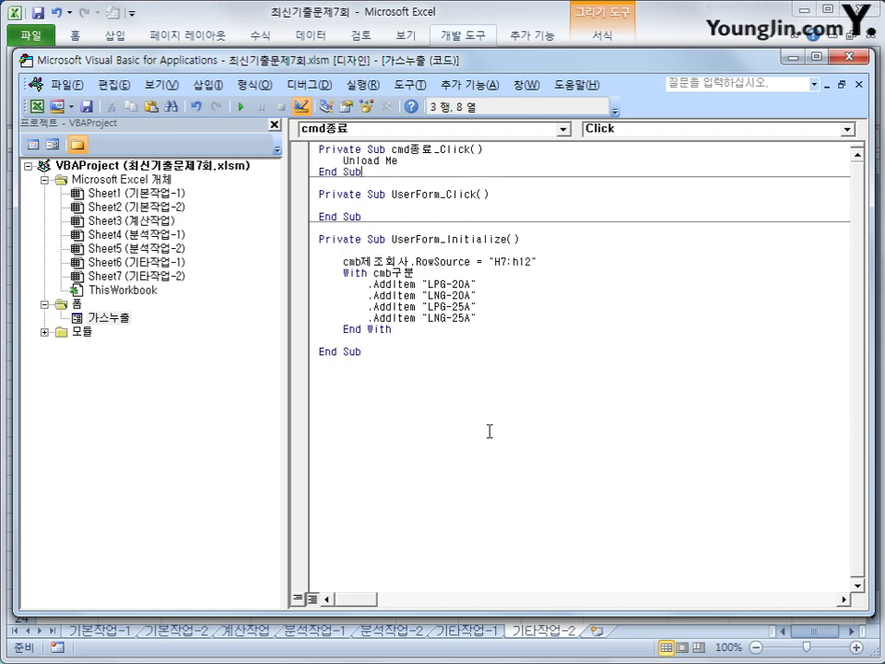
pyautogui.click(481, 430)
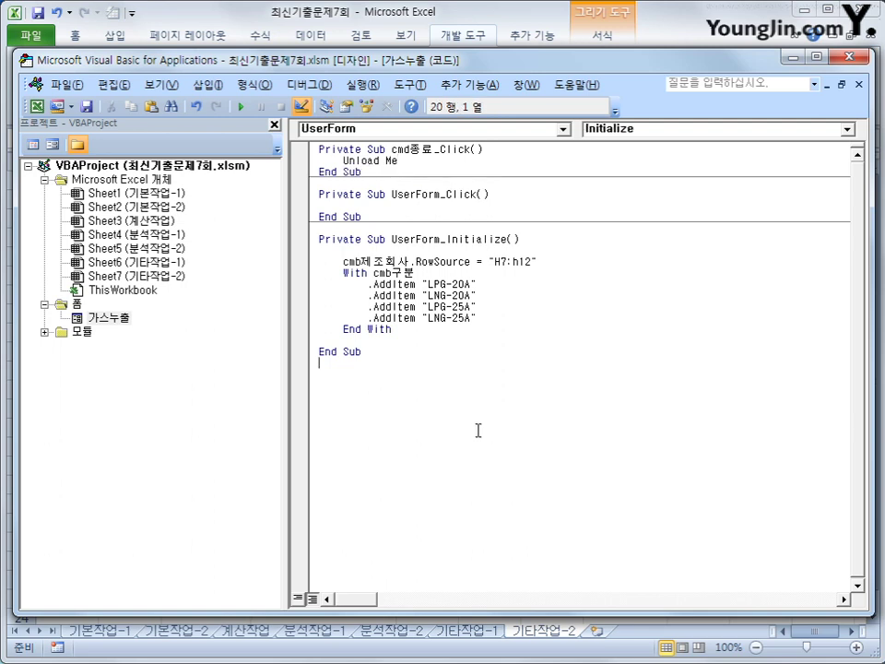
# Close the VBA editor and turn off Design Mode on the sheet
pyautogui.click(849, 58)
pyautogui.click(672, 536)
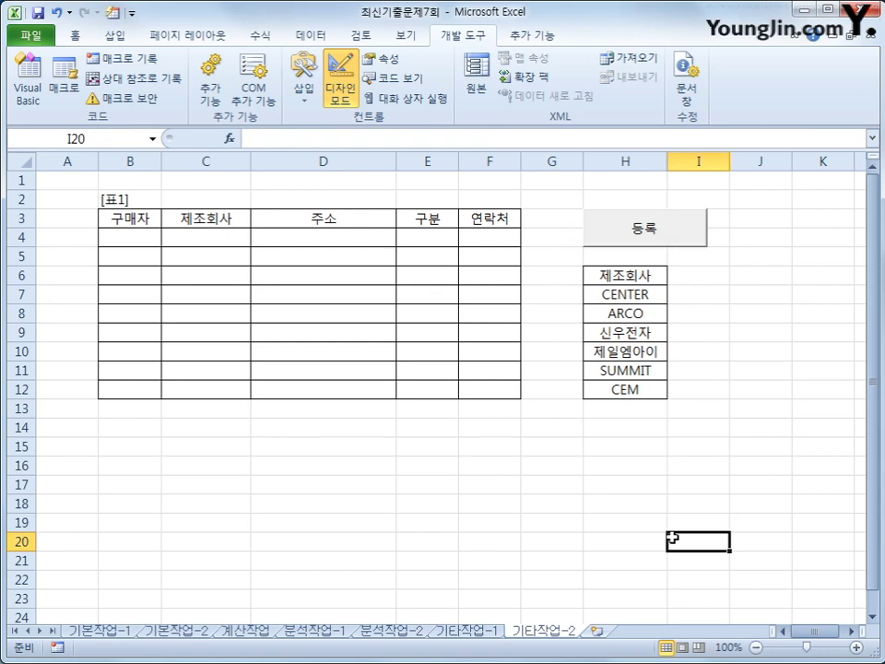
pyautogui.click(341, 81)
pyautogui.click(488, 559)
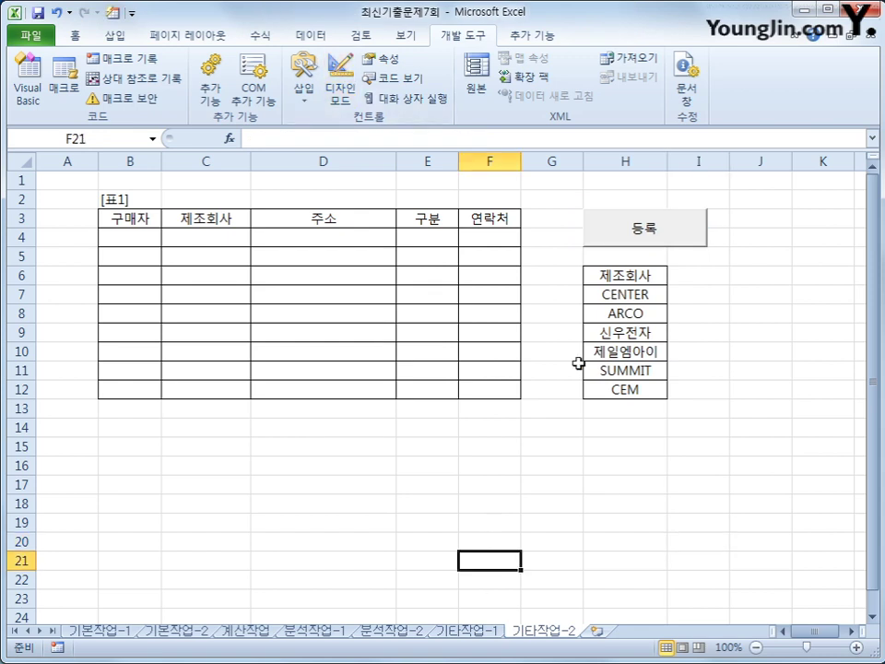
# Open the 가스누출 form via 등록, choose ARCO and LNG-20A, then close it with 종료
pyautogui.click(681, 227)
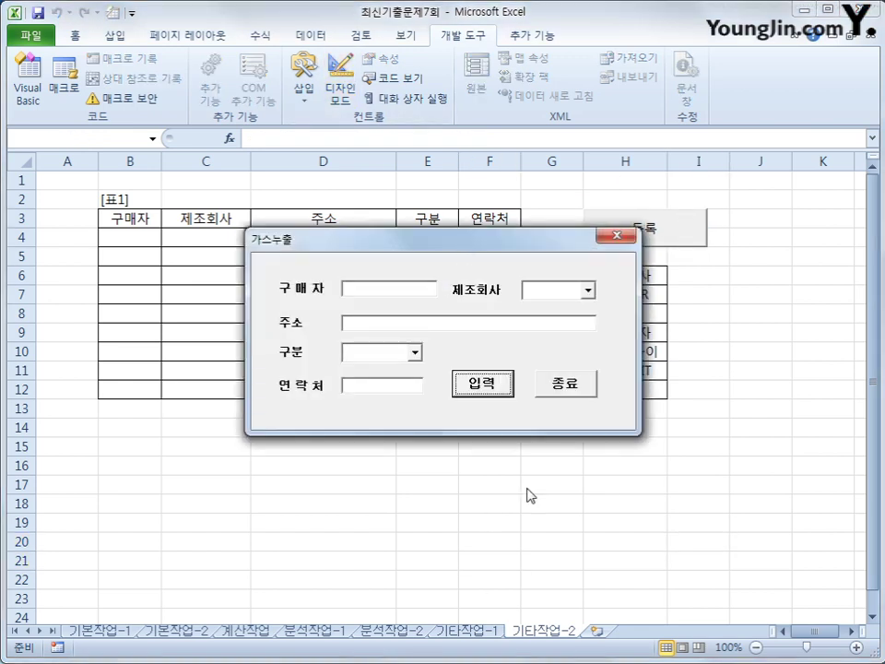
pyautogui.click(587, 290)
pyautogui.click(584, 318)
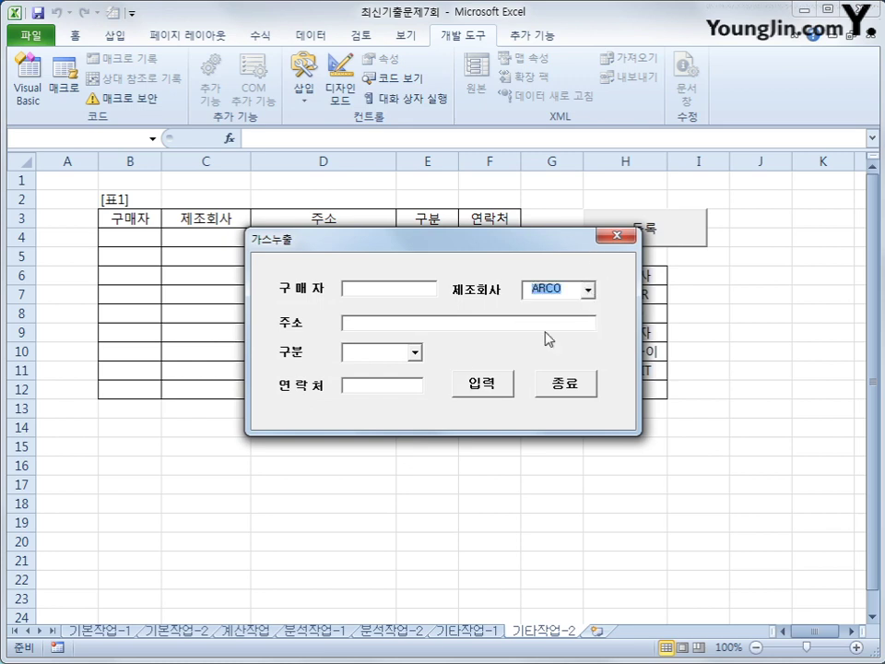
pyautogui.click(414, 352)
pyautogui.click(415, 353)
pyautogui.click(415, 353)
pyautogui.click(378, 378)
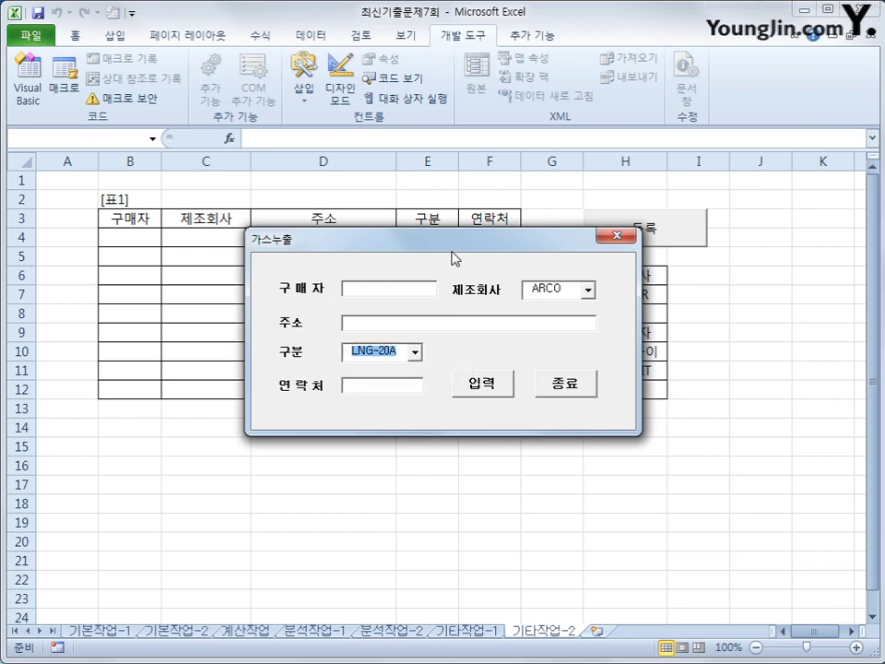
pyautogui.moveTo(452, 245); pyautogui.dragTo(502, 277)
pyautogui.click(451, 322)
pyautogui.click(440, 358)
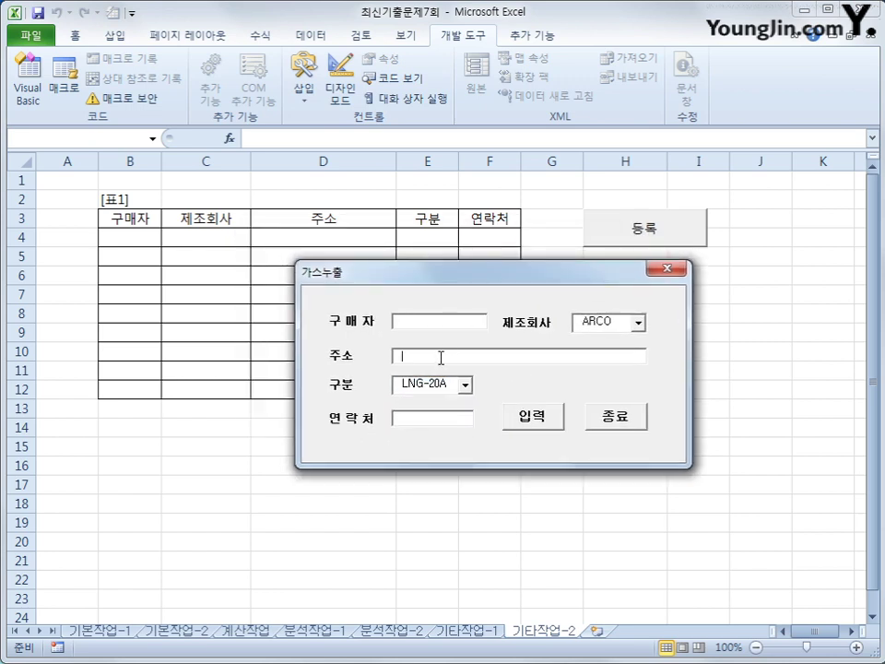
pyautogui.click(417, 415)
pyautogui.click(619, 426)
# Inspect the empty [표1] table's title, header row B2:F3 and column B
pyautogui.click(125, 225)
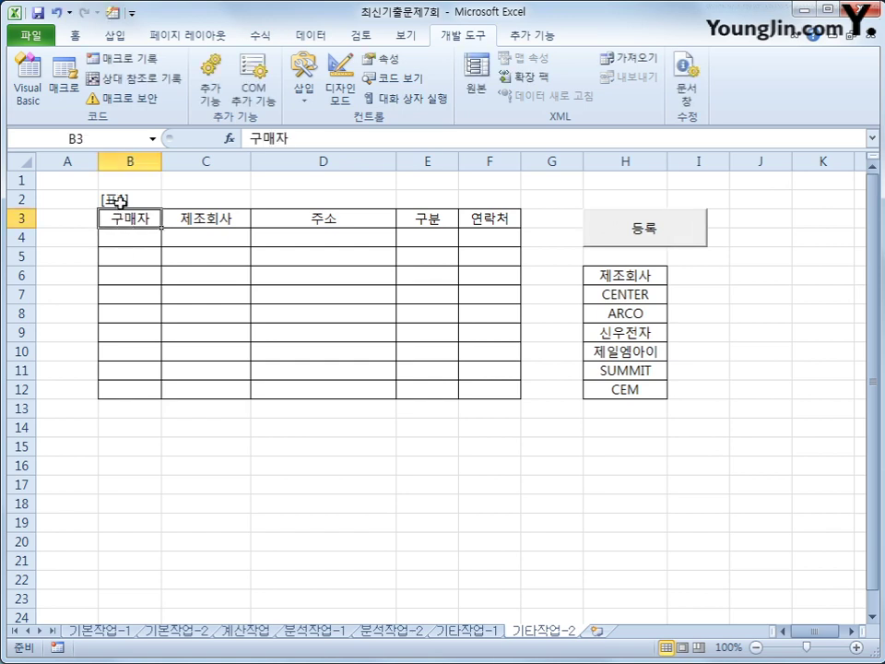
pyautogui.moveTo(115, 199); pyautogui.dragTo(470, 226)
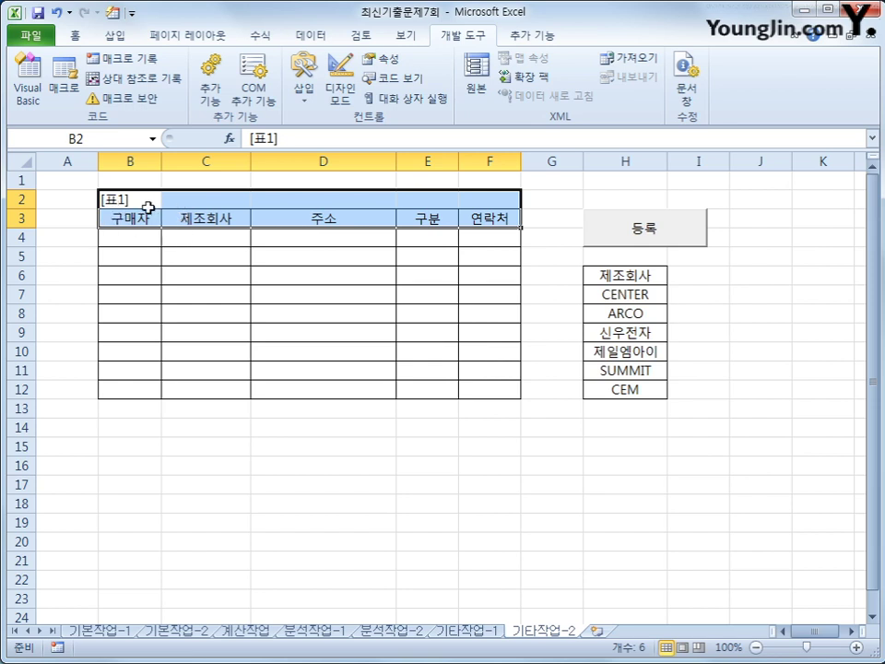
pyautogui.click(128, 181)
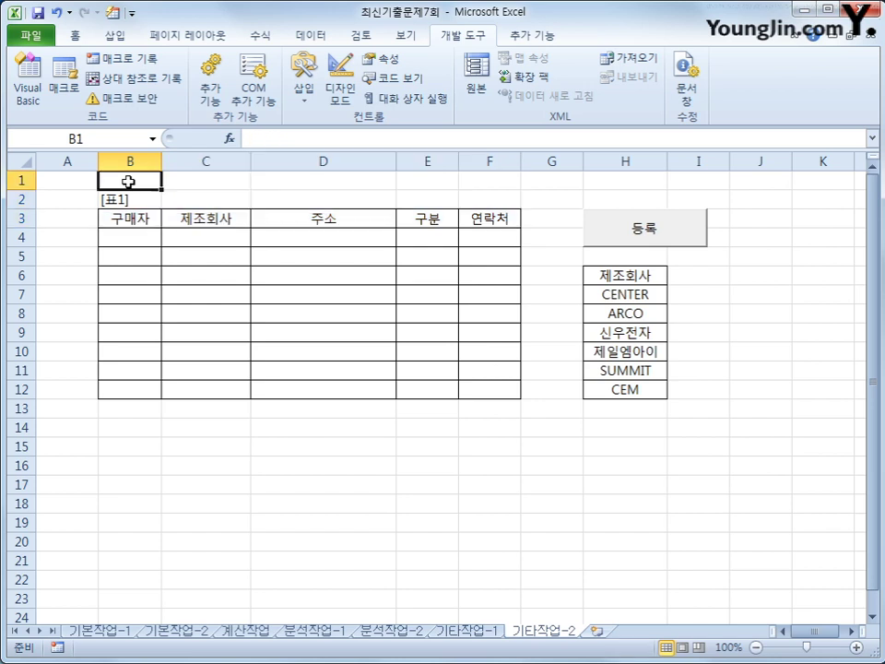
pyautogui.click(111, 239)
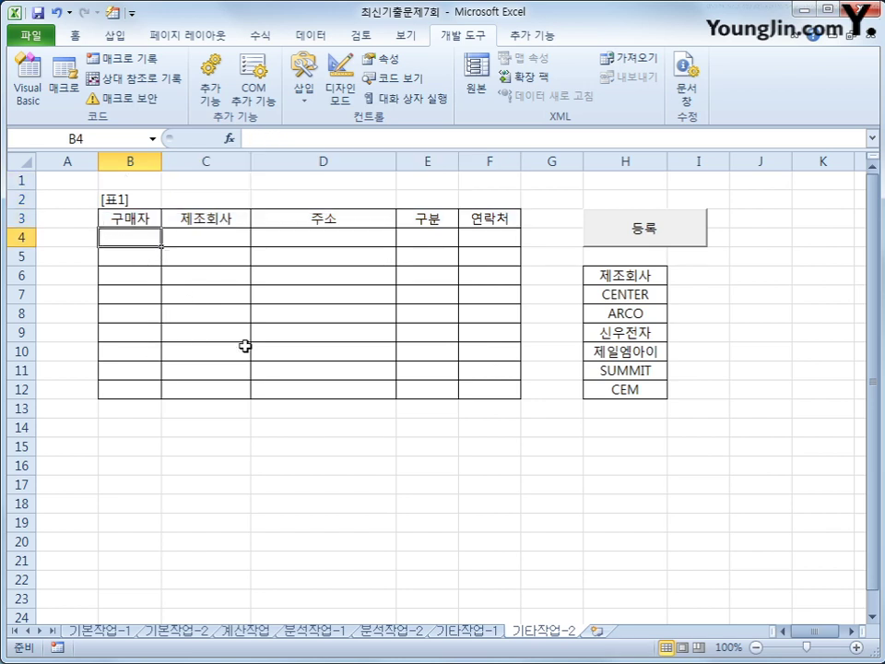
pyautogui.click(138, 163)
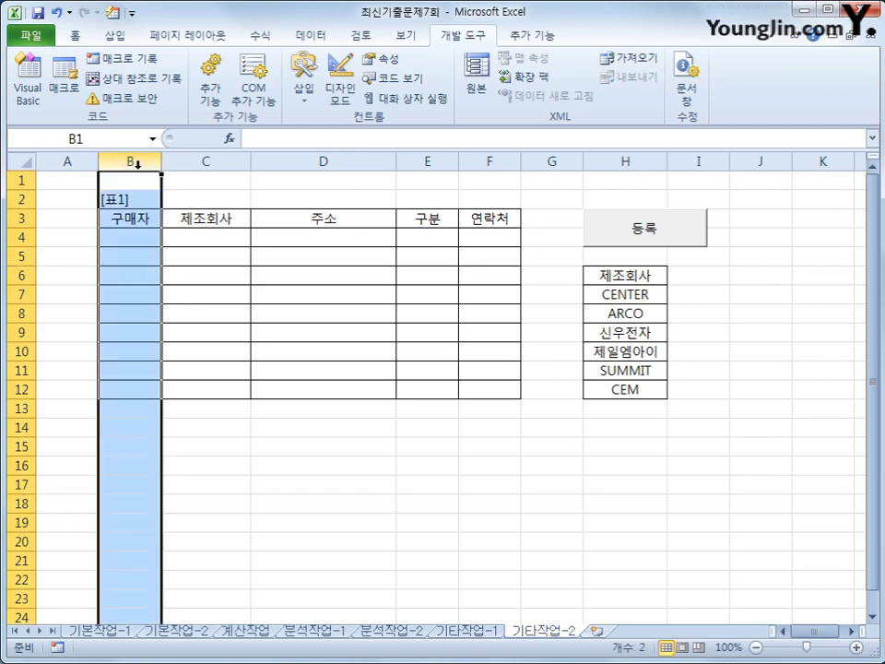
# Select columns C, D, E and F of the table in turn
pyautogui.click(205, 161)
pyautogui.click(323, 161)
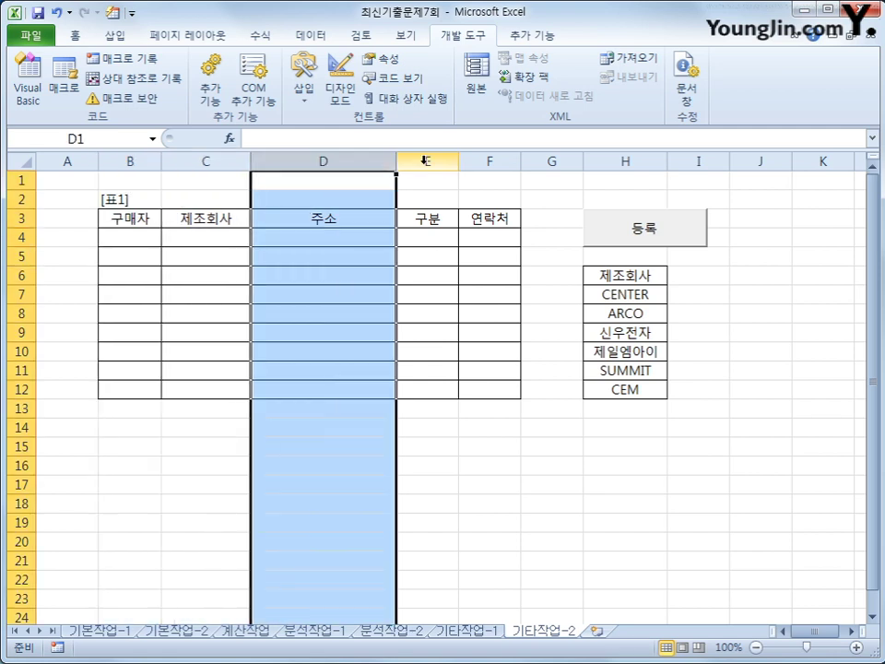
pyautogui.click(427, 161)
pyautogui.click(499, 163)
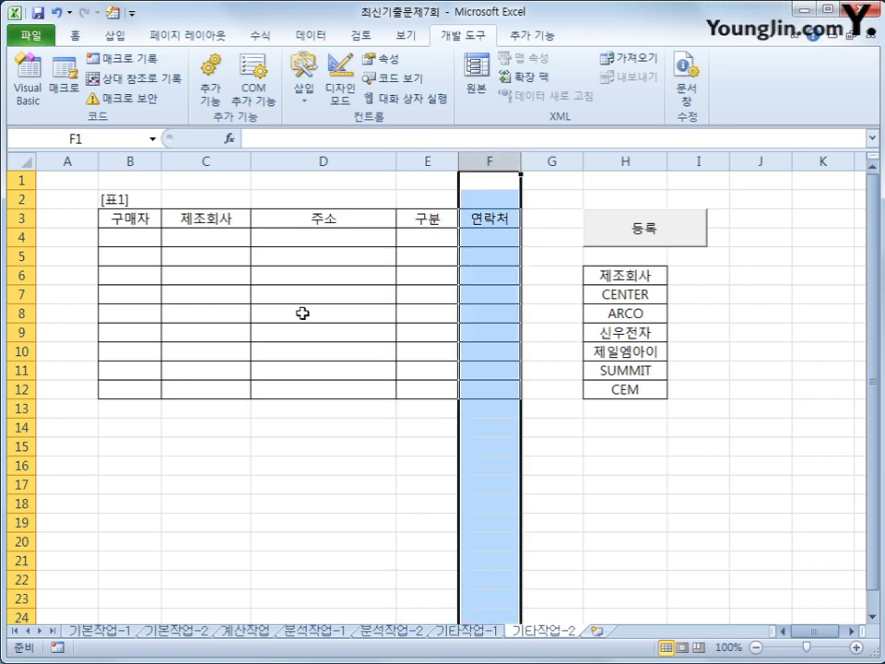
# Open and close the 가스누출 form again, then return to the VBA editor
pyautogui.click(662, 234)
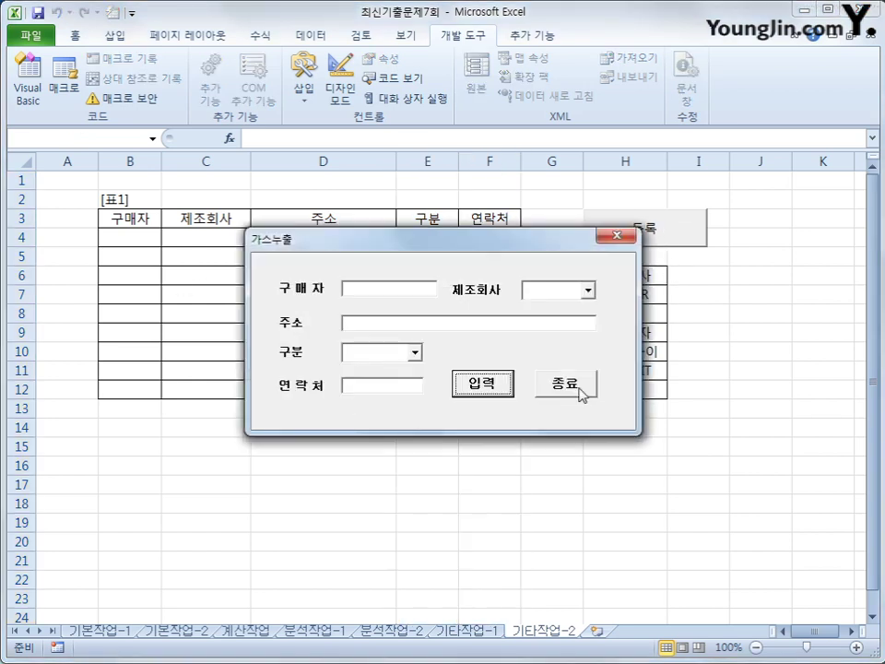
pyautogui.click(578, 385)
pyautogui.click(570, 493)
pyautogui.click(35, 101)
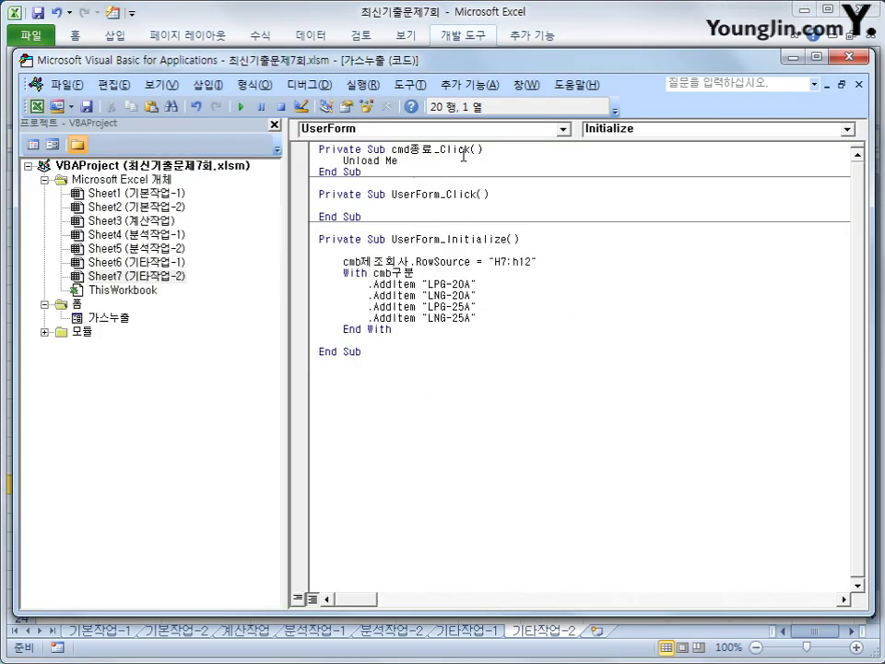
# Create cmd입력_Click with i = Range("B3").CurrentRegion.Rows.Count + 2
pyautogui.click(471, 132)
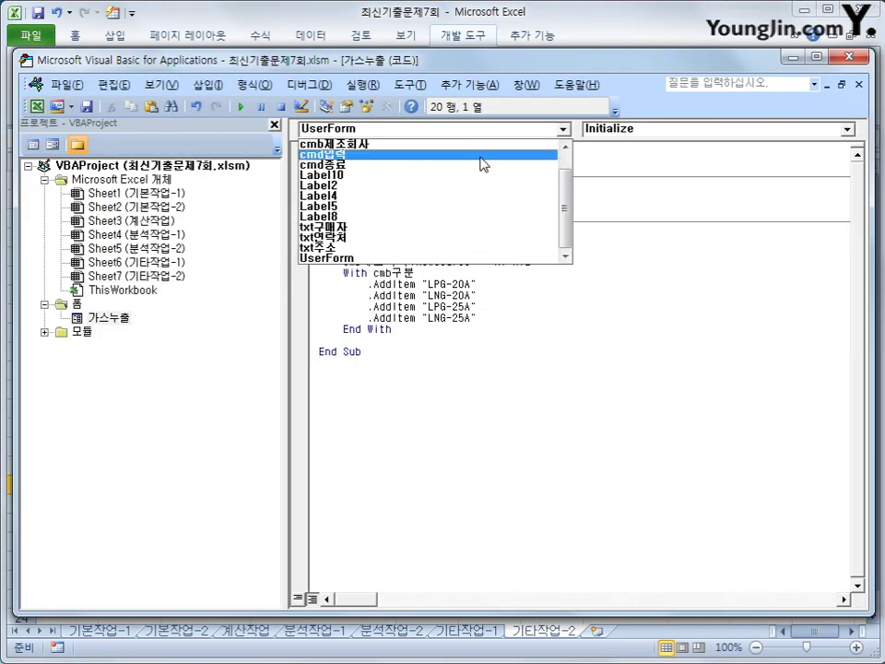
pyautogui.click(478, 156)
pyautogui.press('Return')
pyautogui.press('Tab')
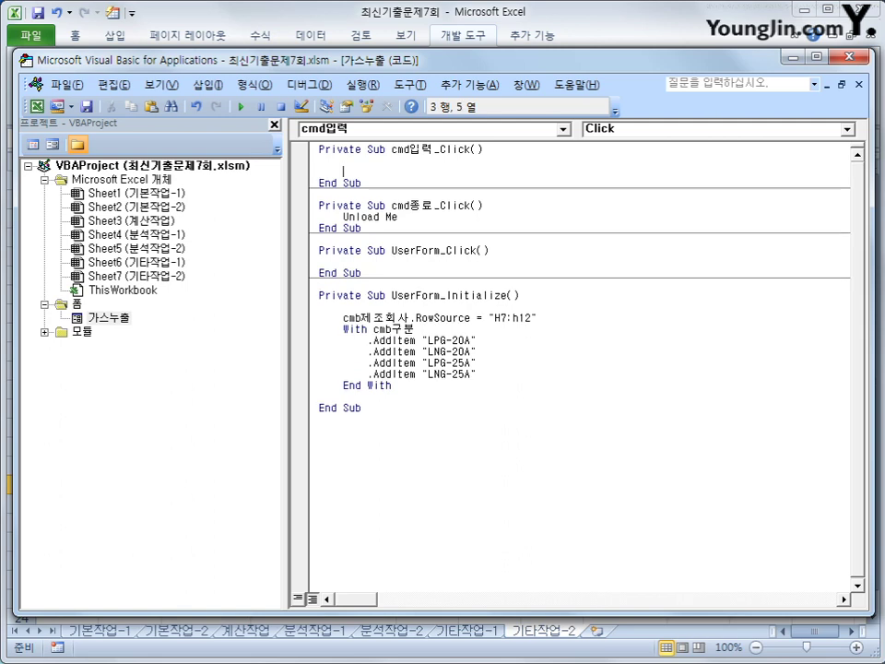
pyautogui.write('i = range(')
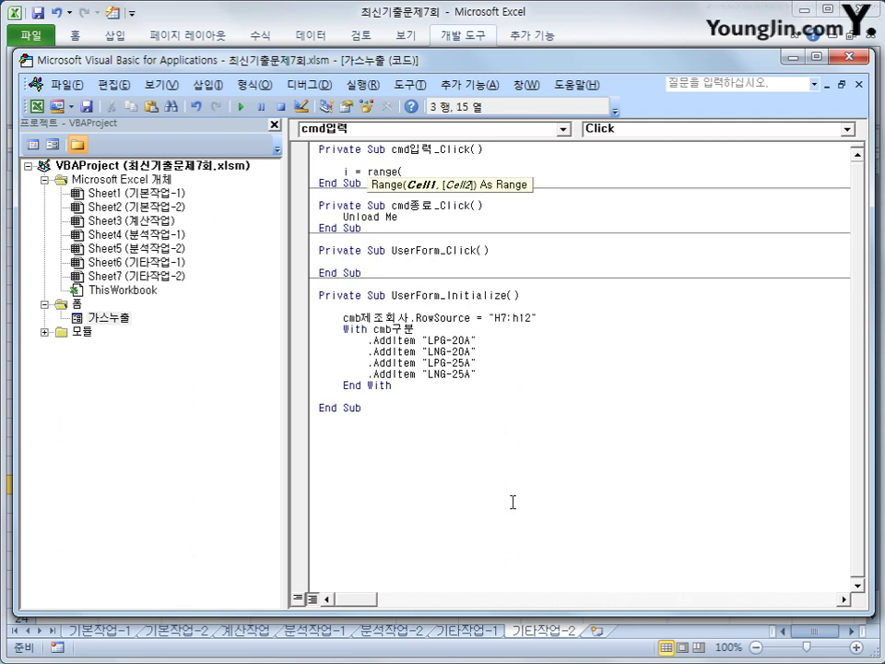
pyautogui.write('"B3").')
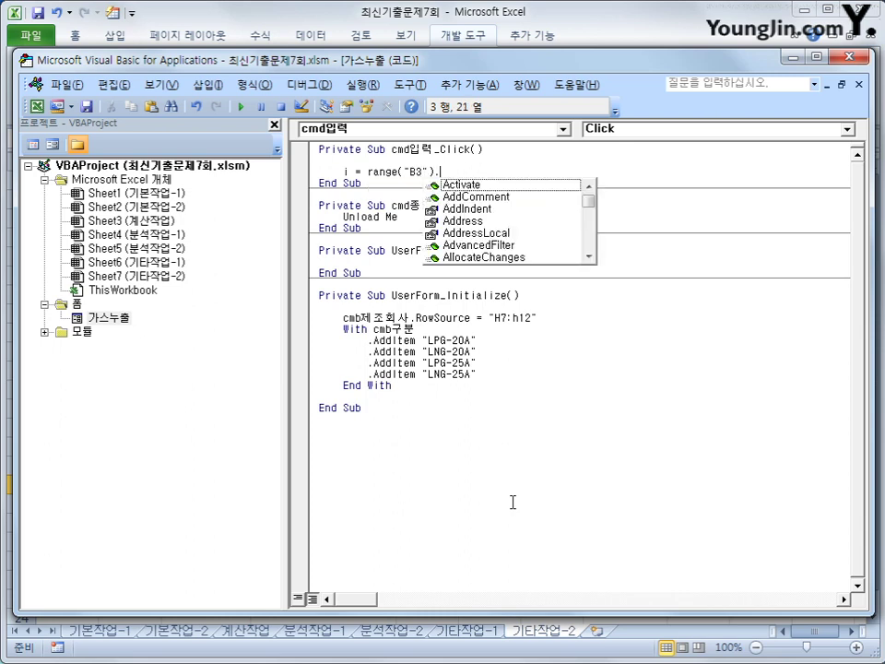
pyautogui.write('cu')
pyautogui.press('Down')
pyautogui.press('Tab')
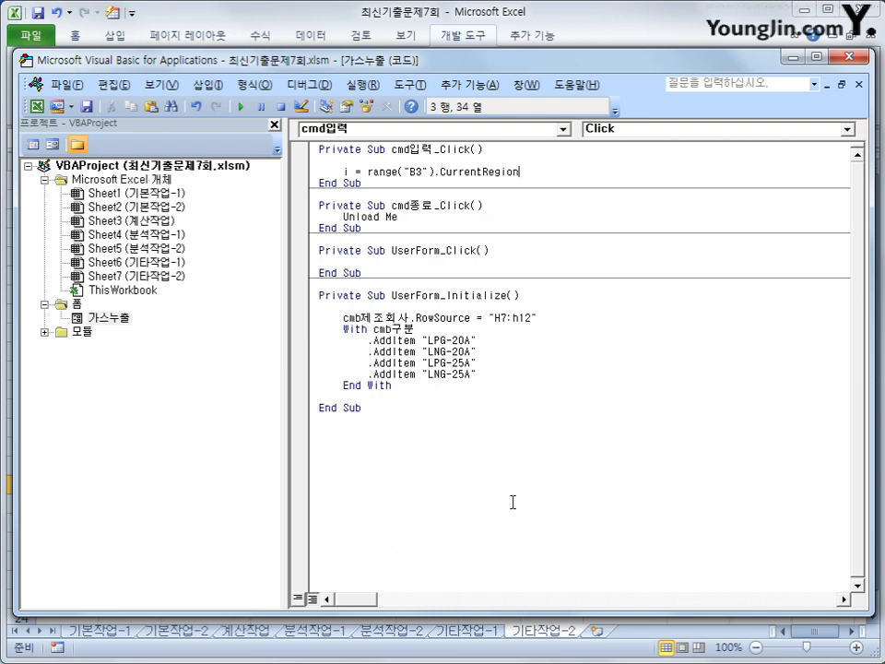
pyautogui.write('.rowscount')
pyautogui.press('BackSpace')
pyautogui.press('BackSpace')
pyautogui.press('BackSpace')
pyautogui.press('BackSpace')
pyautogui.press('BackSpace')
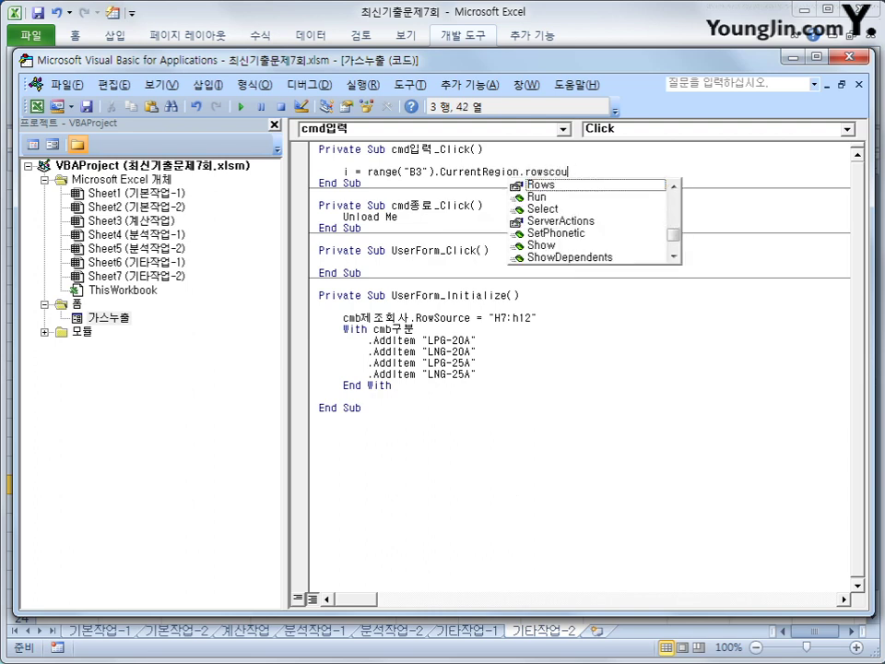
pyautogui.press('Tab')
pyautogui.write('.cou')
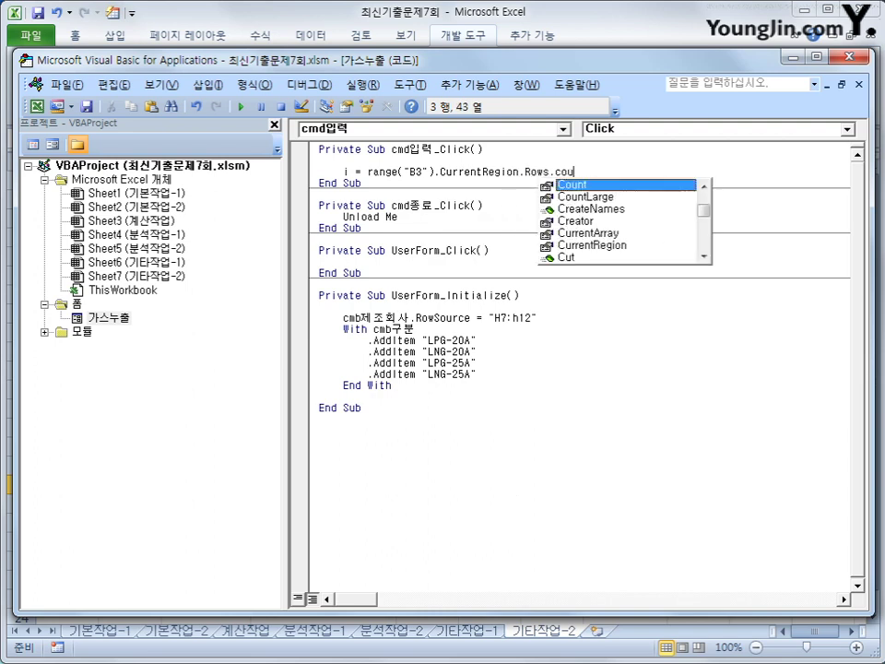
pyautogui.press('Tab')
pyautogui.write('+ 2')
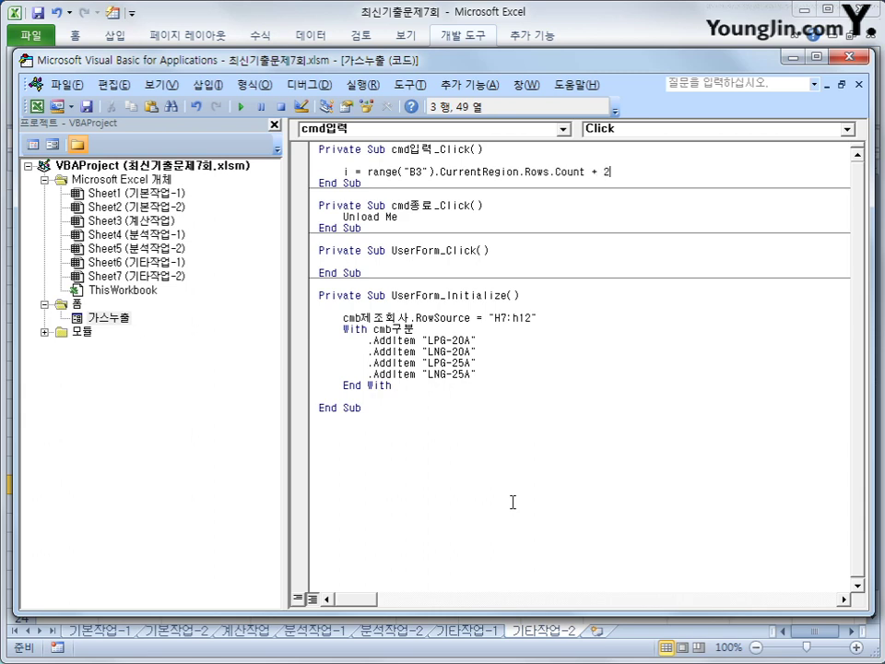
# Add the line Cells(i, 2) = txt구매자 below the row calculation
pyautogui.press('Return')
pyautogui.press('Return')
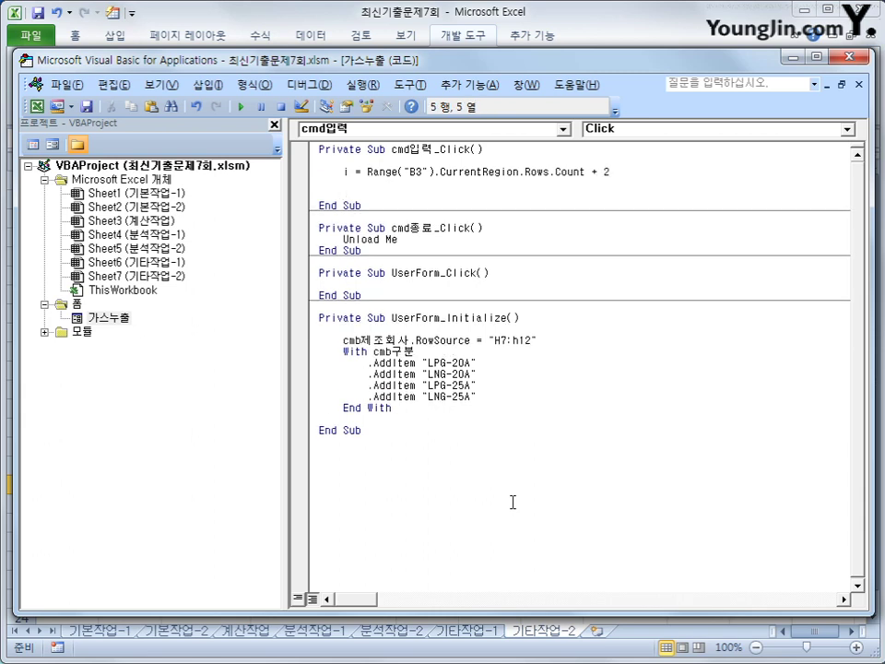
pyautogui.write('cells(i,2) ')
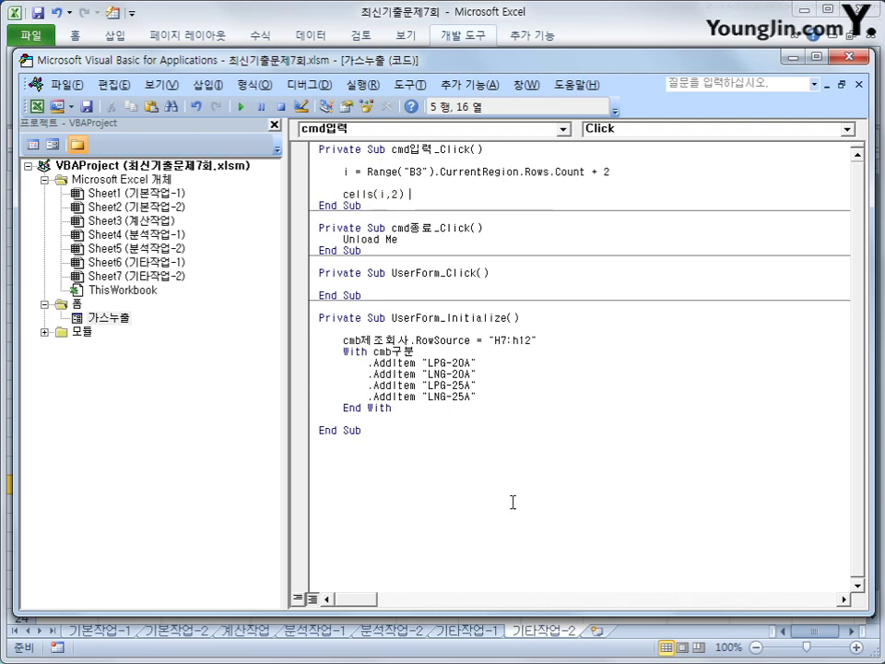
pyautogui.write('= txt구매자')
pyautogui.press('Return')
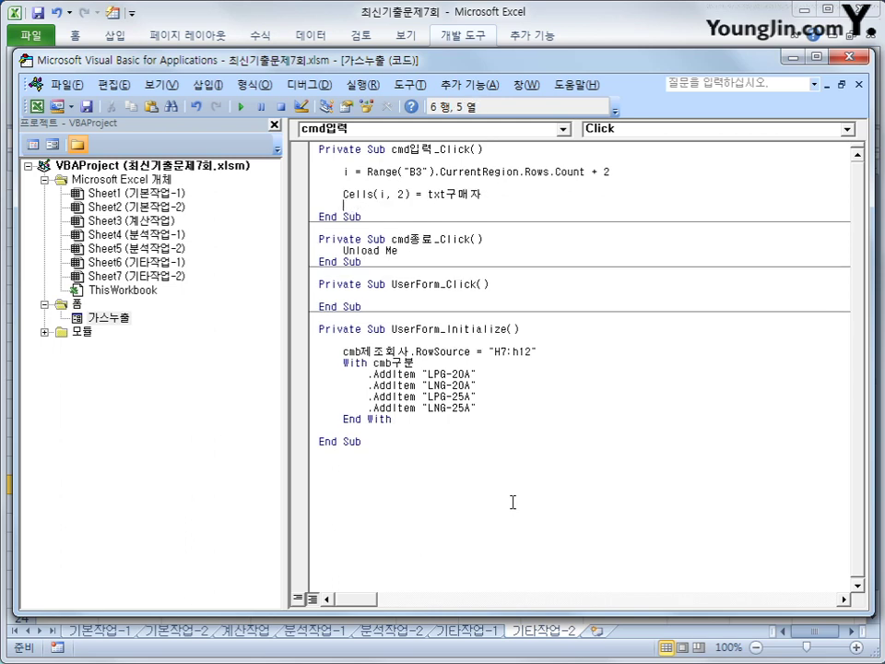
# Copy the 구매자 line and change the copy to Cells(i, 3) = cmb제조회사
pyautogui.press('Up')
pyautogui.hotkey('shift', 'End')
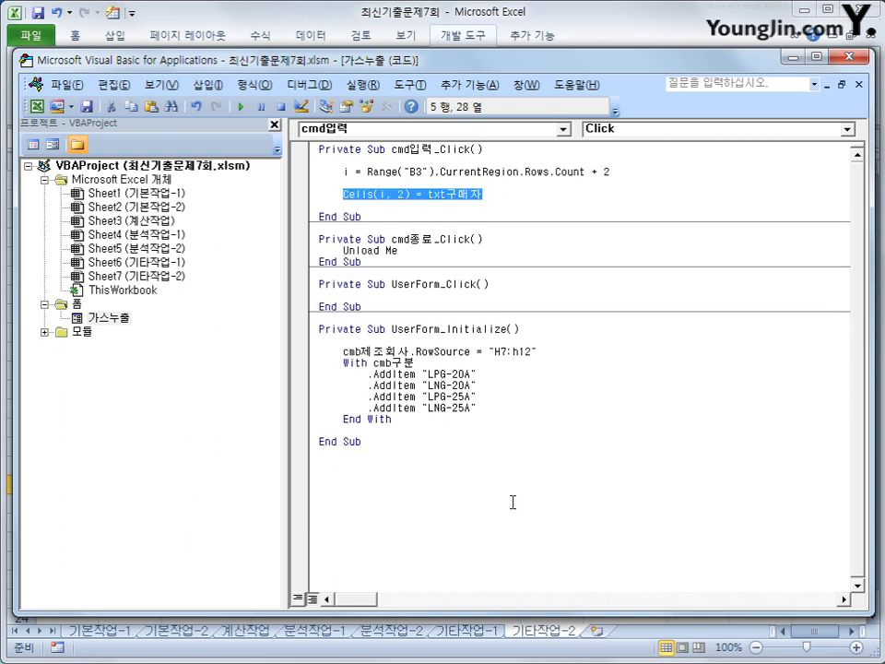
pyautogui.hotkey('ctrl', 'c')
pyautogui.press('End')
pyautogui.press('Return')
pyautogui.hotkey('ctrl', 'v')
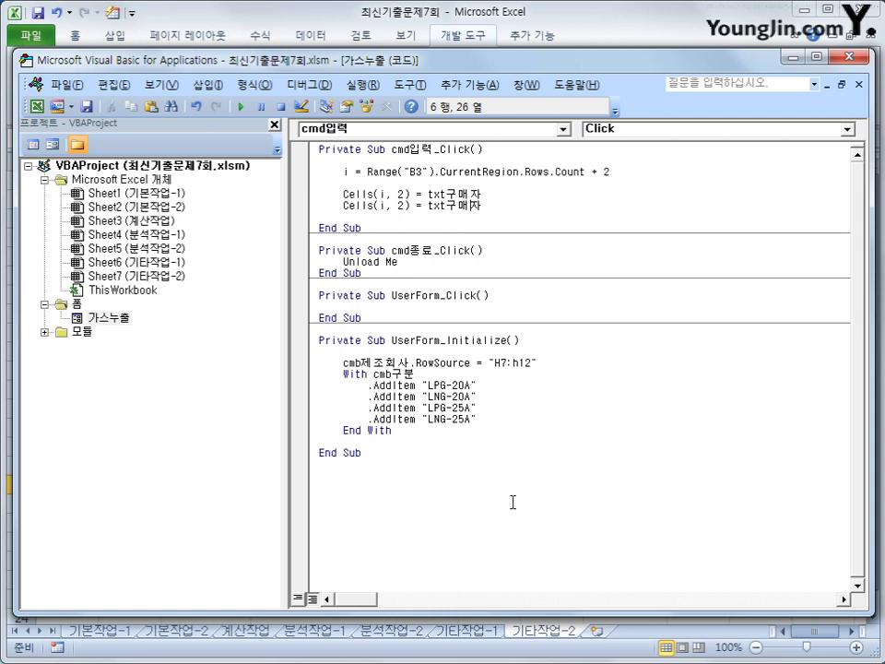
pyautogui.press('Left')
pyautogui.press('Left')
pyautogui.press('Left')
pyautogui.press('Left')
pyautogui.press('Left')
pyautogui.press('Left')
pyautogui.press('Left')
pyautogui.press('Delete')
pyautogui.write('3')
pyautogui.press('Right')
pyautogui.press('Right')
pyautogui.press('Right')
pyautogui.press('Right')
pyautogui.write('cmb')
pyautogui.write('제조회사')
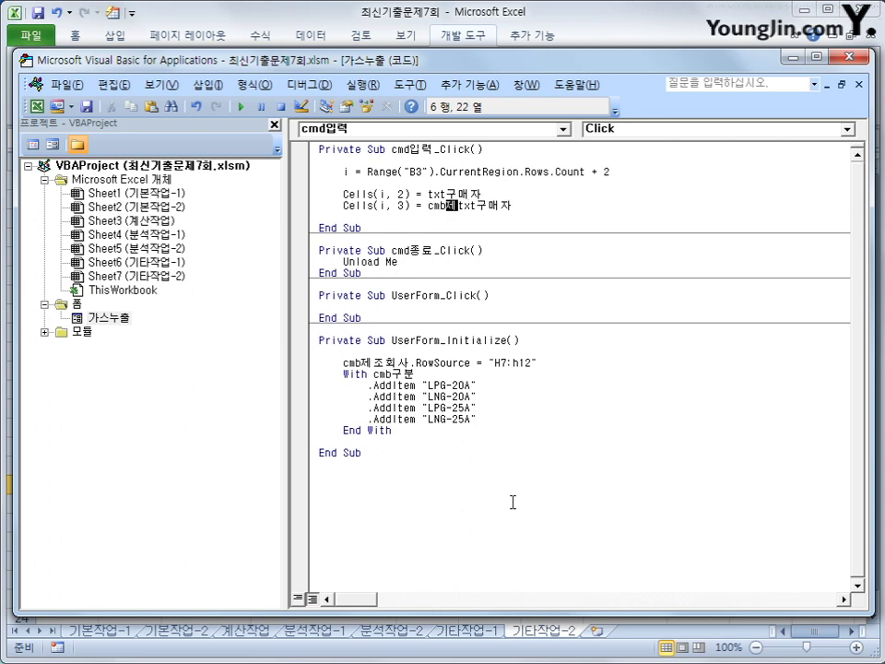
pyautogui.press('Delete')
pyautogui.press('Delete')
pyautogui.press('Delete')
pyautogui.press('Delete')
pyautogui.press('Delete')
pyautogui.press('Delete')
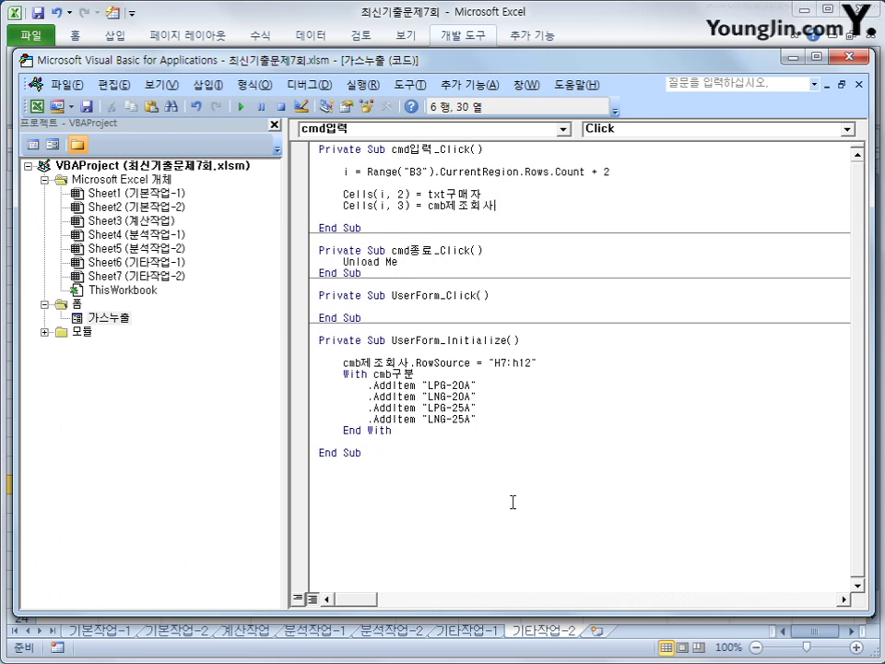
# Add the line Cells(i, 4) = txt주소
pyautogui.press('Up')
pyautogui.hotkey('shift', 'Home')
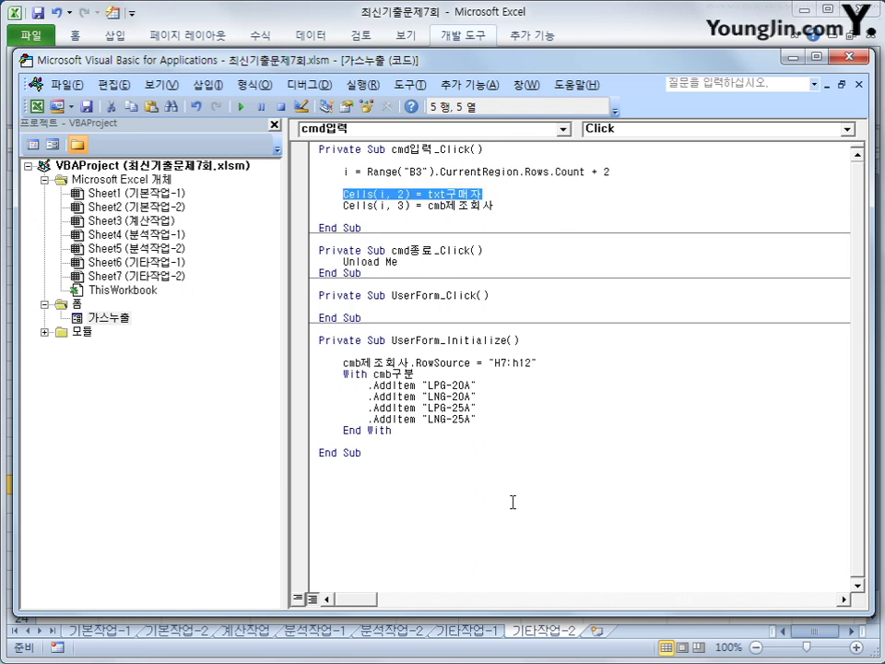
pyautogui.press('Down')
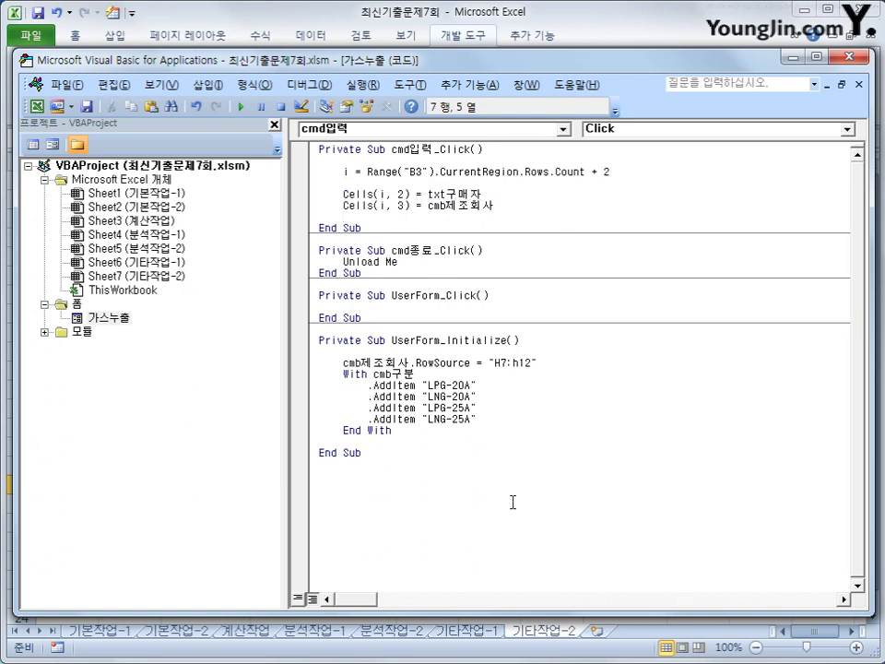
pyautogui.hotkey('ctrl', 'v')
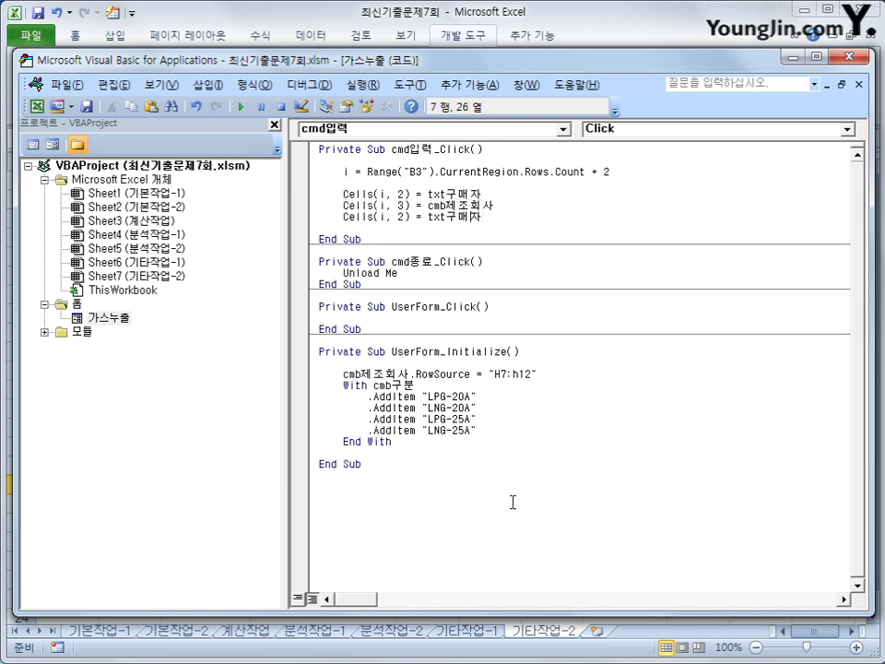
pyautogui.press('Left')
pyautogui.press('Left')
pyautogui.press('Left')
pyautogui.press('Left')
pyautogui.press('Left')
pyautogui.press('Left')
pyautogui.press('Left')
pyautogui.press('Left')
pyautogui.press('Left')
pyautogui.press('Left')
pyautogui.press('Delete')
pyautogui.write('4')
pyautogui.hotkey('shift', 'End')
pyautogui.write('주소')
pyautogui.press('Return')
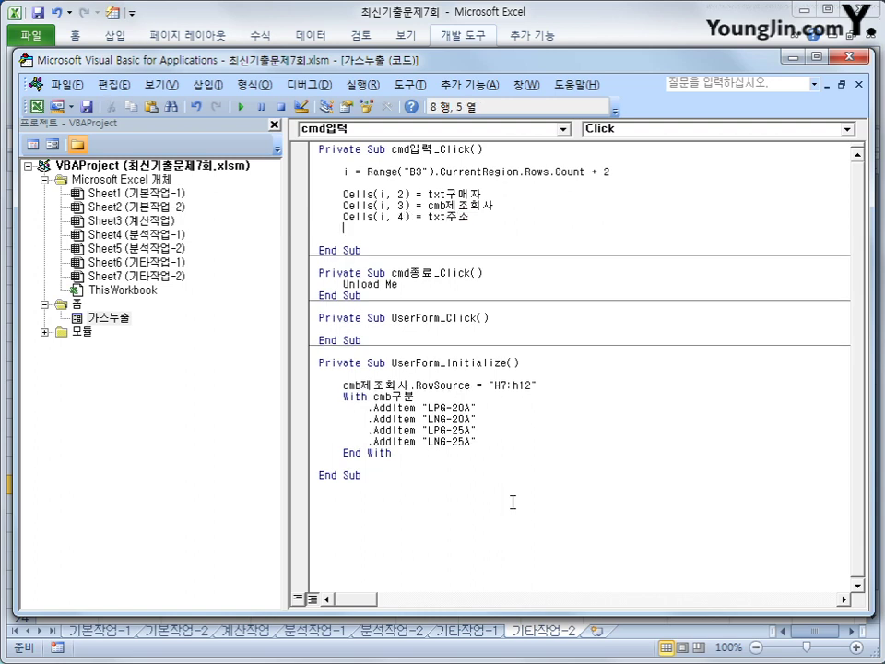
# Copy the 제조회사 line and turn it into Cells(i, 5) = cmb구분
pyautogui.hotkey('ctrl', 'v')
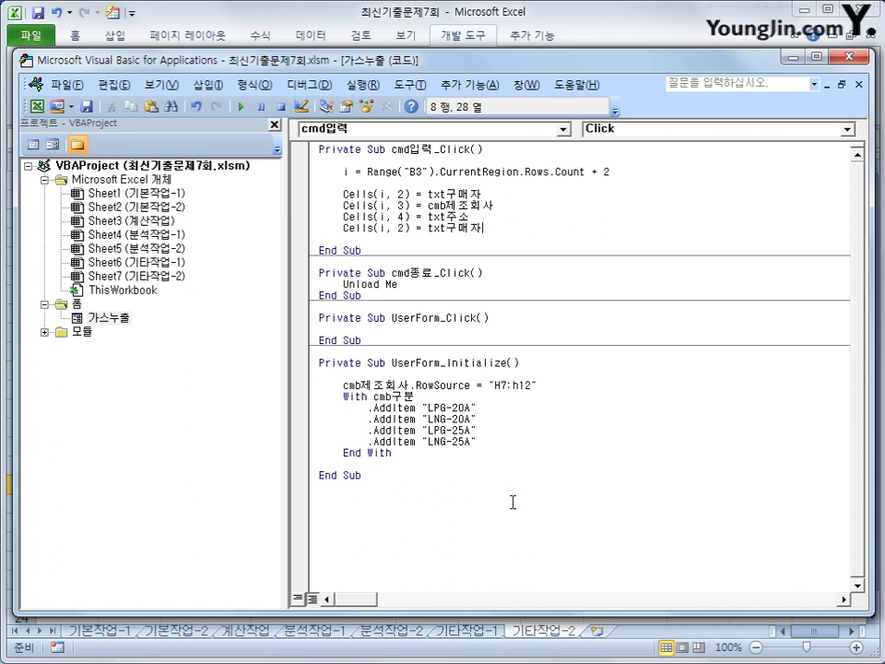
pyautogui.press('Up')
pyautogui.press('Home')
pyautogui.hotkey('shift', 'End')
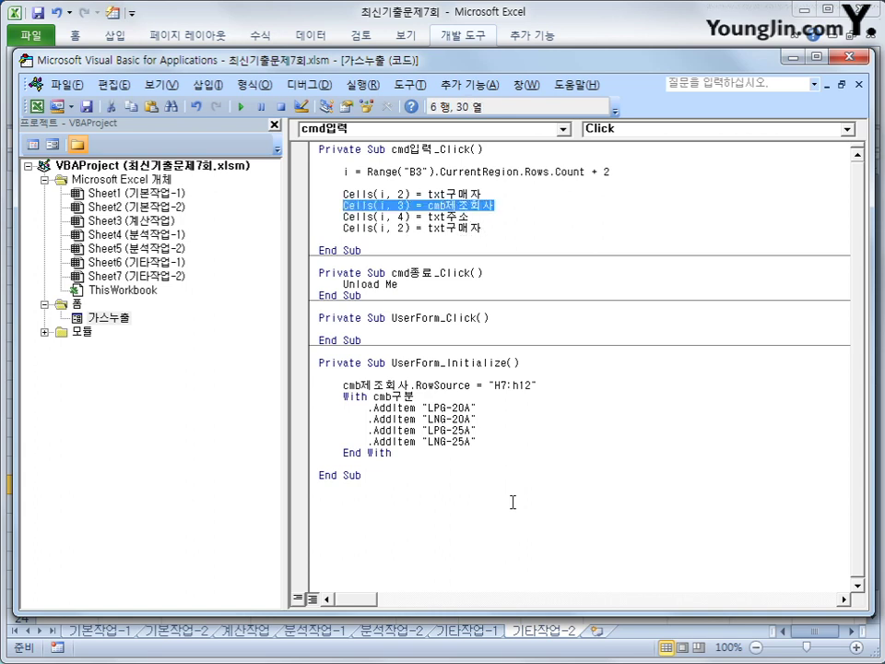
pyautogui.hotkey('ctrl', 'c')
pyautogui.press('Down')
pyautogui.press('Return')
pyautogui.hotkey('ctrl', 'v')
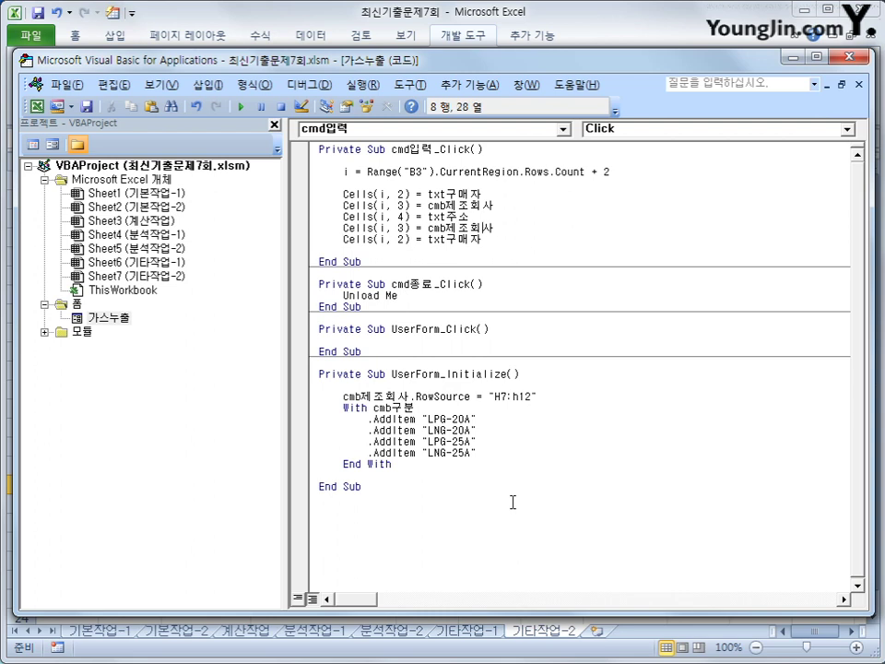
pyautogui.press('Left')
pyautogui.hotkey('shift', 'End')
pyautogui.write('구분')
# Edit the last pasted line to Cells(i, 6) = txt연락처
pyautogui.press('Left')
pyautogui.press('Left')
pyautogui.press('Left')
pyautogui.press('Left')
pyautogui.press('Left')
pyautogui.press('Left')
pyautogui.press('Left')
pyautogui.press('Left')
pyautogui.press('Left')
pyautogui.press('Left')
pyautogui.press('Delete')
pyautogui.write('6')
pyautogui.press('Right')
pyautogui.press('Right')
pyautogui.press('Right')
pyautogui.press('Right')
pyautogui.press('Right')
pyautogui.write('연락처')
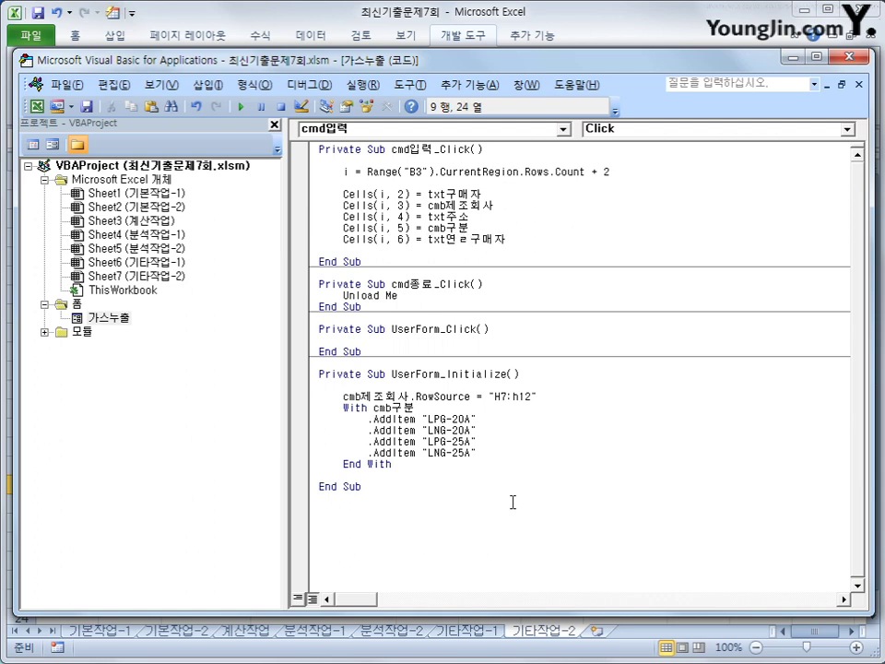
pyautogui.hotkey('shift', 'End')
pyautogui.press('Delete')
# Return to the sheet, launch the 가스누출 form and enter the buyer's name
pyautogui.click(837, 56)
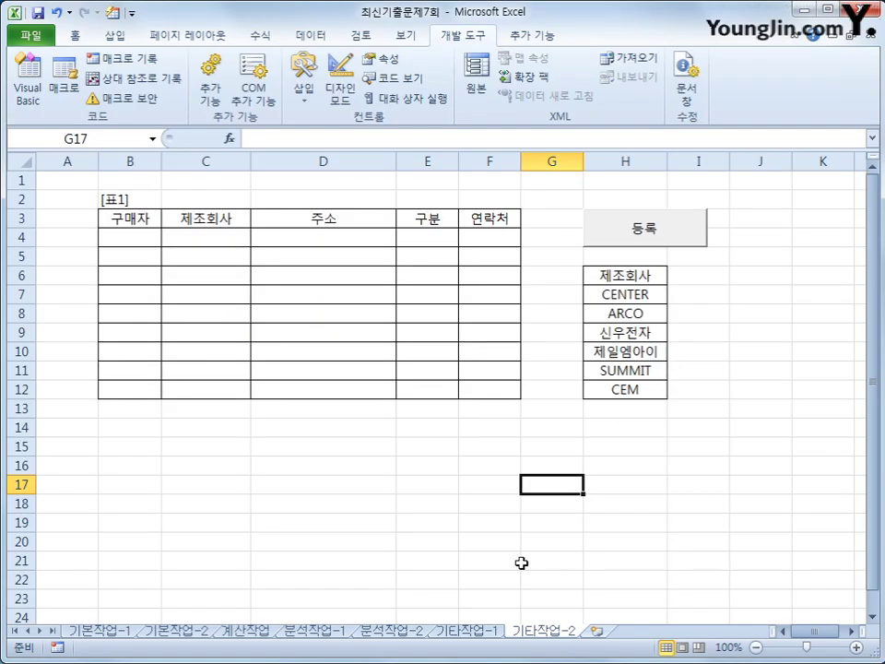
pyautogui.click(701, 227)
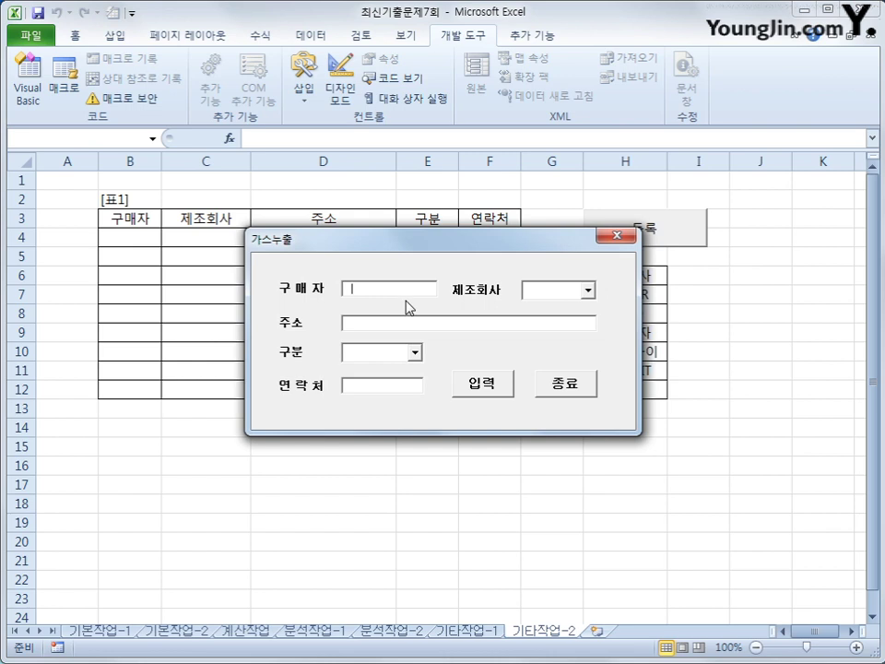
pyautogui.press('Tab')
# Choose ARCO as the manufacturer and enter the buyer's address
pyautogui.click(572, 293)
pyautogui.click(587, 290)
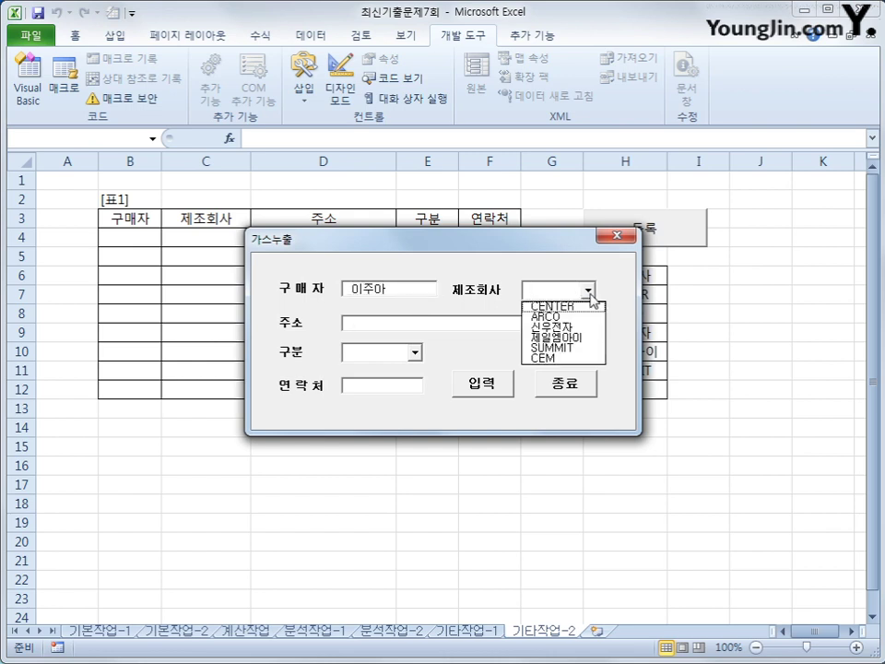
pyautogui.click(559, 318)
pyautogui.click(442, 323)
pyautogui.write('성루')
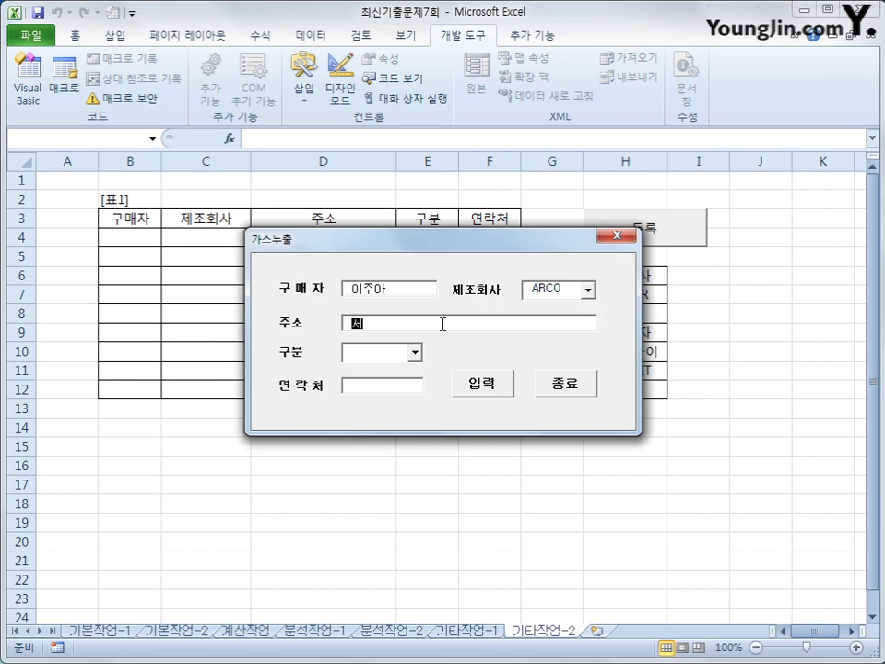
pyautogui.press('BackSpace')
pyautogui.press('BackSpace')
pyautogui.write('서울 서초')
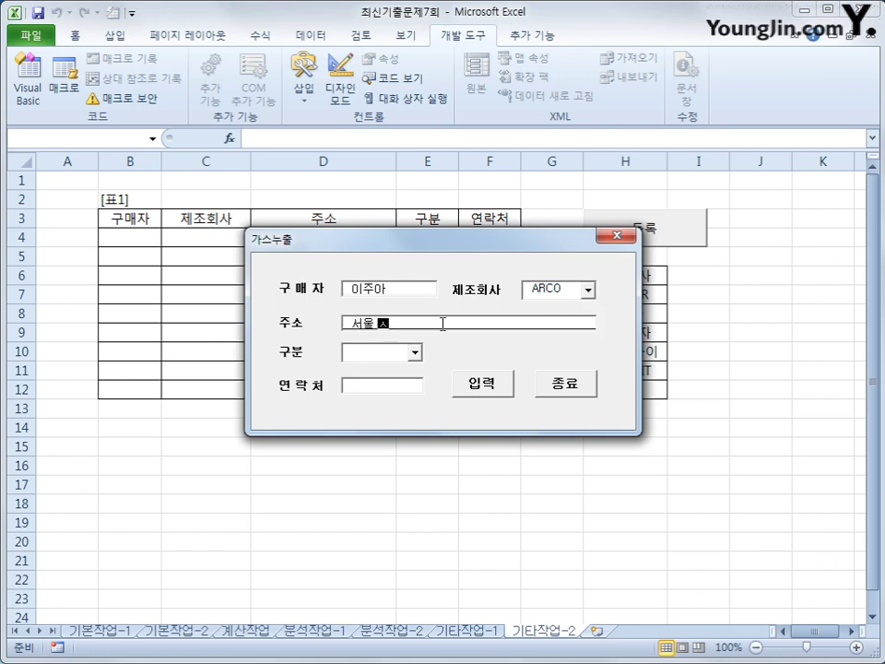
pyautogui.write('구')
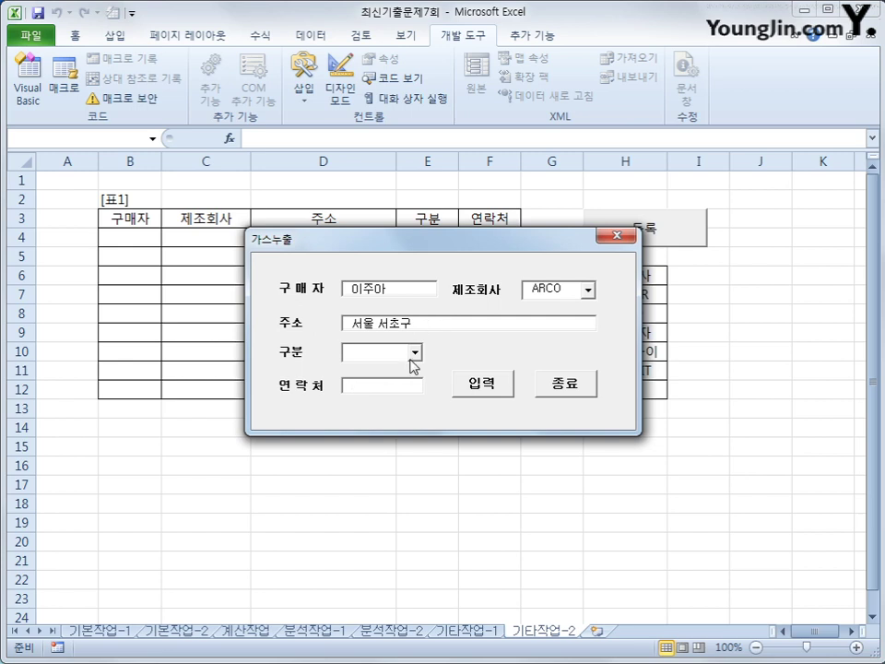
# Pick LPG-20A as the type, enter the contact number, and add the entry as row 4 of [표1]
pyautogui.click(415, 351)
pyautogui.click(387, 366)
pyautogui.click(402, 383)
pyautogui.write('11')
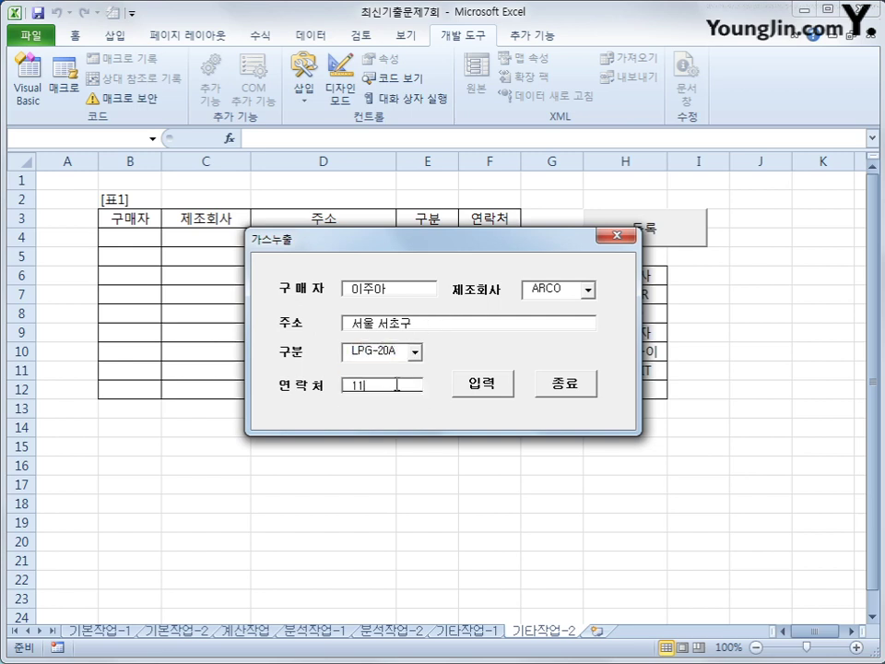
pyautogui.write('1-2222')
pyautogui.click(489, 388)
pyautogui.moveTo(466, 243); pyautogui.dragTo(452, 374)
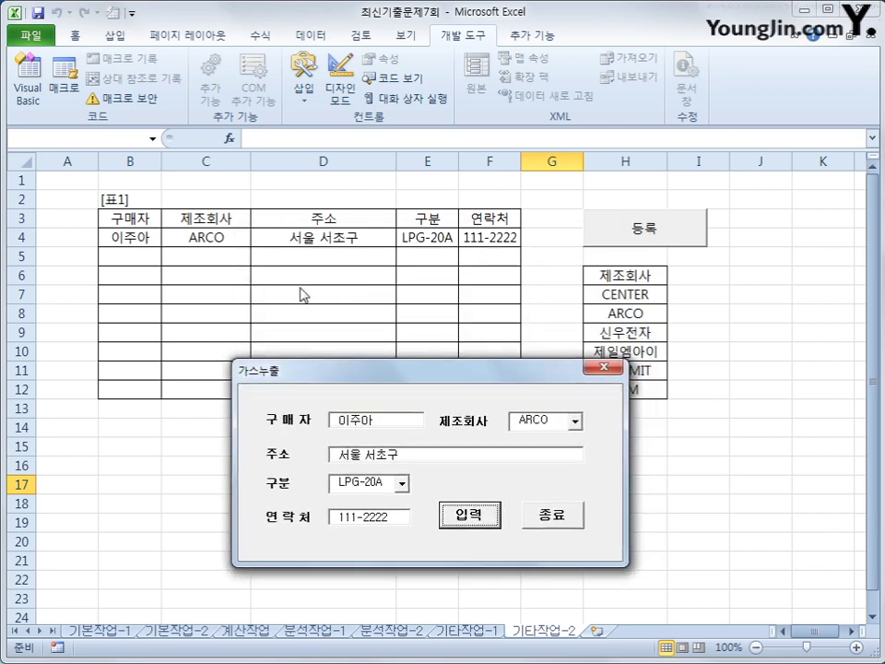
# Close the 가스누출 form with 종료 and select the 구매자 header cell B3
pyautogui.click(547, 521)
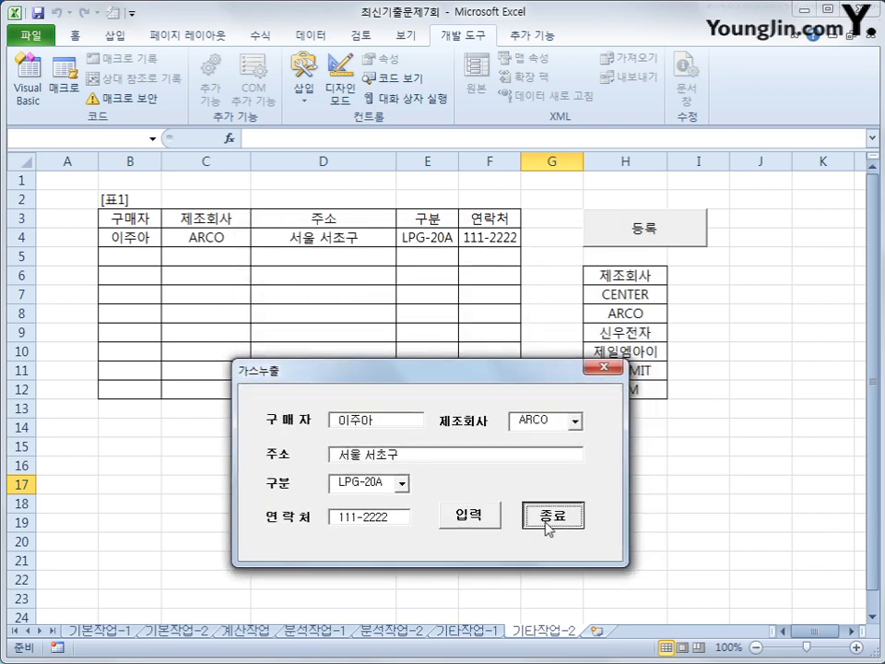
pyautogui.click(548, 522)
pyautogui.click(659, 521)
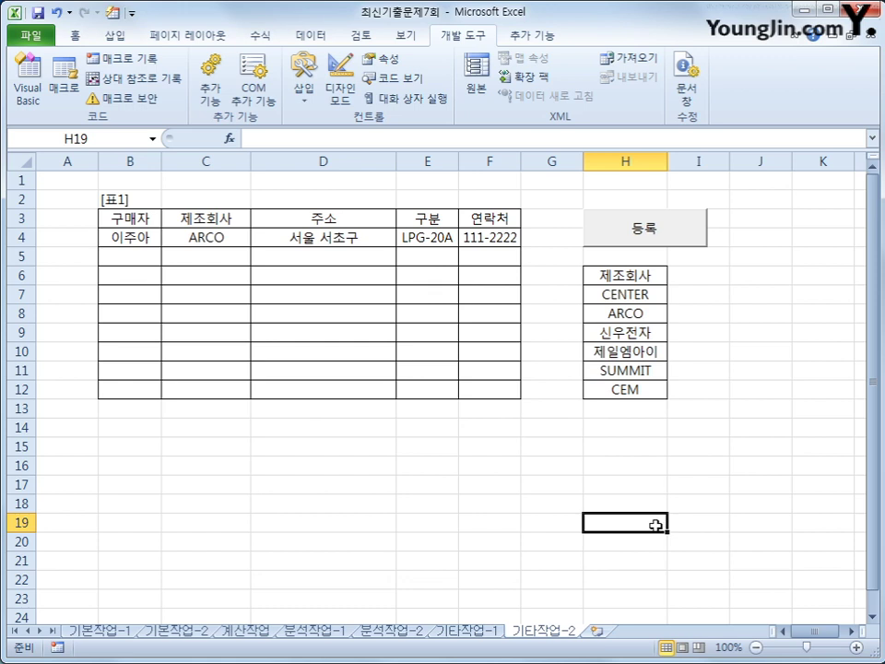
pyautogui.click(134, 220)
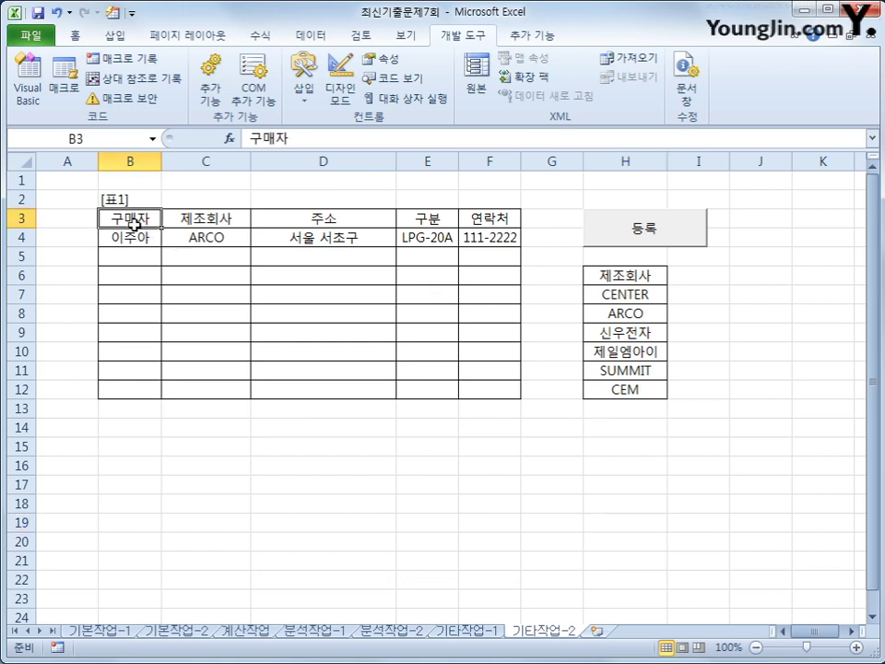